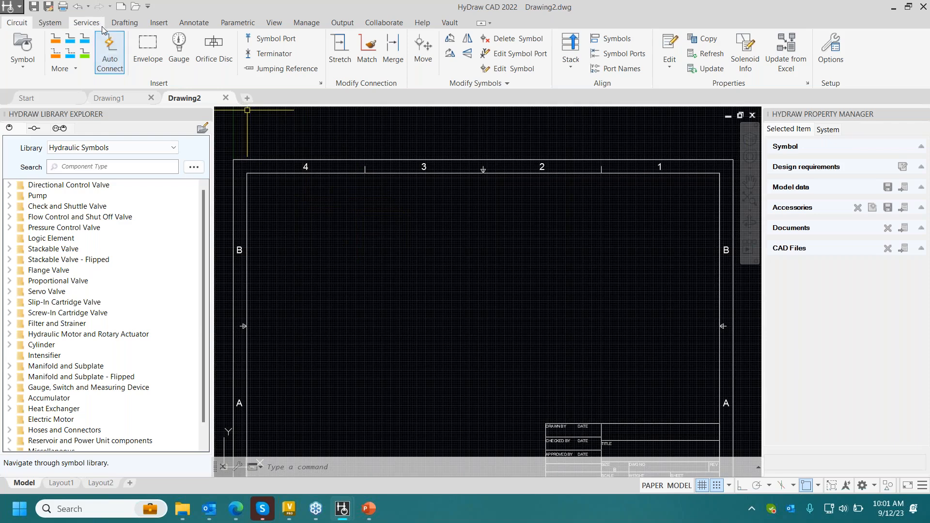
{"action": "left_click", "coordinate": [159, 23]}
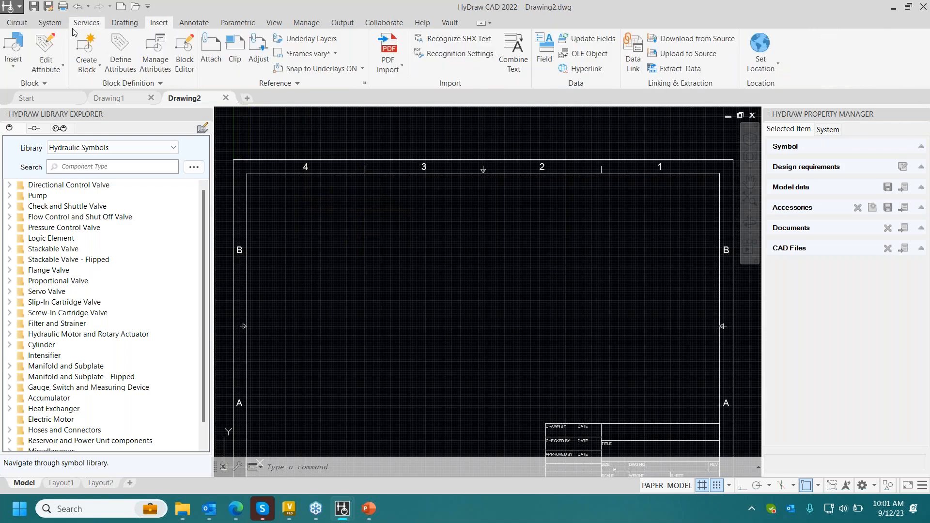
{"action": "left_click", "coordinate": [22, 24]}
{"action": "left_click", "coordinate": [45, 25]}
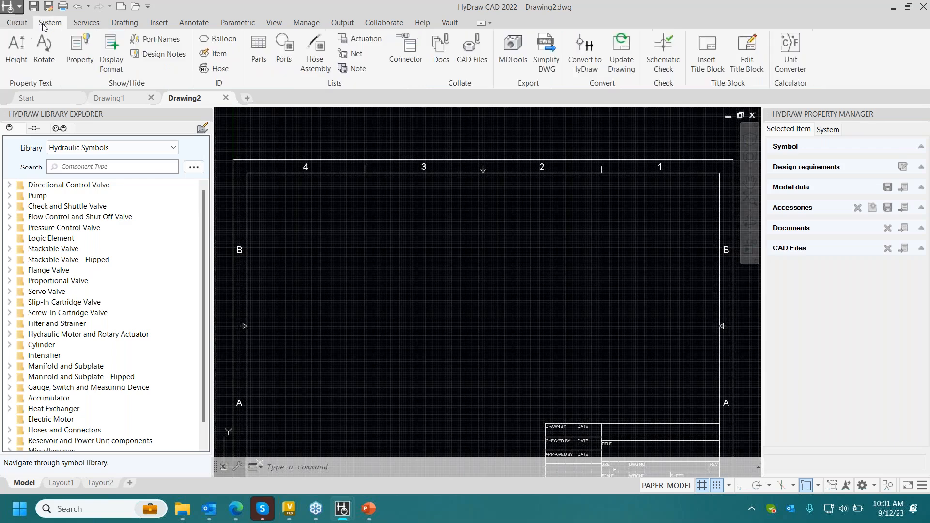
{"action": "left_click", "coordinate": [87, 23]}
{"action": "left_click", "coordinate": [31, 23]}
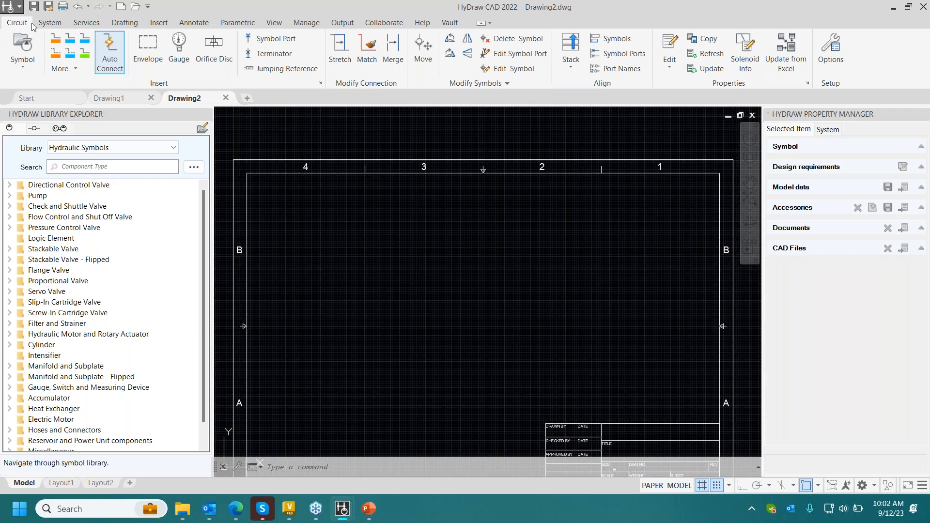
- View the Vault commands, switch to Autodesk Vault Professional to look at the Engineering Projects folder, and return to Drawing2 in HyDraw CAD
{"action": "left_click", "coordinate": [450, 22]}
{"action": "mouse_move", "coordinate": [288, 509]}
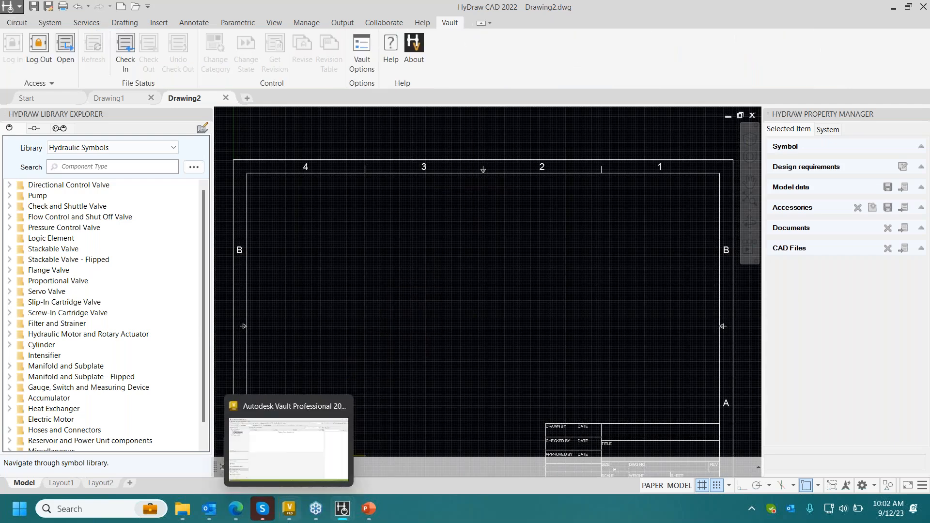
{"action": "left_click", "coordinate": [289, 451]}
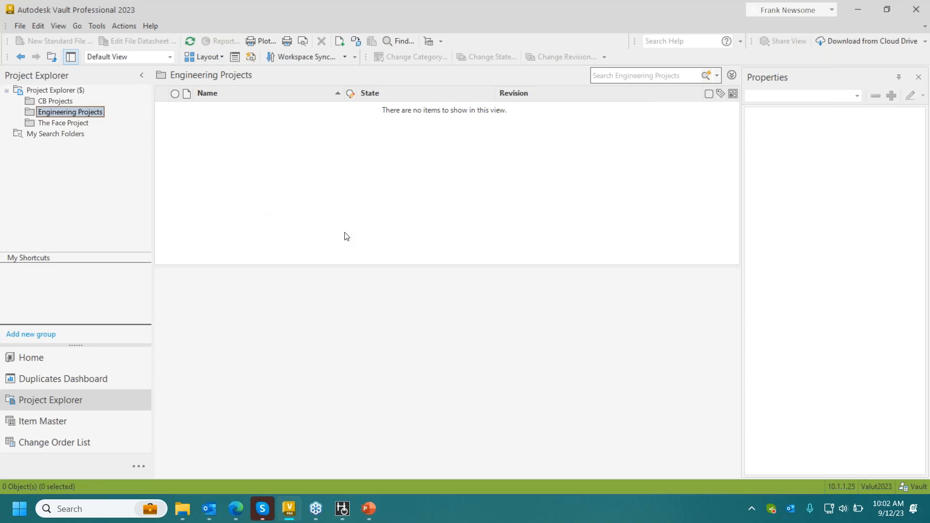
{"action": "left_click", "coordinate": [342, 507]}
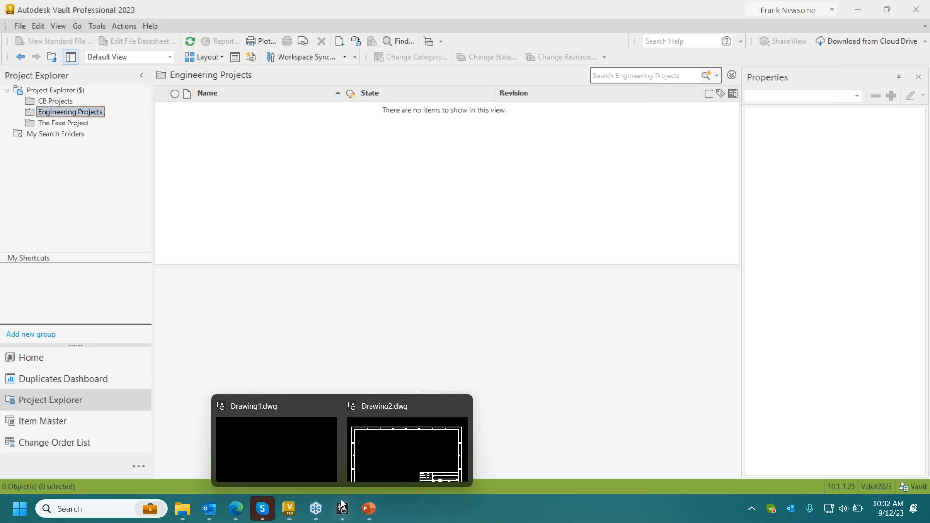
{"action": "left_click", "coordinate": [389, 437]}
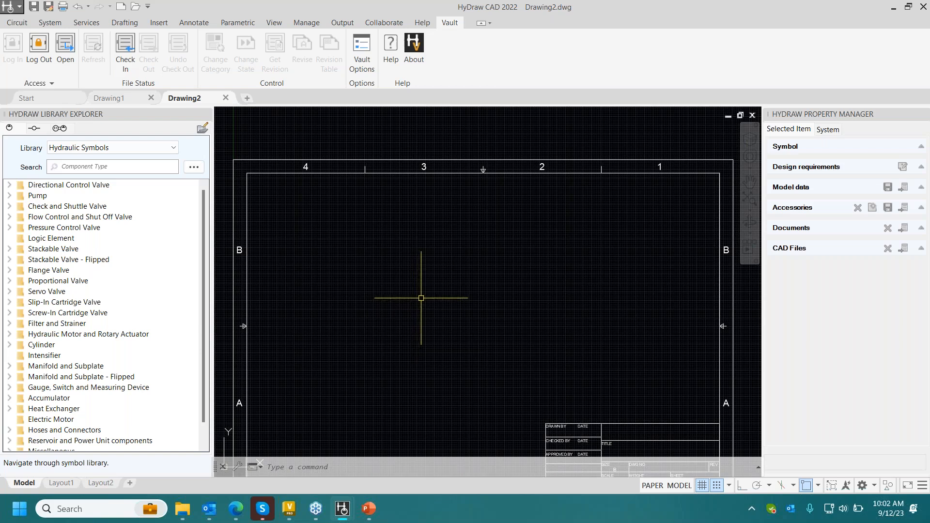
- Insert the first stackable, solenoid-operated D03 / ISO 4401-03 single-solenoid End To End directional control valve symbol in the upper part of the sheet
{"action": "mouse_move", "coordinate": [452, 307]}
{"action": "middle_mouse_down"}
{"action": "mouse_move", "coordinate": [463, 228]}
{"action": "mouse_move", "coordinate": [439, 261]}
{"action": "middle_mouse_up"}
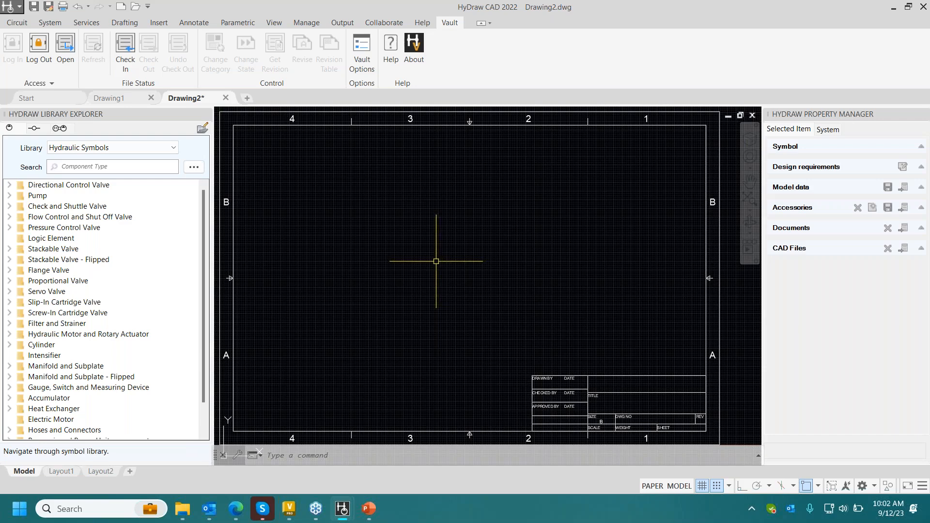
{"action": "double_click", "coordinate": [87, 185]}
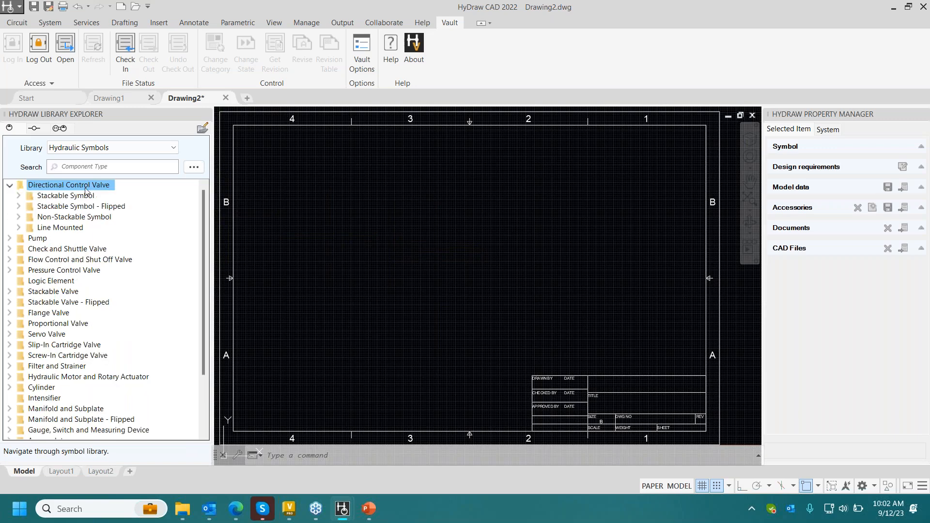
{"action": "double_click", "coordinate": [77, 197]}
{"action": "double_click", "coordinate": [91, 207]}
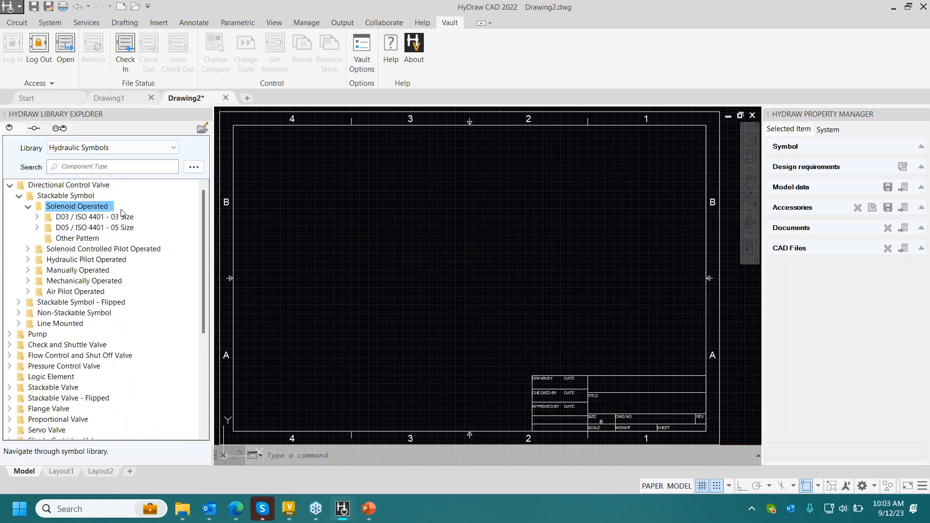
{"action": "double_click", "coordinate": [110, 217]}
{"action": "double_click", "coordinate": [91, 228]}
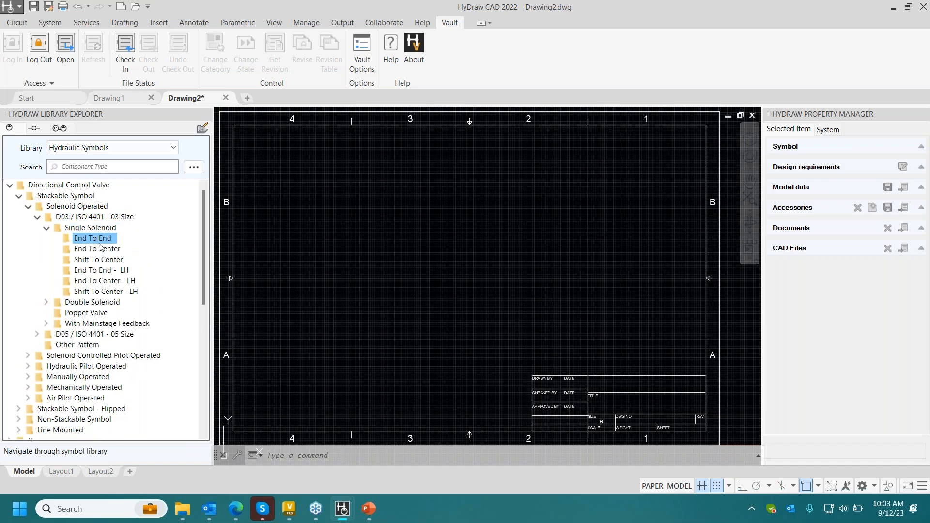
{"action": "double_click", "coordinate": [95, 239]}
{"action": "double_click", "coordinate": [68, 199]}
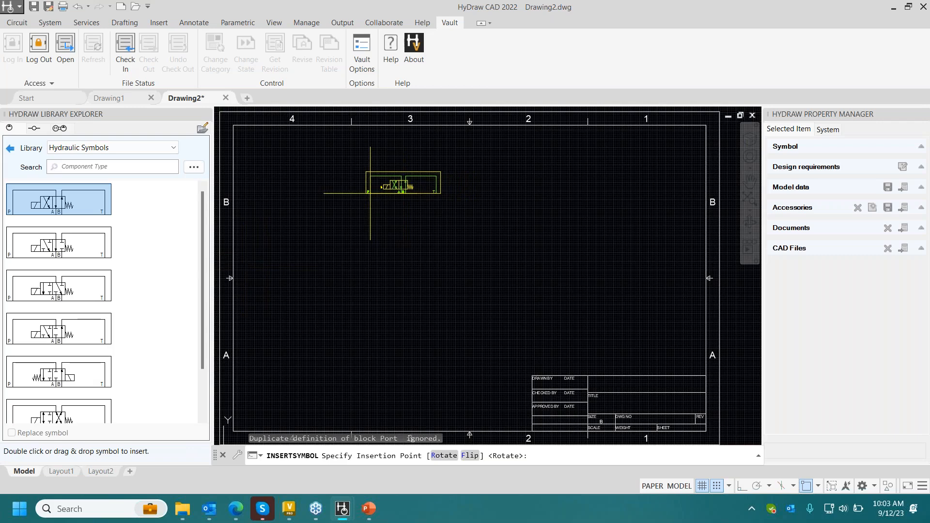
{"action": "left_click", "coordinate": [370, 193]}
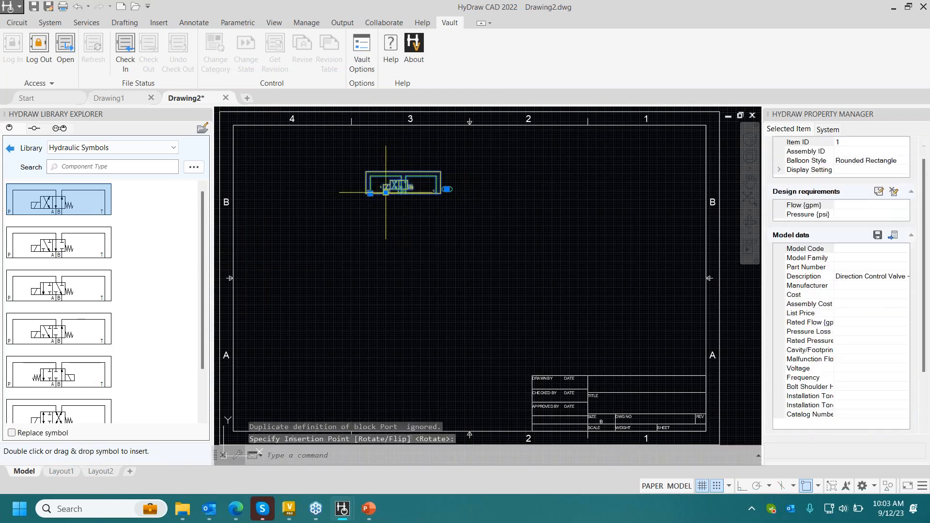
{"action": "left_click", "coordinate": [10, 149]}
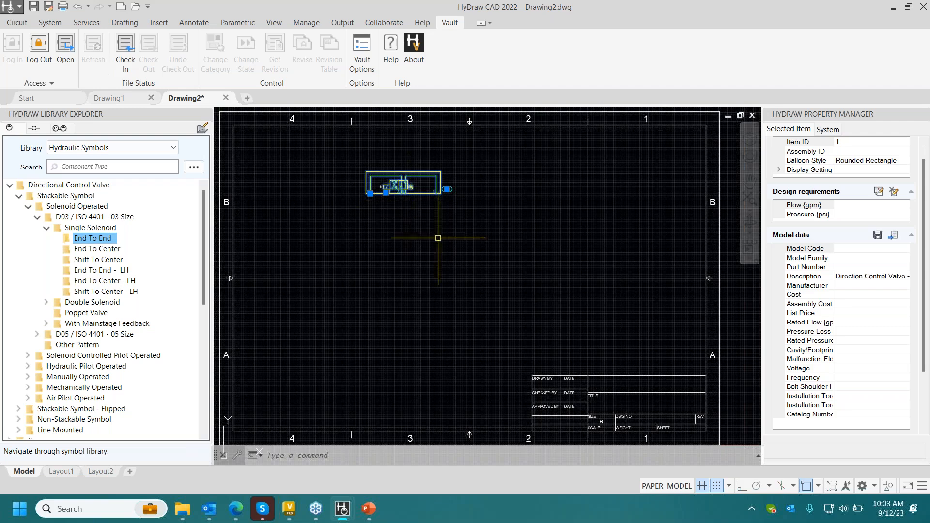
- Assign Eaton model DG4V-3-2N-M-*-D-*-60 from FluidPowerTools.com to the directional valve and review its model data and data sheet entry
{"action": "left_click", "coordinate": [894, 236]}
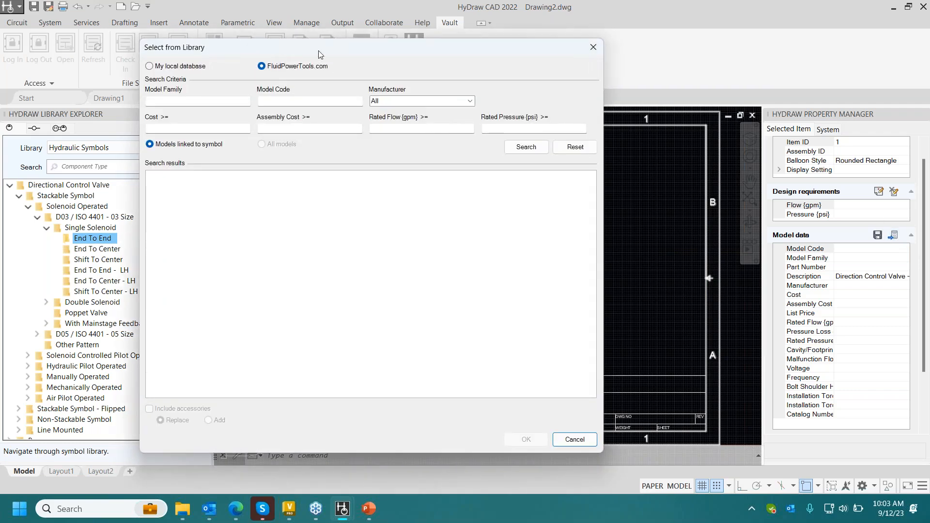
{"action": "left_click", "coordinate": [525, 147]}
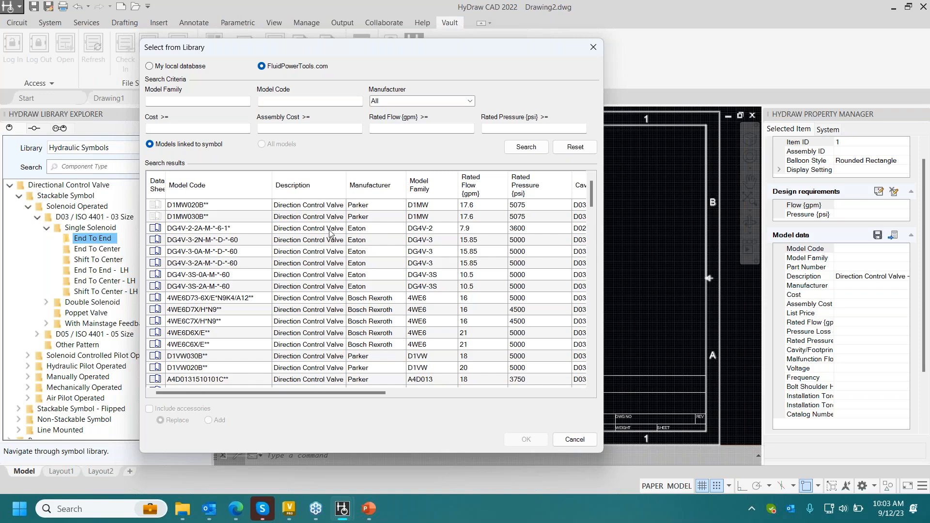
{"action": "left_click", "coordinate": [263, 241]}
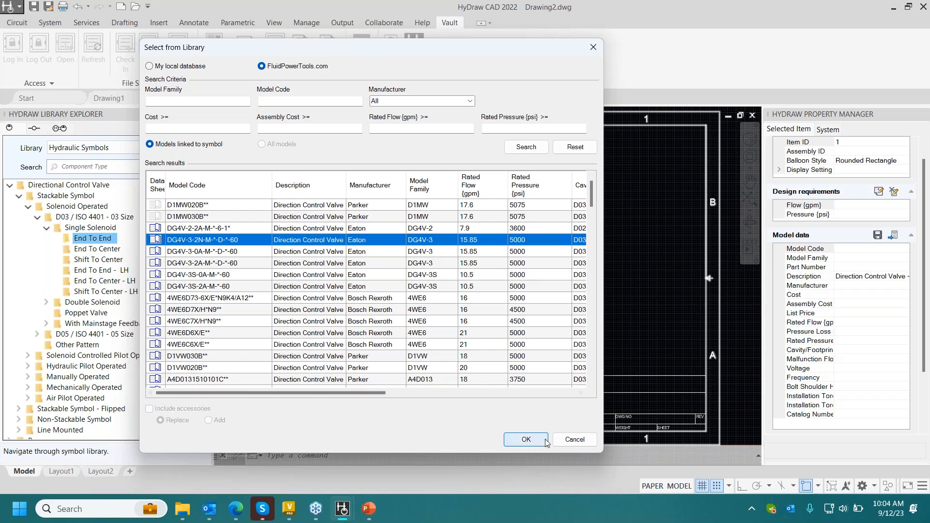
{"action": "left_click", "coordinate": [527, 440]}
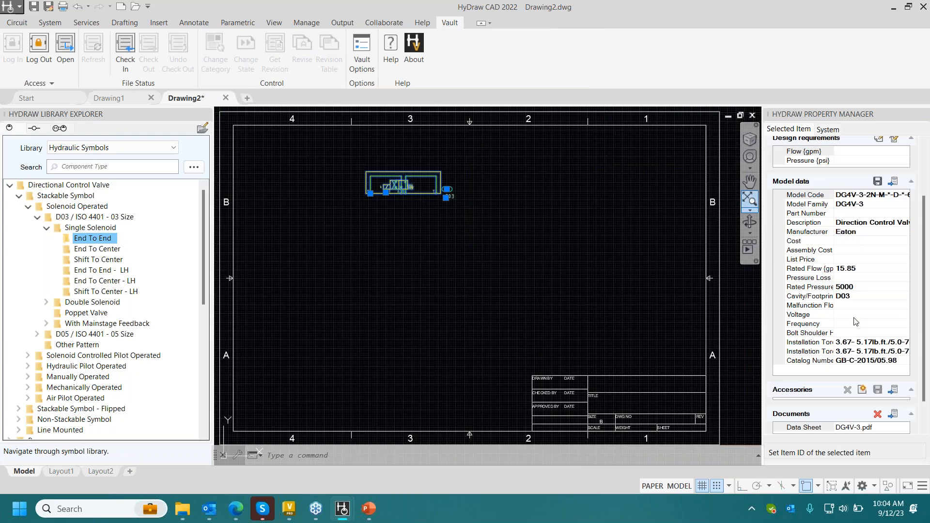
{"action": "left_click", "coordinate": [888, 203]}
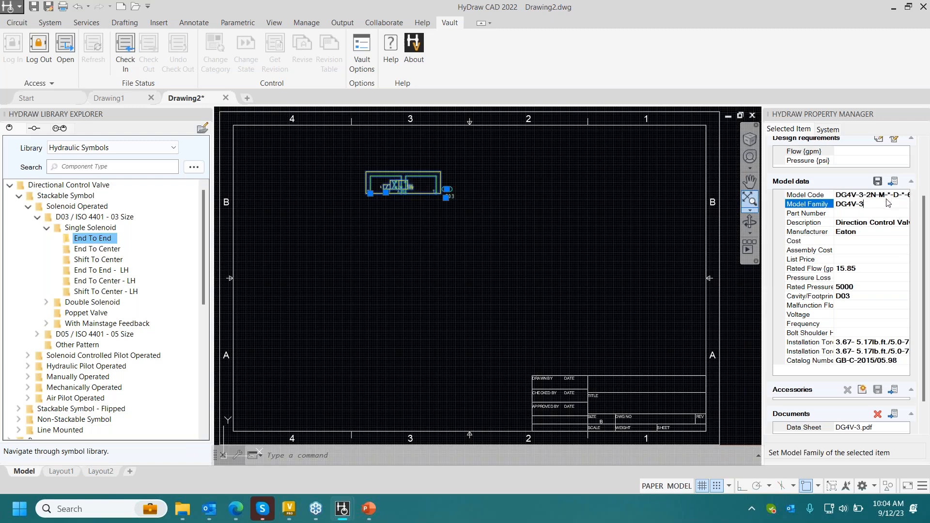
{"action": "left_click", "coordinate": [888, 194]}
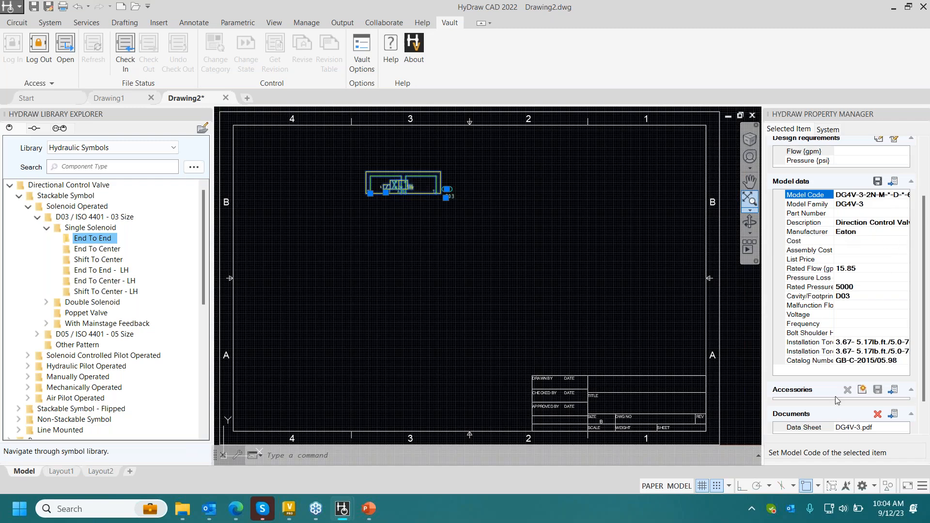
{"action": "left_click", "coordinate": [850, 428]}
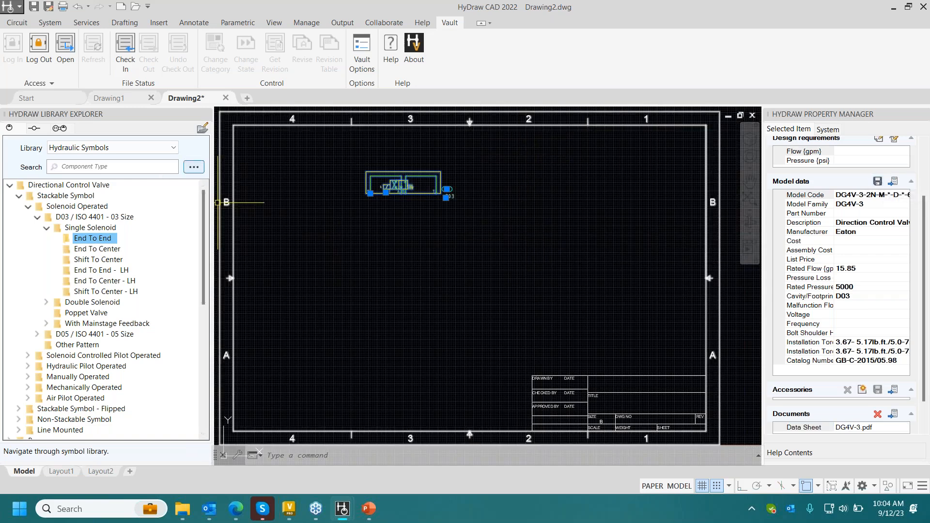
- Search FluidPowerTools.com for model code ZW-2SR and place Hydac's ZW-2SR06-01-AAB-01* flow control valve with two throttles directly below the directional valve
{"action": "left_click", "coordinate": [194, 170]}
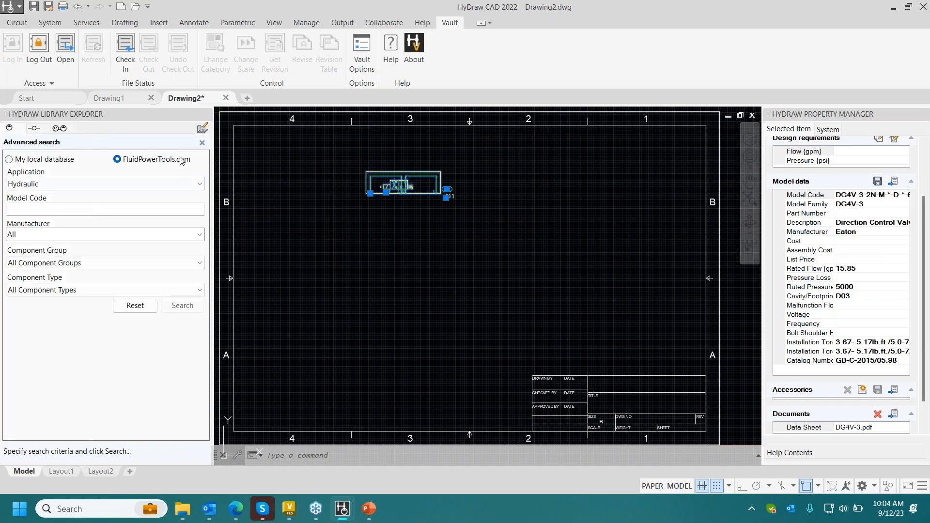
{"action": "left_click", "coordinate": [100, 210]}
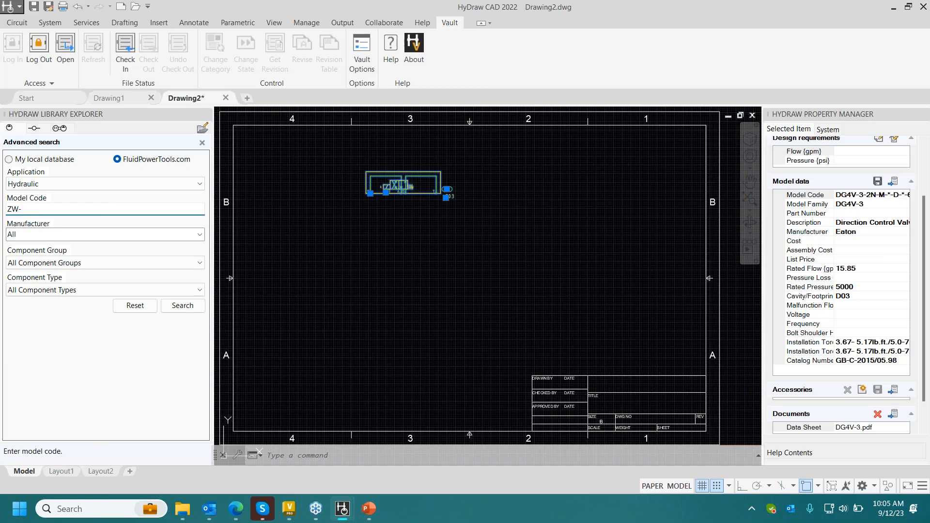
{"action": "key", "text": "Return"}
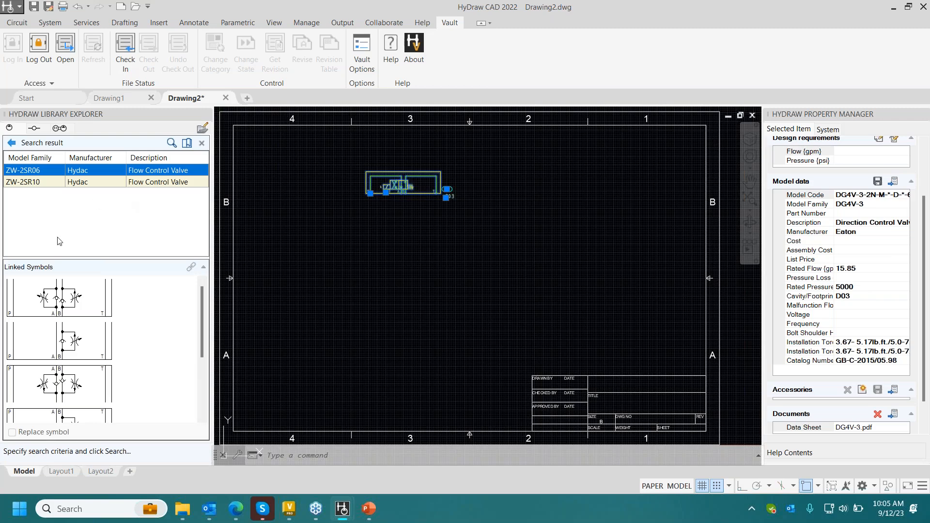
{"action": "left_click", "coordinate": [85, 303]}
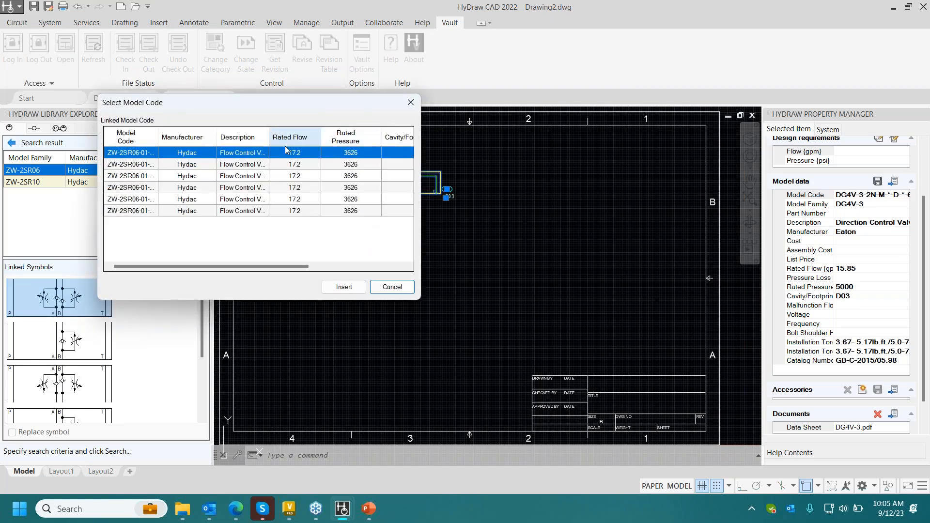
{"action": "left_click", "coordinate": [173, 151]}
{"action": "left_click_drag", "start_coordinate": [282, 265], "coordinate": [364, 266]}
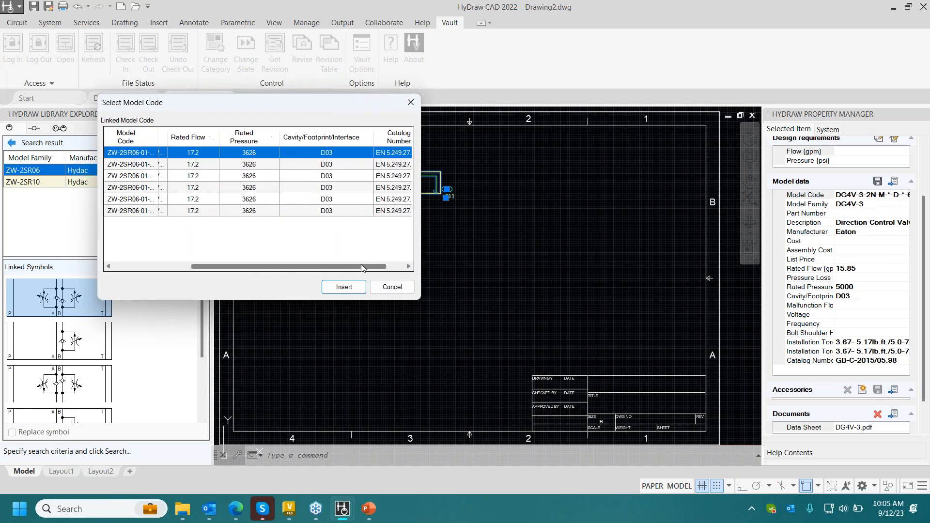
{"action": "left_click", "coordinate": [342, 287]}
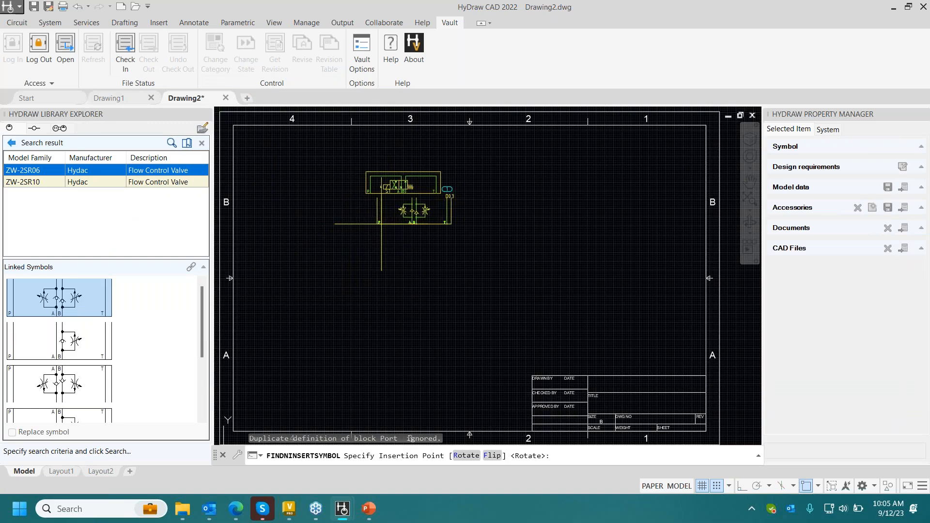
{"action": "scroll", "coordinate": [371, 224], "scroll_direction": "up", "scroll_amount": 2}
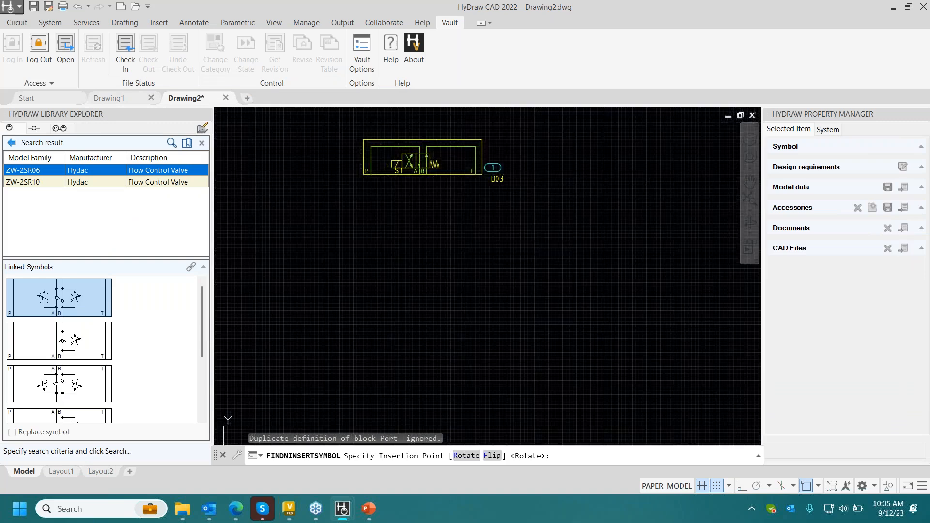
{"action": "left_click", "coordinate": [371, 223]}
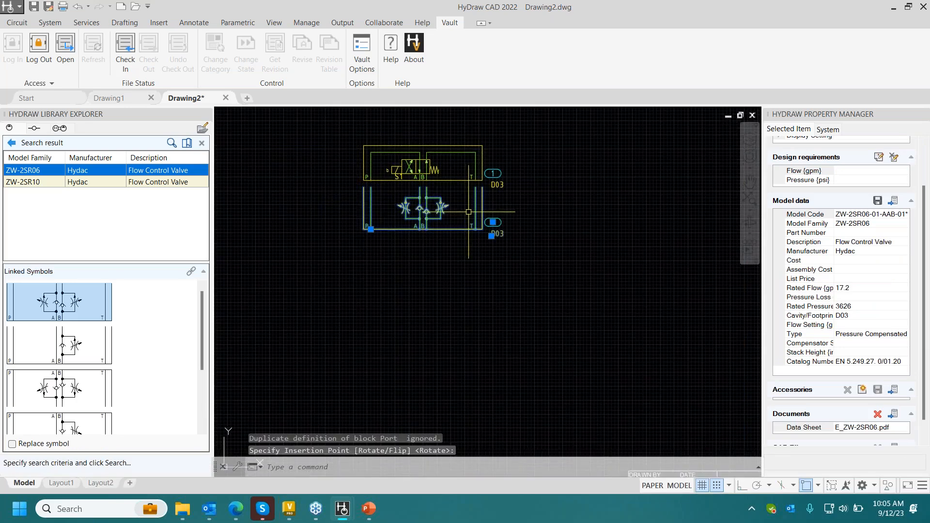
- Search for model code VOSL/ML and place the second linked symbol of Walvoil counterbalance valve VOSL/ML6-38A** directly below the flow control valve
{"action": "left_click", "coordinate": [12, 143]}
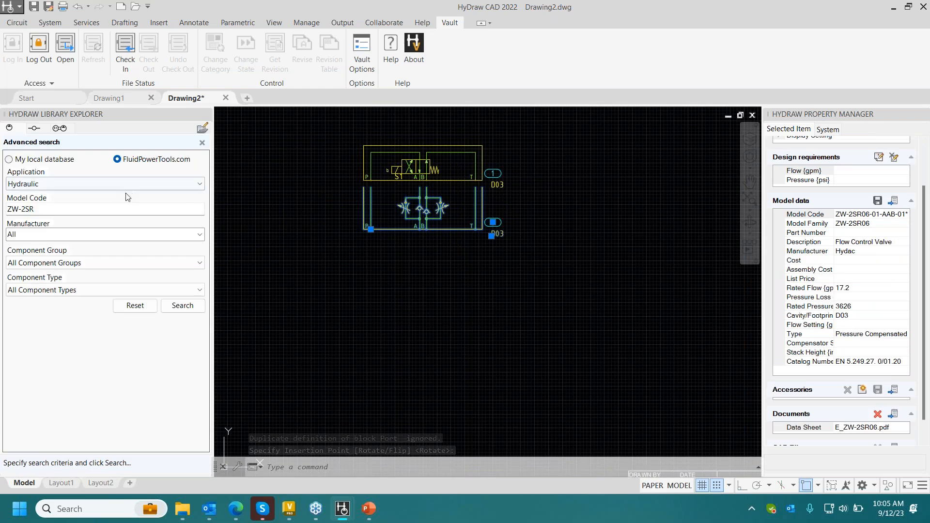
{"action": "left_click", "coordinate": [117, 210]}
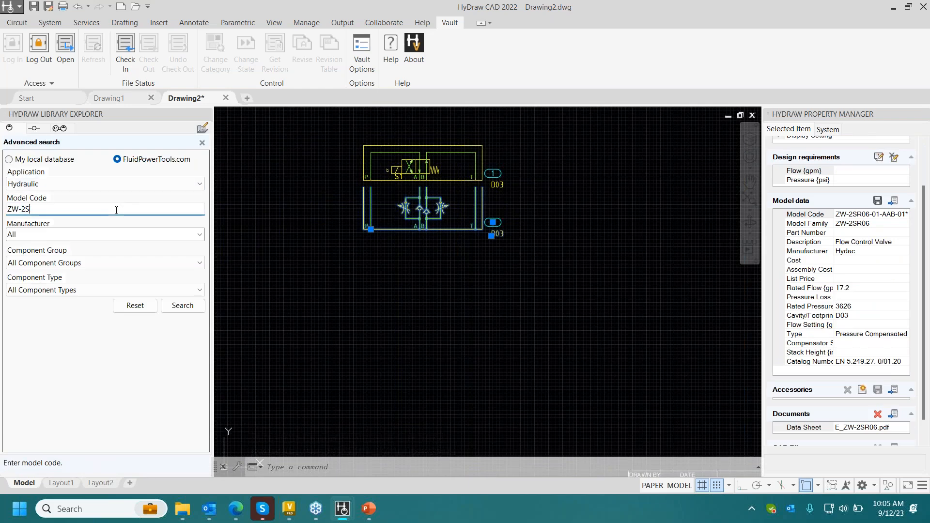
{"action": "key", "text": "BackSpace"}
{"action": "key", "text": "BackSpace"}
{"action": "key", "text": "BackSpace"}
{"action": "key", "text": "BackSpace"}
{"action": "key", "text": "BackSpace"}
{"action": "type", "text": "VOSL/ML"}
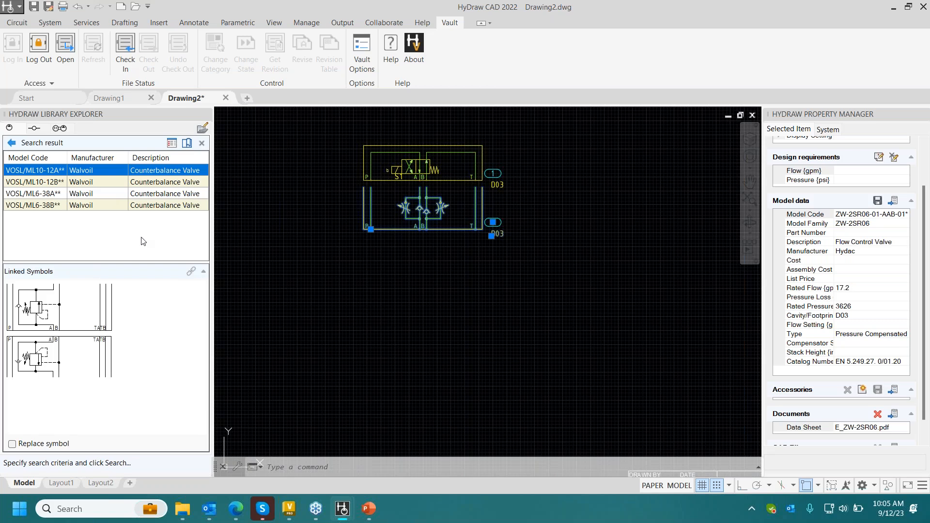
{"action": "left_click", "coordinate": [68, 193]}
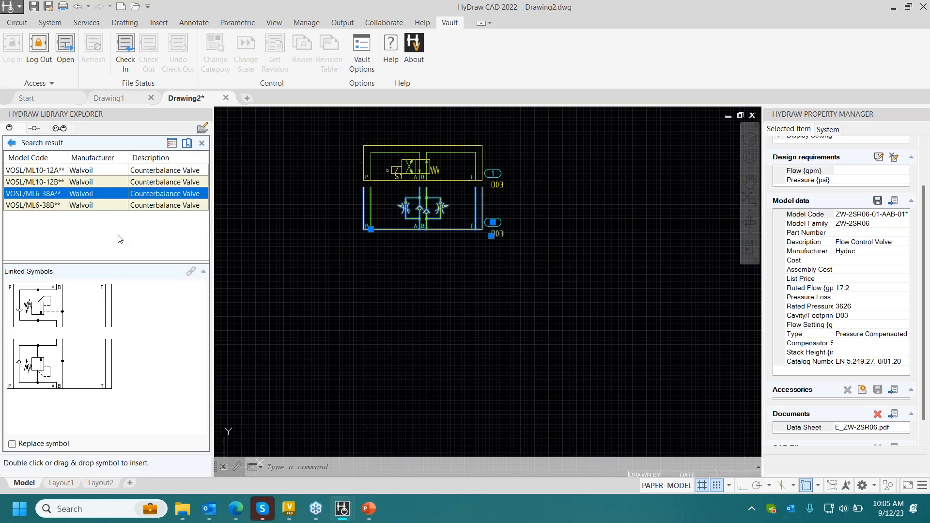
{"action": "left_click", "coordinate": [88, 362]}
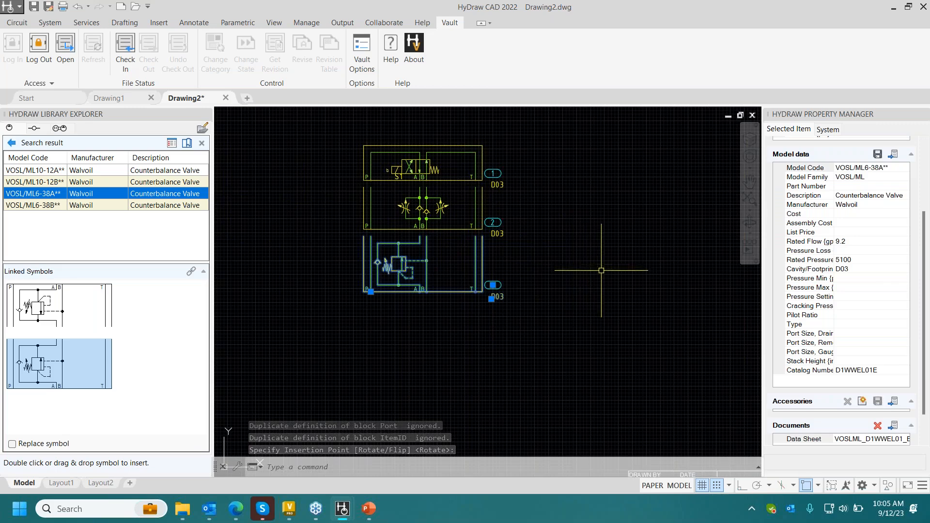
{"action": "key", "text": "Escape"}
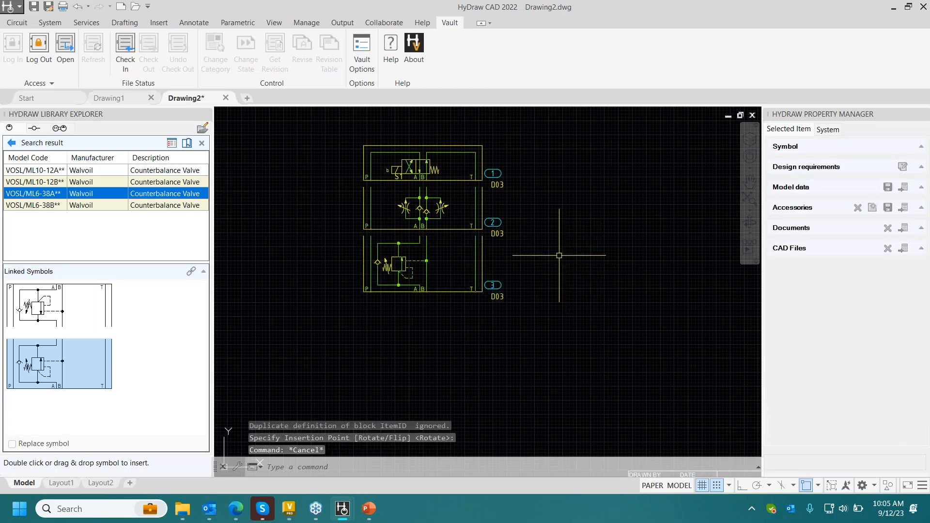
- Stack the directional, flow control and counterbalance valve symbols into one assembly with the upward stack direction
{"action": "left_click", "coordinate": [16, 23]}
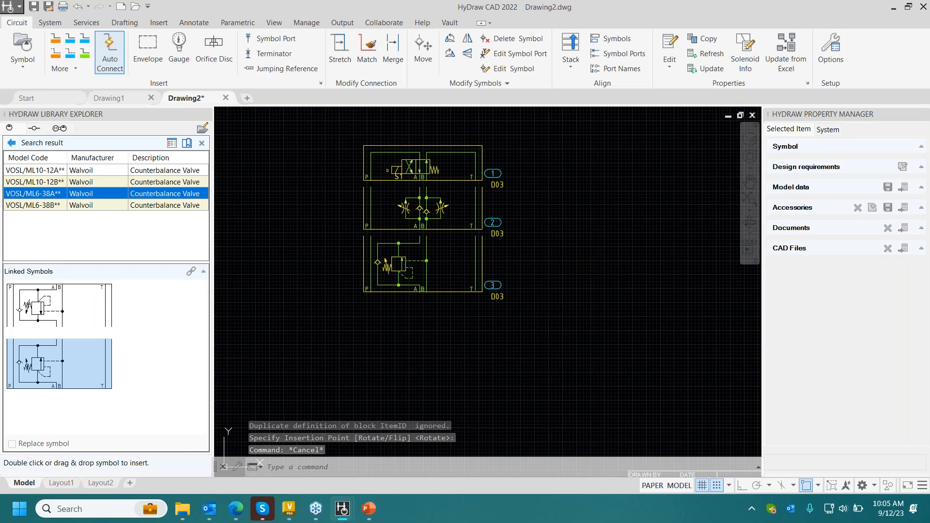
{"action": "left_click", "coordinate": [569, 46]}
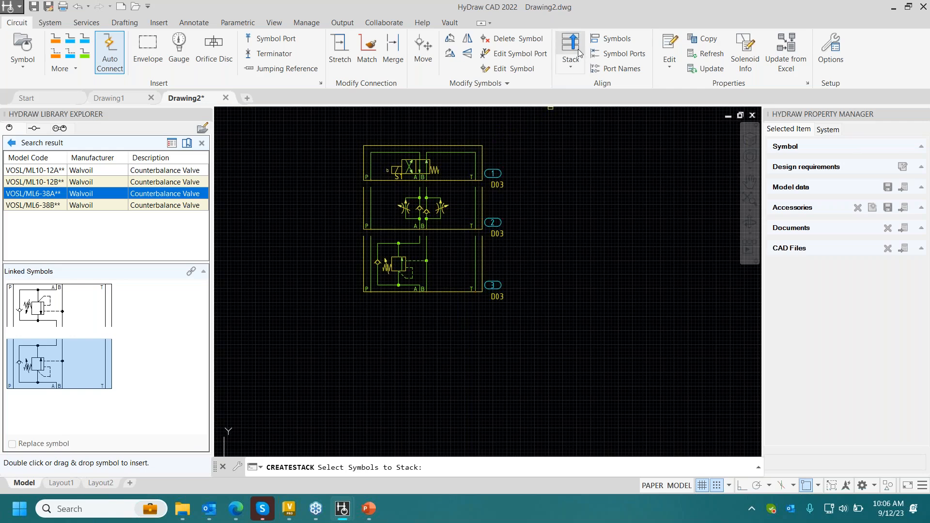
{"action": "left_click", "coordinate": [479, 131]}
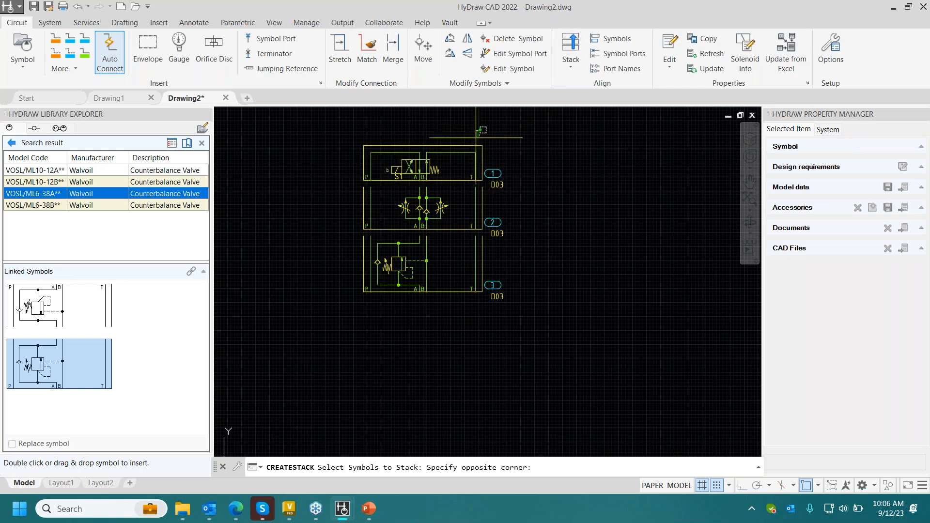
{"action": "left_click", "coordinate": [400, 308]}
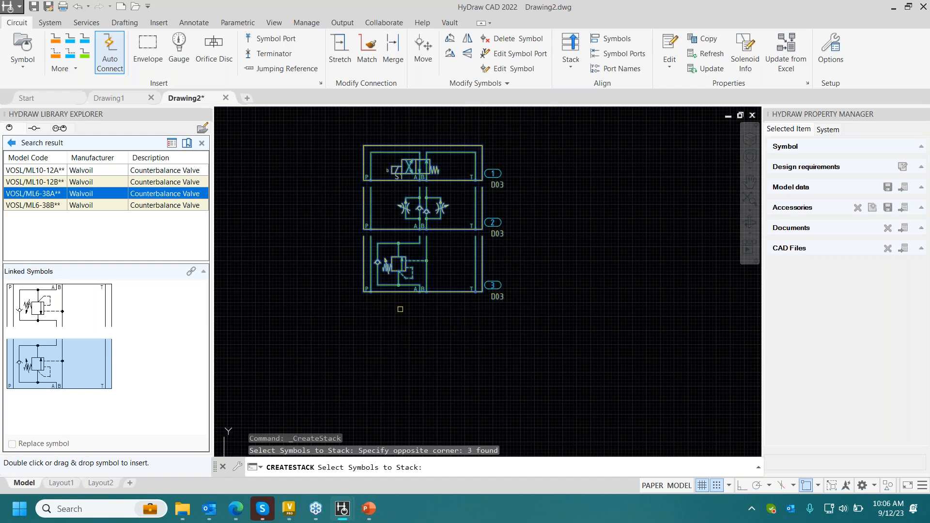
{"action": "key", "text": "Return"}
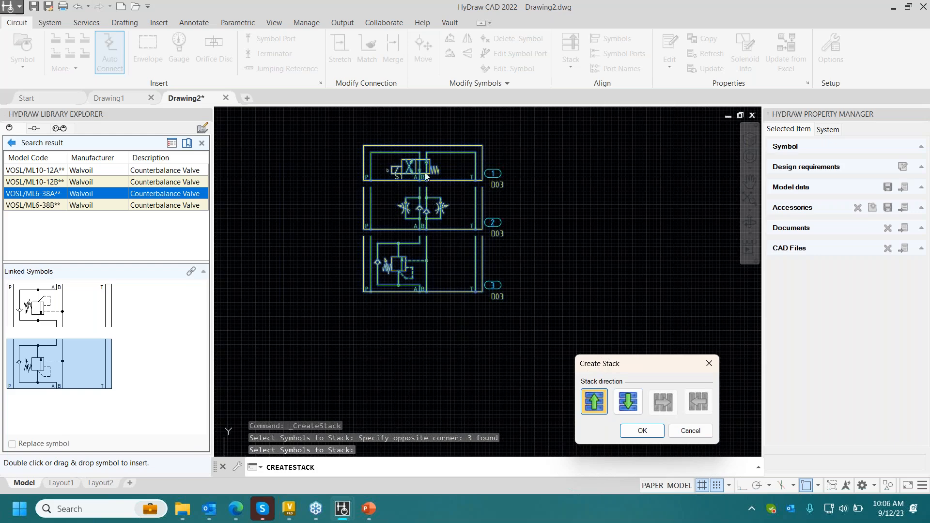
{"action": "left_click", "coordinate": [627, 398]}
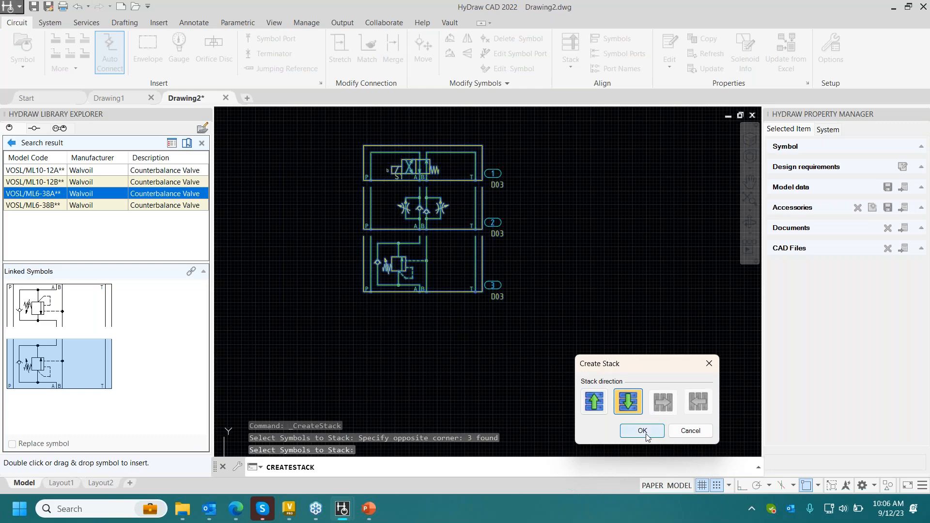
{"action": "left_click", "coordinate": [602, 401]}
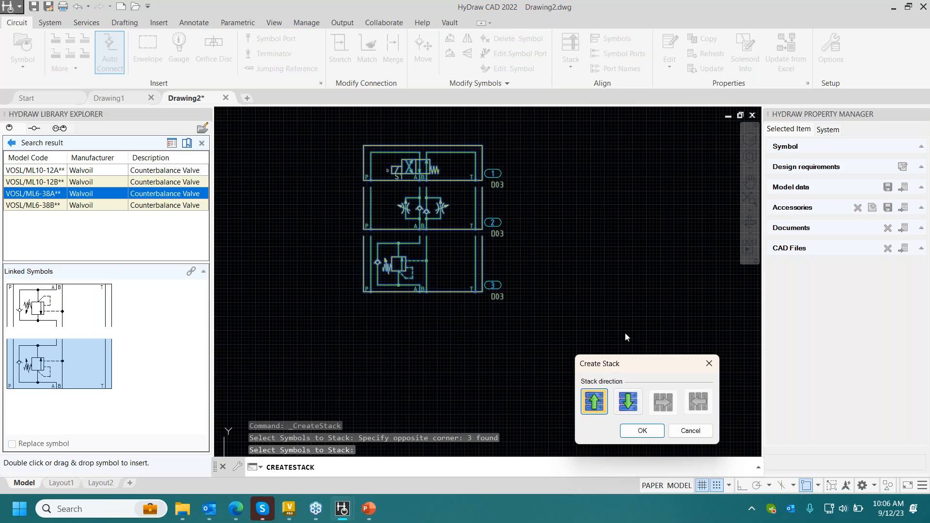
{"action": "left_click", "coordinate": [642, 430]}
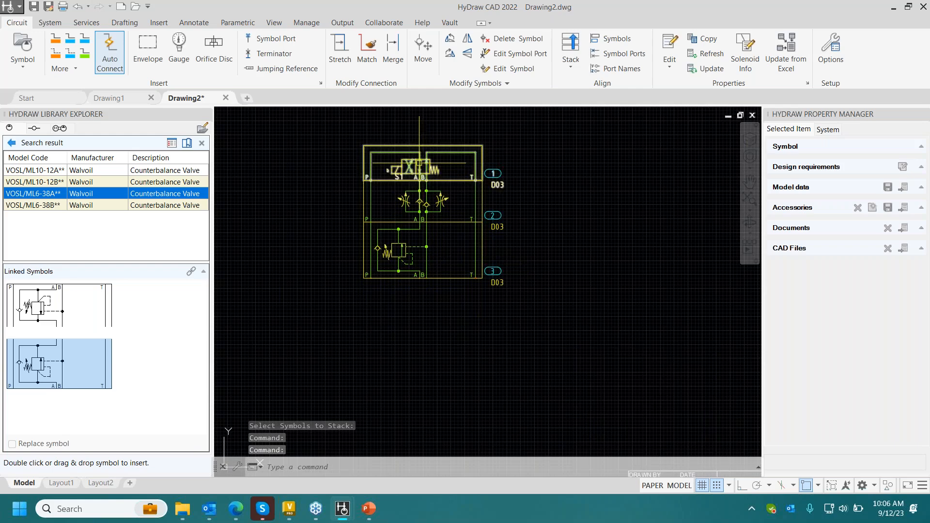
- Move the whole valve stack across the sheet by the directional valve's grip, then bring it back near its original place
{"action": "left_click", "coordinate": [420, 176]}
{"action": "scroll", "coordinate": [374, 178], "scroll_direction": "down", "scroll_amount": 2}
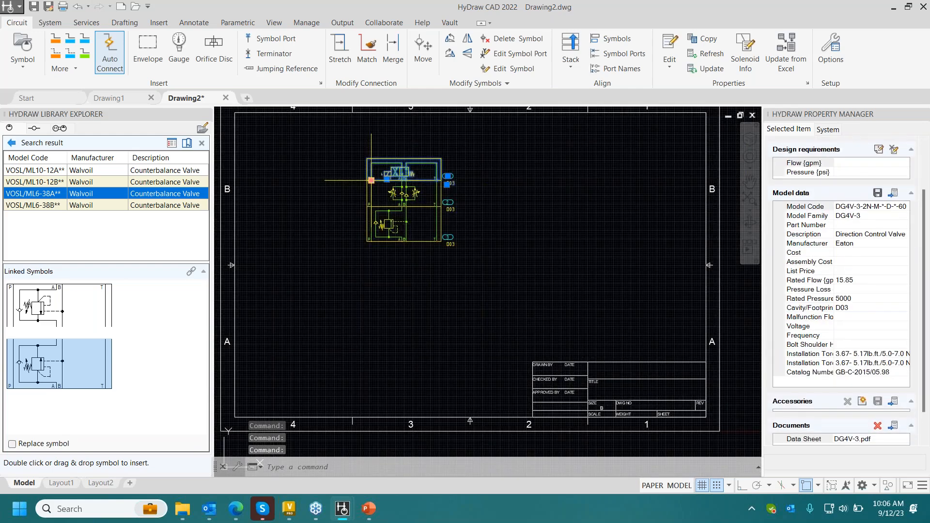
{"action": "left_click", "coordinate": [374, 178]}
{"action": "left_click", "coordinate": [530, 173]}
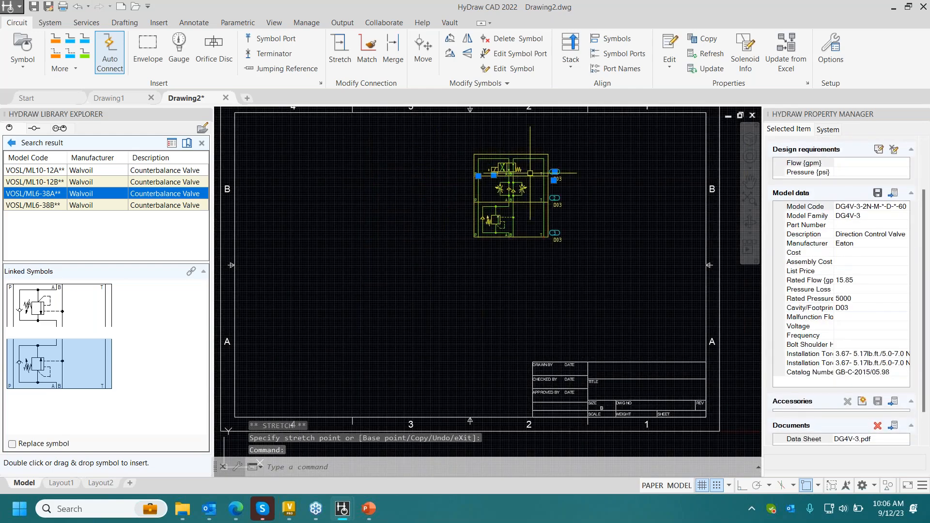
{"action": "left_click", "coordinate": [478, 175]}
{"action": "left_click", "coordinate": [387, 176]}
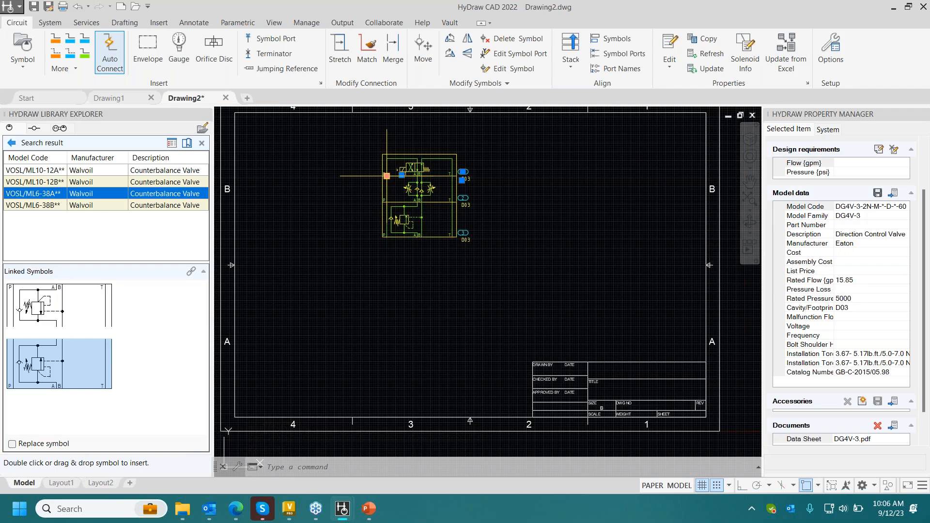
{"action": "key", "text": "Escape"}
{"action": "key", "text": "Escape"}
{"action": "scroll", "coordinate": [468, 186], "scroll_direction": "up", "scroll_amount": 3}
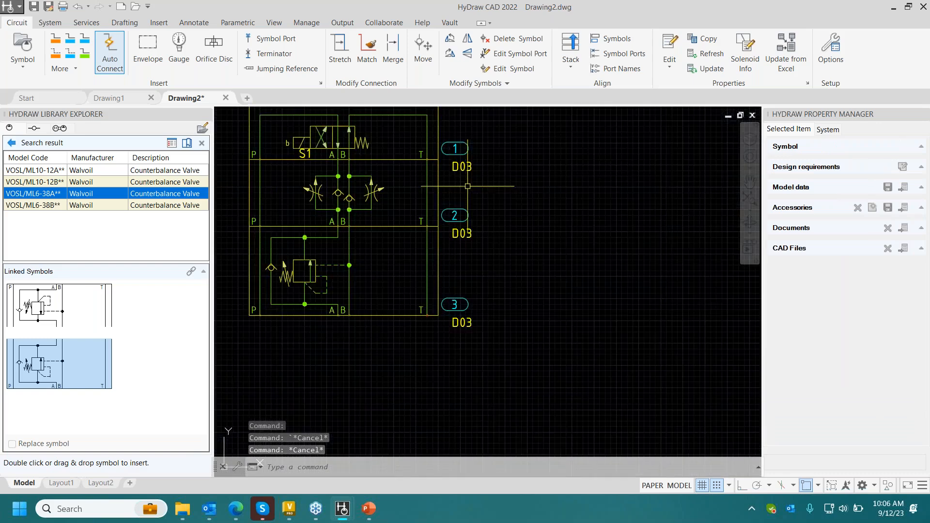
{"action": "middle_click_drag", "start_coordinate": [468, 186], "coordinate": [490, 195]}
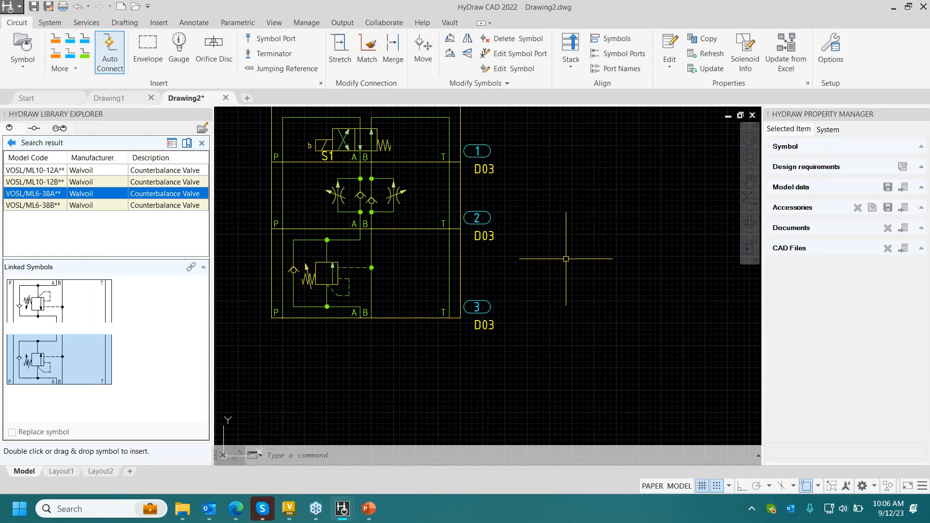
{"action": "left_click", "coordinate": [573, 68]}
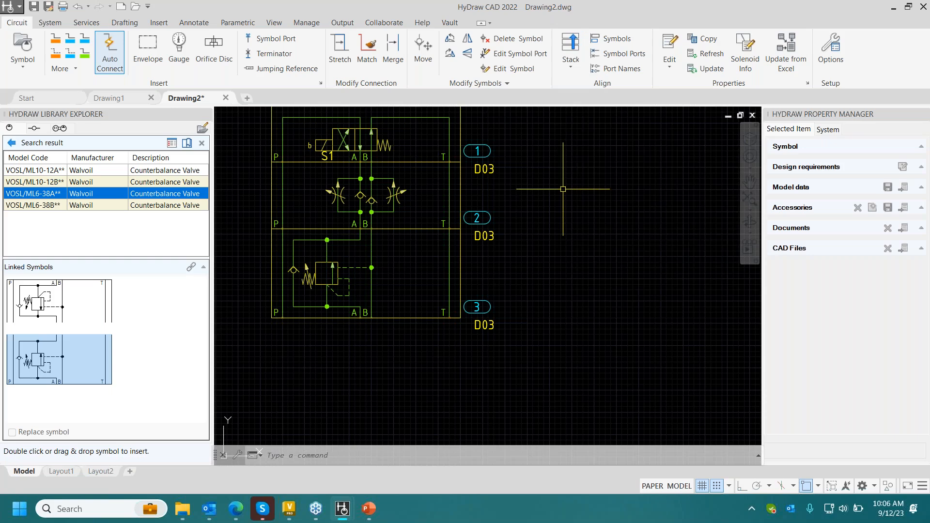
- Search FluidPowerTools.com for model code 3DRE
{"action": "left_click", "coordinate": [11, 143]}
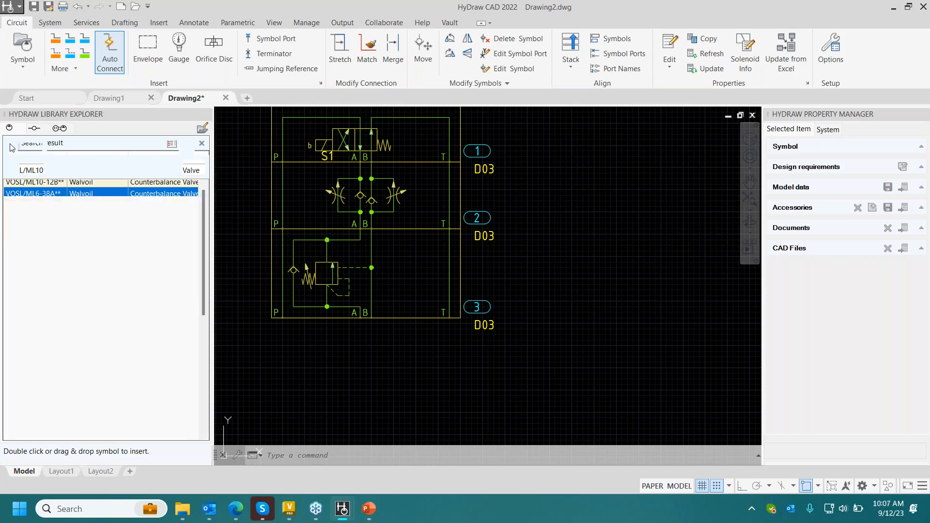
{"action": "left_click", "coordinate": [50, 206]}
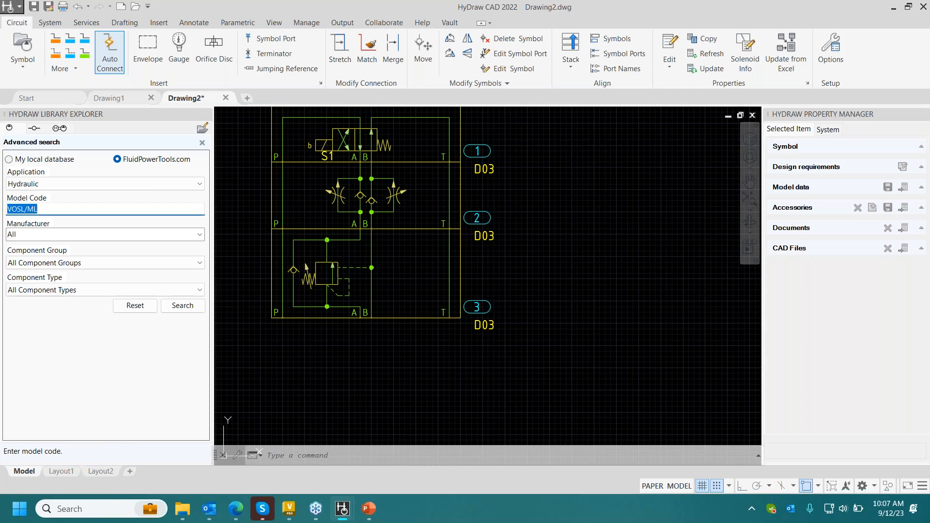
{"action": "key", "text": "BackSpace"}
{"action": "type", "text": "3DRE"}
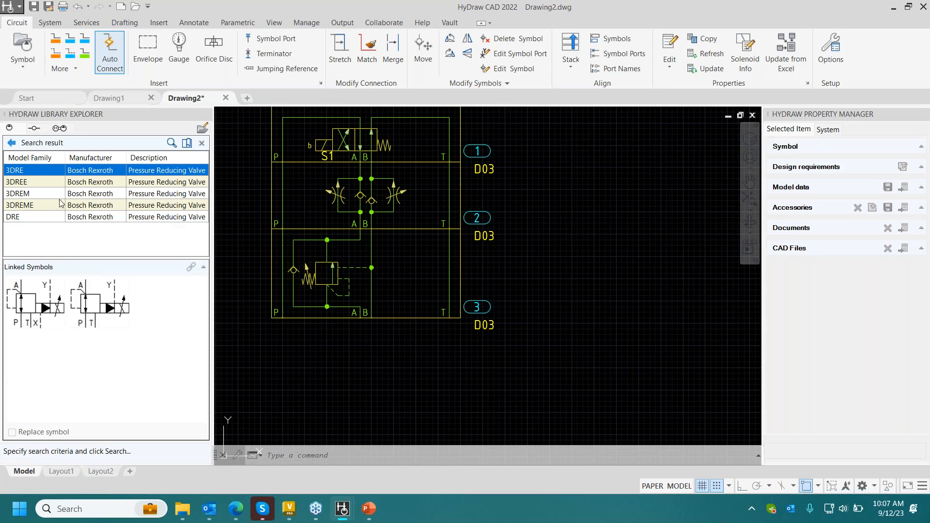
- Place the first linked symbol of Bosch Rexroth's 3DRE10P-6X pressure reducing valve below the stack and flip it horizontally
{"action": "left_click", "coordinate": [35, 325]}
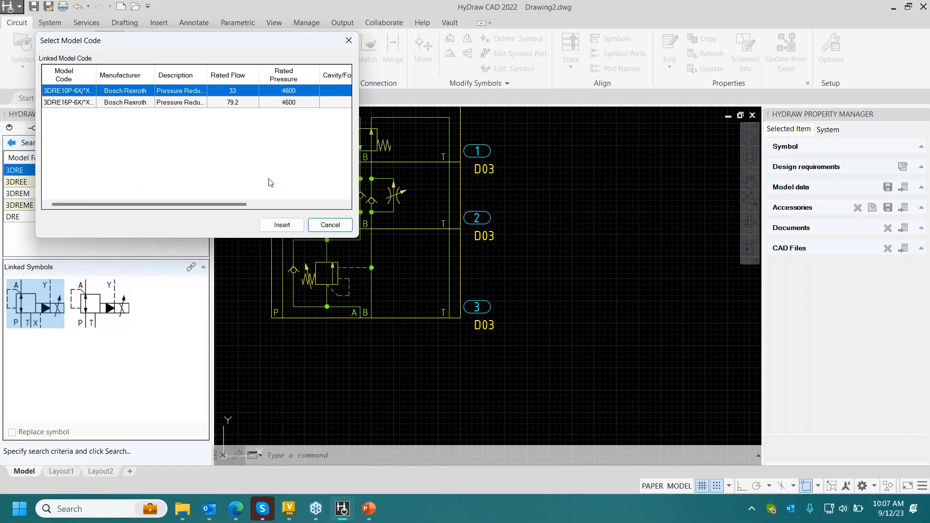
{"action": "left_click", "coordinate": [278, 227]}
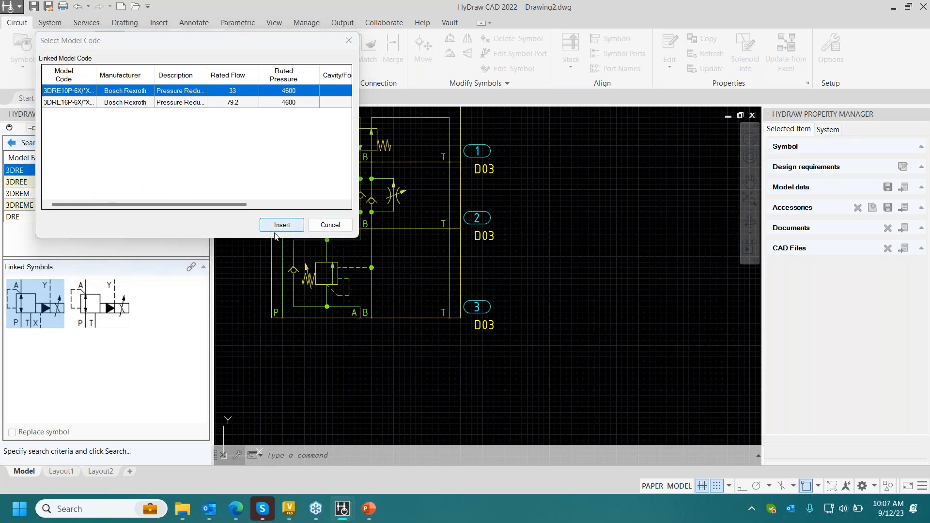
{"action": "scroll", "coordinate": [454, 261], "scroll_direction": "down", "scroll_amount": 5}
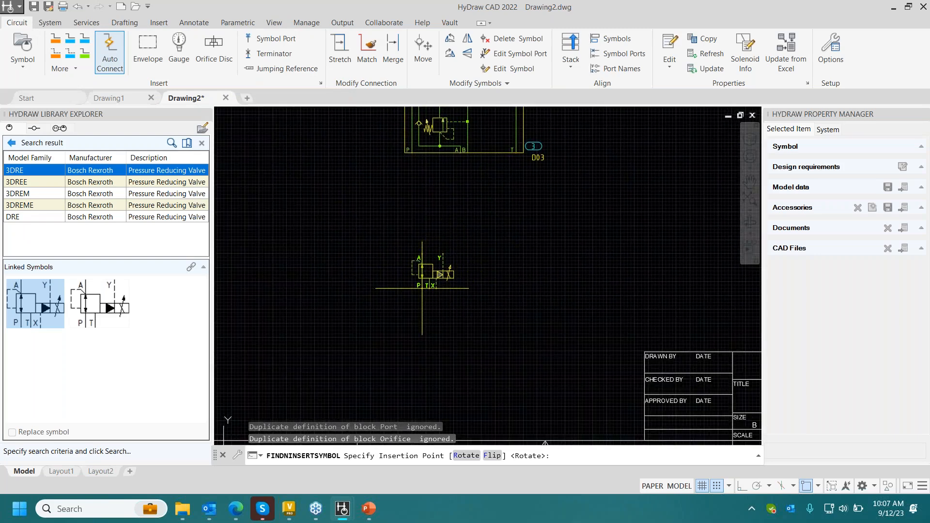
{"action": "left_click", "coordinate": [432, 279]}
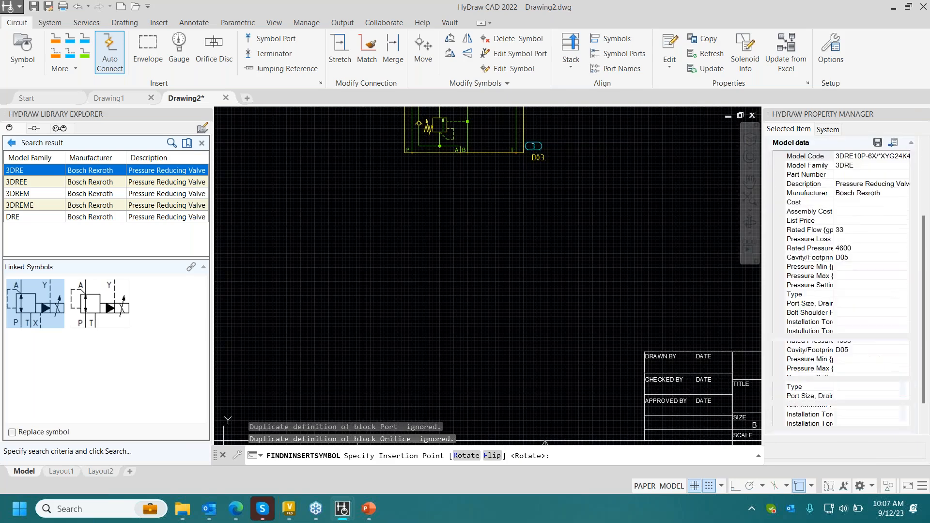
{"action": "left_click", "coordinate": [468, 38]}
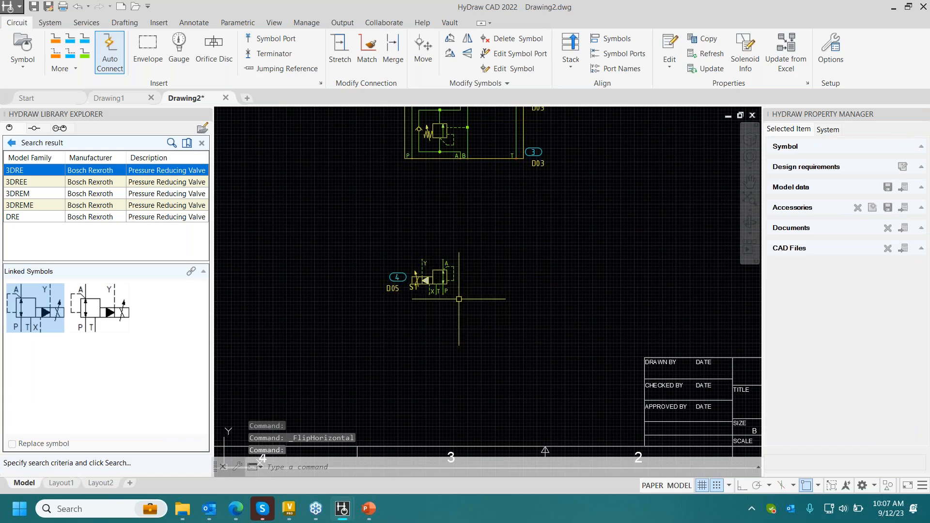
- Close the advanced search and return to the Hydraulic Symbols library tree
{"action": "left_click", "coordinate": [18, 145]}
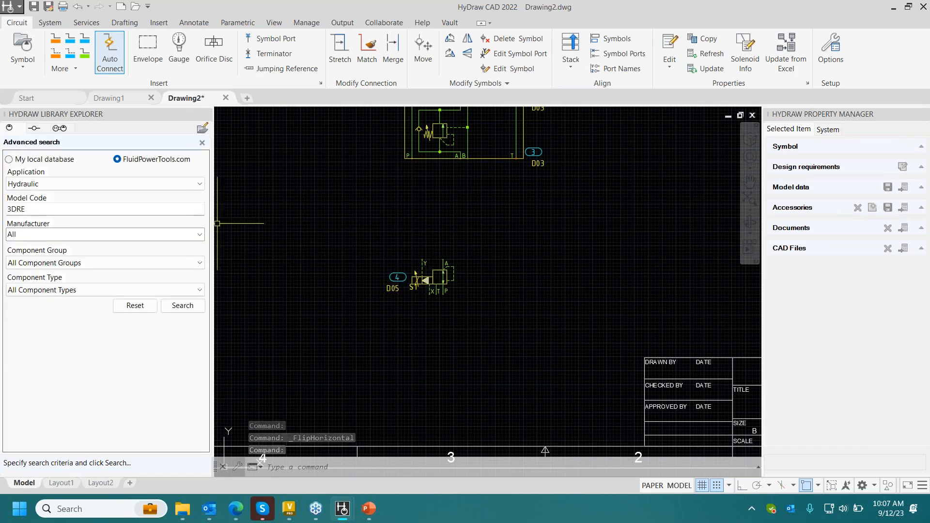
{"action": "left_click", "coordinate": [202, 142]}
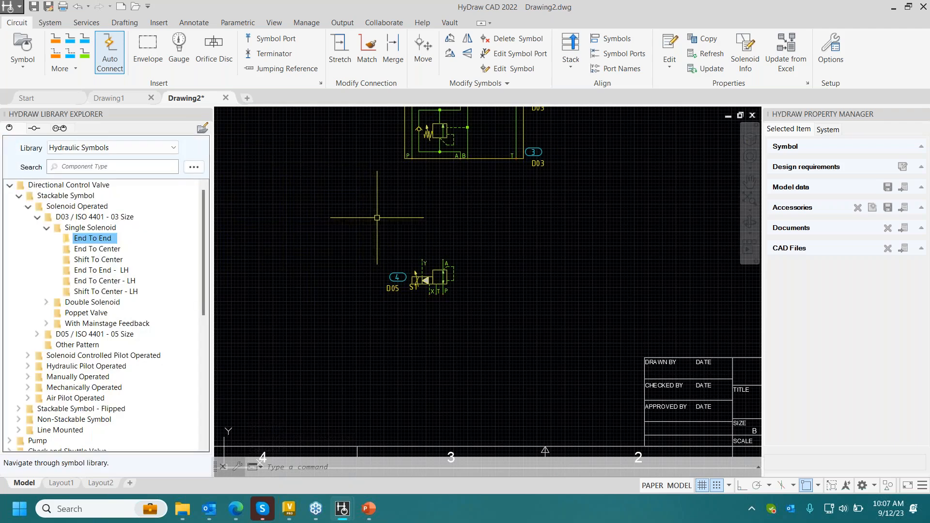
{"action": "scroll", "coordinate": [394, 215], "scroll_direction": "down", "scroll_amount": 2}
{"action": "middle_click_drag", "start_coordinate": [394, 215], "coordinate": [397, 232]}
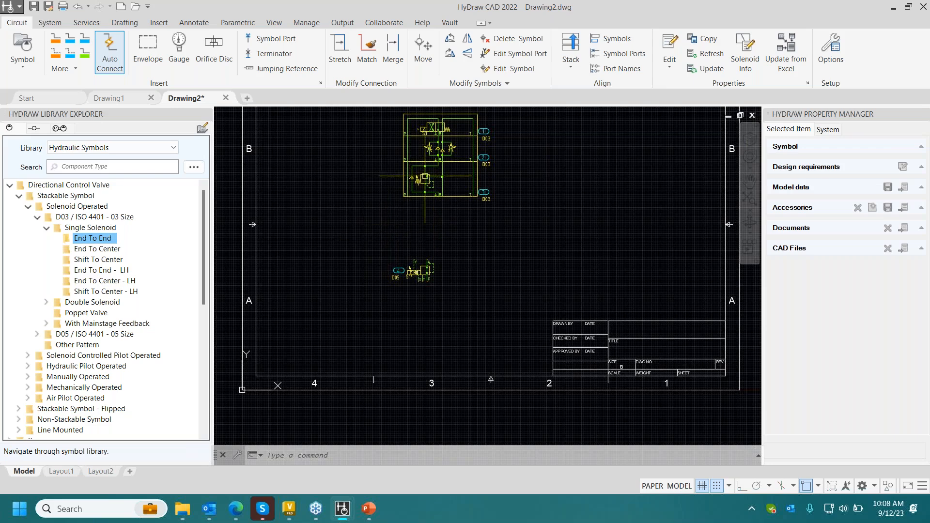
- Draw a pressure line from the P port under the valve stack to port A of the pressure reducing valve
{"action": "left_click", "coordinate": [57, 42]}
{"action": "scroll", "coordinate": [390, 267], "scroll_direction": "up", "scroll_amount": 3}
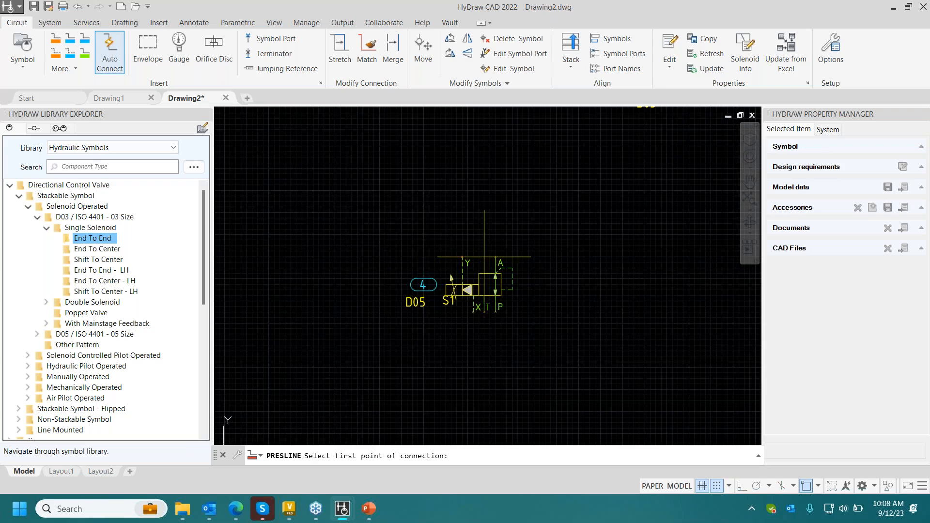
{"action": "scroll", "coordinate": [483, 251], "scroll_direction": "down", "scroll_amount": 2}
{"action": "middle_click_drag", "start_coordinate": [479, 246], "coordinate": [479, 258]}
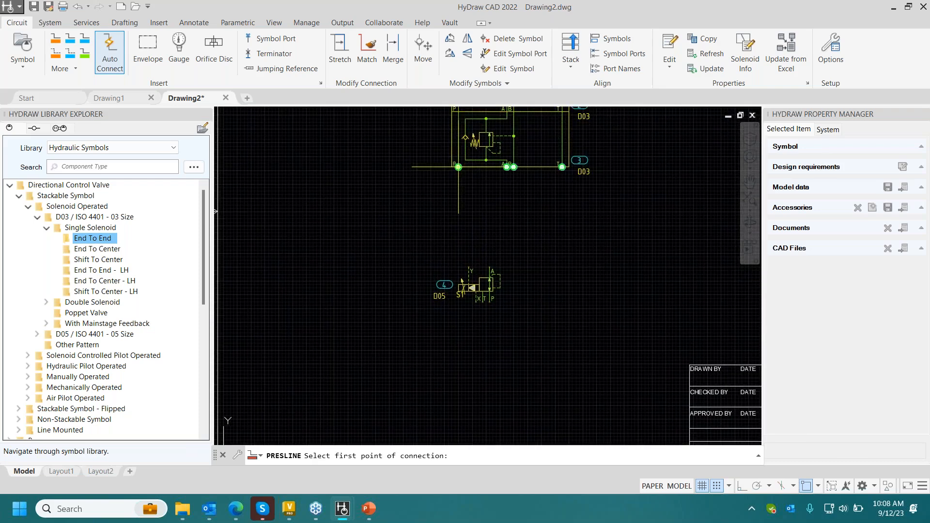
{"action": "left_click", "coordinate": [458, 167]}
{"action": "left_click", "coordinate": [468, 268]}
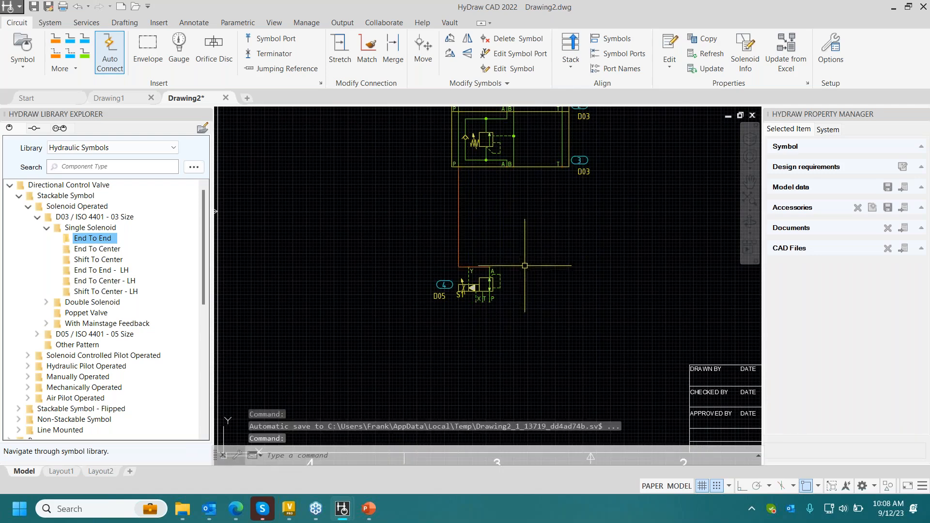
- Stretch the horizontal segment of the new pressure line up to about midway between the stack and the reducing valve
{"action": "left_click", "coordinate": [340, 48]}
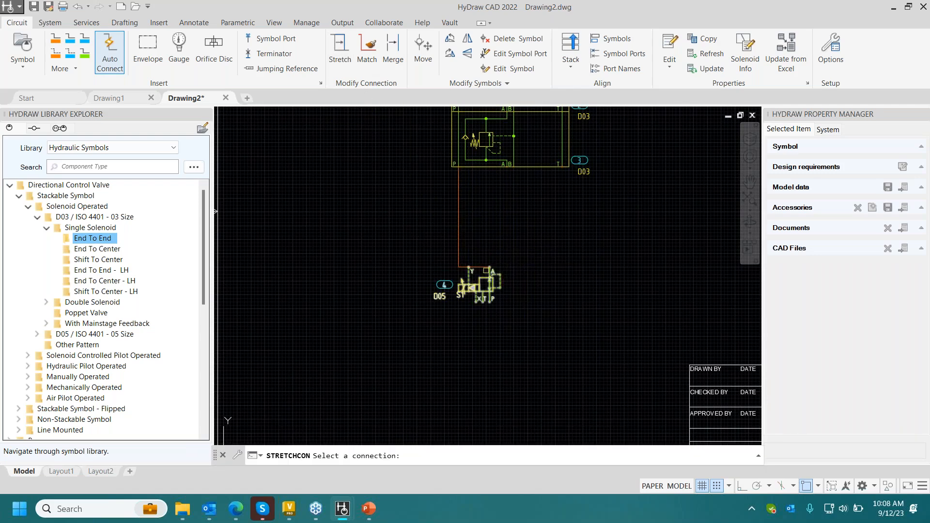
{"action": "left_click", "coordinate": [479, 267]}
{"action": "left_click", "coordinate": [479, 226]}
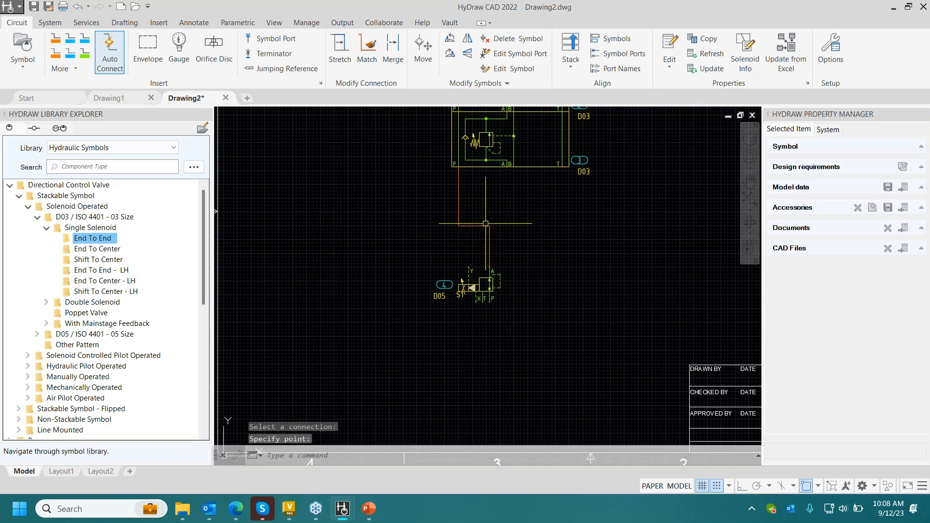
- Draw a pressure line from the reducing valve's P port to a free point in the lower left area of the sheet
{"action": "middle_click_drag", "start_coordinate": [542, 246], "coordinate": [566, 180]}
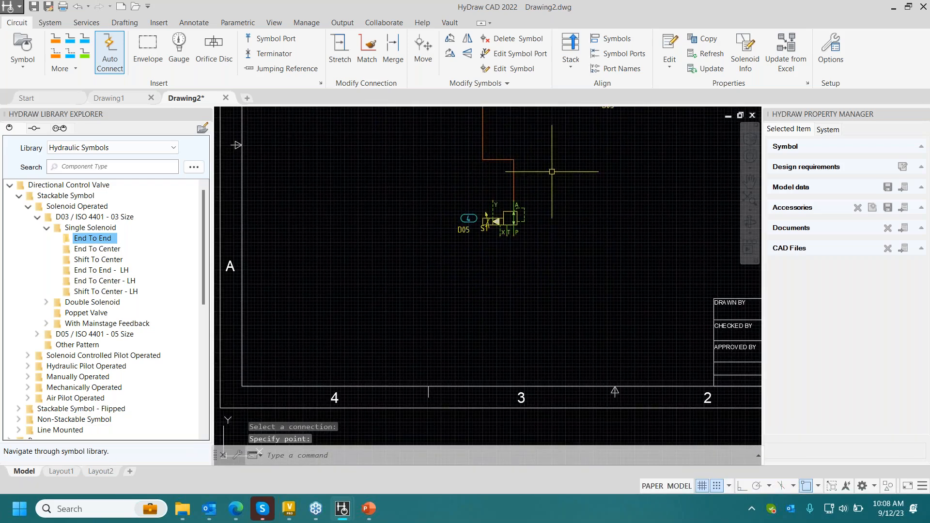
{"action": "left_click", "coordinate": [58, 39]}
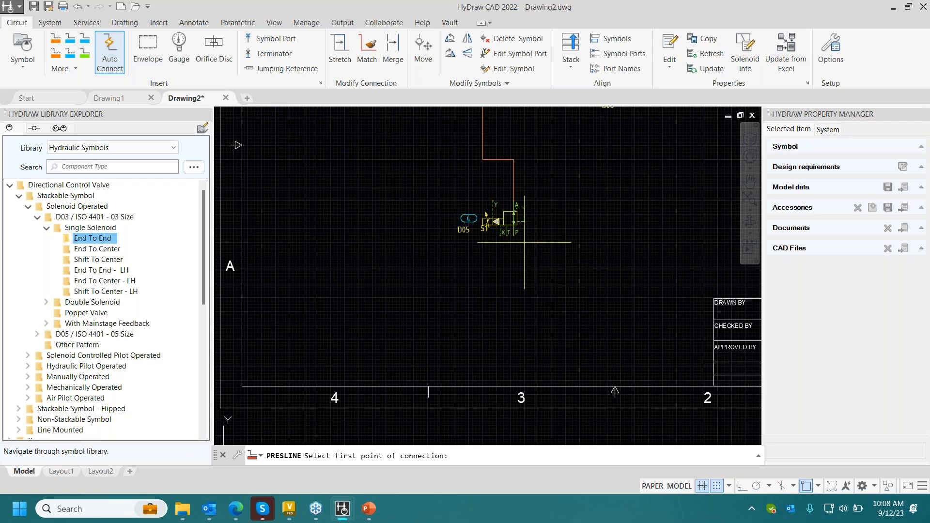
{"action": "left_click", "coordinate": [513, 236]}
{"action": "left_click", "coordinate": [299, 287]}
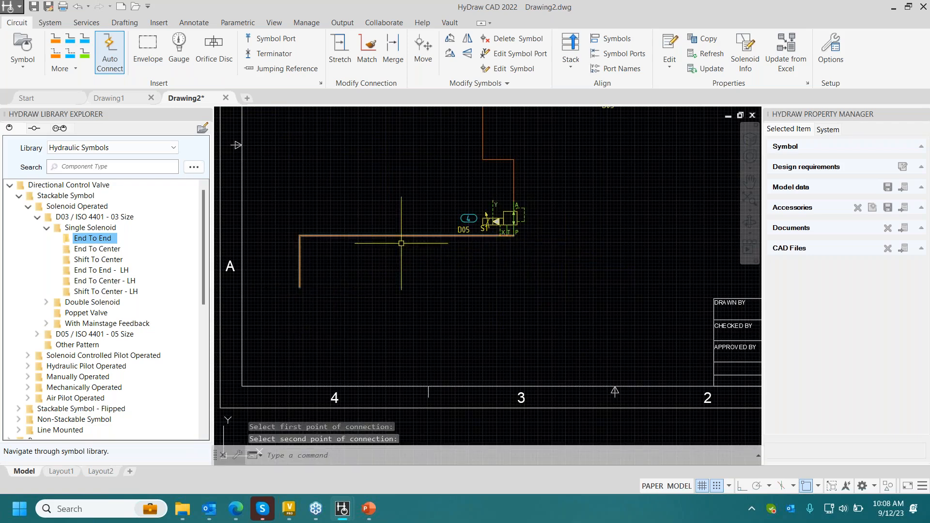
- Stretch the horizontal segment of the reducing valve's P-port pressure line down to the level of the line's free end
{"action": "left_click", "coordinate": [340, 48]}
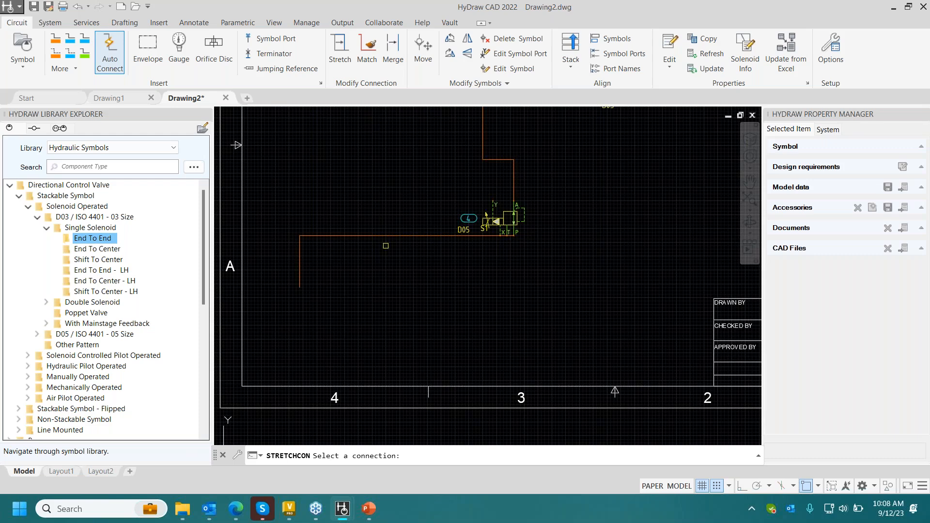
{"action": "left_click", "coordinate": [386, 239]}
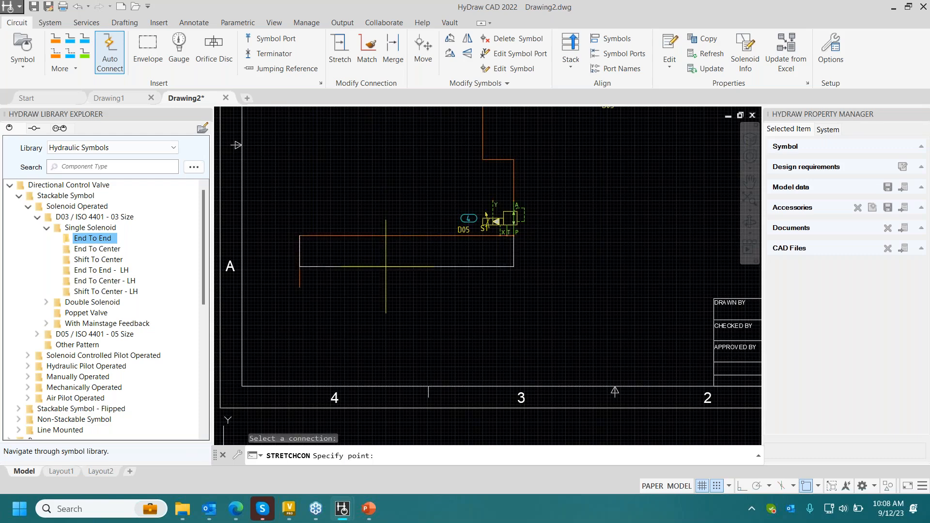
{"action": "left_click", "coordinate": [382, 285]}
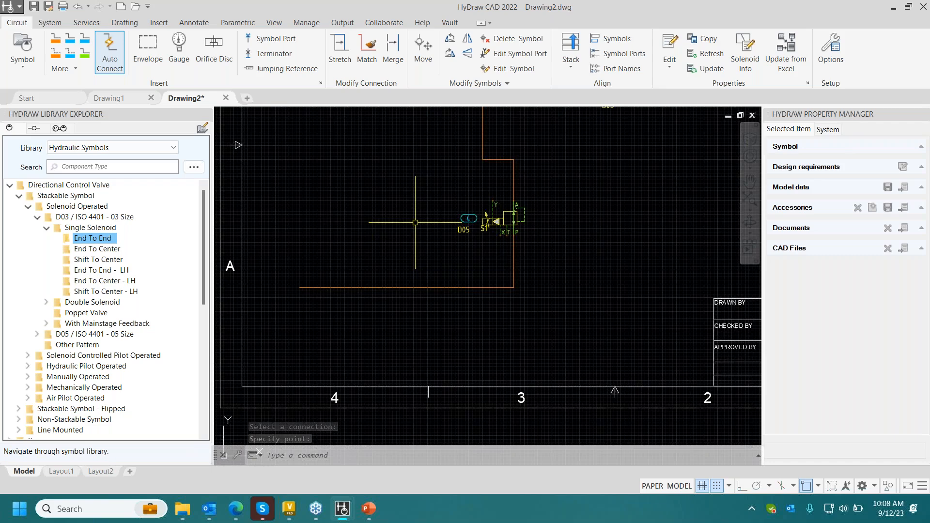
- Insert a jumping reference named POWERUNIT with destination sheet number 1 at the free end of the pressure line
{"action": "left_click", "coordinate": [280, 68]}
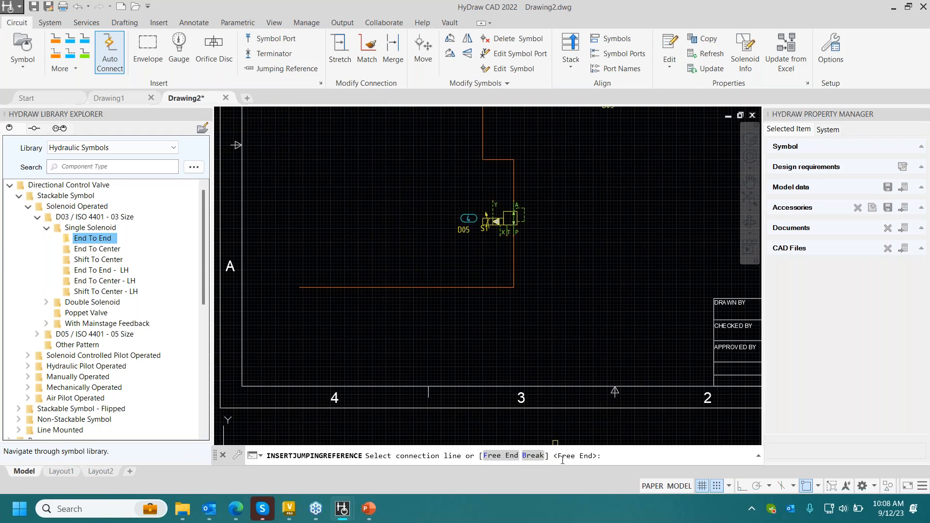
{"action": "left_click", "coordinate": [500, 456]}
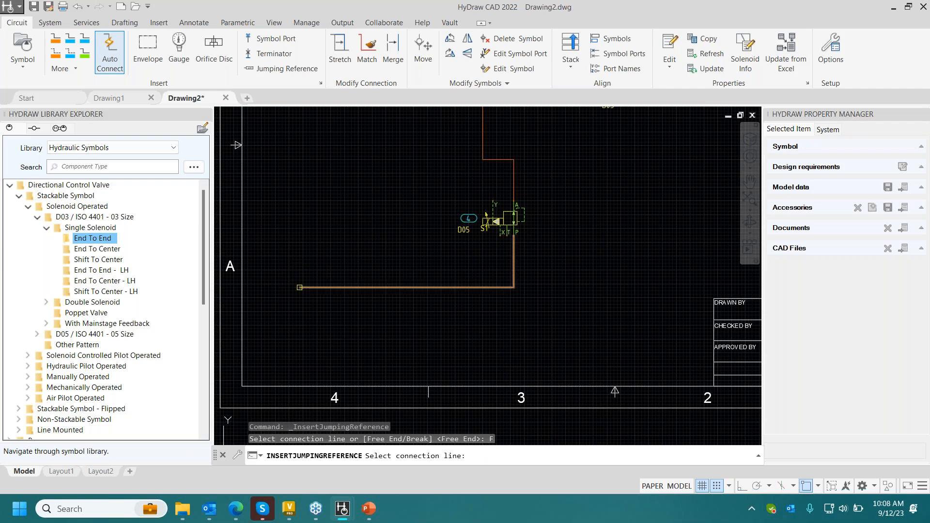
{"action": "left_click", "coordinate": [301, 287]}
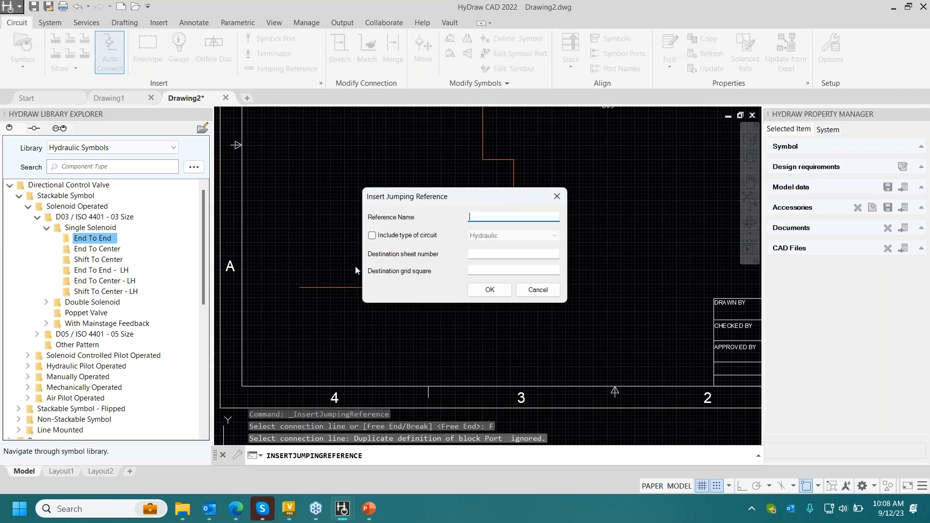
{"action": "type", "text": "POWERUNIT"}
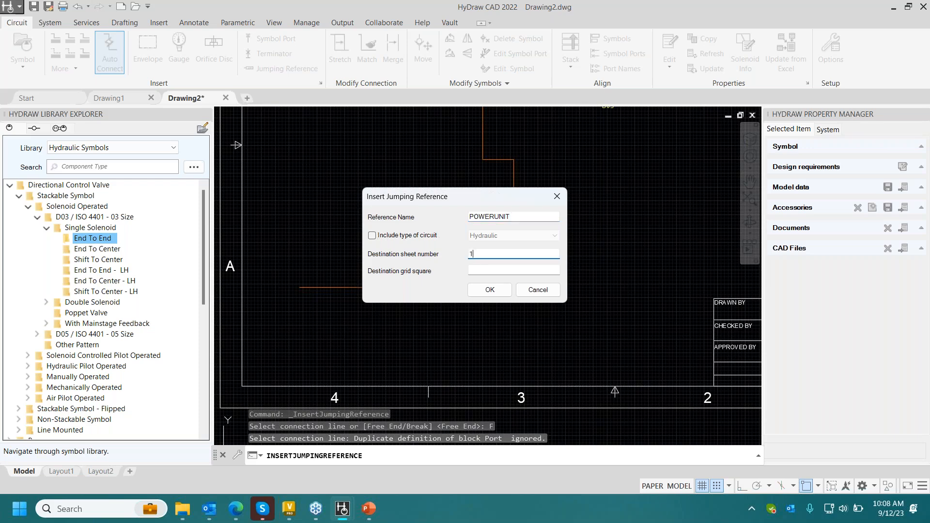
{"action": "key", "text": "Return"}
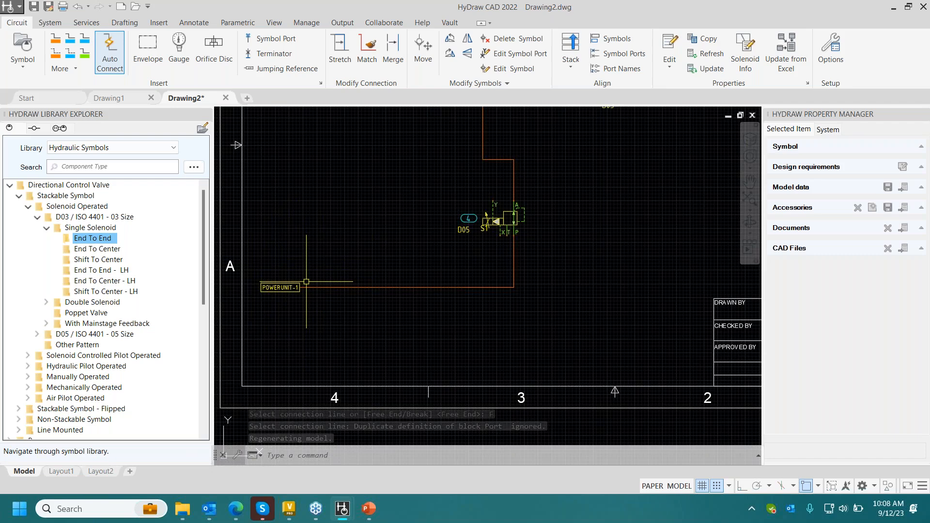
- Draw a reservoir line from the reducing valve's T port to a point below POWERUNIT-1, and shorten its free end toward the valve
{"action": "left_click", "coordinate": [68, 46]}
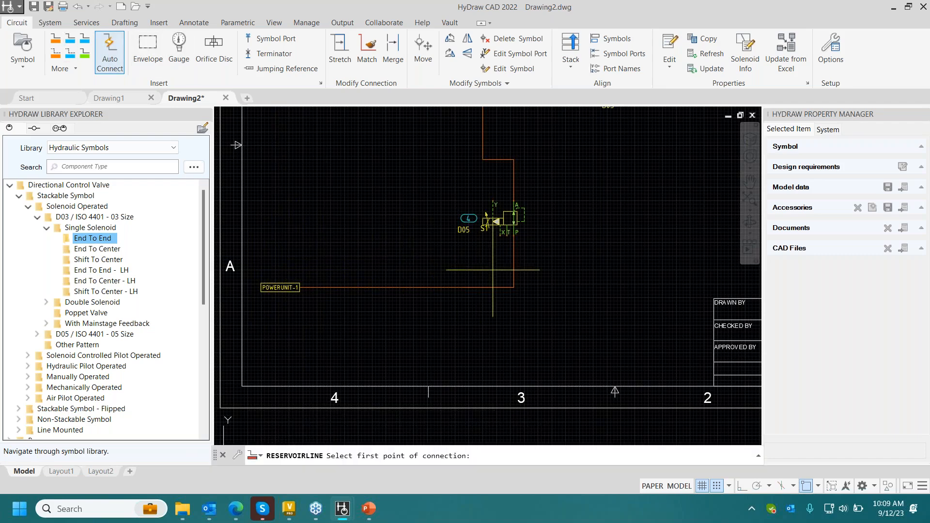
{"action": "left_click", "coordinate": [508, 232]}
{"action": "left_click", "coordinate": [264, 328]}
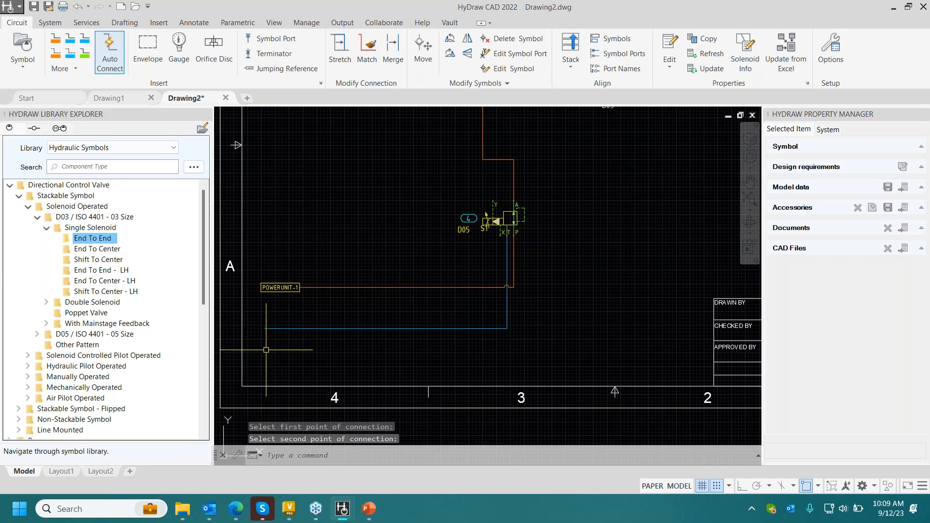
{"action": "left_click", "coordinate": [271, 328]}
{"action": "left_click", "coordinate": [265, 328]}
{"action": "left_click", "coordinate": [327, 329]}
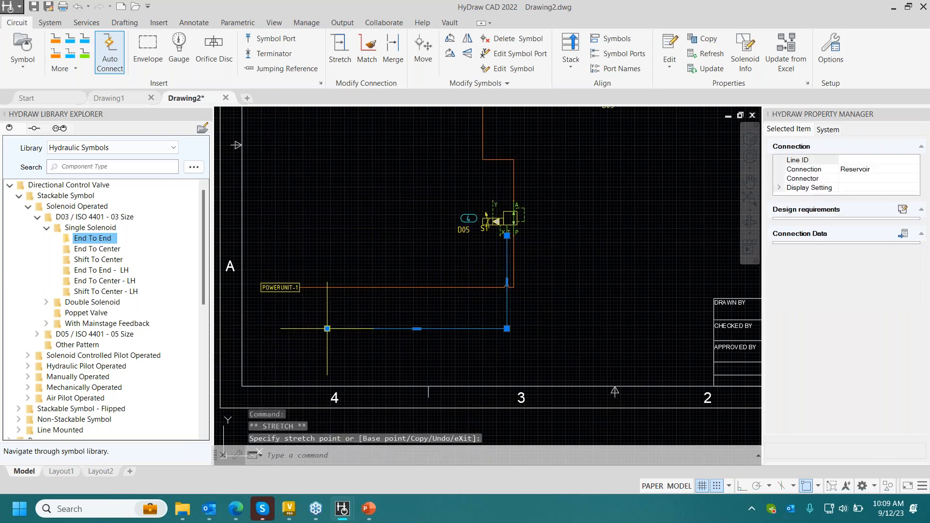
- Insert a jumping reference named Reservoir with destination sheet number 1 at the free end of the reservoir line
{"action": "left_click", "coordinate": [278, 68]}
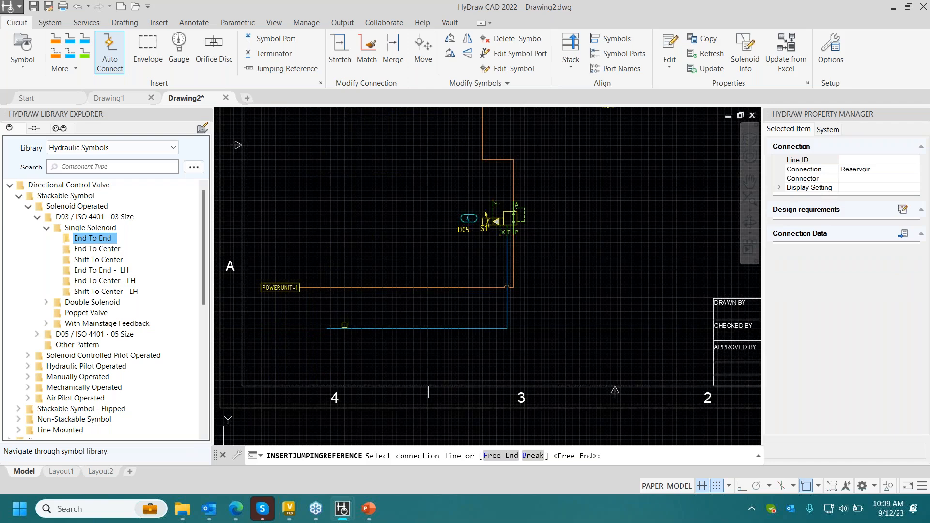
{"action": "left_click", "coordinate": [344, 332]}
{"action": "left_click", "coordinate": [345, 329]}
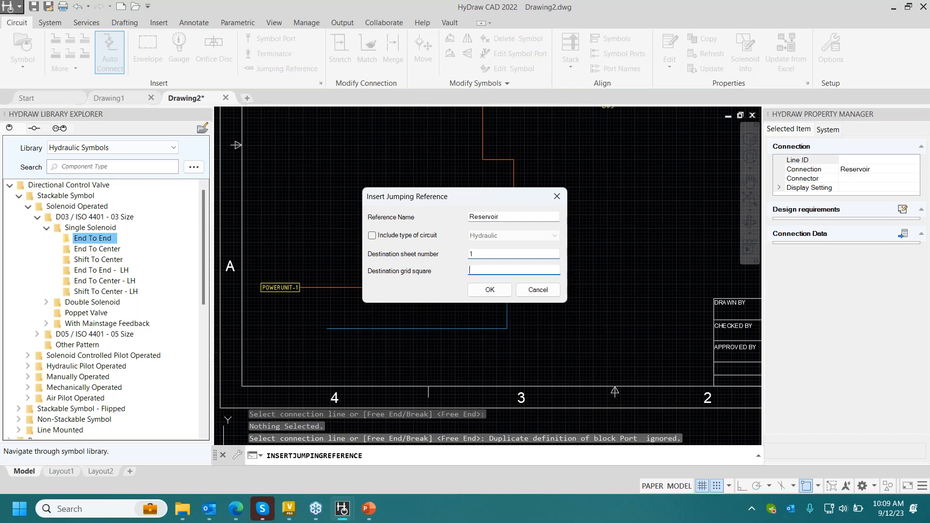
{"action": "key", "text": "Return"}
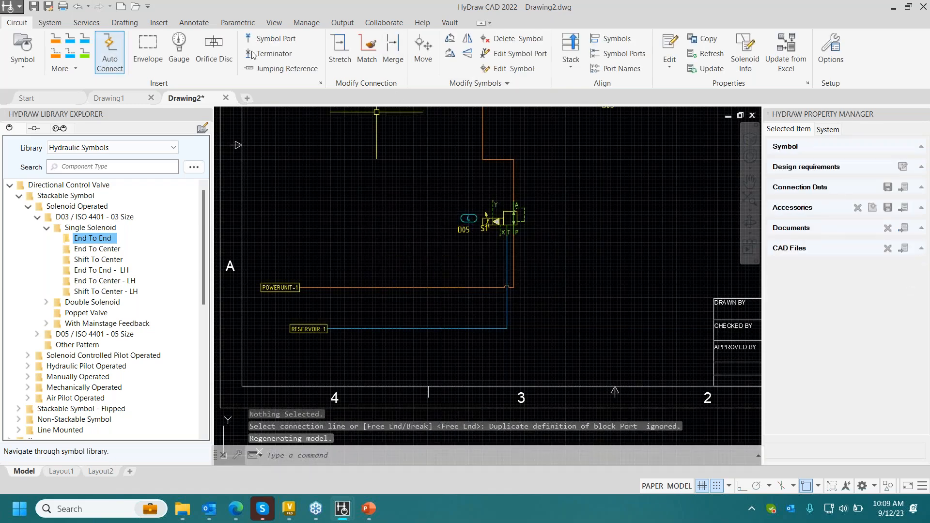
- Draw a drain line from the reducing valve's Y port to just above RESERVOIR-1, and stretch its horizontal segment down to the free end's level
{"action": "left_click", "coordinate": [70, 53]}
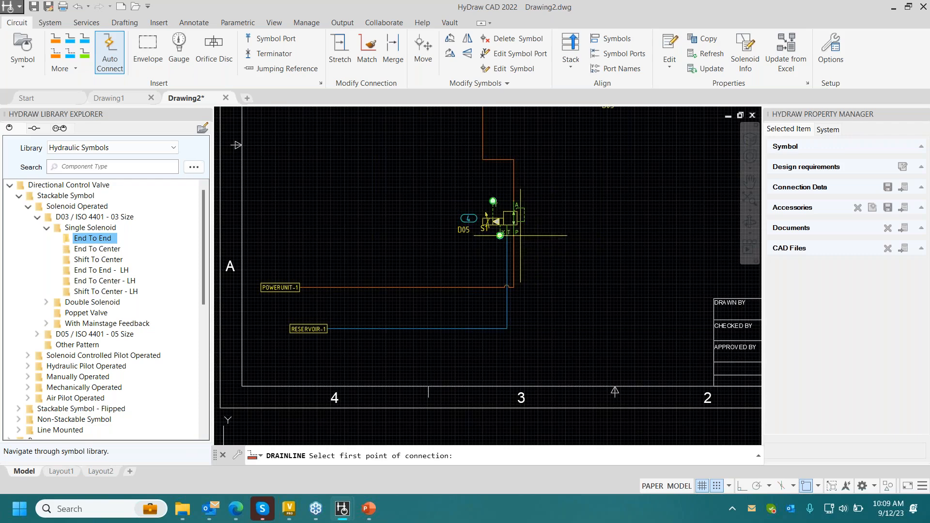
{"action": "left_click", "coordinate": [493, 201]}
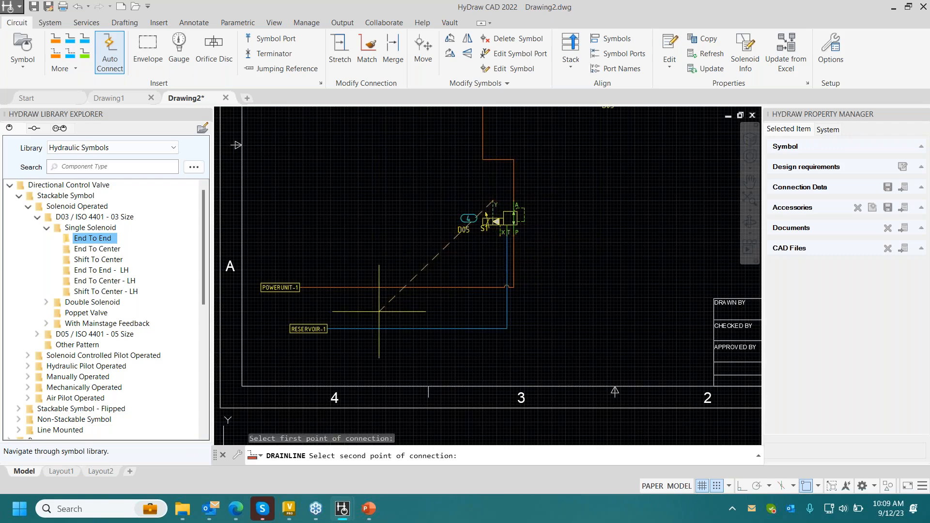
{"action": "left_click", "coordinate": [328, 310]}
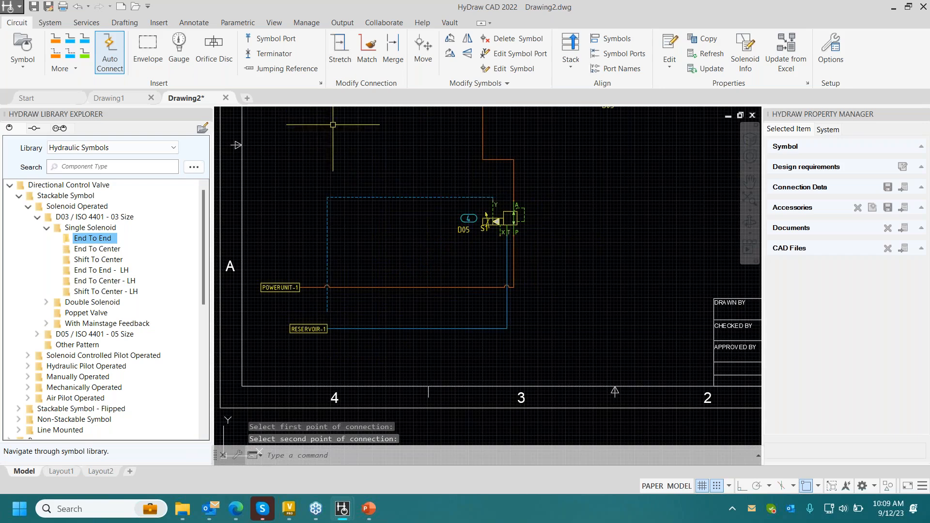
{"action": "left_click", "coordinate": [340, 48]}
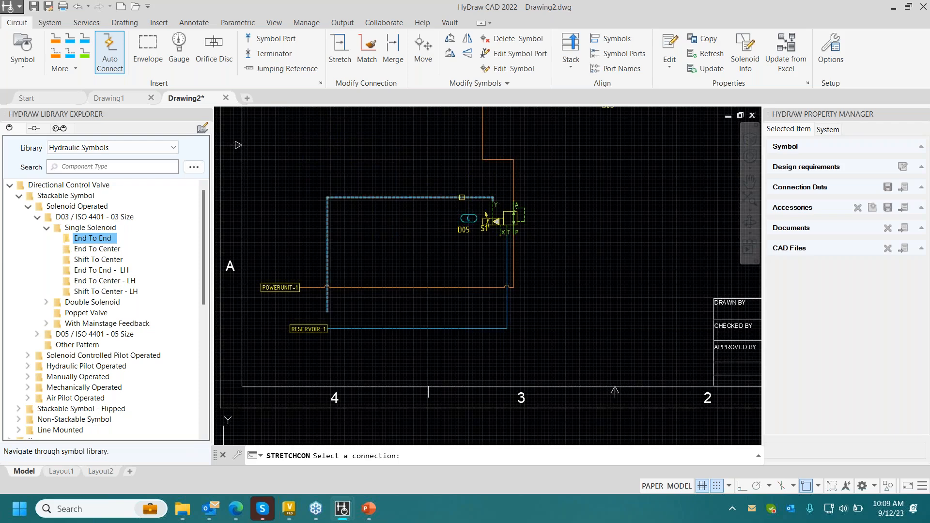
{"action": "left_click", "coordinate": [462, 198]}
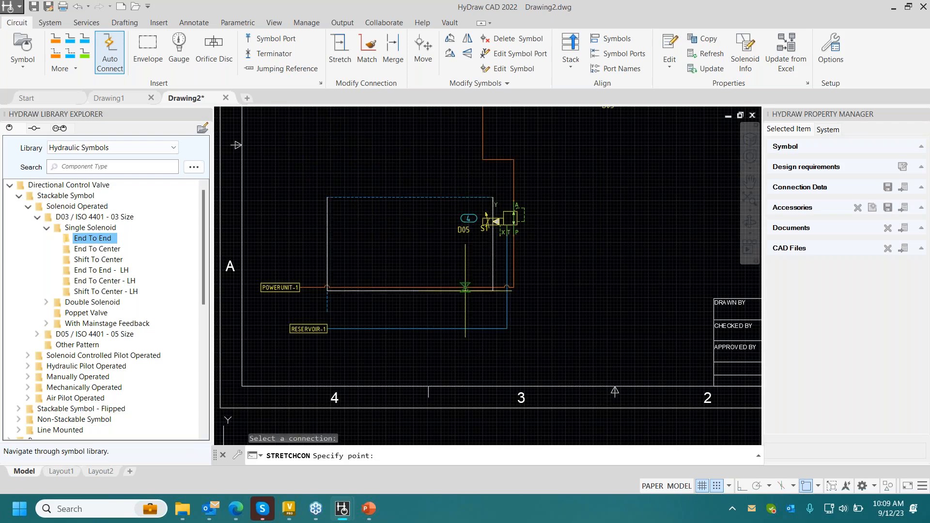
{"action": "left_click", "coordinate": [459, 311]}
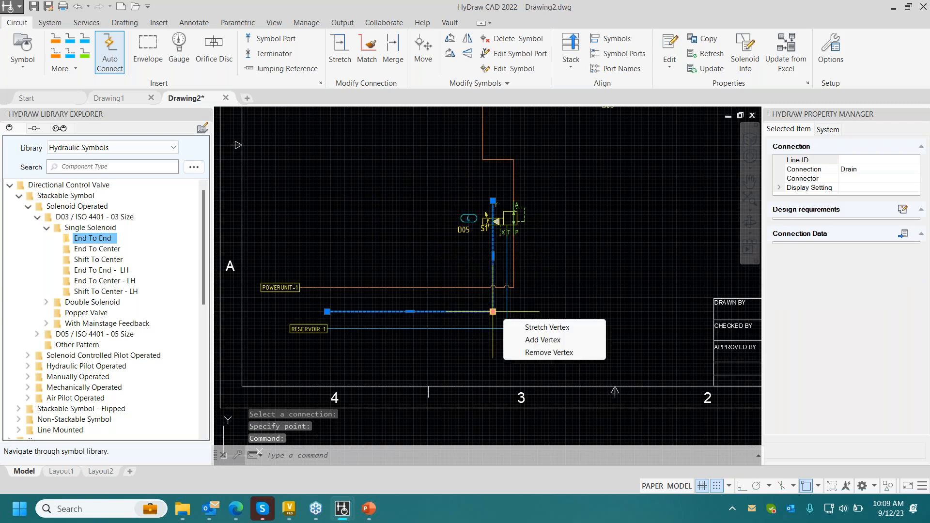
- Move the drain line's corner vertex up and away from the valve, and square the line again with the RESETCON command
{"action": "left_click", "coordinate": [493, 312]}
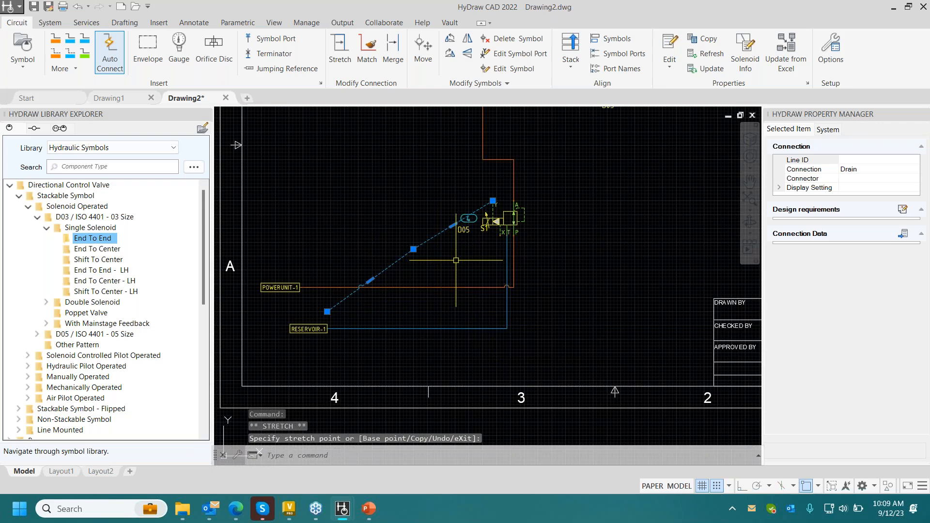
{"action": "type", "text": "resetcon"}
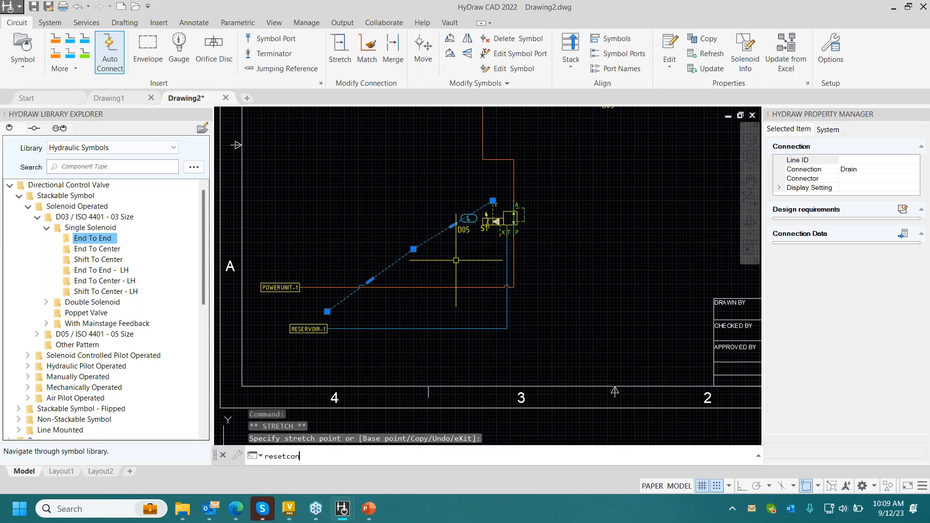
{"action": "key", "text": "Return"}
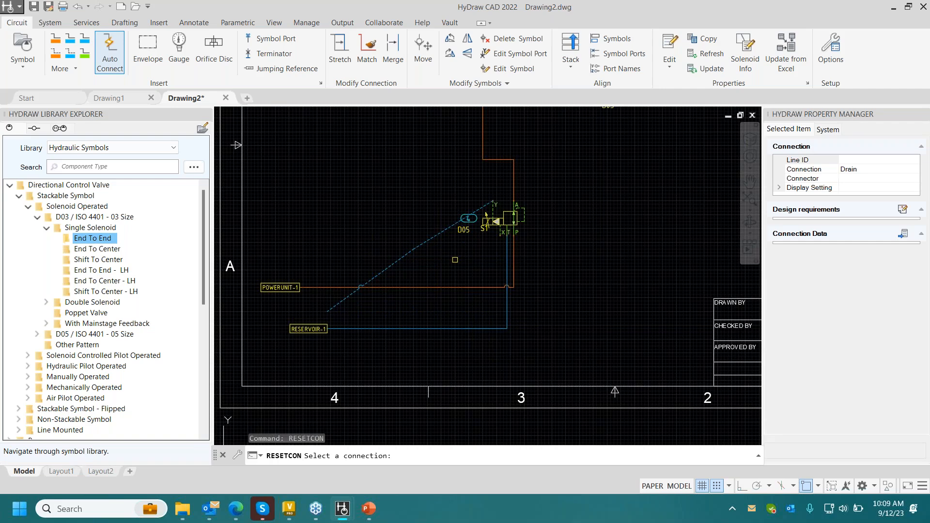
{"action": "left_click", "coordinate": [436, 239]}
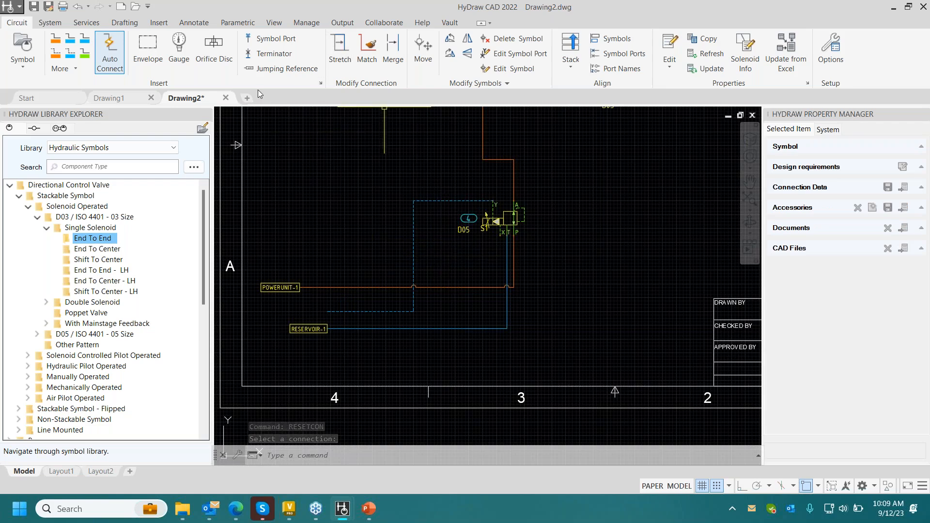
- Insert a jumping reference named DrainLine with destination sheet number 1 at the free end of the drain line
{"action": "left_click", "coordinate": [281, 68]}
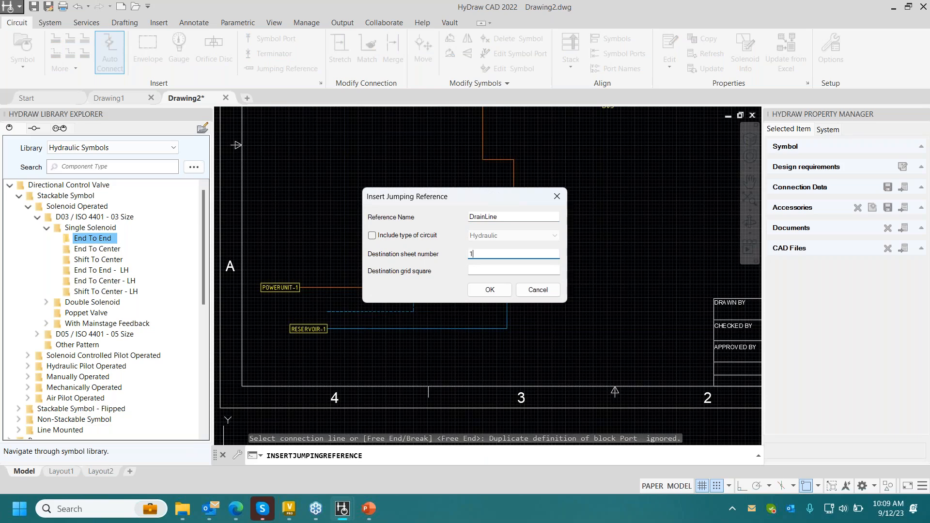
{"action": "key", "text": "Return"}
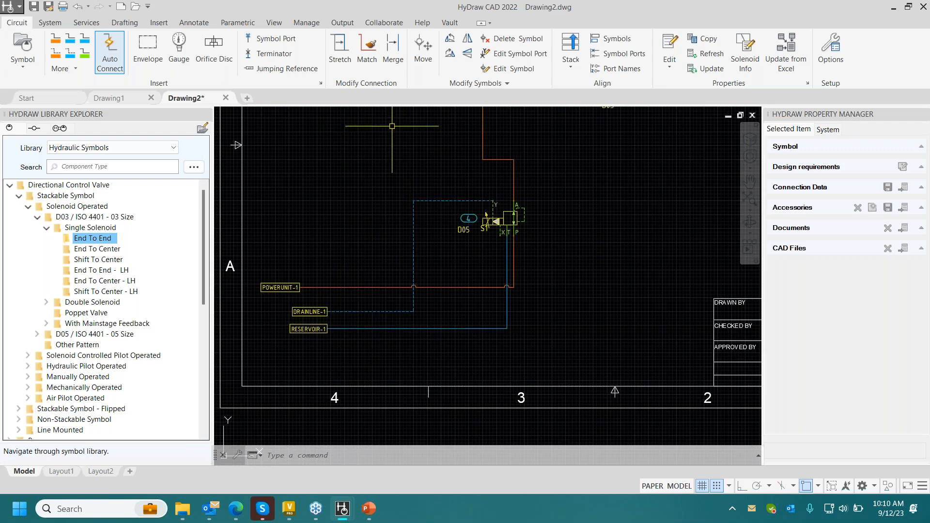
- Draw a reservoir line from the T port under the valve stack to the reducing valve's existing reservoir line
{"action": "middle_click_drag", "start_coordinate": [633, 168], "coordinate": [563, 242]}
{"action": "scroll", "coordinate": [587, 209], "scroll_direction": "down", "scroll_amount": 2}
{"action": "middle_click_drag", "start_coordinate": [587, 210], "coordinate": [556, 223]}
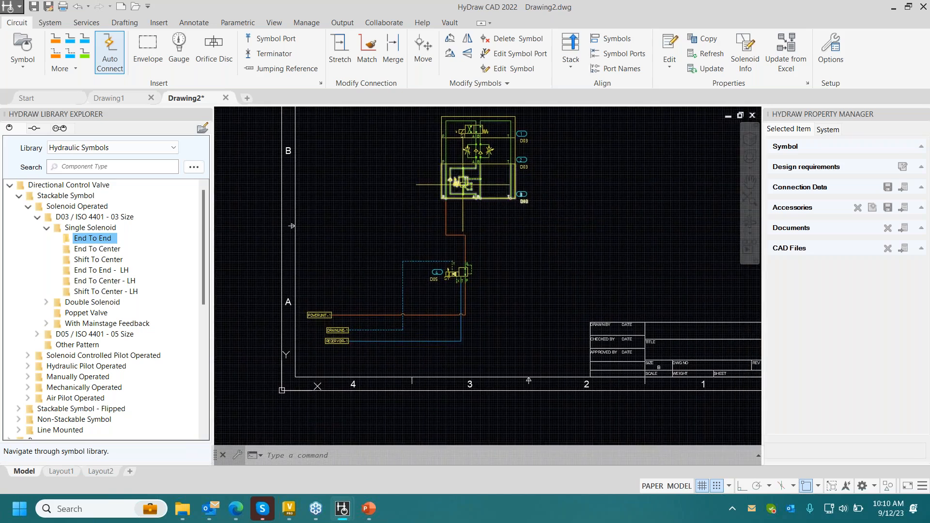
{"action": "left_click", "coordinate": [77, 47]}
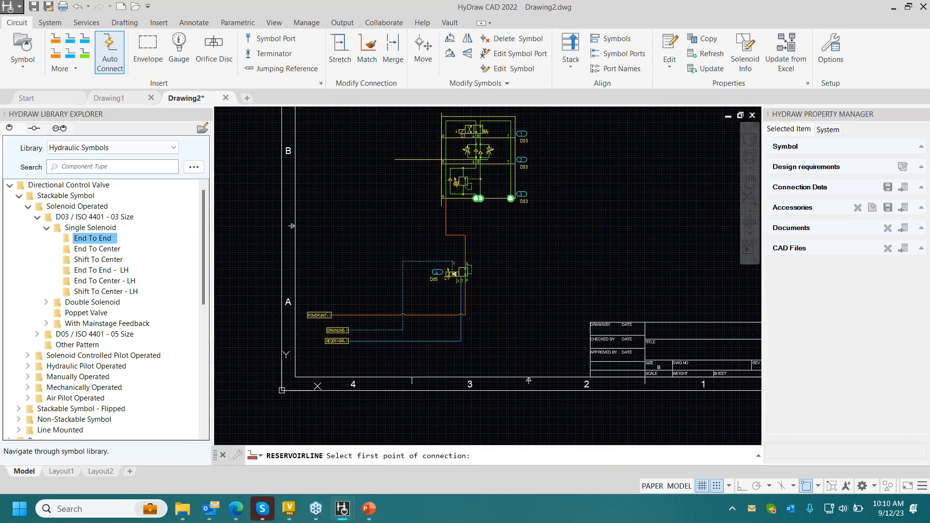
{"action": "left_click", "coordinate": [511, 198]}
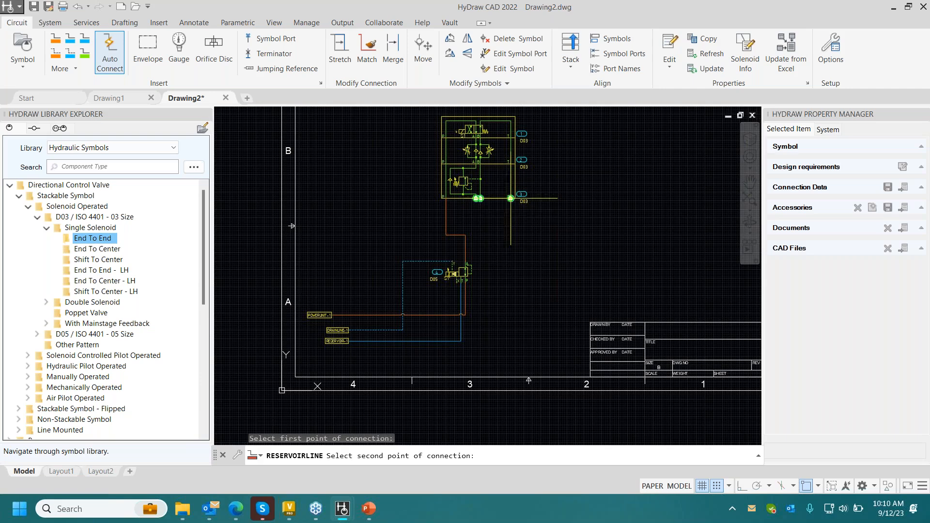
{"action": "left_click", "coordinate": [466, 339]}
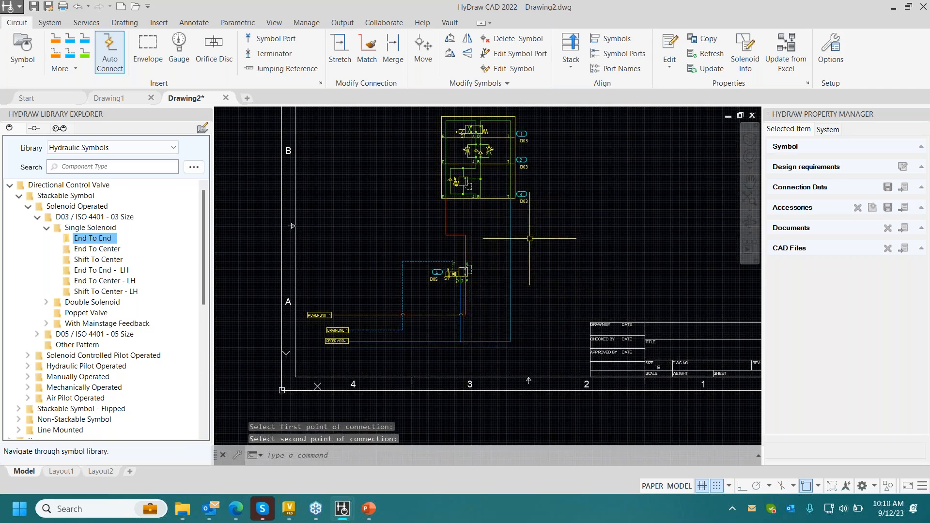
- Search the symbol library for cylinders and insert the first double-acting cylinder symbol beside the D03 valve stack
{"action": "middle_click_drag", "start_coordinate": [508, 237], "coordinate": [488, 246]}
{"action": "middle_click_drag", "start_coordinate": [612, 205], "coordinate": [495, 260]}
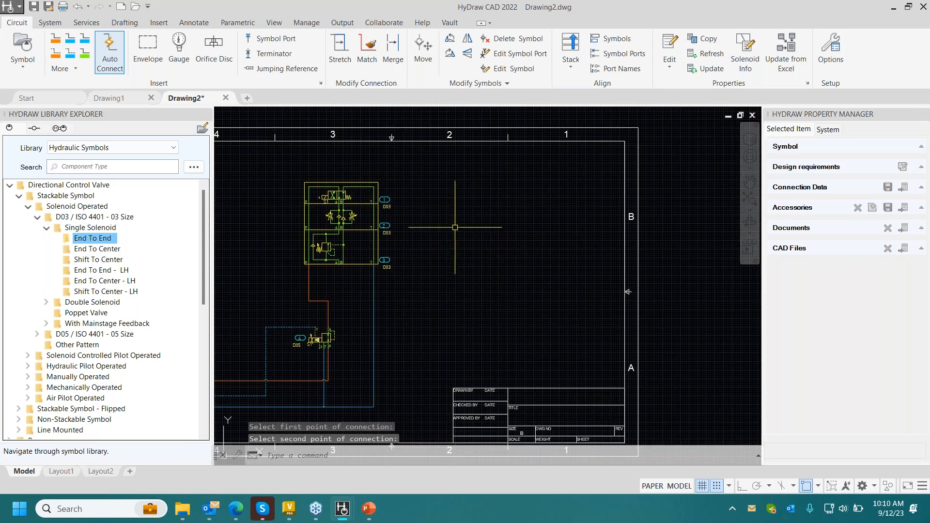
{"action": "left_click", "coordinate": [82, 167]}
{"action": "type", "text": "c"}
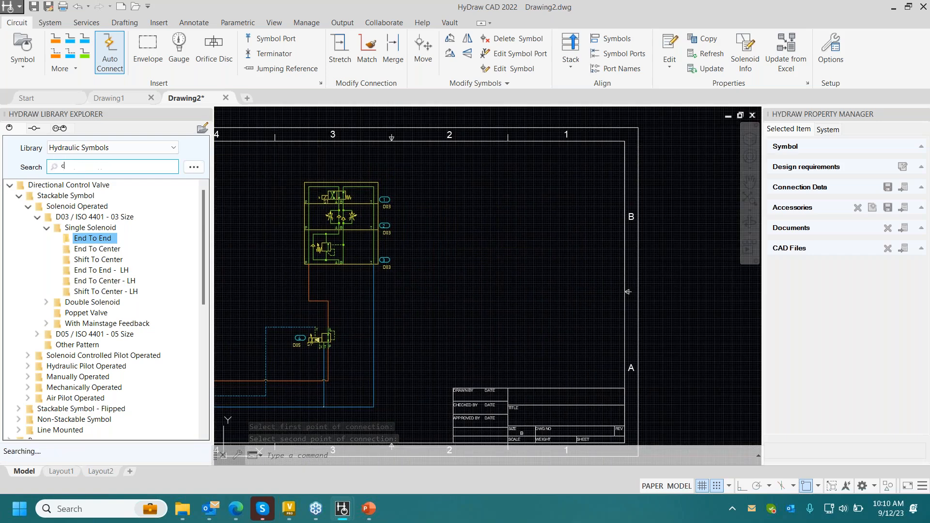
{"action": "type", "text": "ylind"}
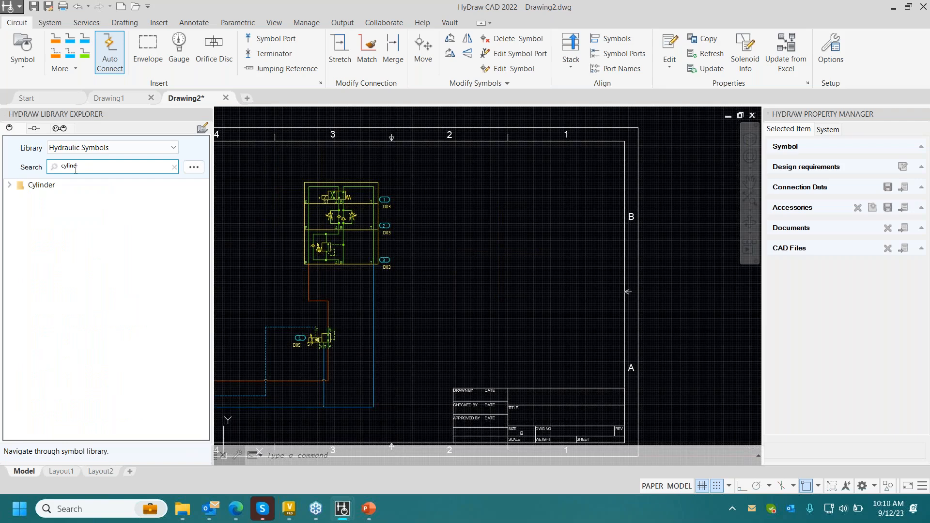
{"action": "double_click", "coordinate": [44, 186]}
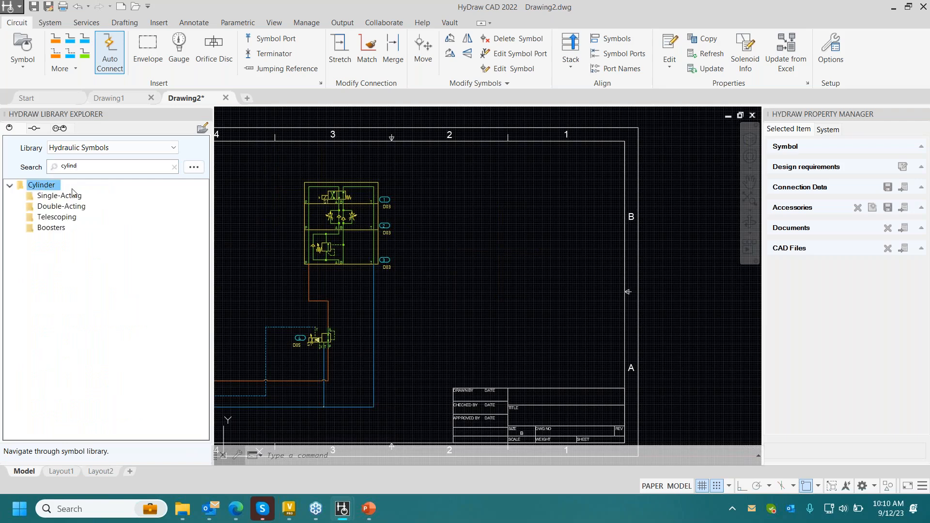
{"action": "double_click", "coordinate": [55, 207]}
{"action": "double_click", "coordinate": [30, 210]}
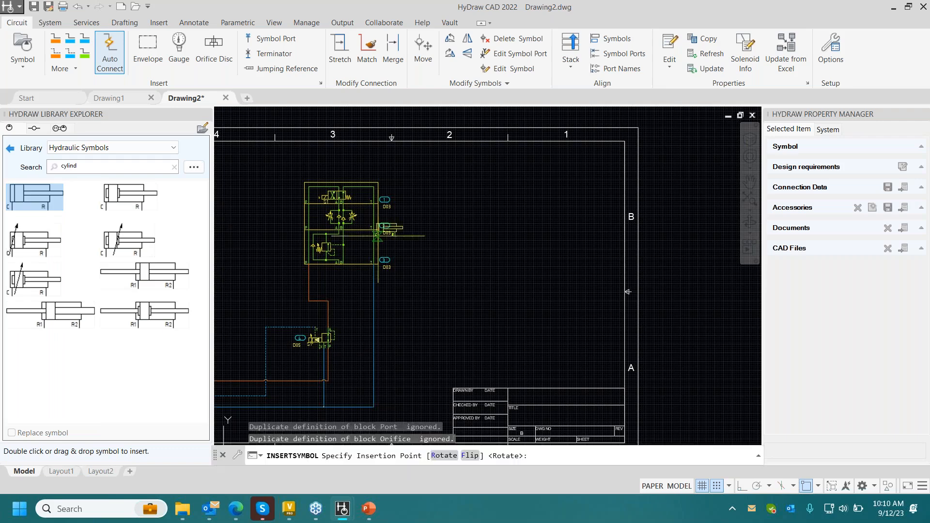
{"action": "left_click", "coordinate": [437, 232]}
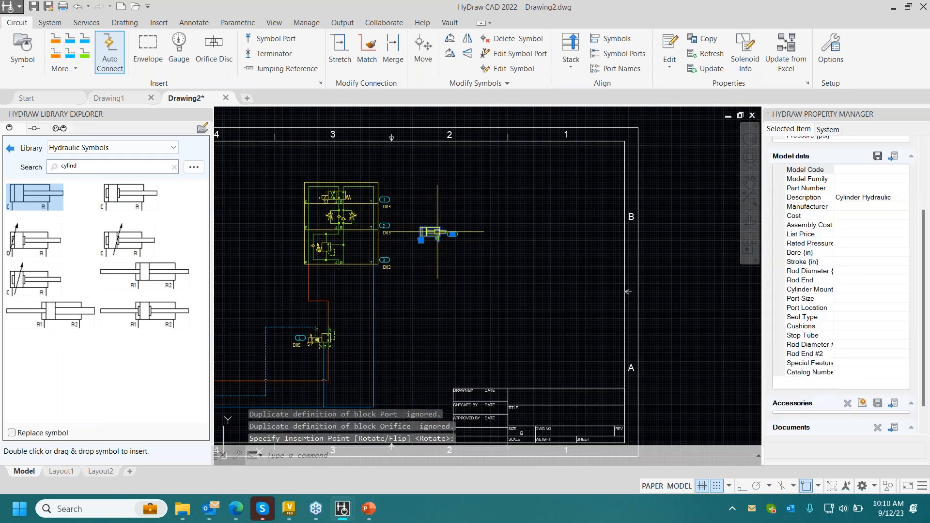
- Copy the double-acting cylinder, using its C port as base point, to a spot beside the original at the same height
{"action": "right_click", "coordinate": [430, 235]}
{"action": "left_click", "coordinate": [448, 232]}
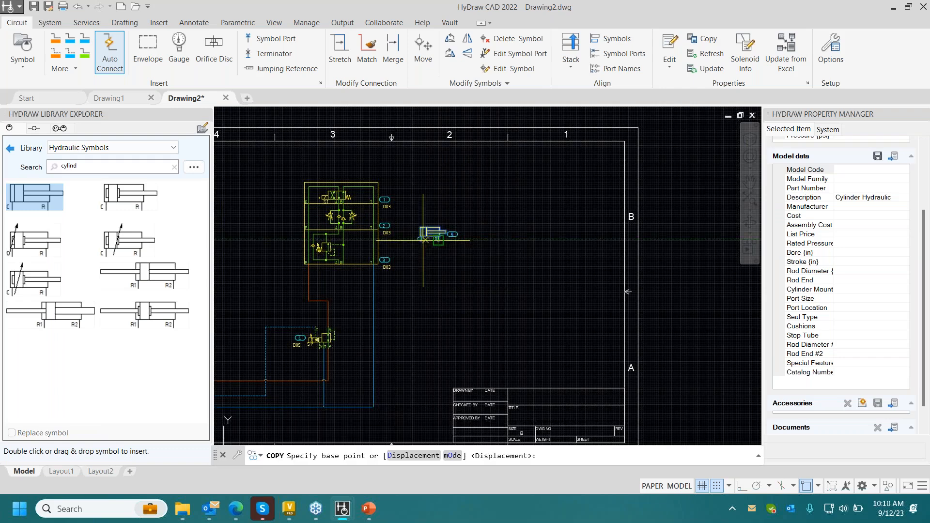
{"action": "left_click", "coordinate": [421, 240]}
{"action": "left_click", "coordinate": [463, 236]}
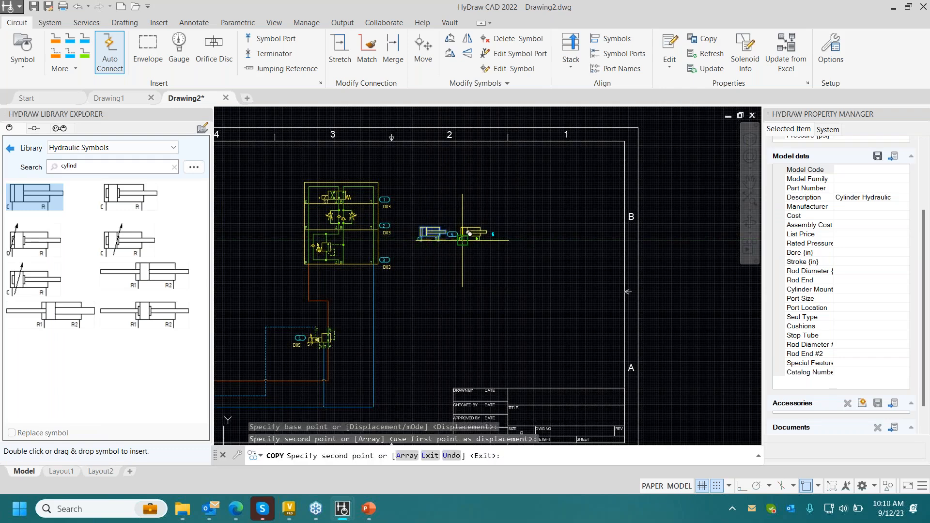
{"action": "key", "text": "Escape"}
- Try to rotate the cylinder next to the valve stack without its item balloon, and undo the rotation
{"action": "scroll", "coordinate": [462, 237], "scroll_direction": "up", "scroll_amount": 4}
{"action": "left_click", "coordinate": [421, 233]}
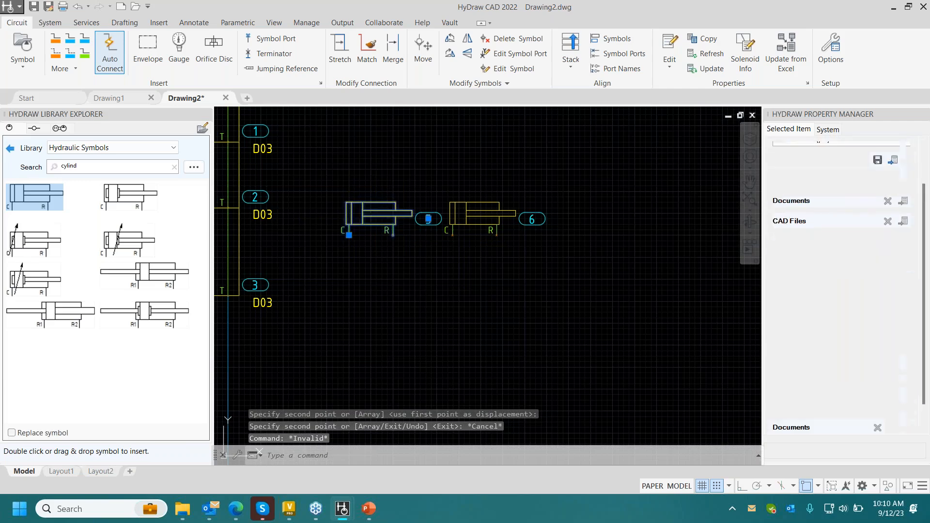
{"action": "right_click", "coordinate": [421, 232]}
{"action": "left_click", "coordinate": [380, 250]}
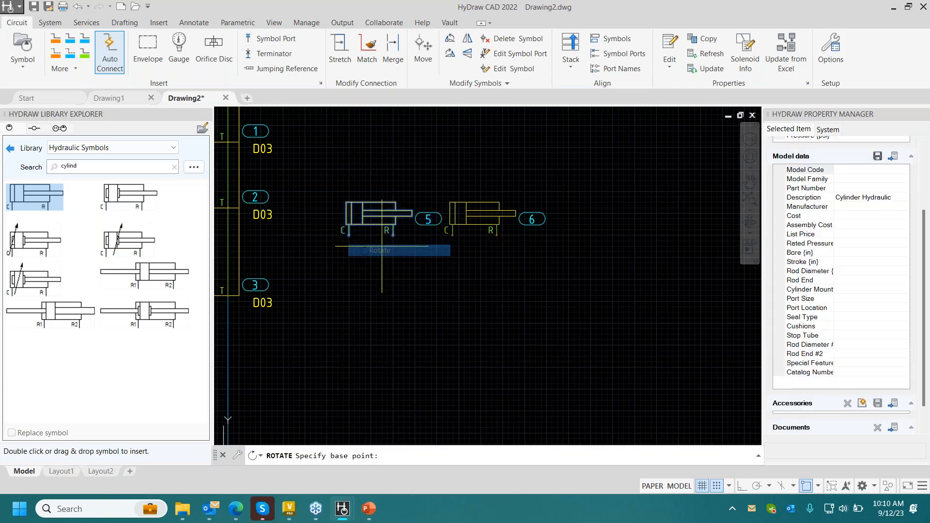
{"action": "left_click", "coordinate": [376, 241]}
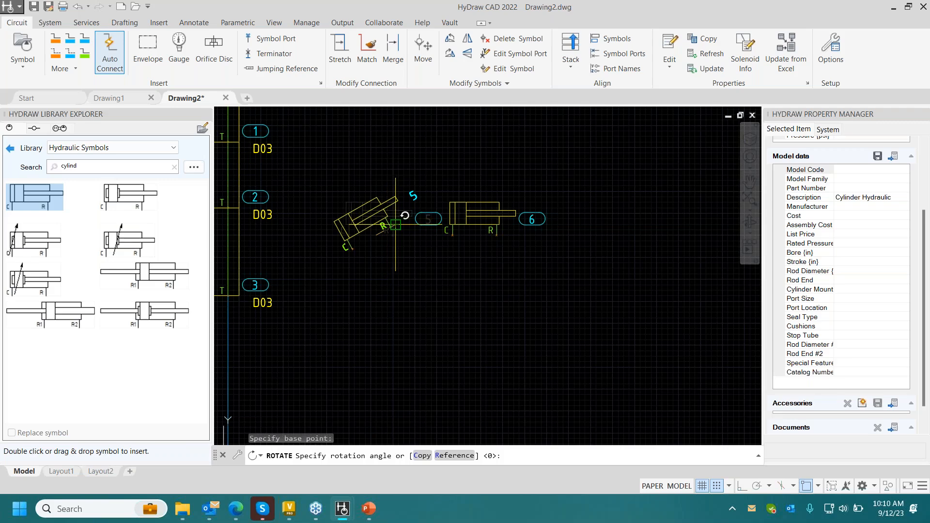
{"action": "left_click", "coordinate": [395, 225]}
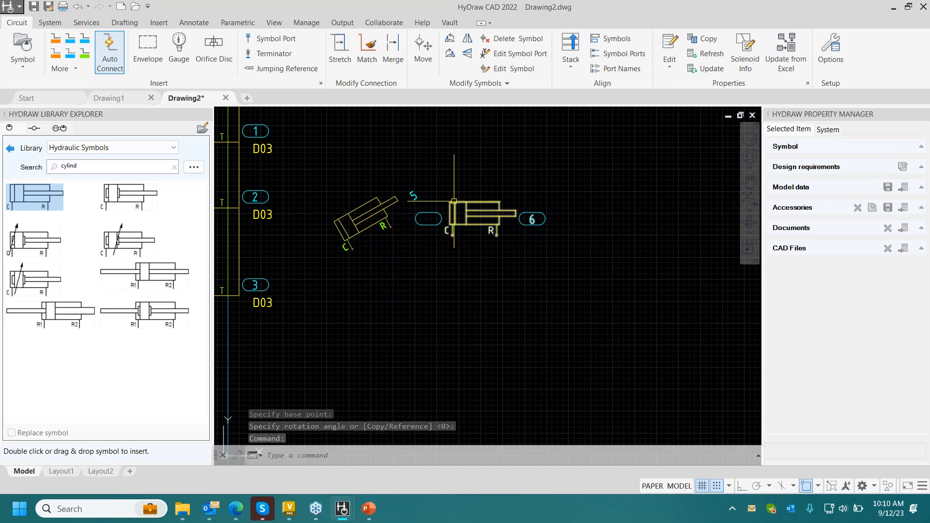
{"action": "key", "text": "ctrl+z"}
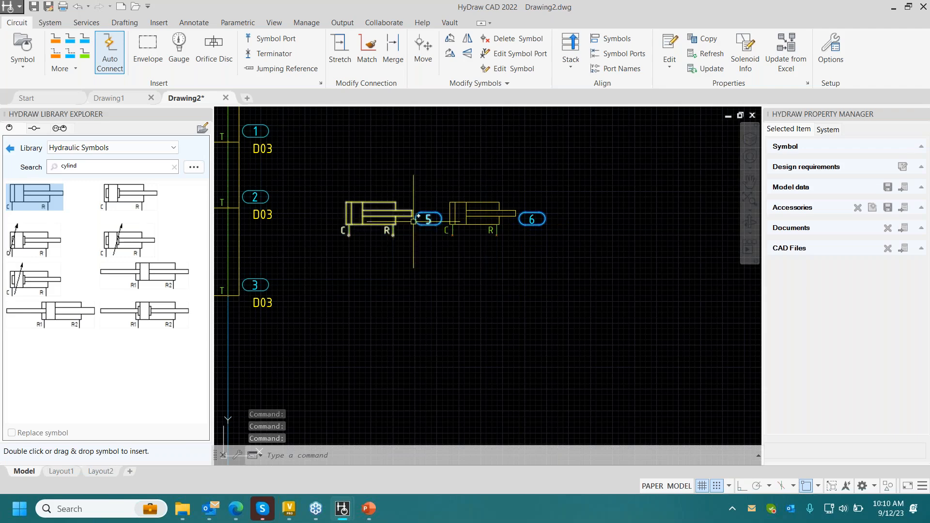
{"action": "key", "text": "Escape"}
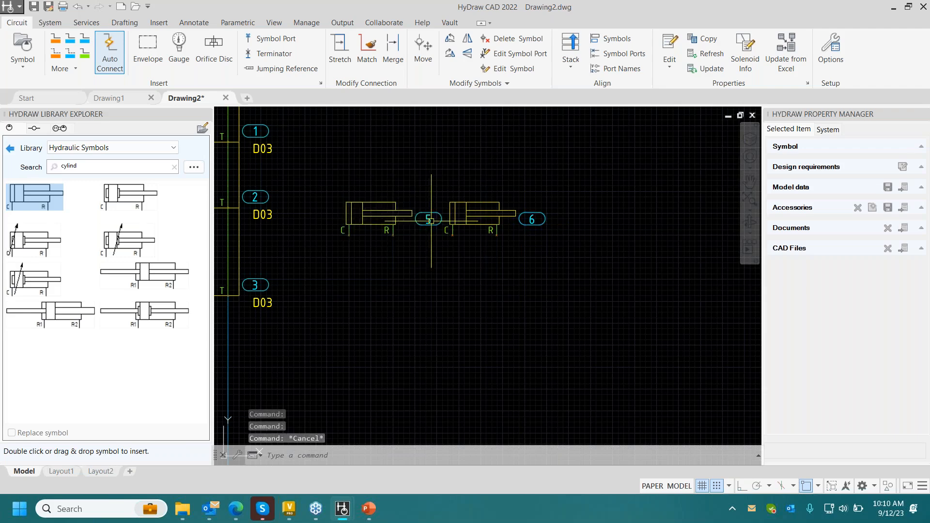
- Rotate the cylinder next to the valve stack together with its item balloon about 26° counterclockwise around a point below it
{"action": "left_click", "coordinate": [426, 242]}
{"action": "left_click", "coordinate": [376, 203]}
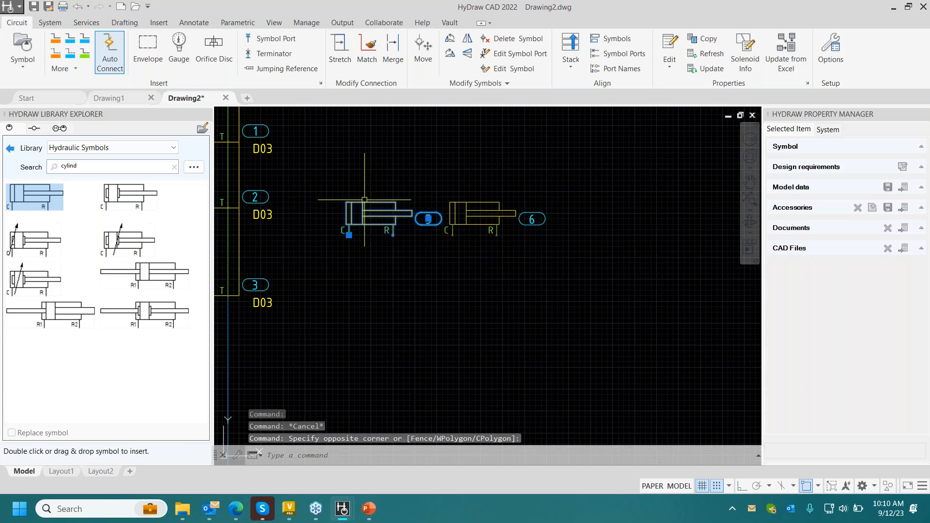
{"action": "right_click", "coordinate": [395, 242]}
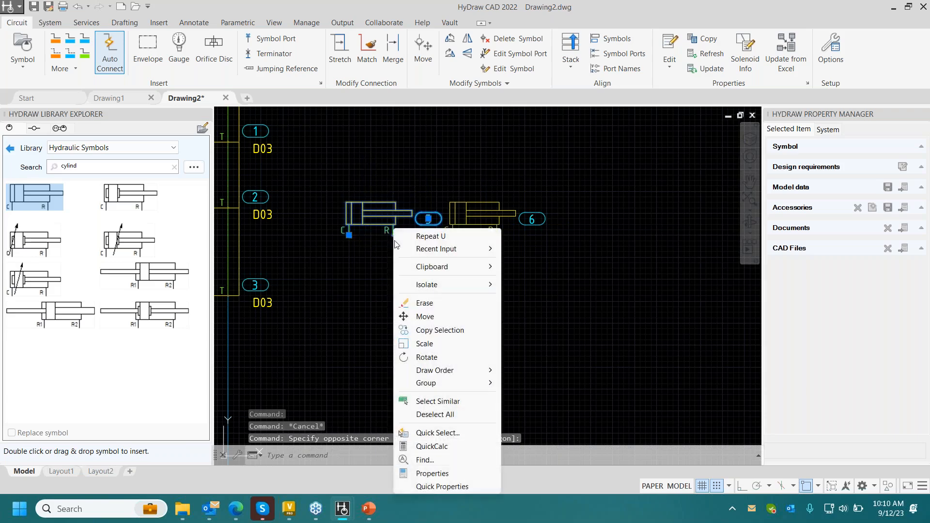
{"action": "left_click", "coordinate": [426, 357]}
{"action": "left_click", "coordinate": [371, 246]}
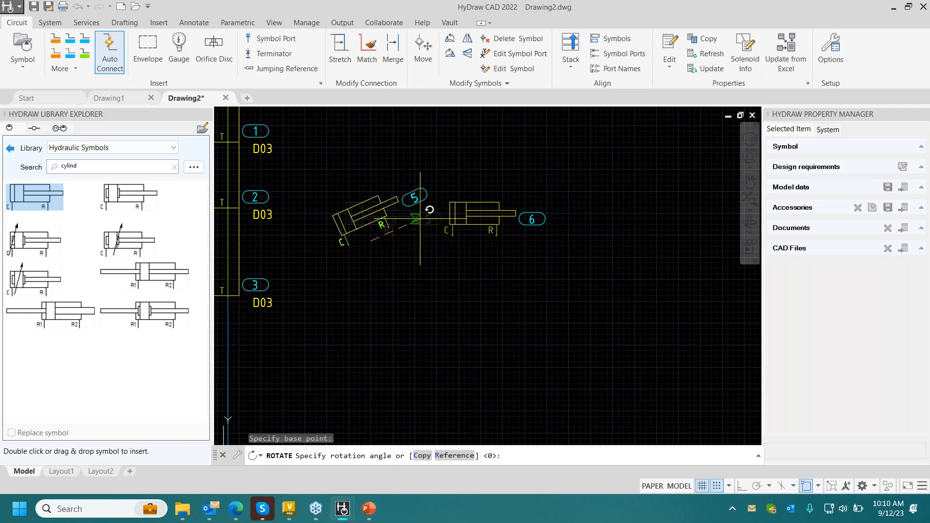
{"action": "left_click", "coordinate": [420, 219]}
- Rotate the copied cylinder together with its item balloon counterclockwise to a slant similar to the first cylinder's
{"action": "left_click", "coordinate": [556, 256]}
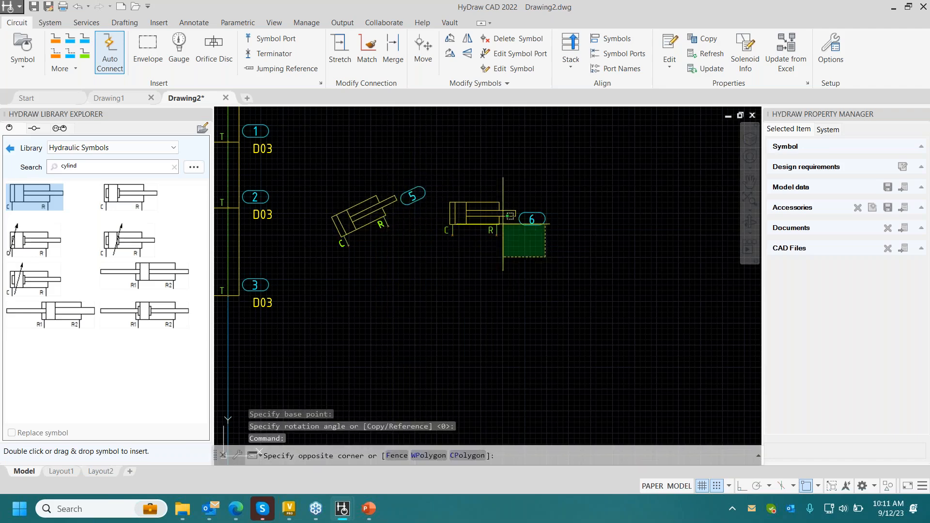
{"action": "left_click", "coordinate": [465, 195]}
{"action": "right_click", "coordinate": [495, 229]}
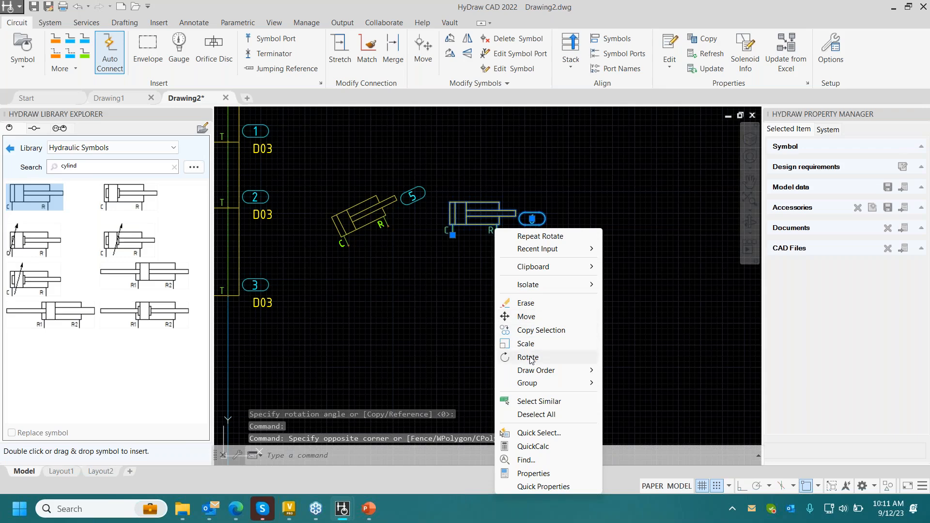
{"action": "left_click", "coordinate": [513, 356]}
{"action": "left_click", "coordinate": [503, 251]}
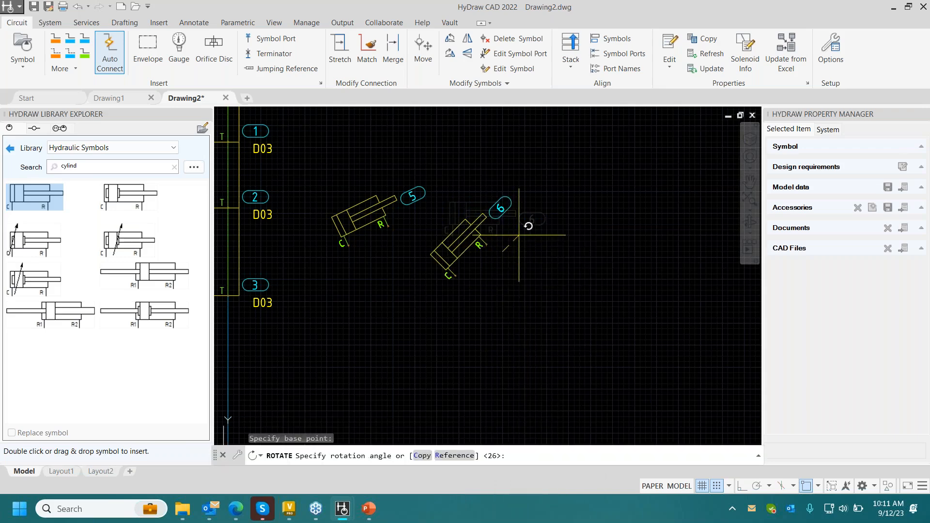
{"action": "key", "text": "Escape"}
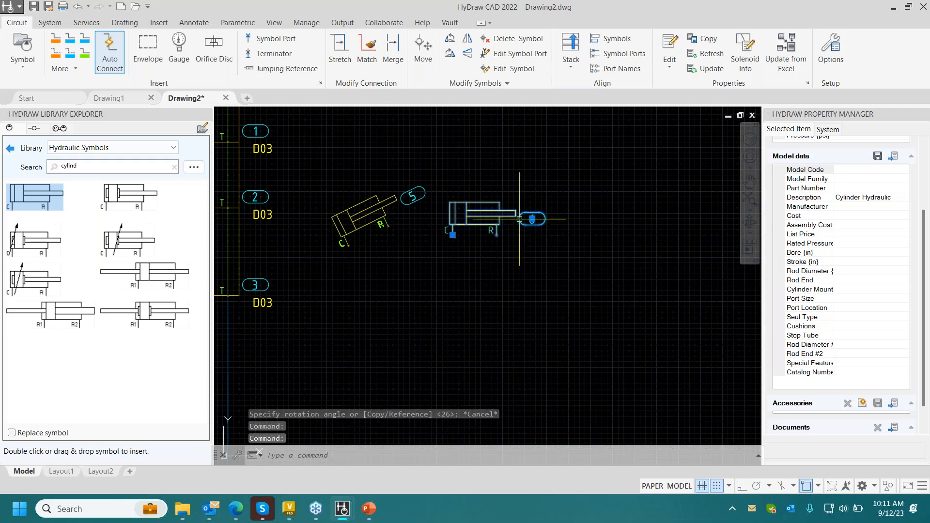
{"action": "right_click", "coordinate": [497, 235]}
{"action": "left_click", "coordinate": [522, 357]}
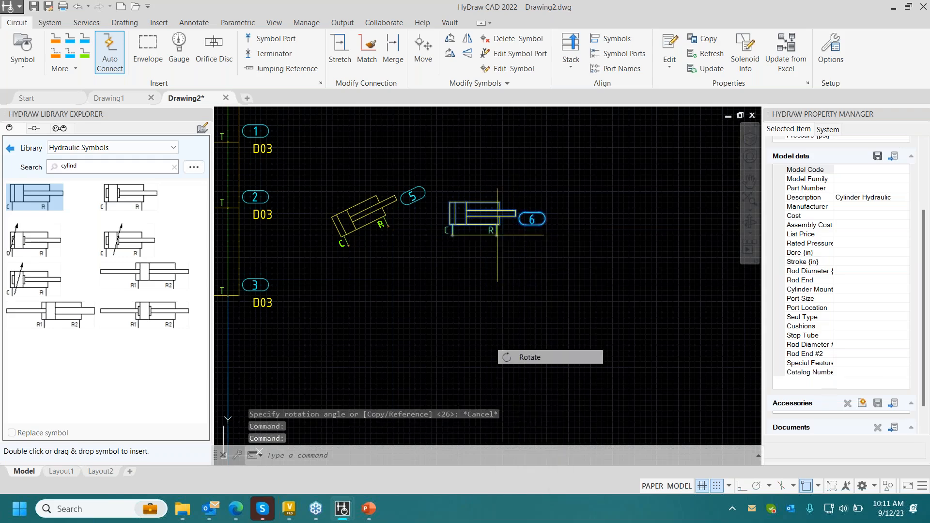
{"action": "left_click", "coordinate": [482, 237]}
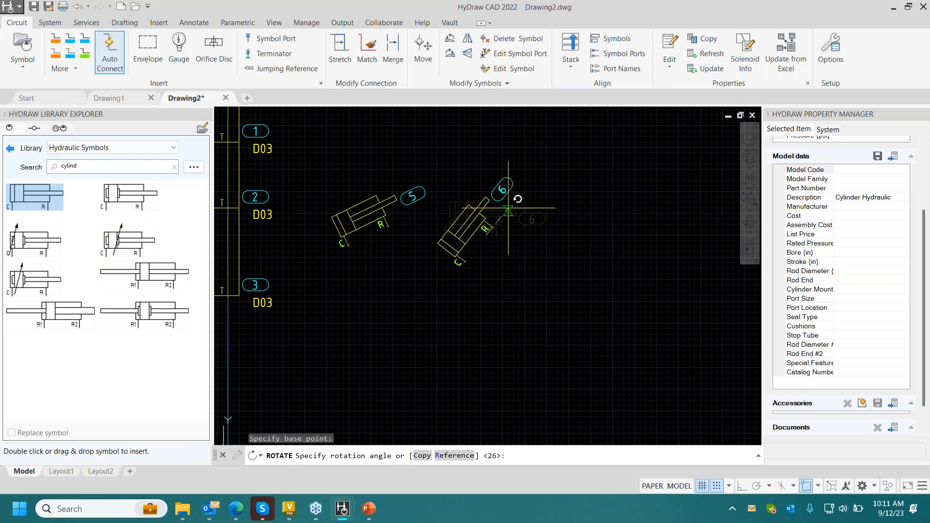
{"action": "left_click", "coordinate": [535, 203]}
- Search the symbol library for hose and insert the first hose symbol directly below the first cylinder's C port
{"action": "scroll", "coordinate": [463, 229], "scroll_direction": "down", "scroll_amount": 2}
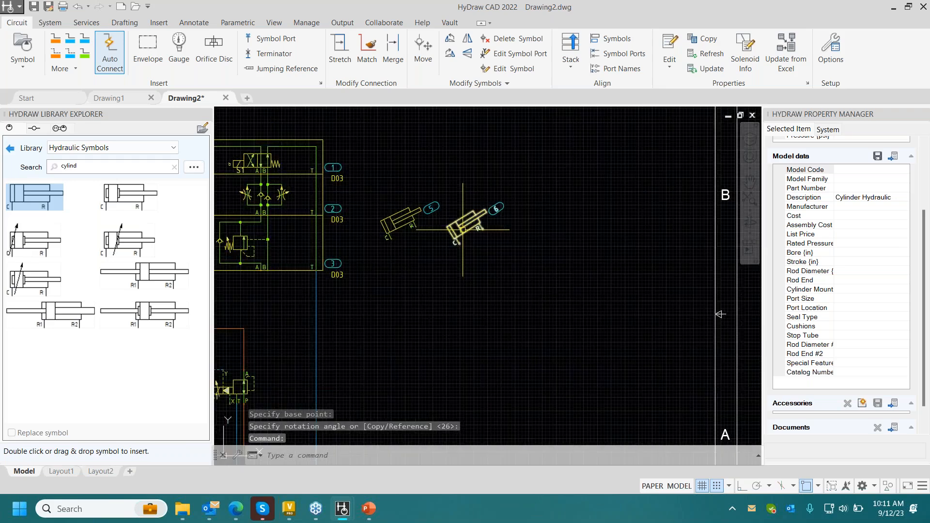
{"action": "middle_click_drag", "start_coordinate": [463, 229], "coordinate": [526, 212]}
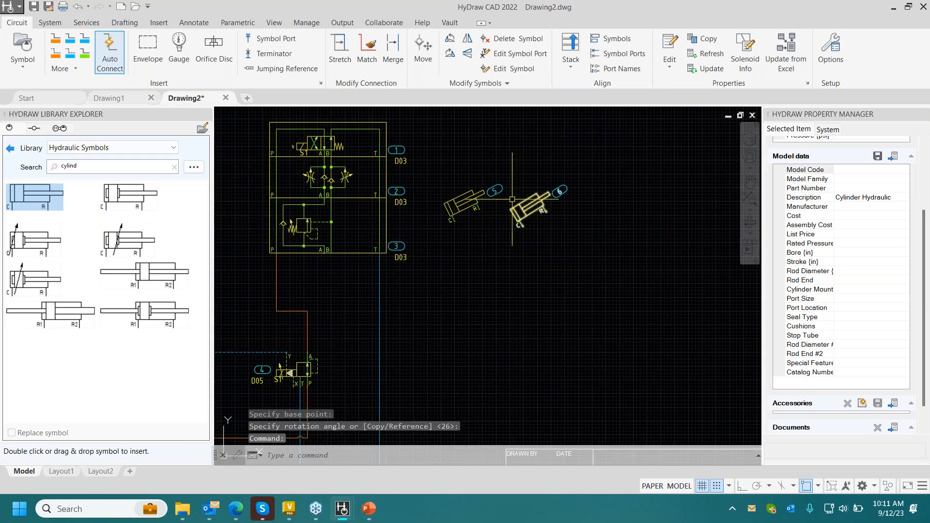
{"action": "left_click", "coordinate": [12, 148]}
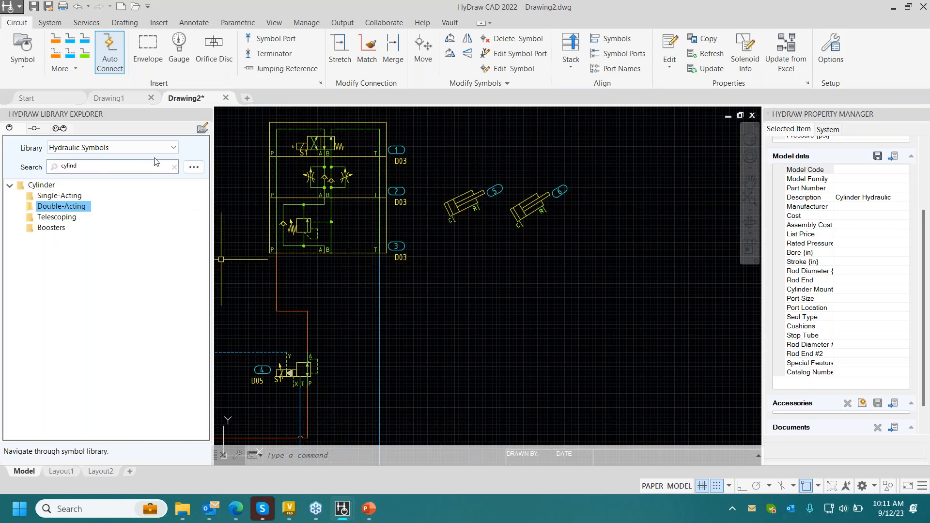
{"action": "left_click", "coordinate": [174, 168]}
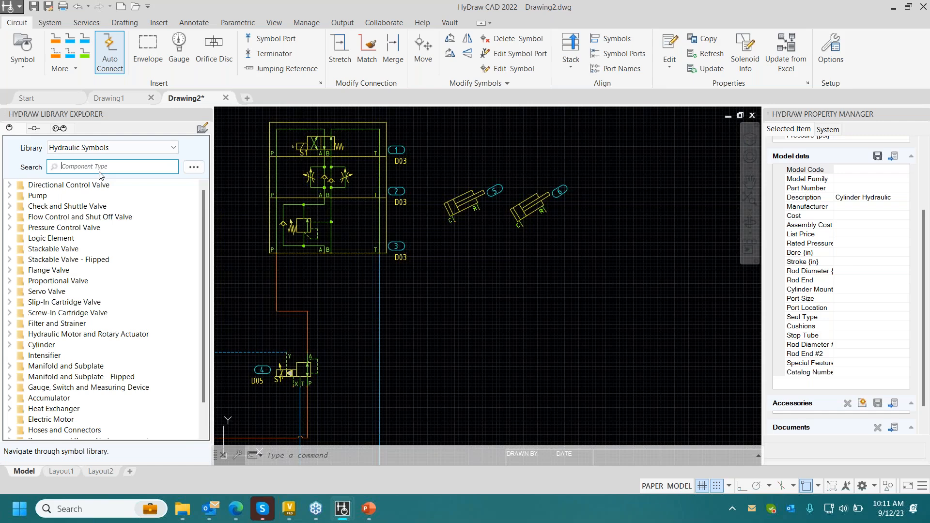
{"action": "type", "text": "hose"}
{"action": "left_click", "coordinate": [85, 187]}
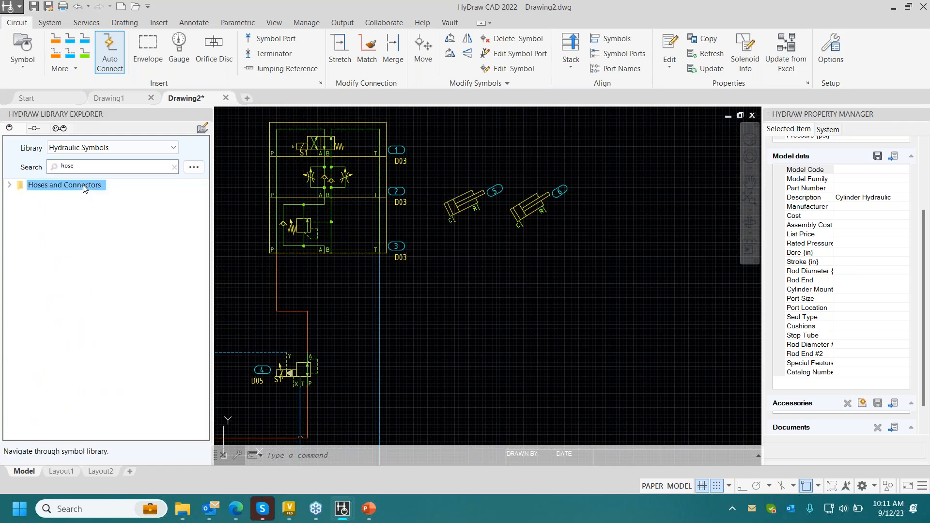
{"action": "double_click", "coordinate": [46, 197]}
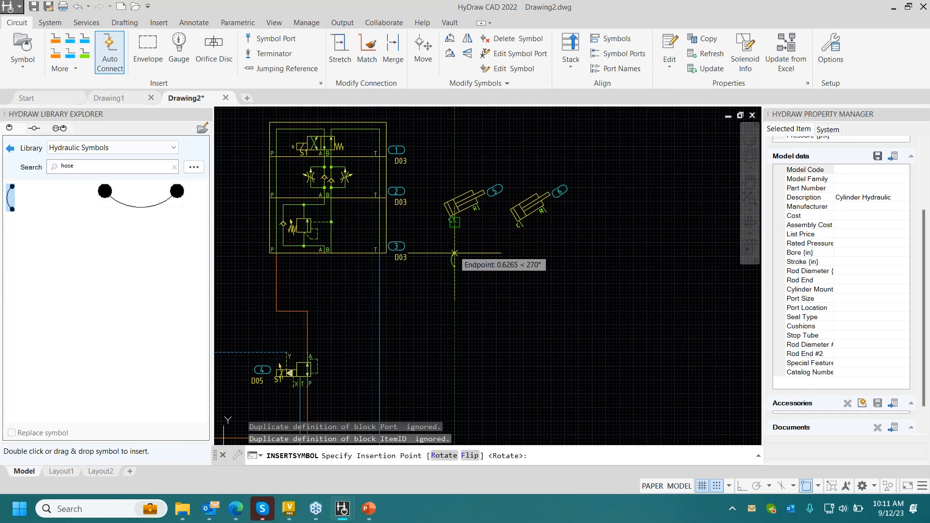
{"action": "left_click", "coordinate": [455, 253]}
{"action": "key", "text": "Escape"}
- Copy the hose from its upper end to below the first cylinder's R port and below the second cylinder's C and R ports
{"action": "scroll", "coordinate": [500, 268], "scroll_direction": "up", "scroll_amount": 2}
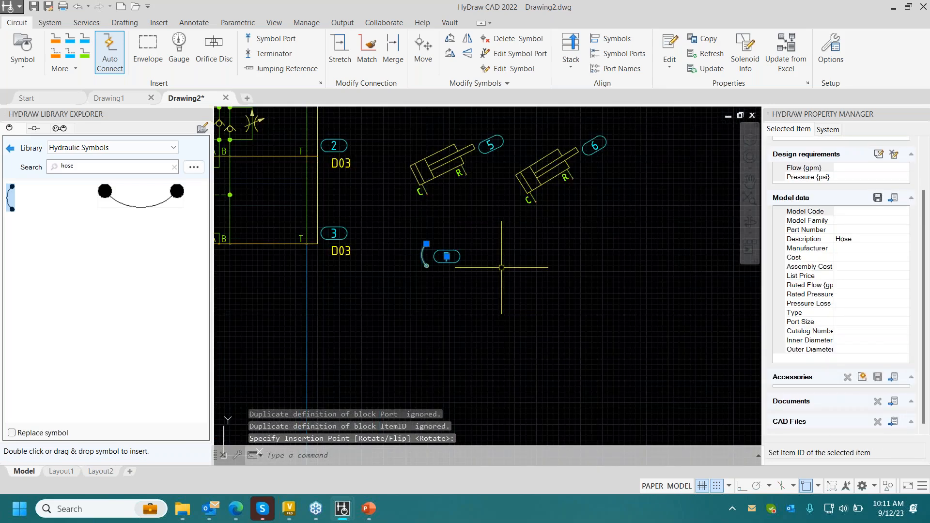
{"action": "right_click", "coordinate": [420, 257]}
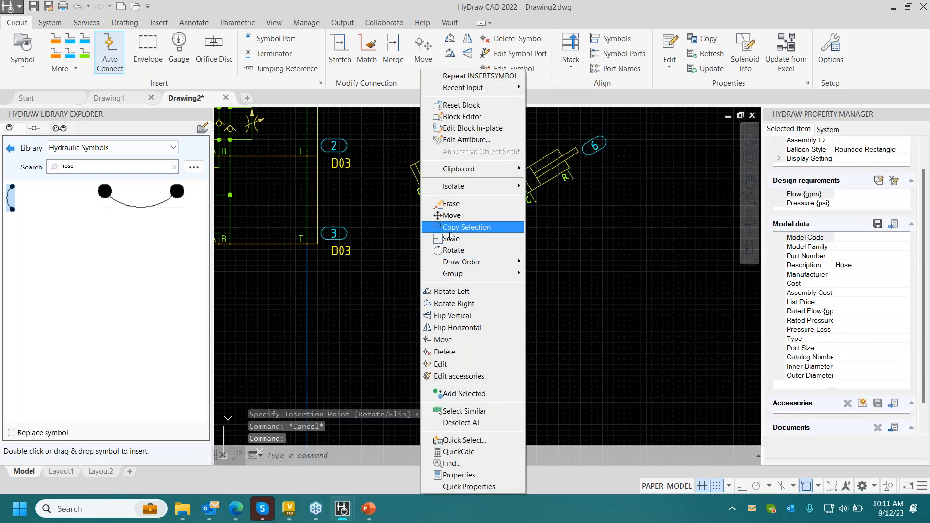
{"action": "left_click", "coordinate": [450, 232]}
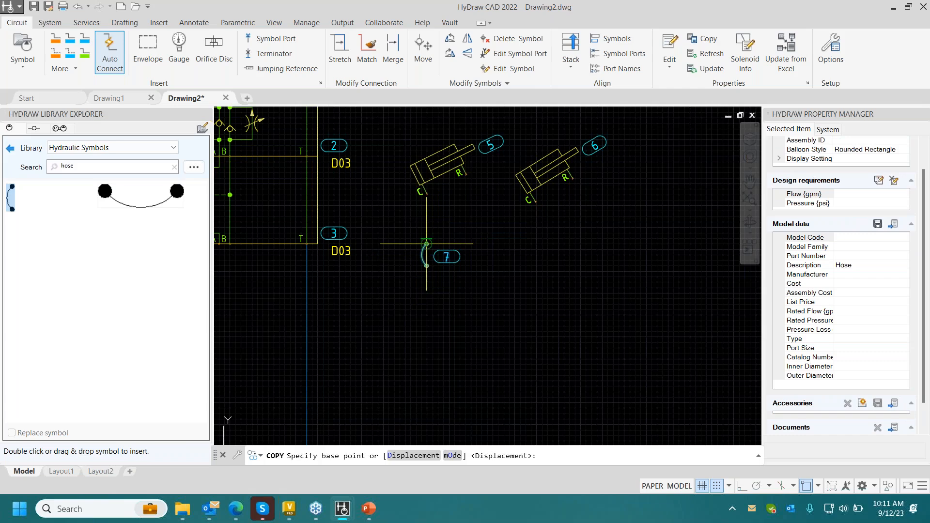
{"action": "left_click", "coordinate": [426, 243]}
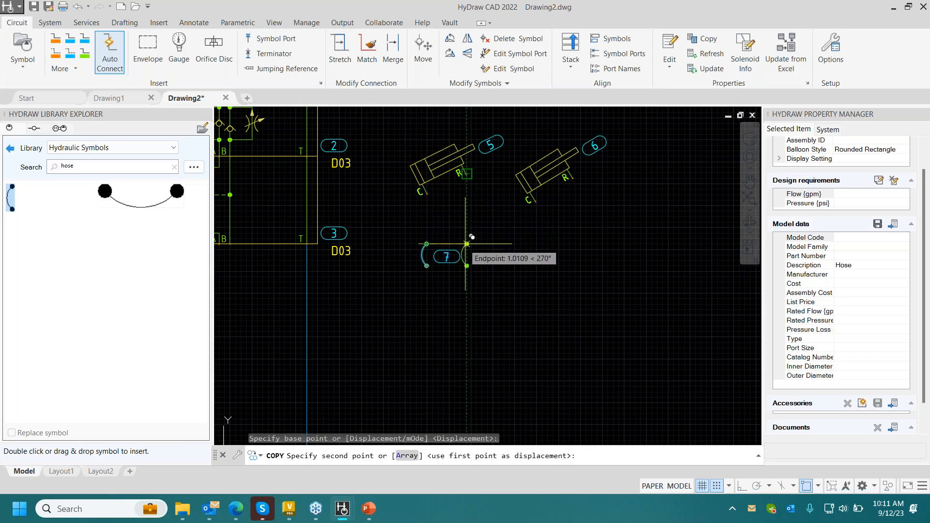
{"action": "left_click", "coordinate": [467, 244]}
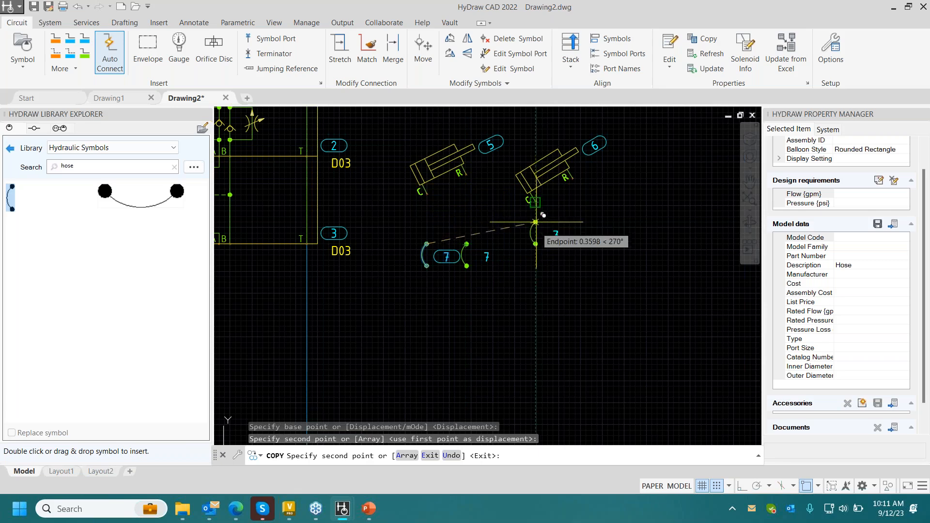
{"action": "left_click", "coordinate": [536, 244]}
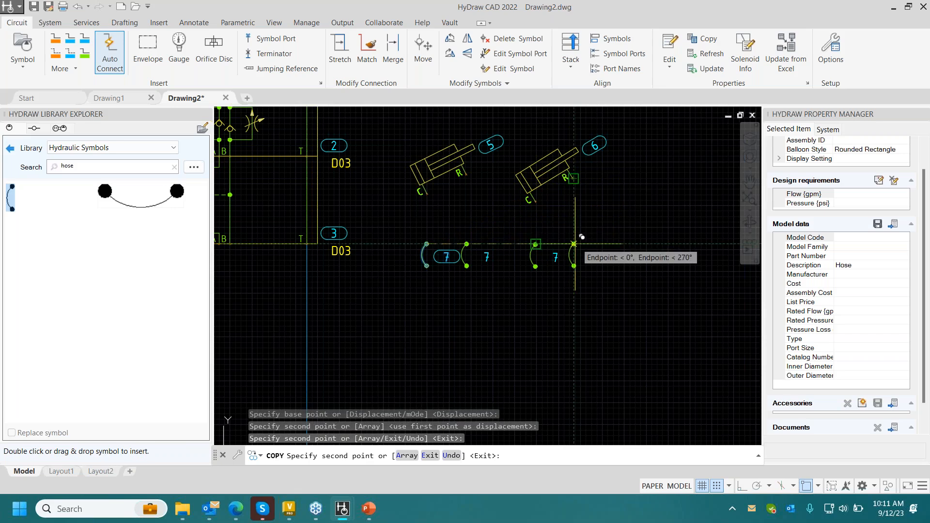
{"action": "left_click", "coordinate": [574, 244]}
{"action": "key", "text": "Escape"}
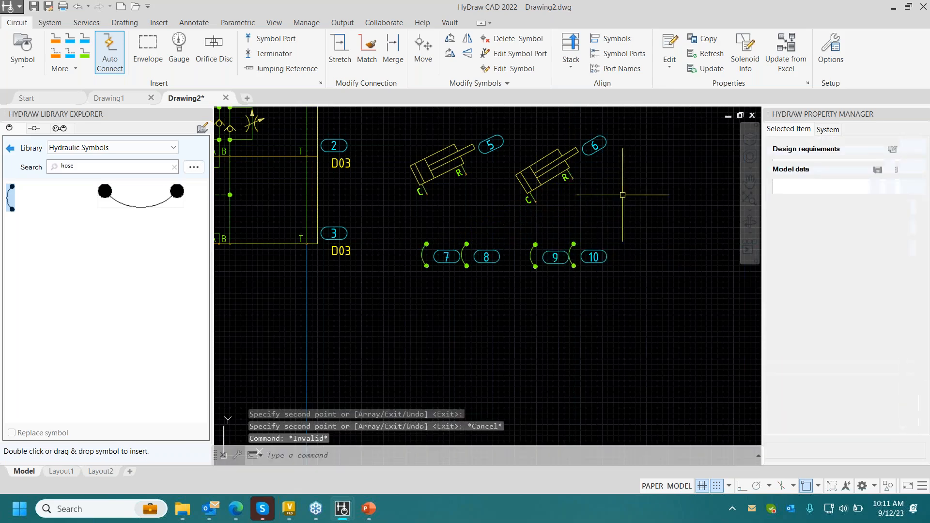
- Connect the first cylinder's C and R ports to the upper ends of the two hoses below it with working lines
{"action": "middle_click_drag", "start_coordinate": [558, 192], "coordinate": [552, 192]}
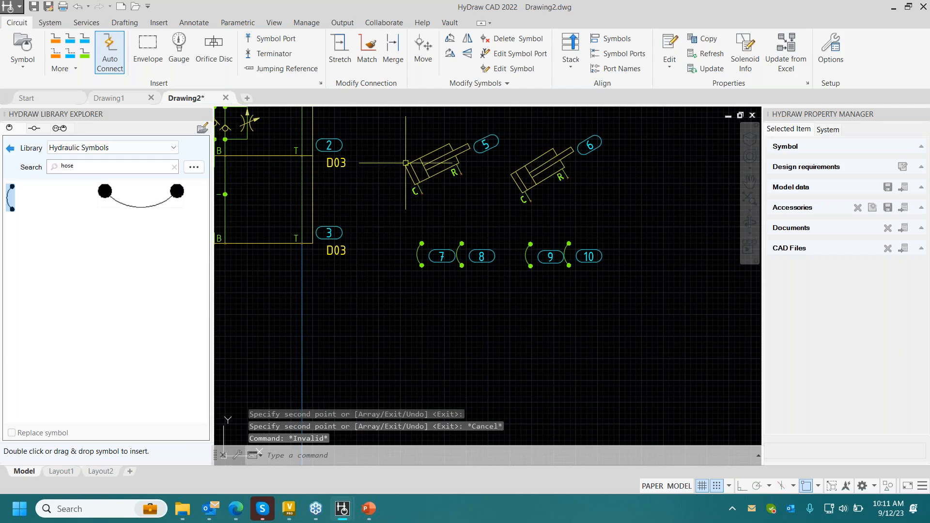
{"action": "left_click", "coordinate": [110, 63]}
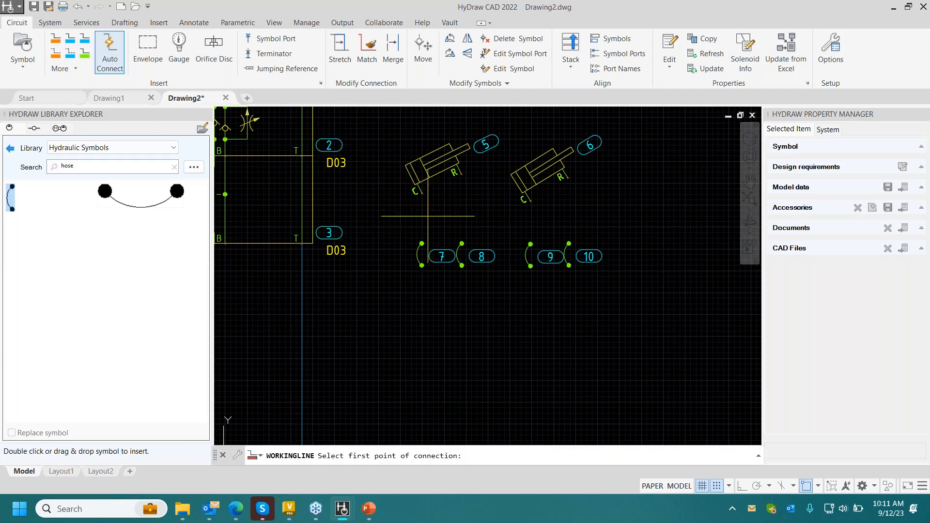
{"action": "left_click", "coordinate": [422, 194]}
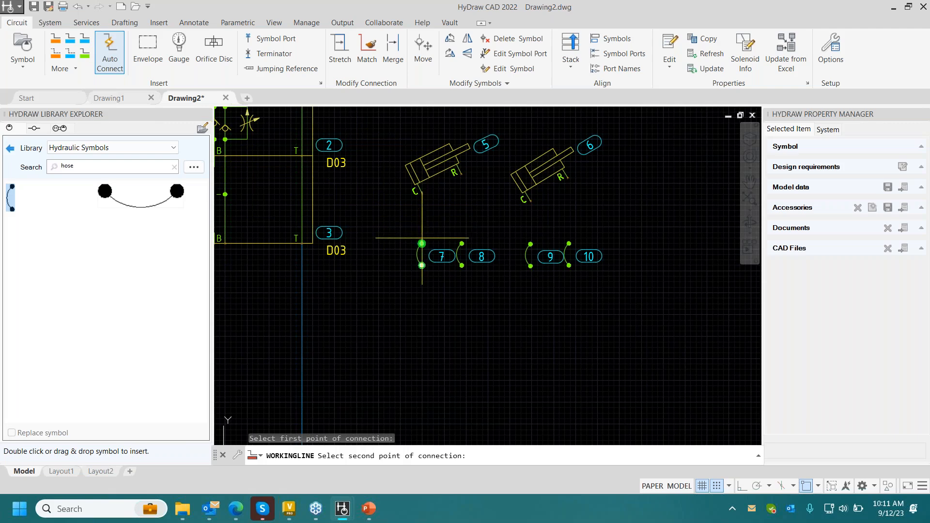
{"action": "left_click", "coordinate": [422, 243]}
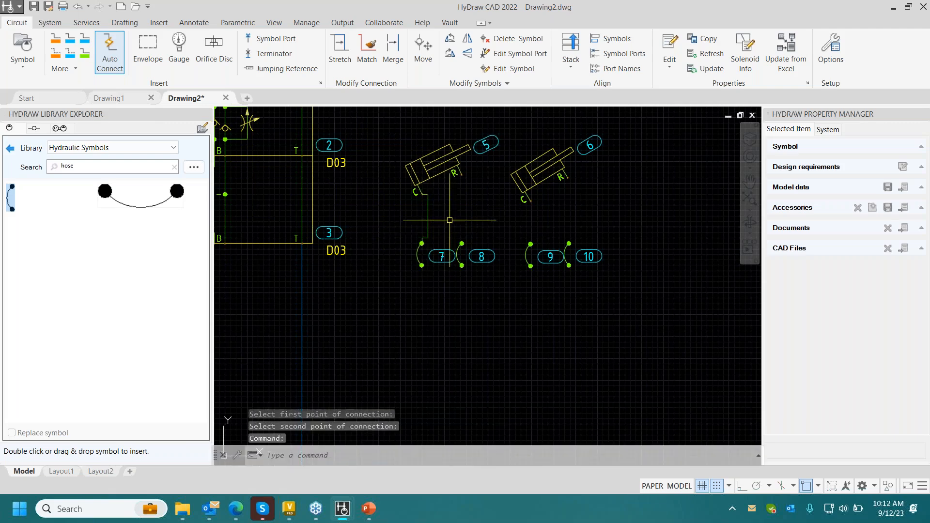
{"action": "left_click", "coordinate": [461, 175]}
{"action": "left_click", "coordinate": [461, 243]}
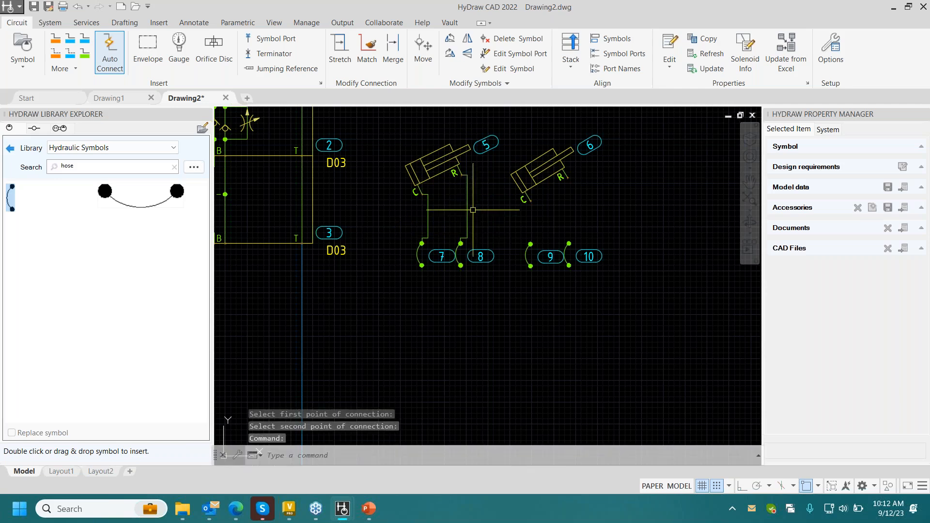
- Connect the second cylinder's C and R ports to the upper ends of the two hoses below it with working lines
{"action": "key", "text": "Return"}
{"action": "left_click", "coordinate": [530, 201]}
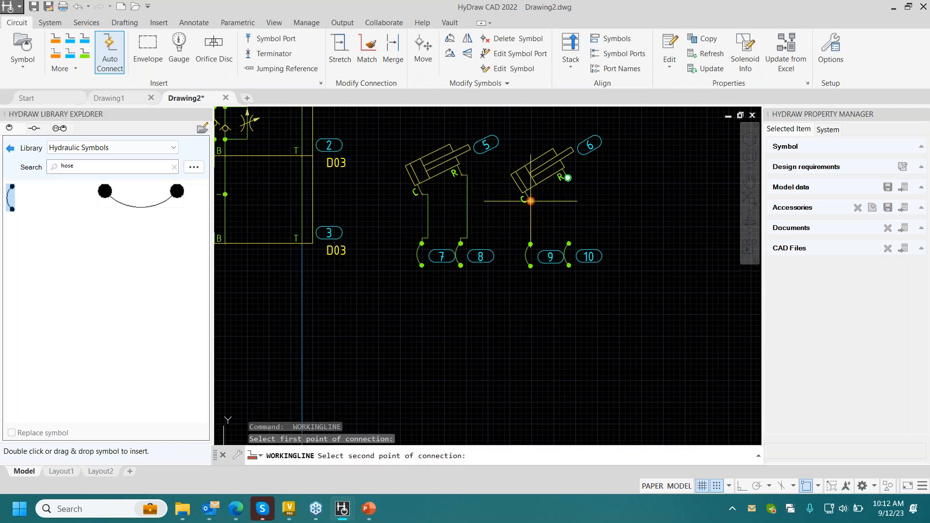
{"action": "left_click", "coordinate": [531, 244]}
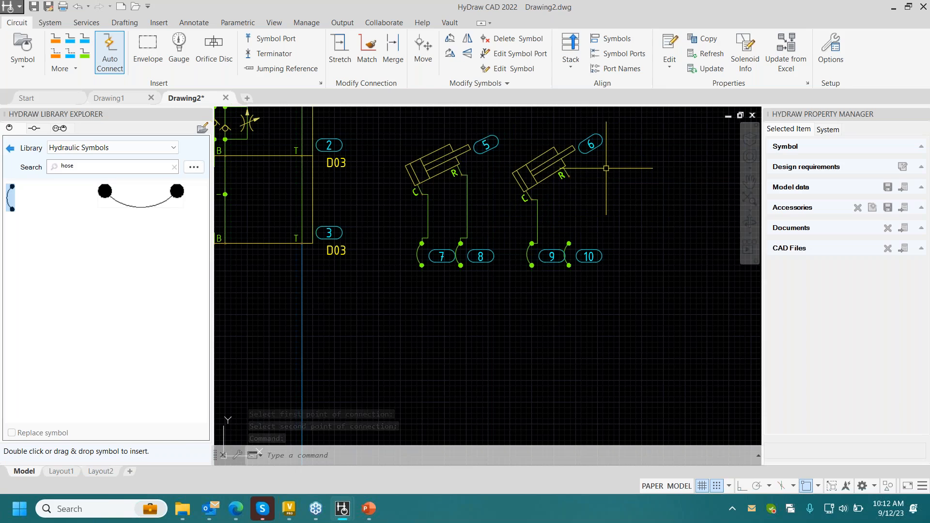
{"action": "key", "text": "Return"}
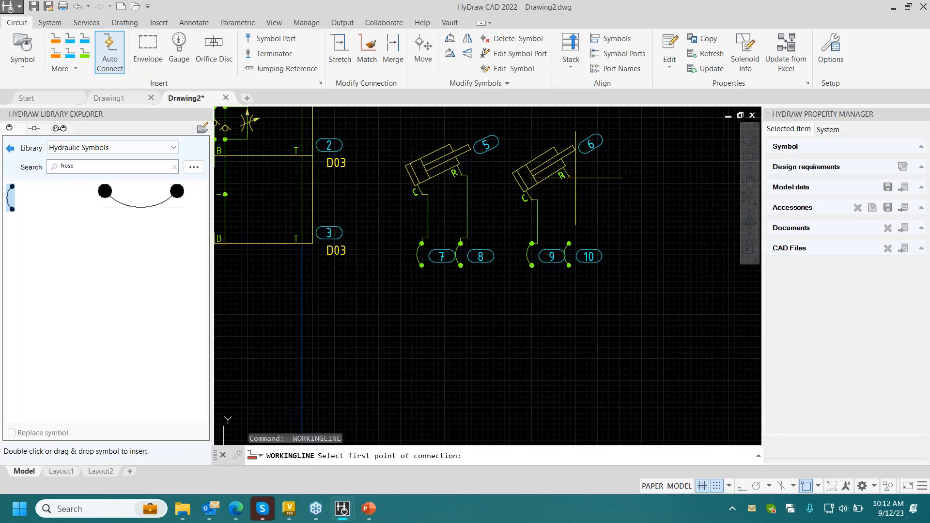
{"action": "left_click", "coordinate": [569, 177]}
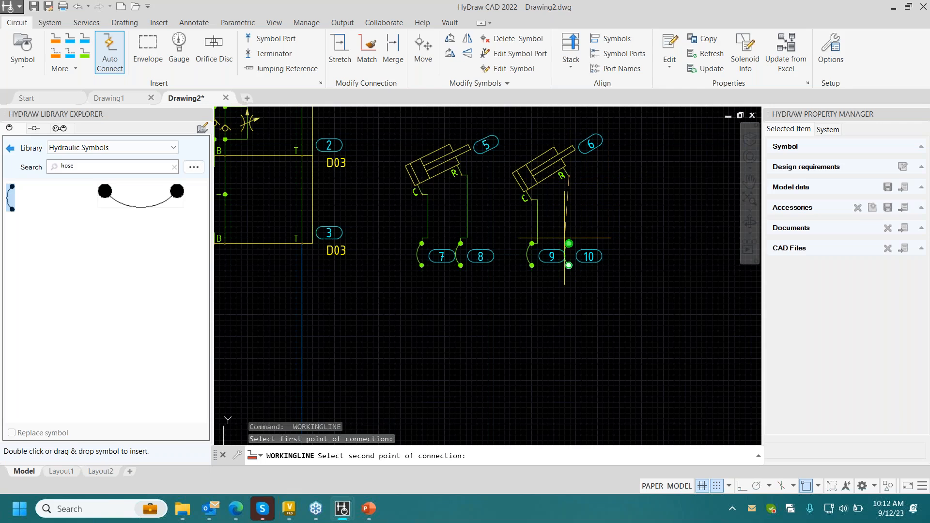
{"action": "left_click", "coordinate": [569, 241]}
- Connect the valve stack's bottom B port to the lower end of the first cylinder's C-side hose and stretch the line's horizontal run downward
{"action": "middle_click_drag", "start_coordinate": [548, 208], "coordinate": [604, 162]}
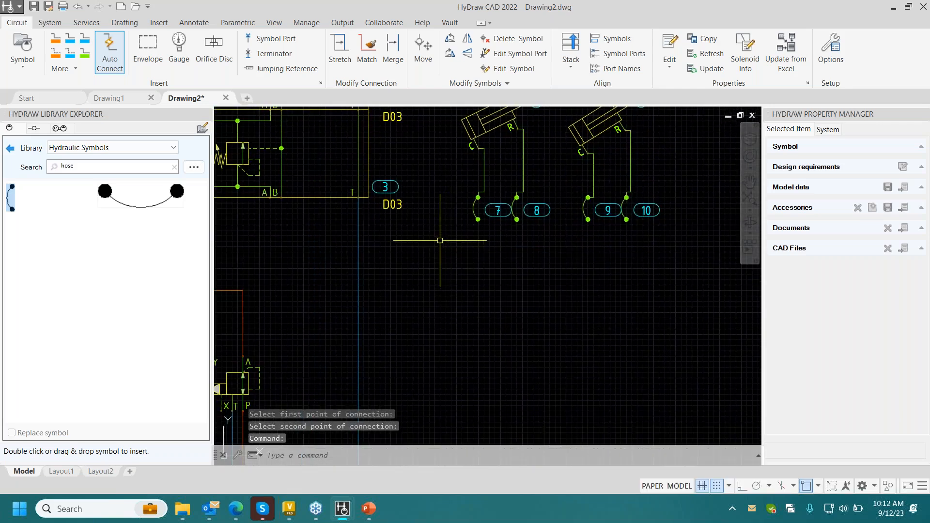
{"action": "key", "text": "Return"}
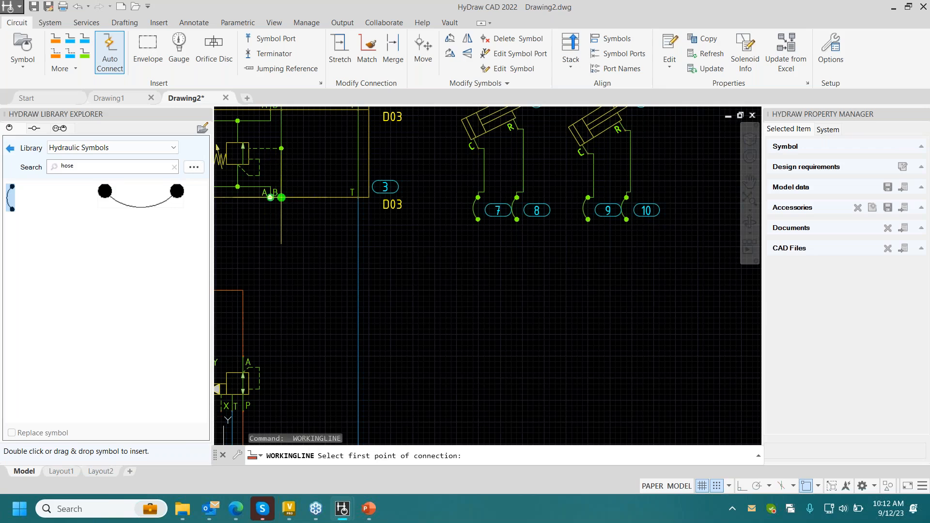
{"action": "left_click", "coordinate": [281, 197]}
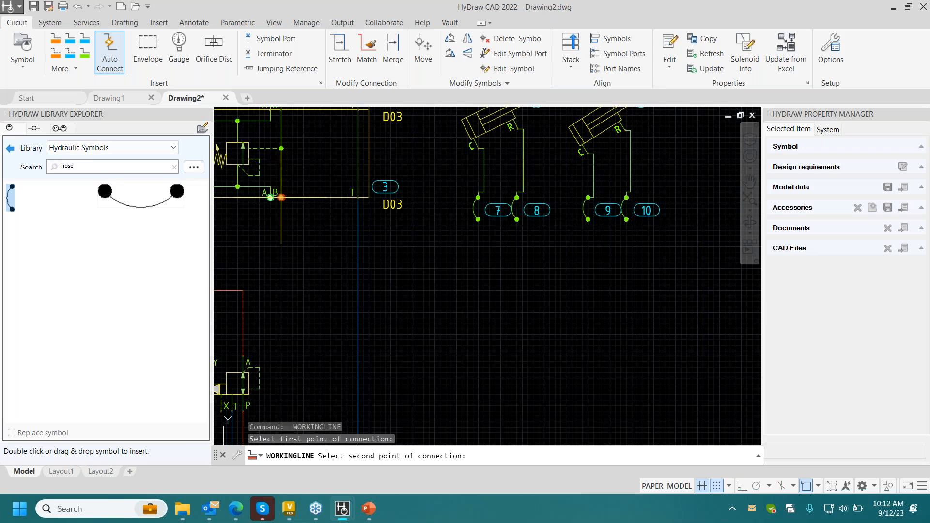
{"action": "left_click", "coordinate": [478, 220]}
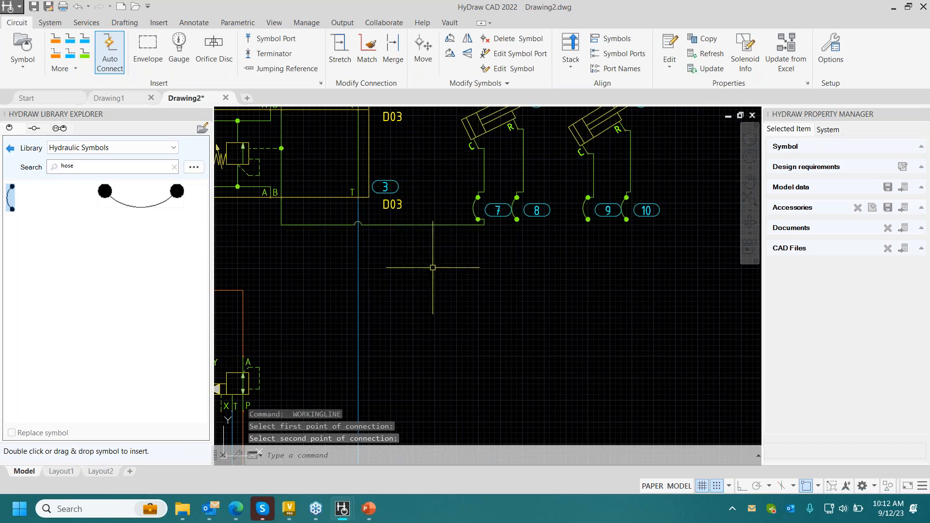
{"action": "key", "text": "Return"}
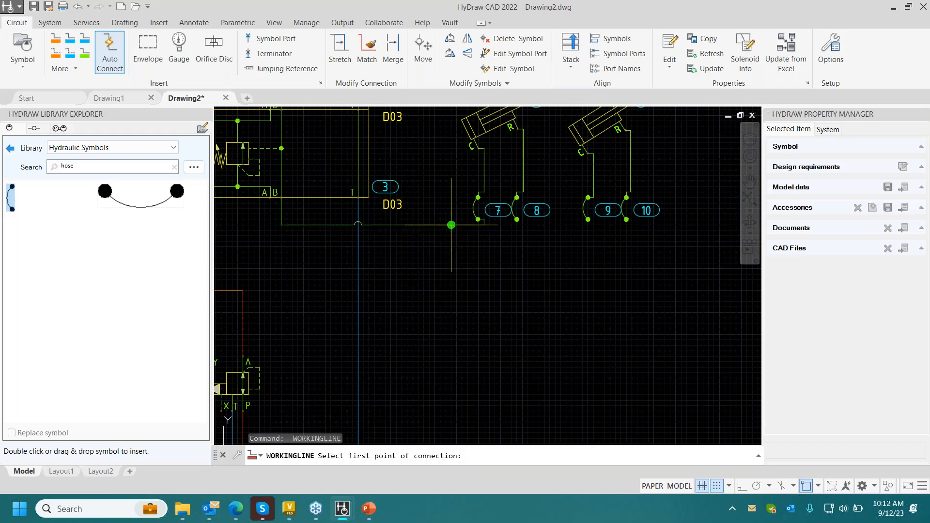
{"action": "key", "text": "Escape"}
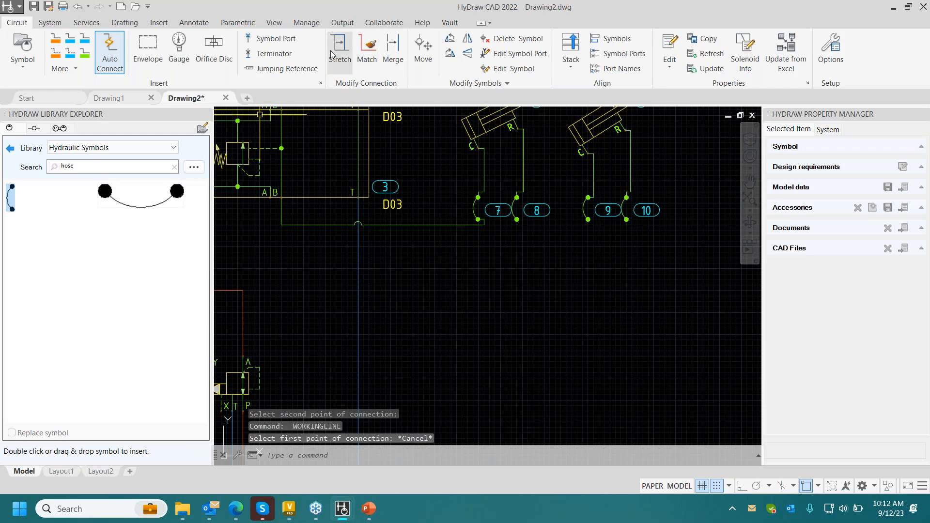
{"action": "left_click", "coordinate": [334, 48]}
{"action": "left_click", "coordinate": [450, 224]}
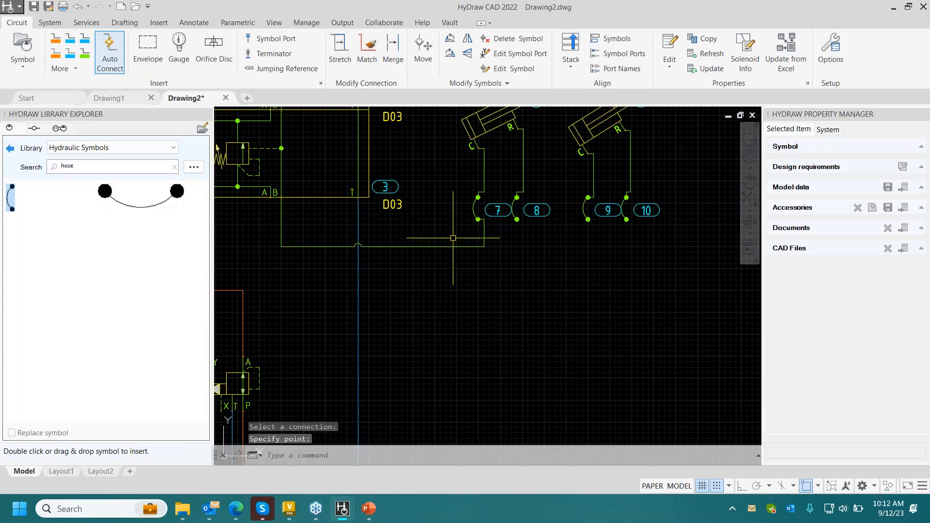
- Branch a working line from the corner of the B line to the lower end of the second cylinder's C-side hose
{"action": "left_click", "coordinate": [99, 54]}
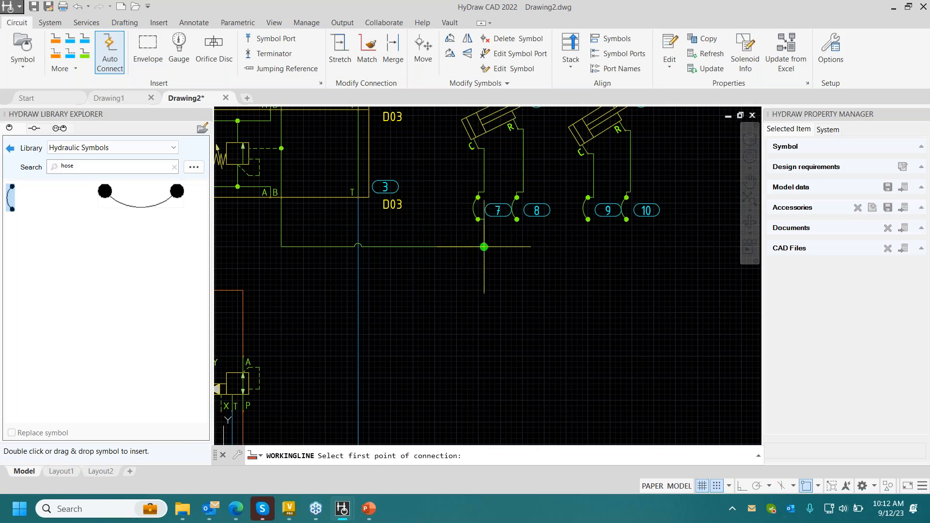
{"action": "left_click", "coordinate": [484, 246]}
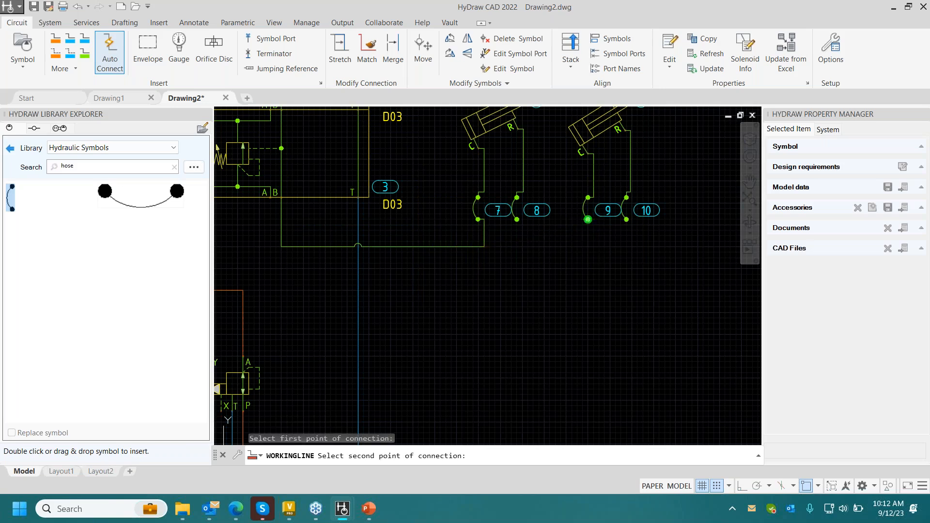
{"action": "left_click", "coordinate": [588, 219]}
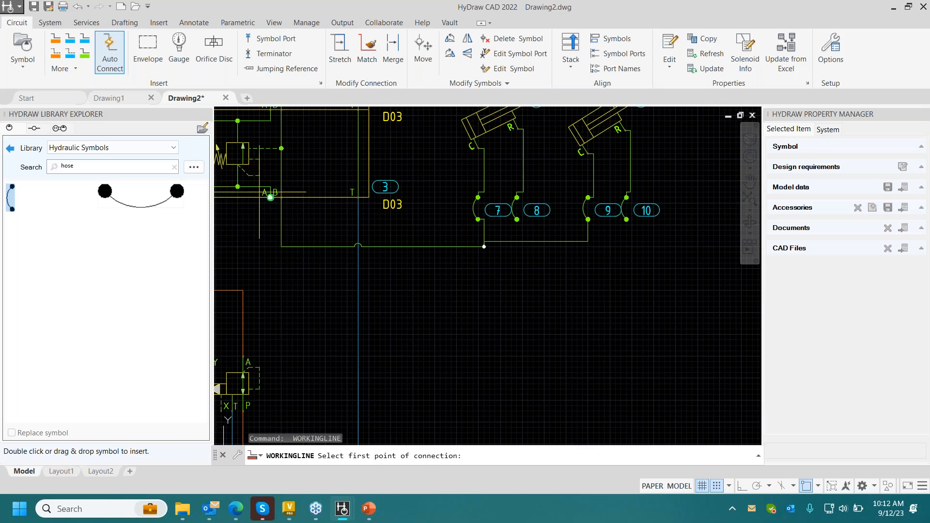
- Connect the stack's bottom A port to the first cylinder's R-side hose and stretch the line's horizontal run below the B line
{"action": "left_click", "coordinate": [271, 197]}
{"action": "left_click", "coordinate": [517, 219]}
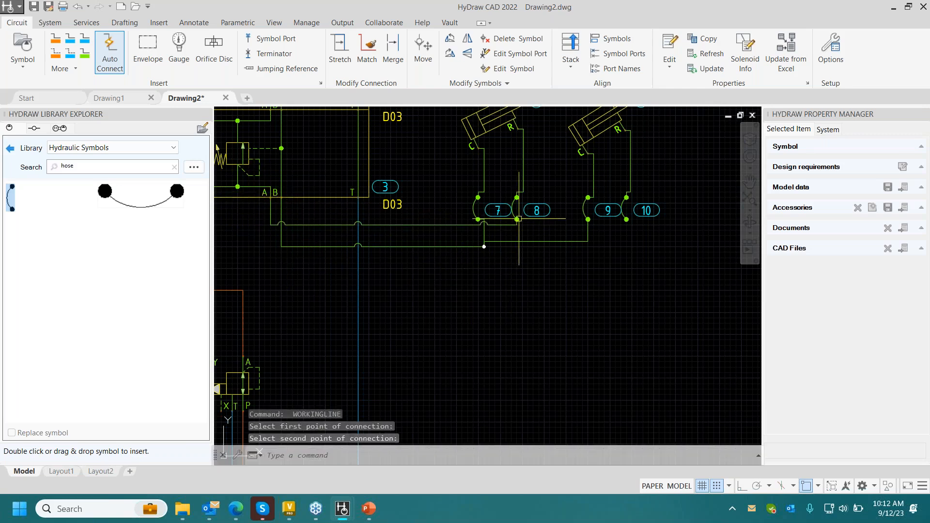
{"action": "left_click", "coordinate": [340, 51]}
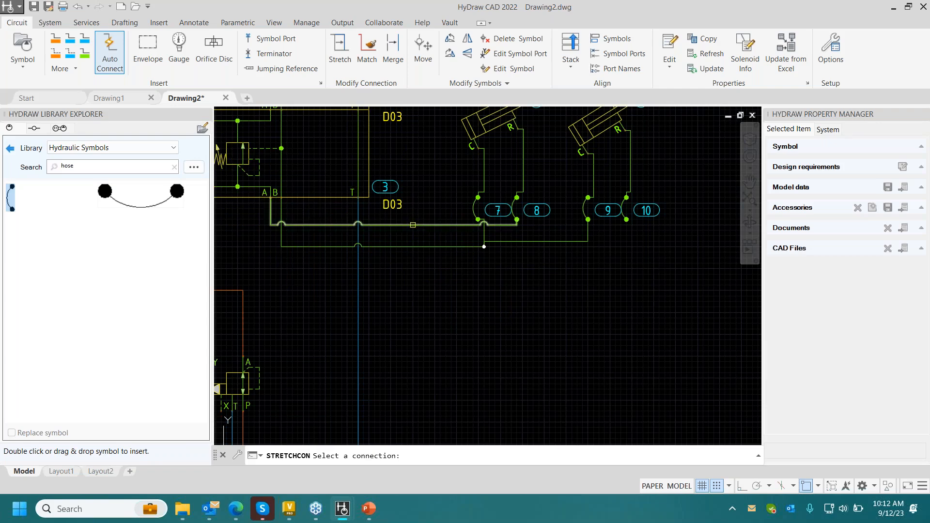
{"action": "left_click", "coordinate": [413, 225]}
{"action": "left_click", "coordinate": [412, 284]}
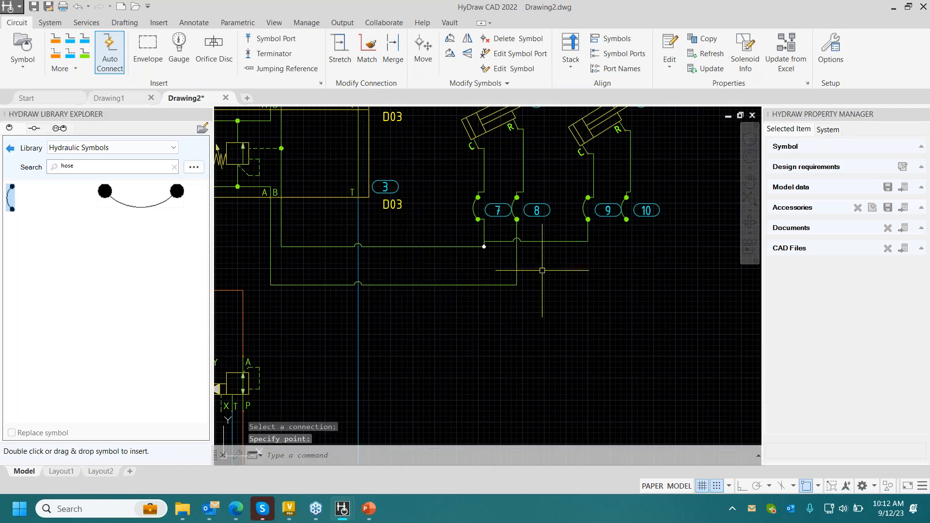
- Branch a working line from the corner of the A line to the lower end of the second cylinder's R-side hose
{"action": "left_click", "coordinate": [85, 56]}
{"action": "left_click", "coordinate": [517, 285]}
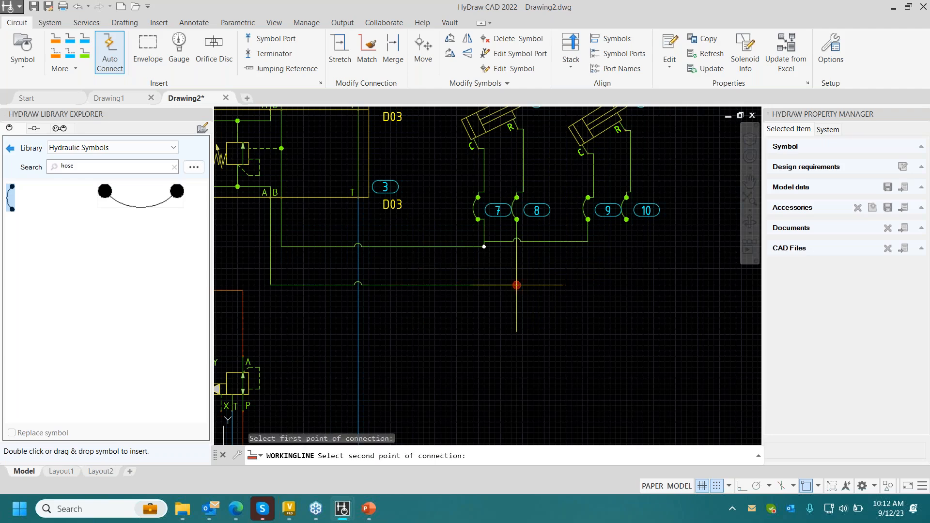
{"action": "left_click", "coordinate": [626, 220]}
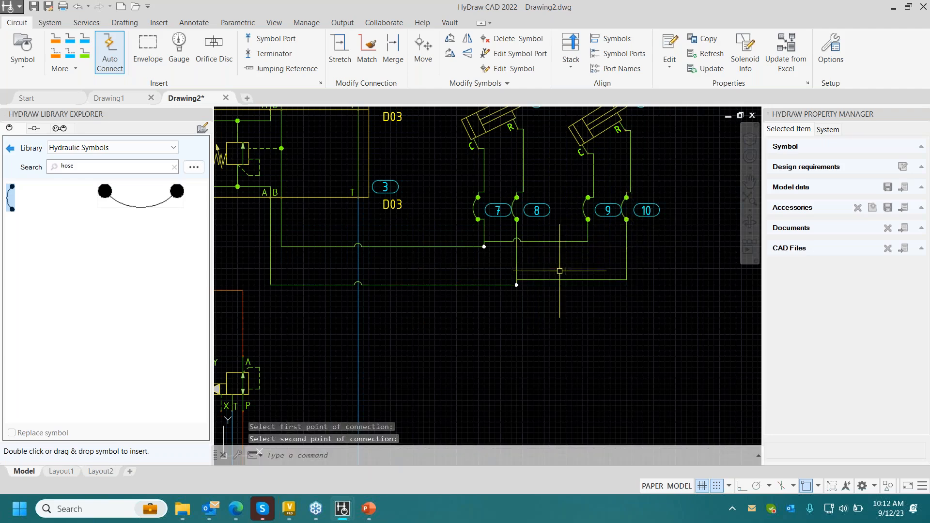
- Stretch the second cylinder's C-side branch level with the B line and its R-side branch to just below the A line
{"action": "left_click", "coordinate": [340, 48]}
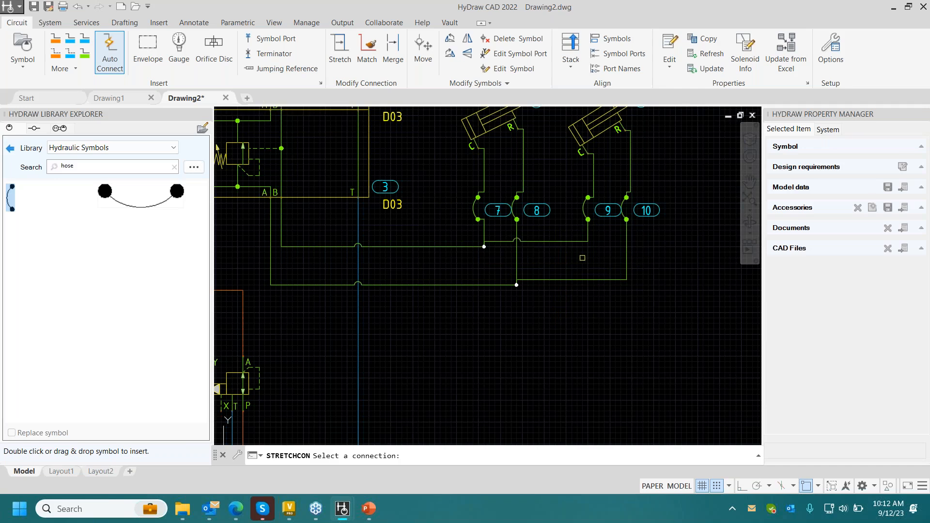
{"action": "left_click", "coordinate": [561, 241]}
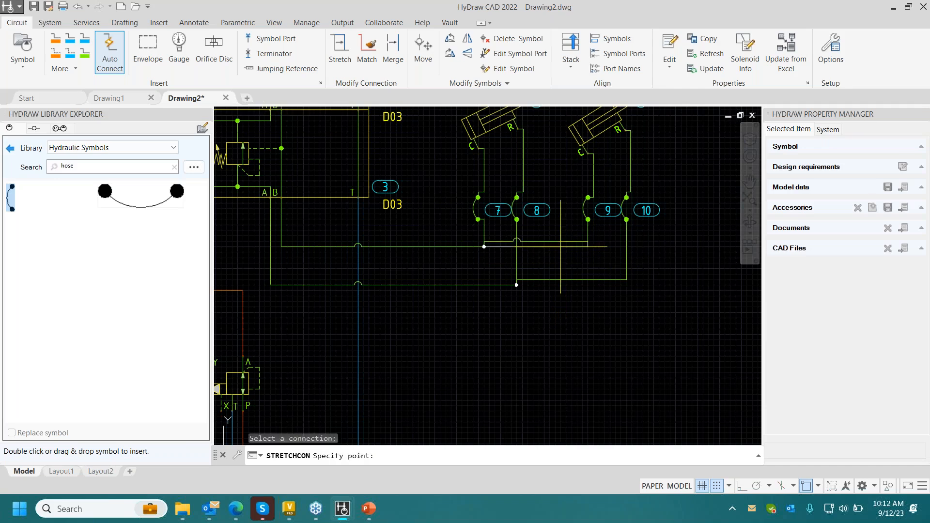
{"action": "left_click", "coordinate": [561, 247]}
{"action": "left_click", "coordinate": [340, 60]}
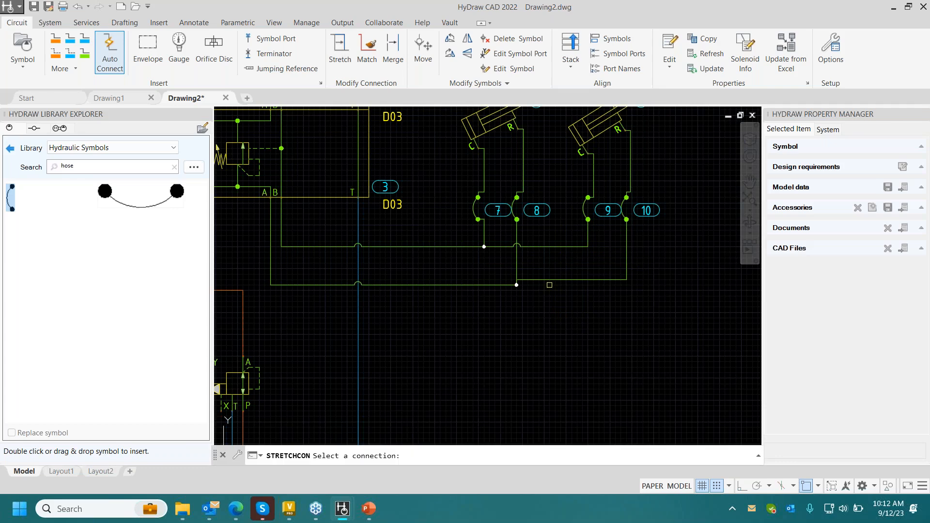
{"action": "left_click", "coordinate": [550, 279]}
{"action": "left_click", "coordinate": [549, 296]}
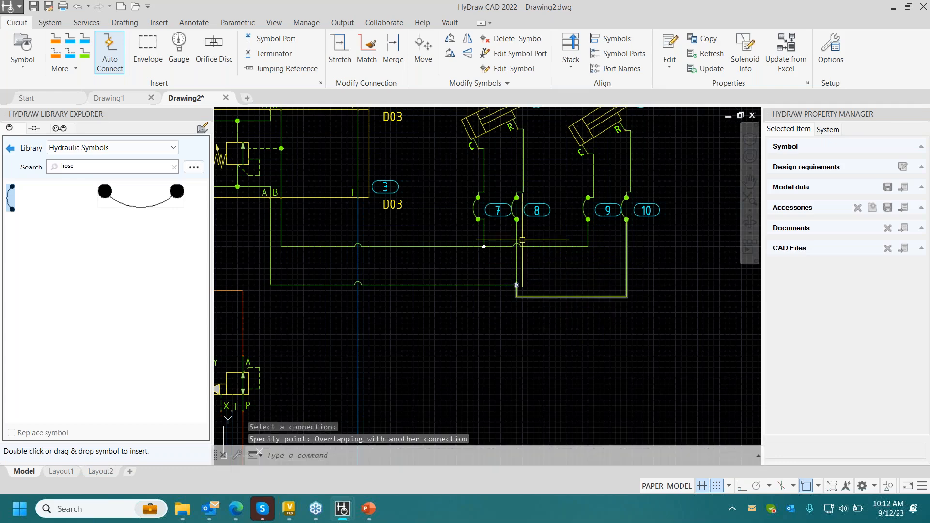
- Try to stretch the A line and the second cylinder's R-side branch onto the same level
{"action": "left_click", "coordinate": [340, 60]}
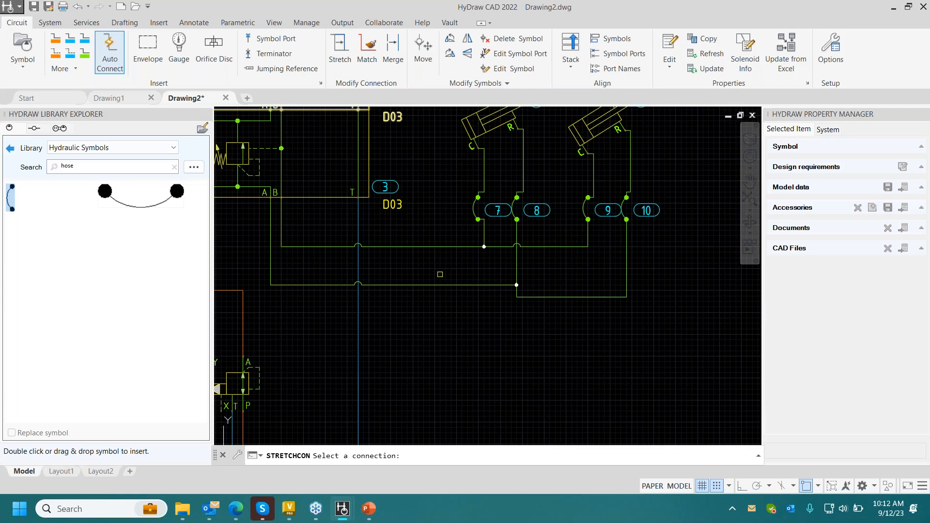
{"action": "left_click", "coordinate": [440, 285]}
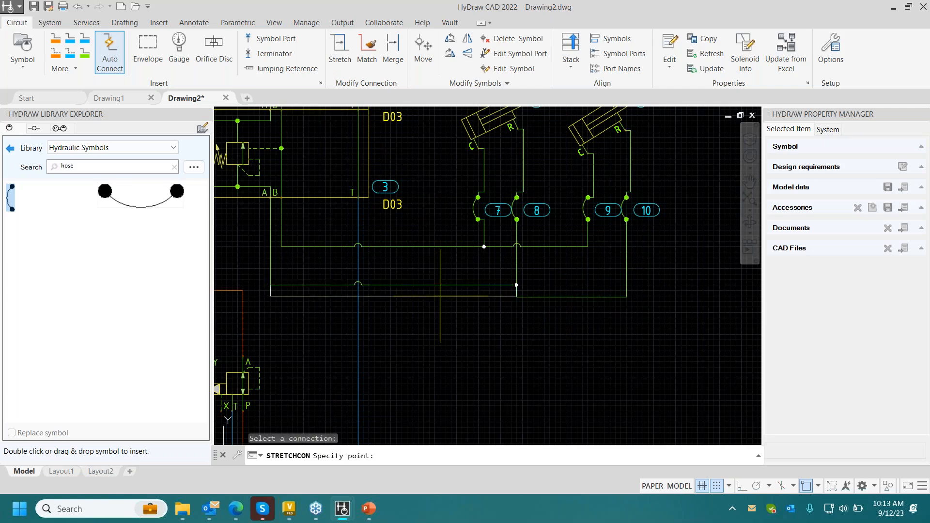
{"action": "left_click", "coordinate": [440, 295]}
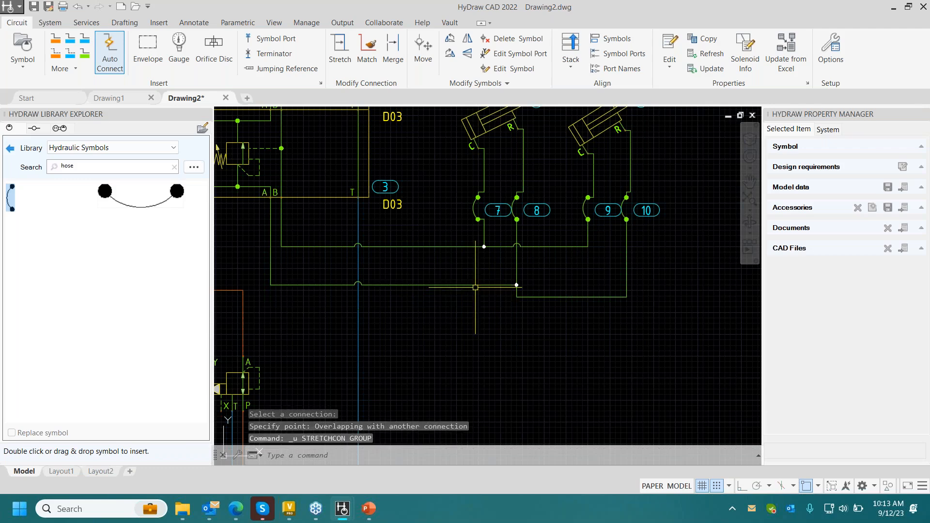
{"action": "left_click", "coordinate": [340, 48]}
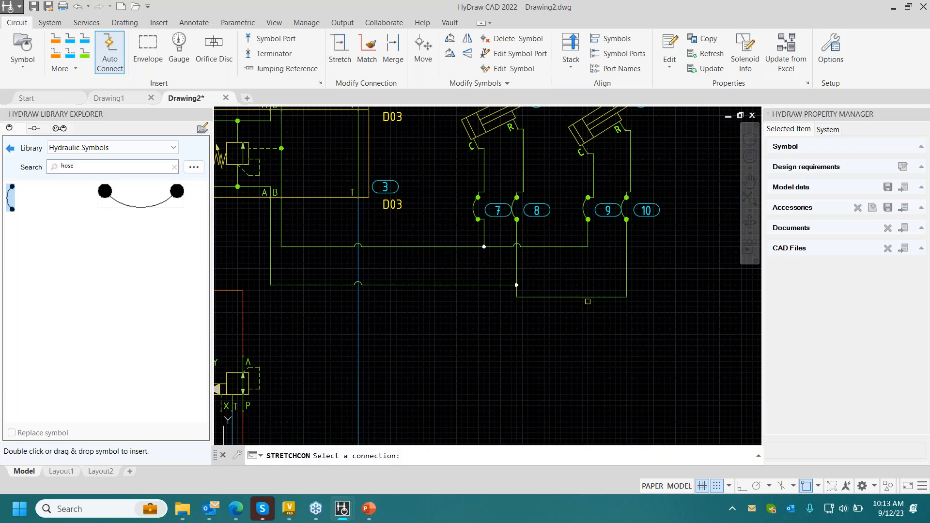
{"action": "left_click", "coordinate": [564, 297]}
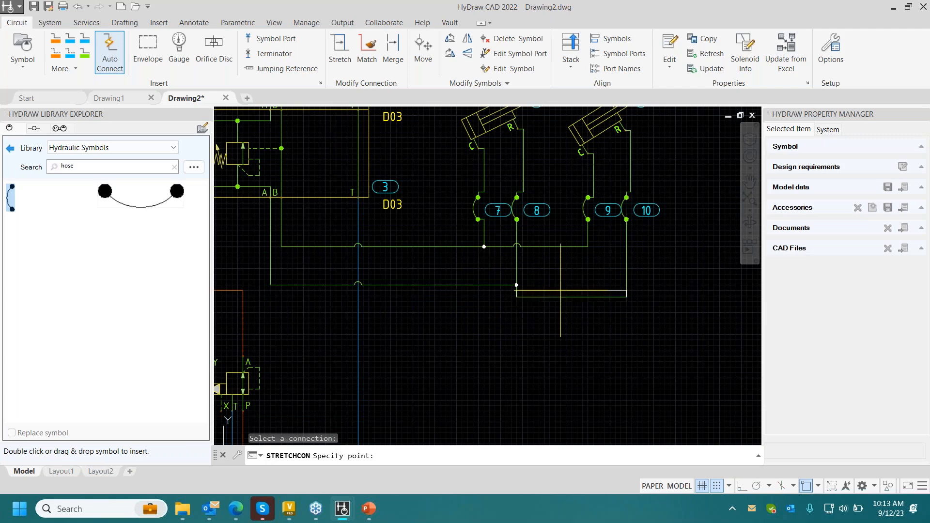
{"action": "left_click", "coordinate": [560, 285]}
- Examine the overall circuit layout and the model data of the D05 pressure reducing valve
{"action": "scroll", "coordinate": [533, 284], "scroll_direction": "down", "scroll_amount": 2}
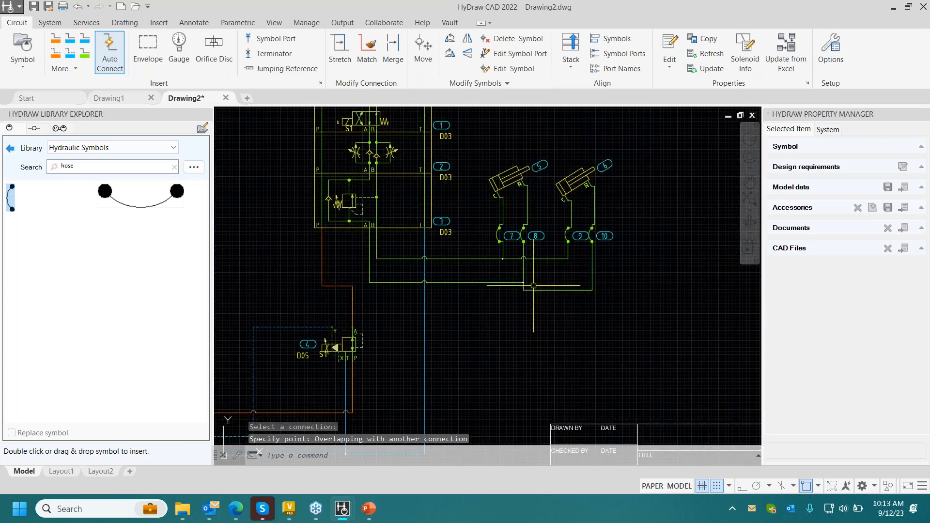
{"action": "middle_click_drag", "start_coordinate": [533, 284], "coordinate": [527, 236]}
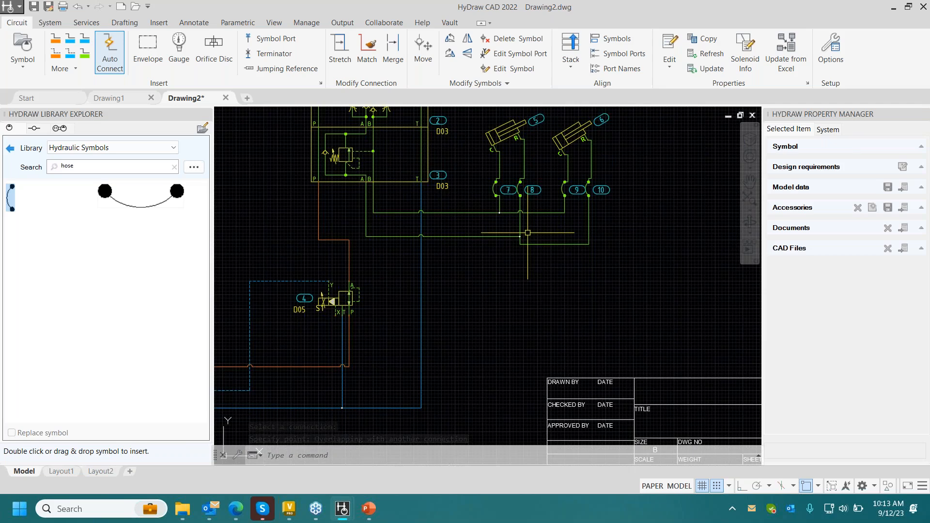
{"action": "mouse_move", "coordinate": [513, 226]}
{"action": "middle_mouse_down"}
{"action": "mouse_move", "coordinate": [618, 244]}
{"action": "mouse_move", "coordinate": [605, 227]}
{"action": "mouse_move", "coordinate": [570, 280]}
{"action": "middle_mouse_up"}
{"action": "scroll", "coordinate": [629, 249], "scroll_direction": "down", "scroll_amount": 2}
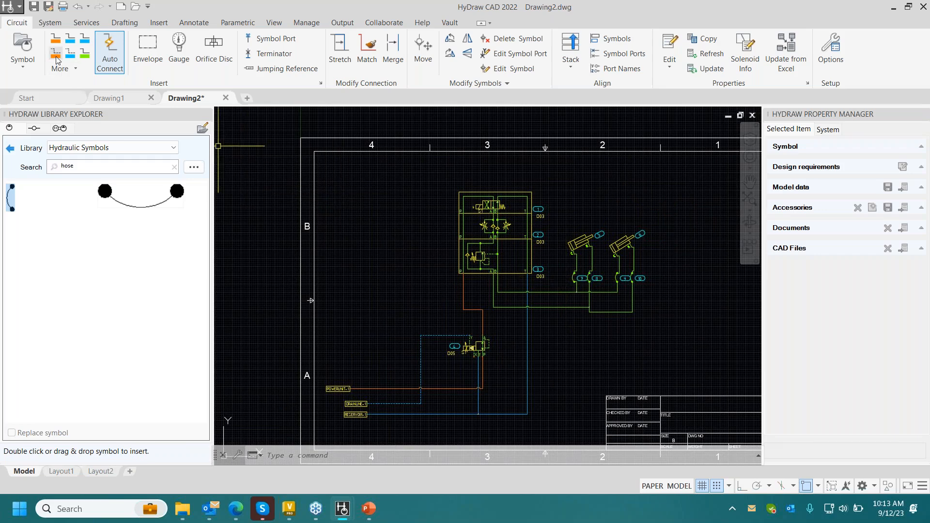
{"action": "scroll", "coordinate": [485, 373], "scroll_direction": "down", "scroll_amount": 2}
{"action": "scroll", "coordinate": [468, 264], "scroll_direction": "up", "scroll_amount": 5}
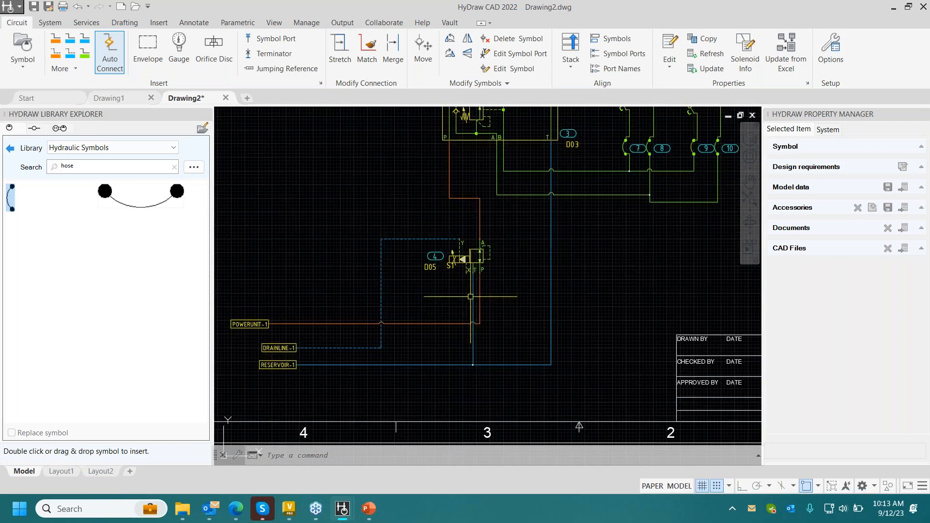
{"action": "left_click", "coordinate": [469, 261]}
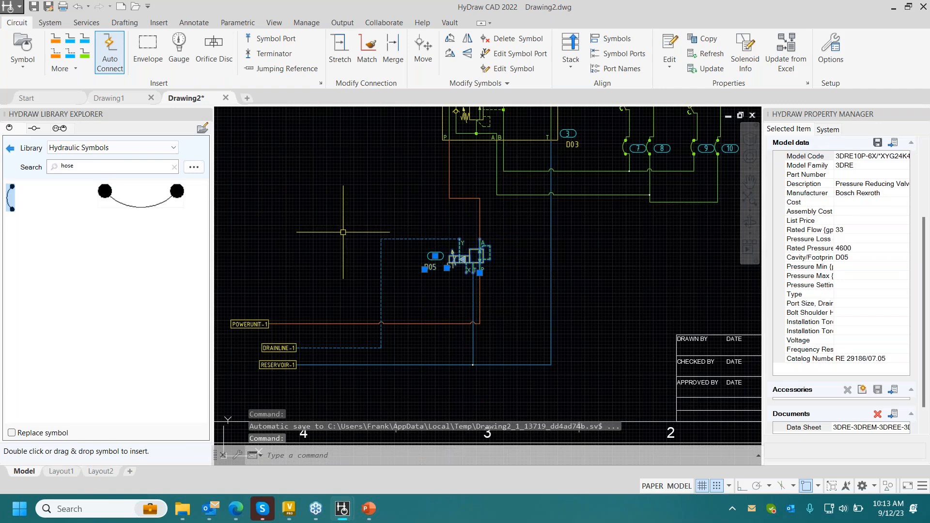
{"action": "key", "text": "Escape"}
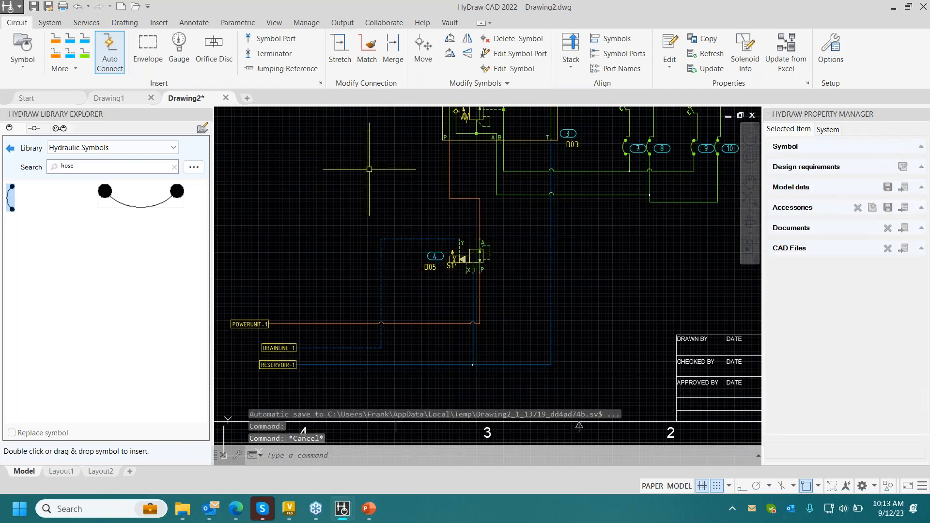
- Draw a control line from the D05 valve's X port up to a free end beside the top of the valve stack
{"action": "middle_click_drag", "start_coordinate": [398, 185], "coordinate": [443, 232]}
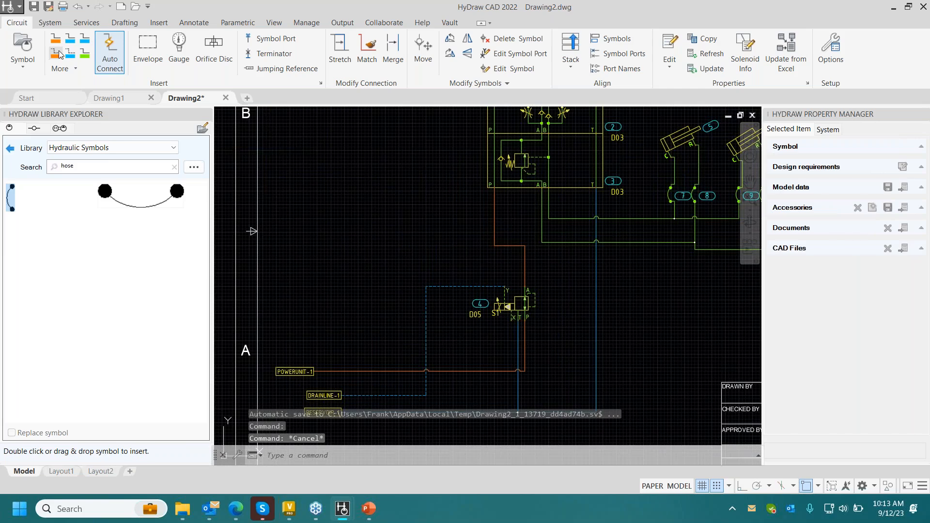
{"action": "left_click", "coordinate": [56, 54]}
{"action": "left_click", "coordinate": [511, 320]}
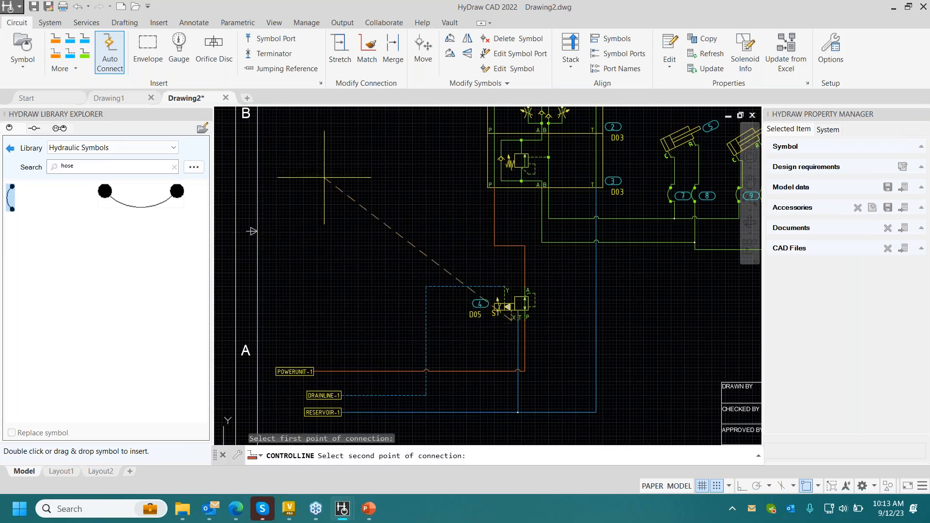
{"action": "middle_click_drag", "start_coordinate": [348, 167], "coordinate": [336, 268]}
{"action": "left_click", "coordinate": [430, 156]}
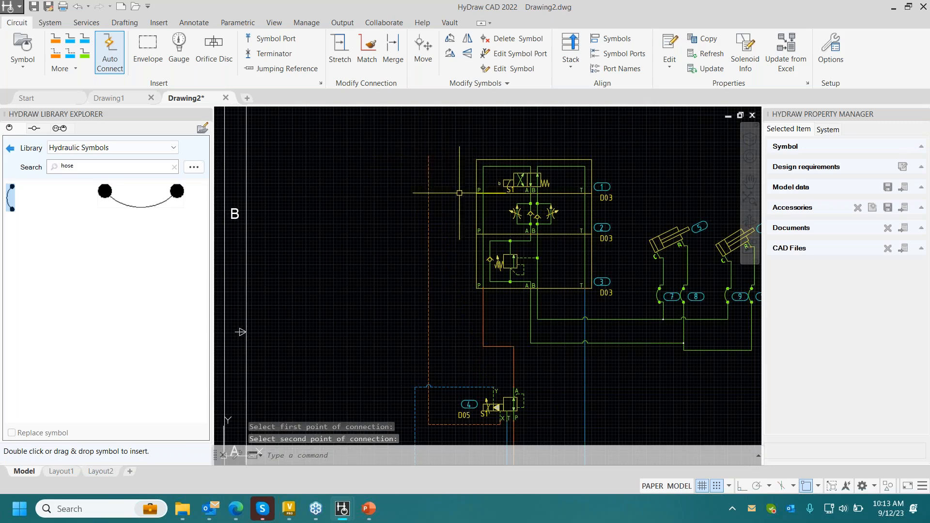
- Insert a jumping reference named PLCCONTROL at the upper free end of the new control line
{"action": "left_click", "coordinate": [286, 69]}
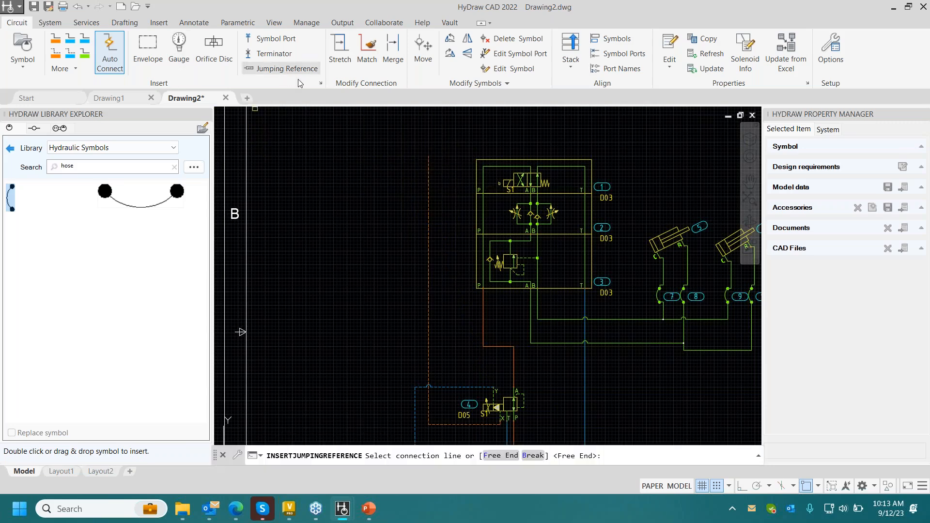
{"action": "left_click", "coordinate": [425, 166]}
{"action": "left_click", "coordinate": [428, 166]}
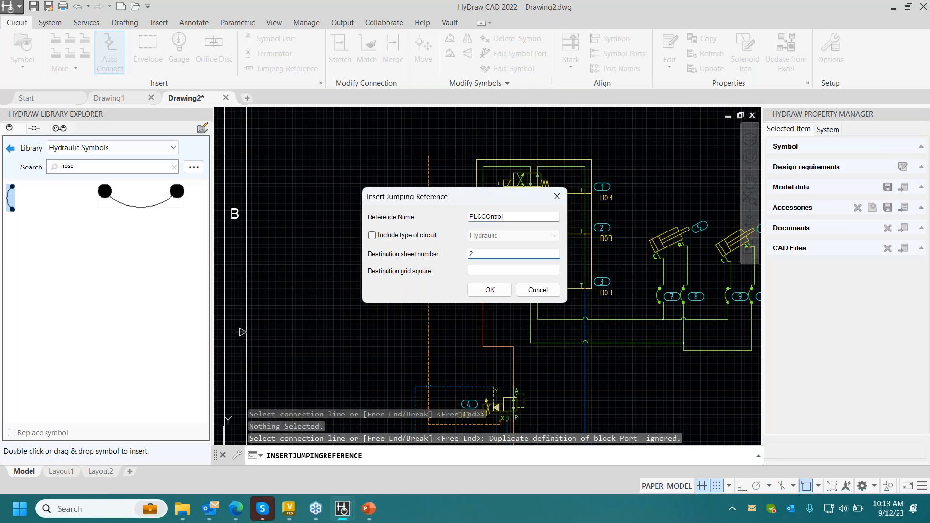
{"action": "key", "text": "Return"}
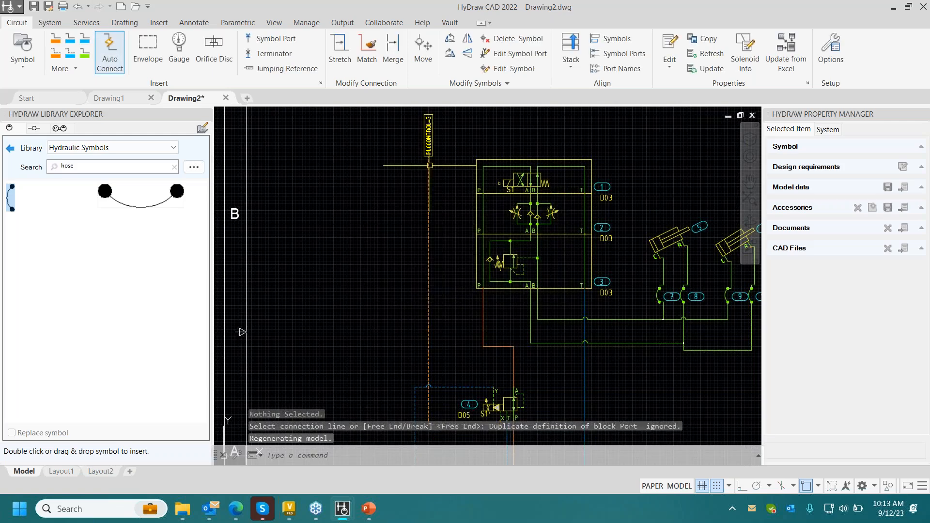
- Exclude both slanted cylinders from the parts list
{"action": "middle_click_drag", "start_coordinate": [241, 332], "coordinate": [221, 261]}
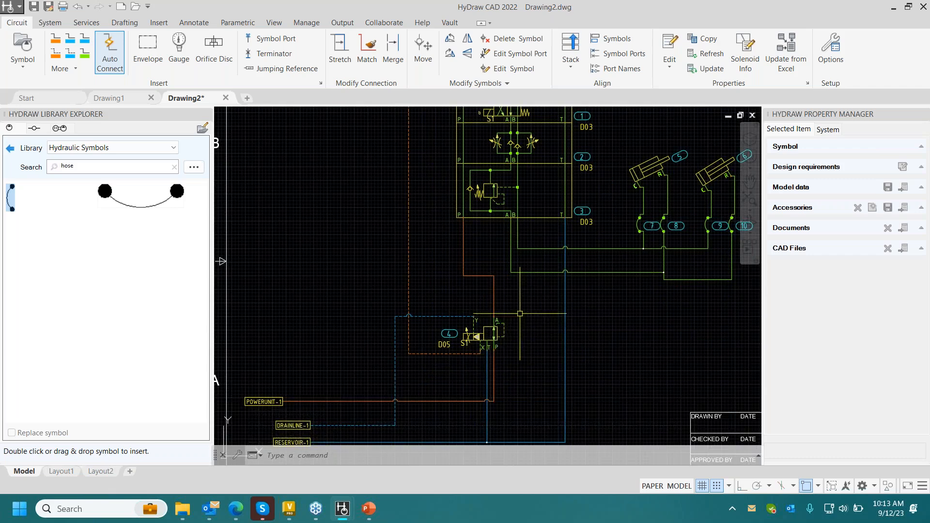
{"action": "middle_click_drag", "start_coordinate": [519, 314], "coordinate": [459, 330]}
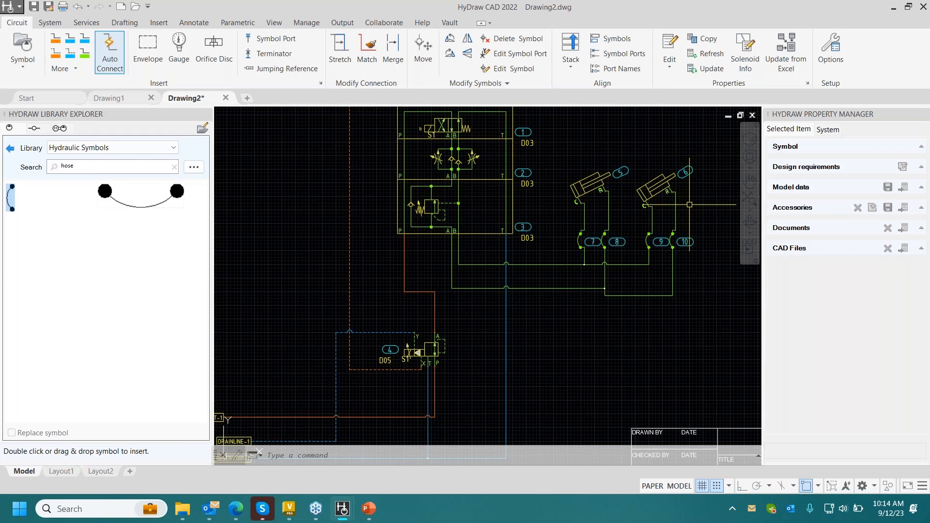
{"action": "middle_click_drag", "start_coordinate": [558, 205], "coordinate": [534, 250]}
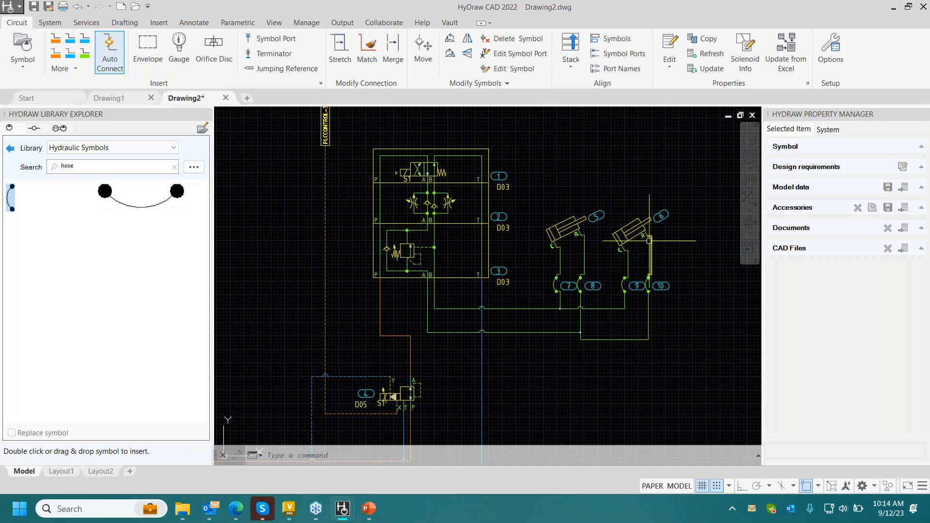
{"action": "left_click", "coordinate": [631, 231]}
{"action": "left_click", "coordinate": [554, 234]}
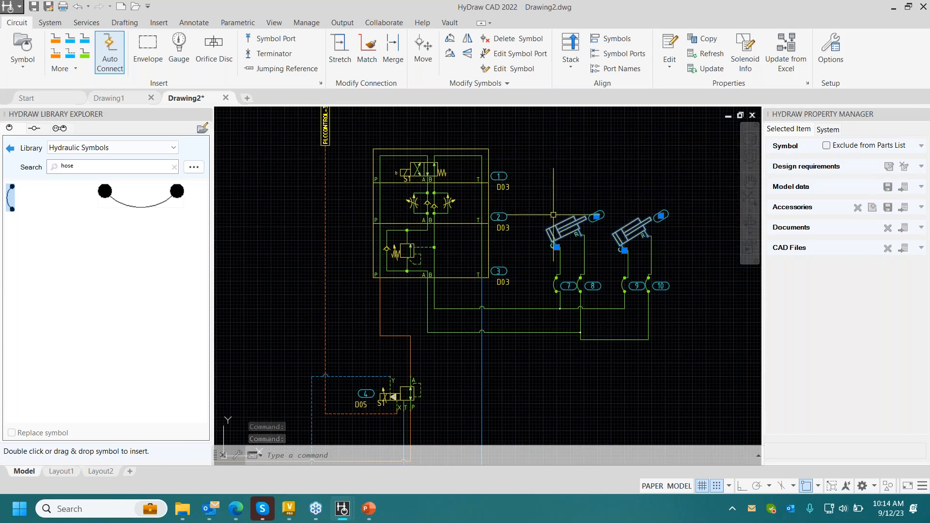
{"action": "left_click", "coordinate": [828, 146]}
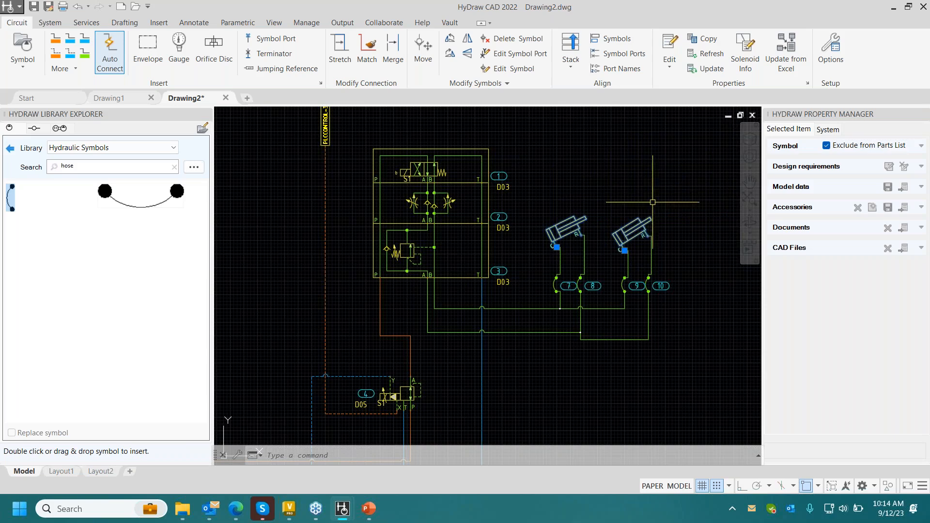
{"action": "key", "text": "Escape"}
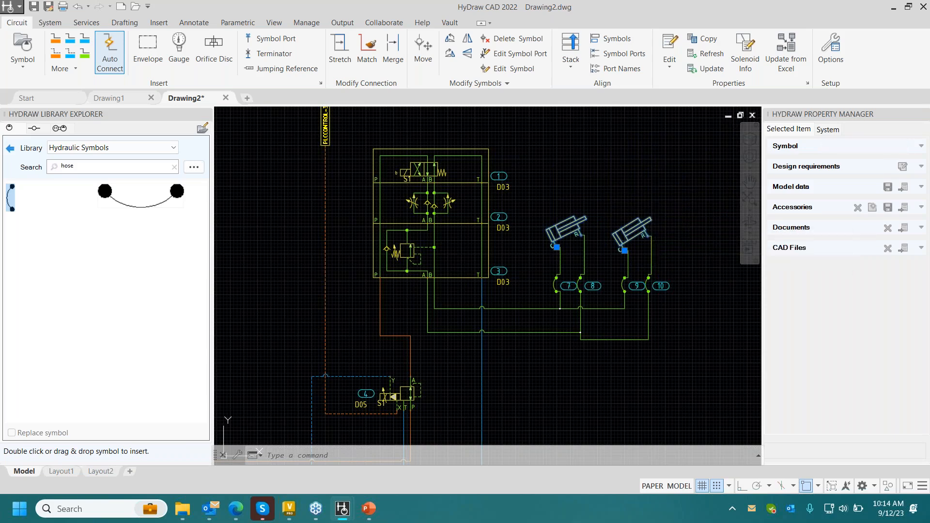
- Assign the Parker 471TC-6 hose model from the local database to the first cylinder's C-side hose, item 7
{"action": "middle_click_drag", "start_coordinate": [626, 202], "coordinate": [603, 153]}
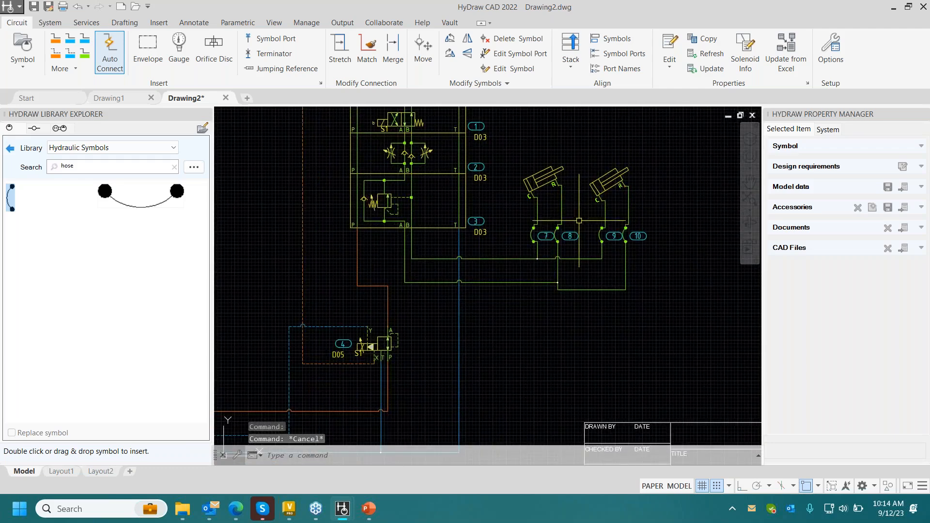
{"action": "left_click", "coordinate": [535, 235]}
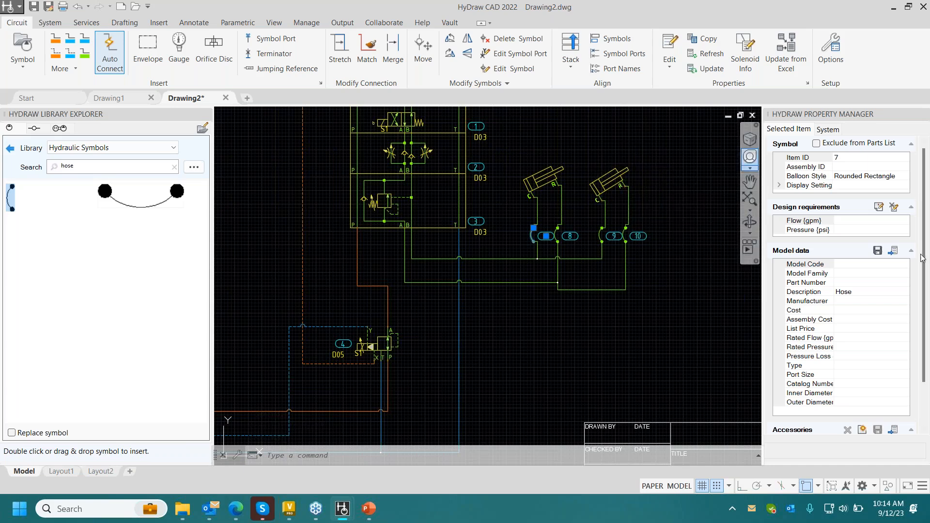
{"action": "left_click", "coordinate": [893, 250]}
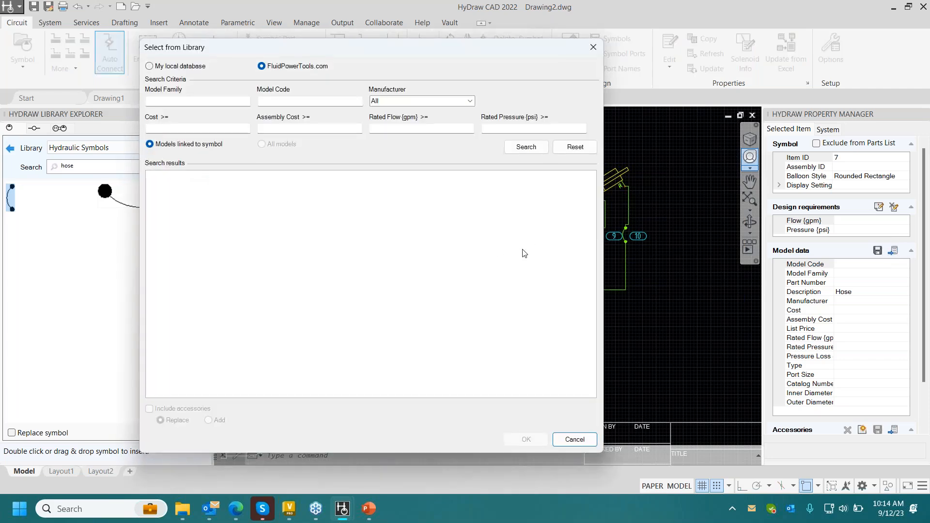
{"action": "left_click", "coordinate": [175, 67]}
{"action": "left_click", "coordinate": [527, 148]}
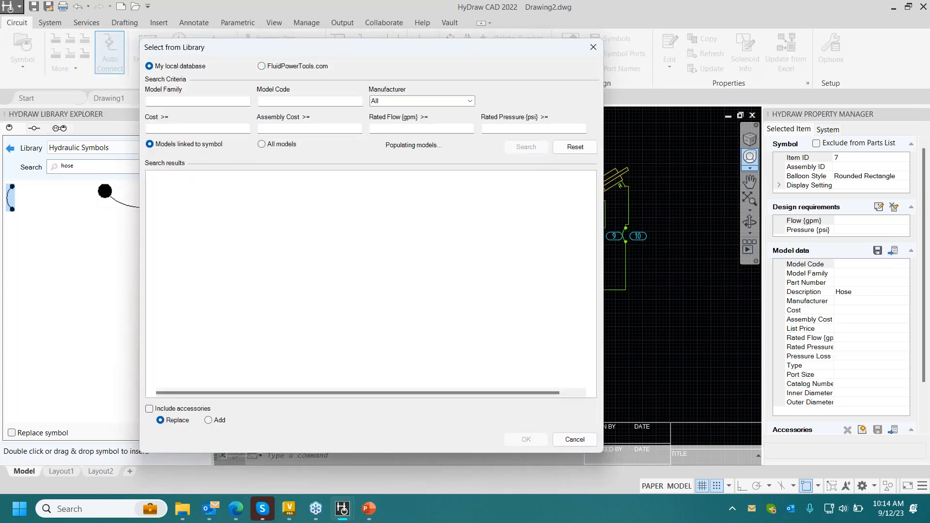
{"action": "left_click", "coordinate": [258, 207]}
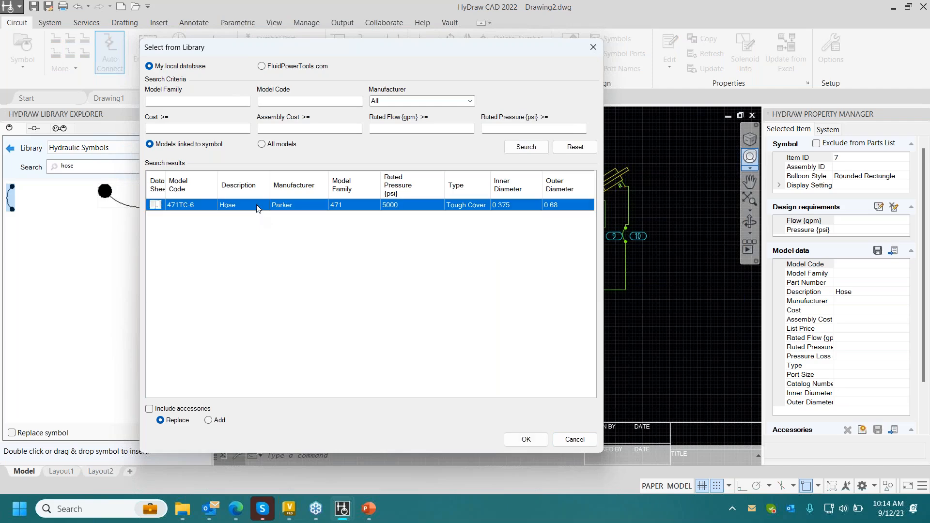
{"action": "left_click", "coordinate": [525, 439]}
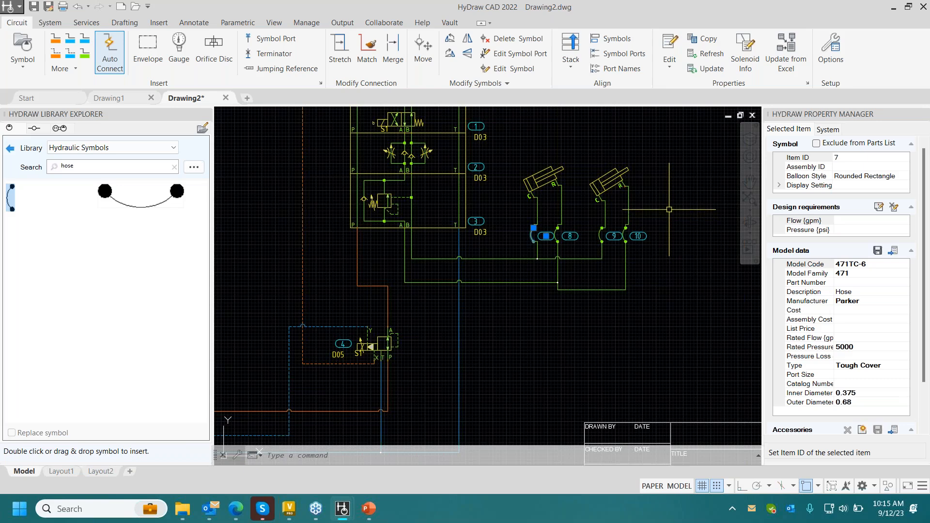
{"action": "key", "text": "Escape"}
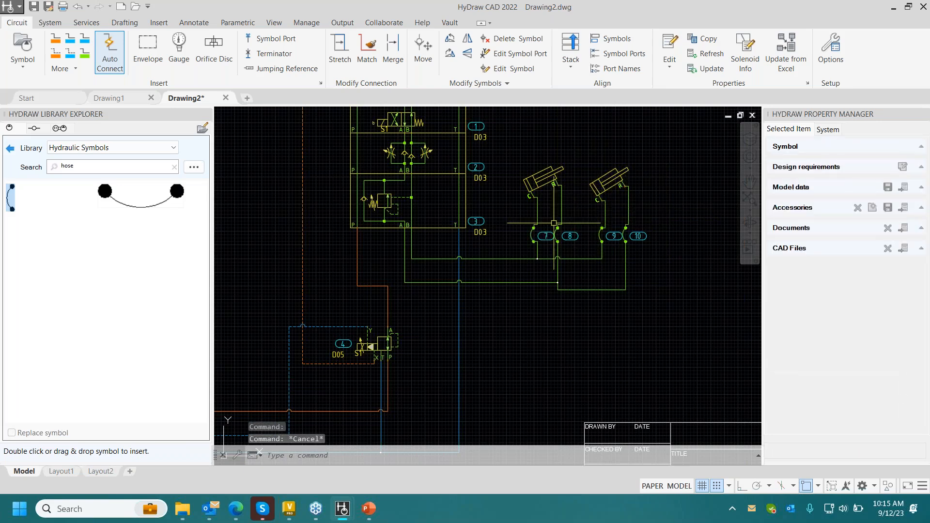
- Copy all model data and design requirement properties from hose 7 to hoses 8, 9 and 10
{"action": "scroll", "coordinate": [678, 163], "scroll_direction": "up", "scroll_amount": 2}
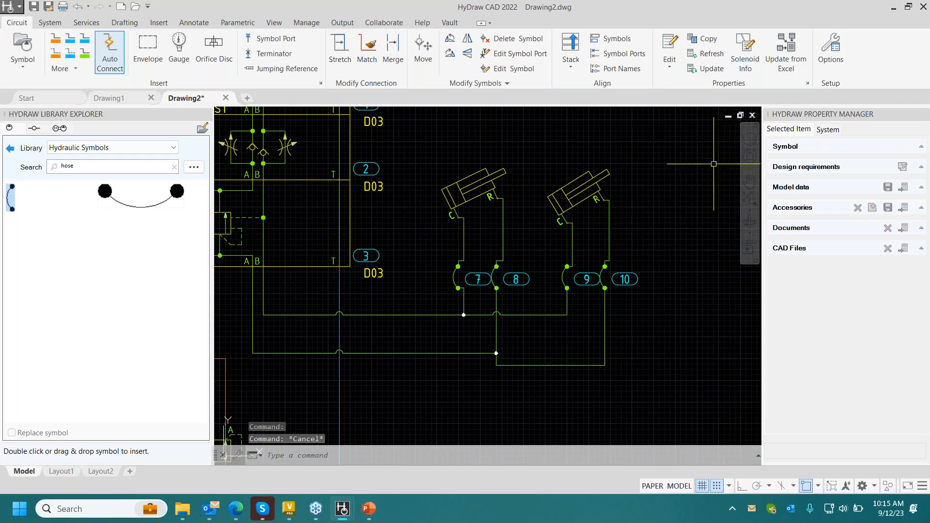
{"action": "left_click", "coordinate": [701, 38]}
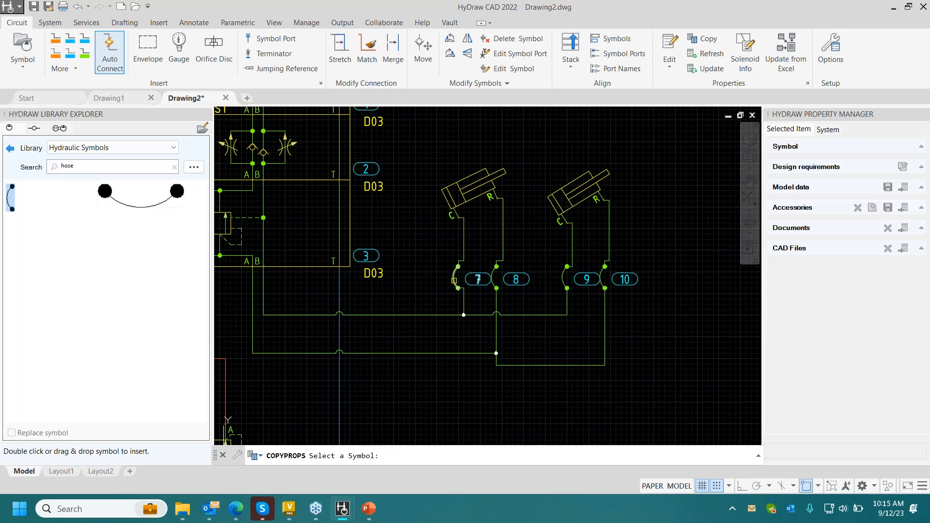
{"action": "left_click", "coordinate": [454, 280]}
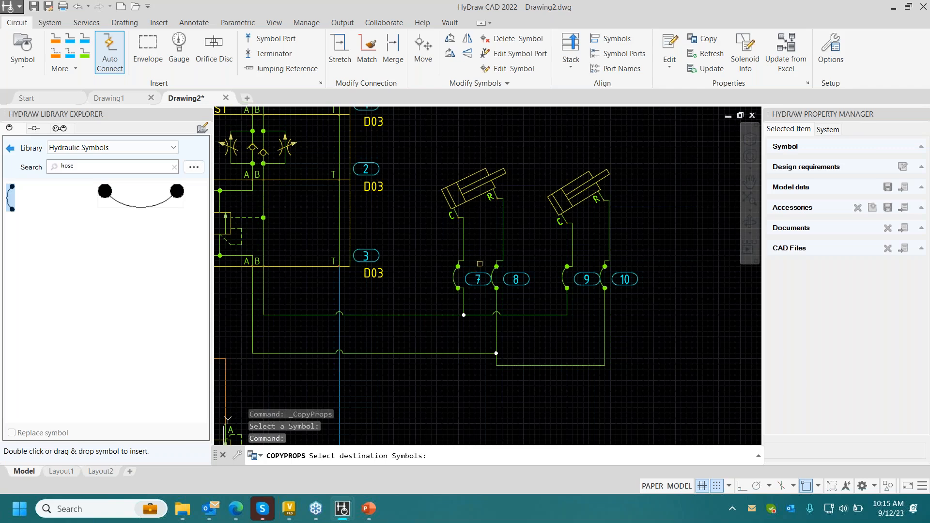
{"action": "left_click", "coordinate": [495, 272]}
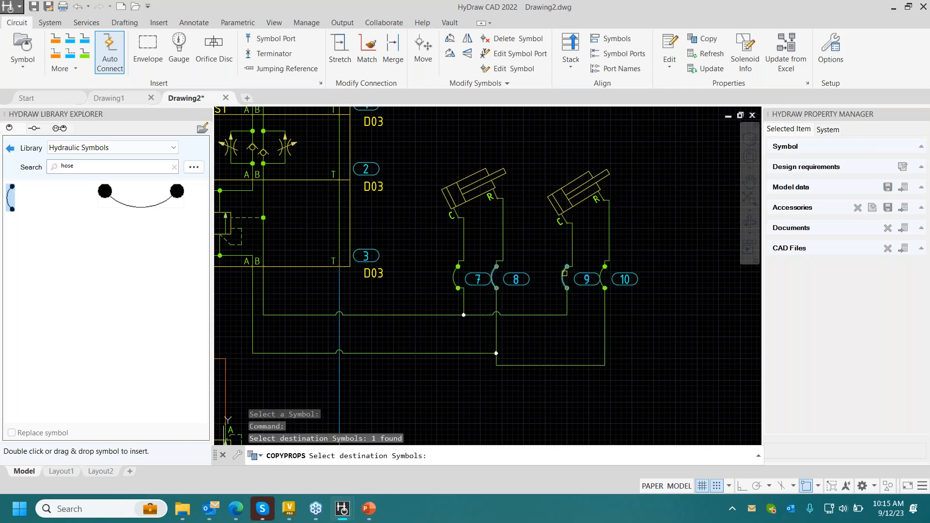
{"action": "left_click", "coordinate": [569, 275]}
{"action": "left_click", "coordinate": [602, 273]}
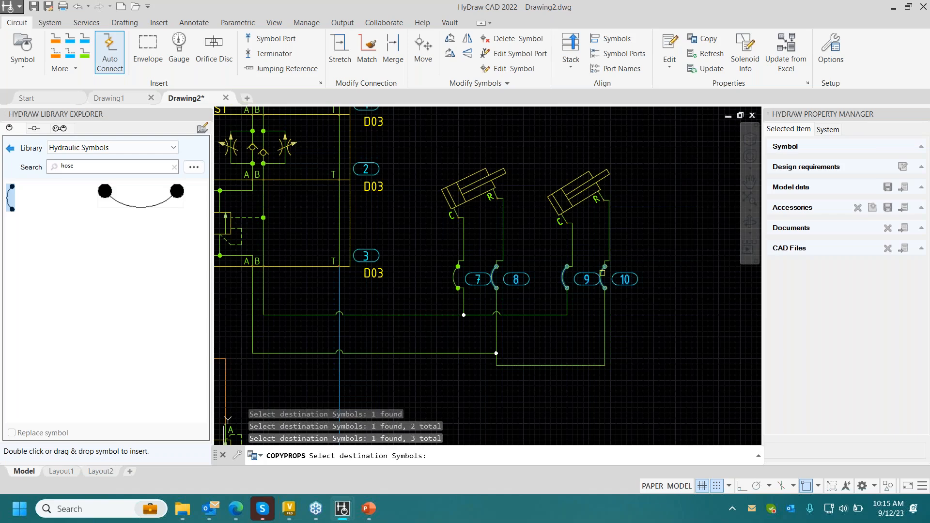
{"action": "key", "text": "Return"}
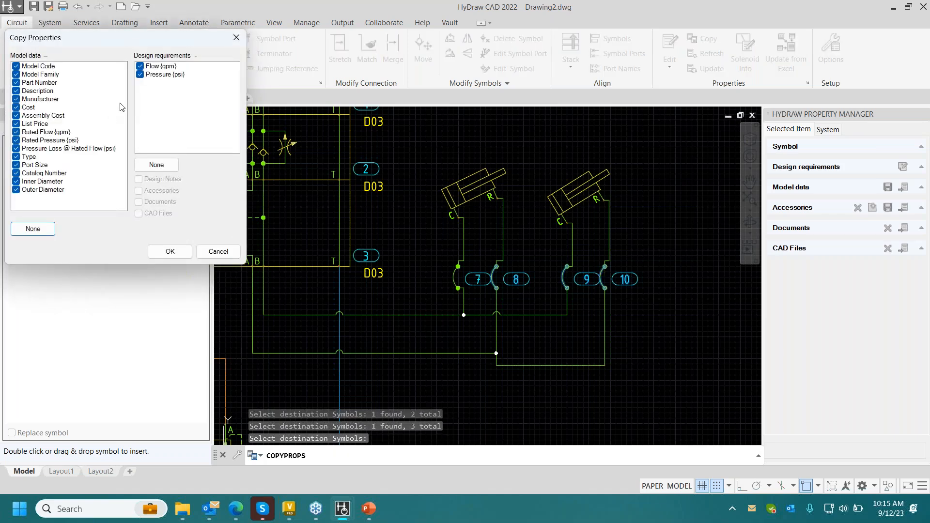
{"action": "left_click", "coordinate": [170, 252]}
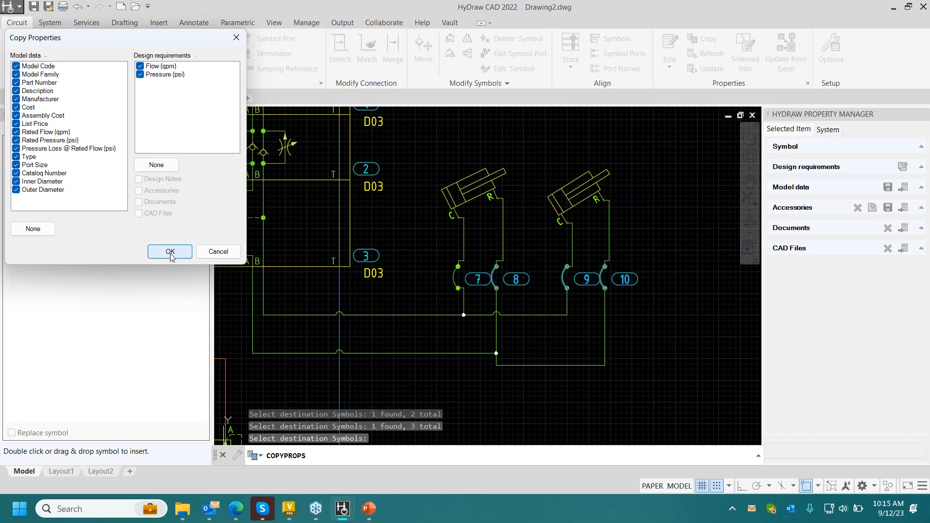
{"action": "key", "text": "Return"}
- Check the model data of hose 8 on the first cylinder's R side
{"action": "left_click", "coordinate": [496, 270]}
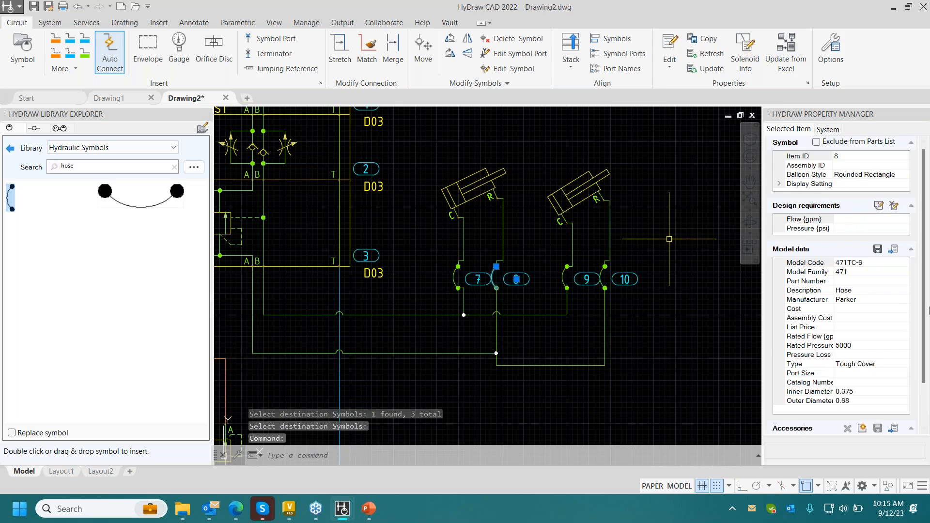
{"action": "scroll", "coordinate": [928, 310], "scroll_direction": "down", "scroll_amount": 3}
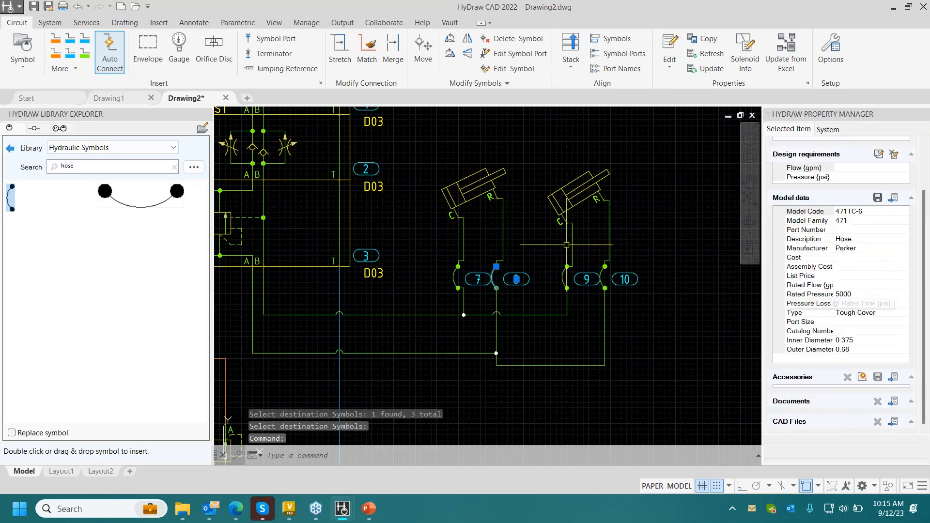
{"action": "key", "text": "Escape"}
- Generate a parts list from all symbols in the drawing, grouping identical items and using the HyDraw default format
{"action": "scroll", "coordinate": [560, 253], "scroll_direction": "down", "scroll_amount": 1}
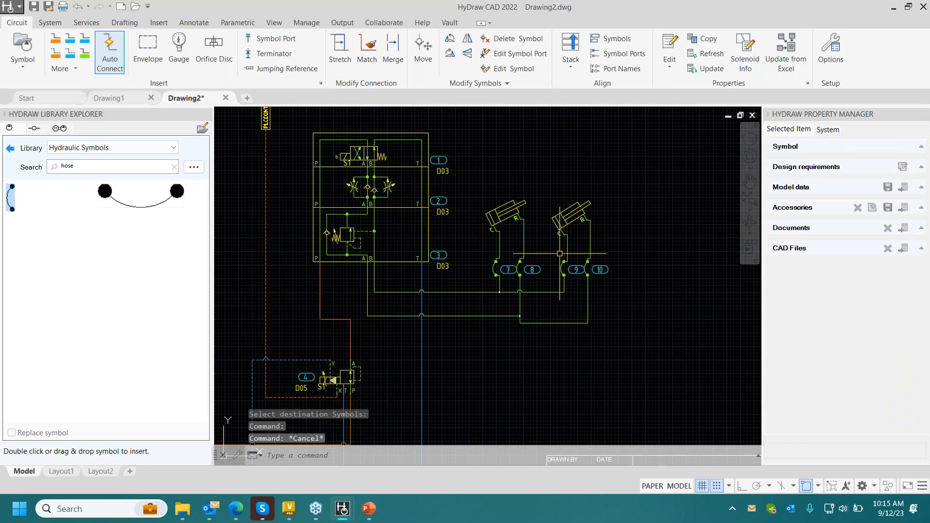
{"action": "middle_click_drag", "start_coordinate": [559, 253], "coordinate": [581, 255]}
{"action": "scroll", "coordinate": [503, 256], "scroll_direction": "down", "scroll_amount": 3}
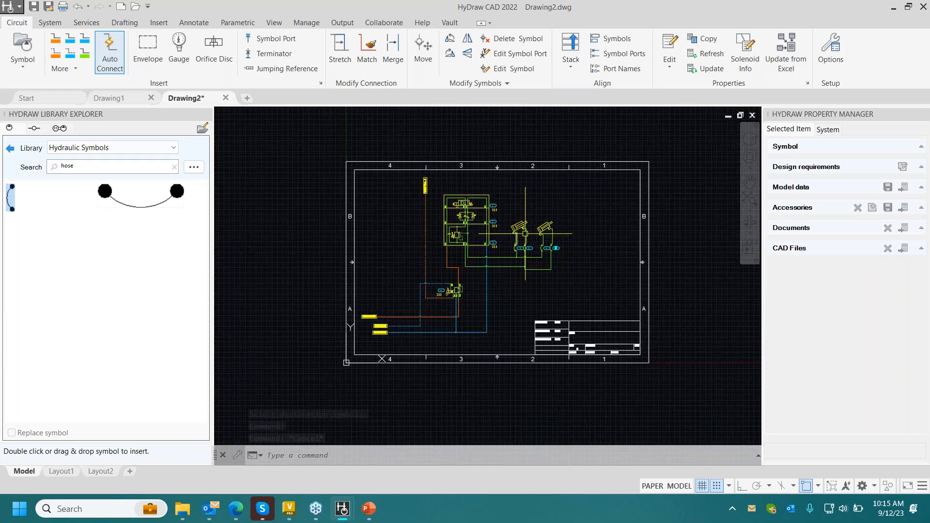
{"action": "scroll", "coordinate": [505, 252], "scroll_direction": "up", "scroll_amount": 1}
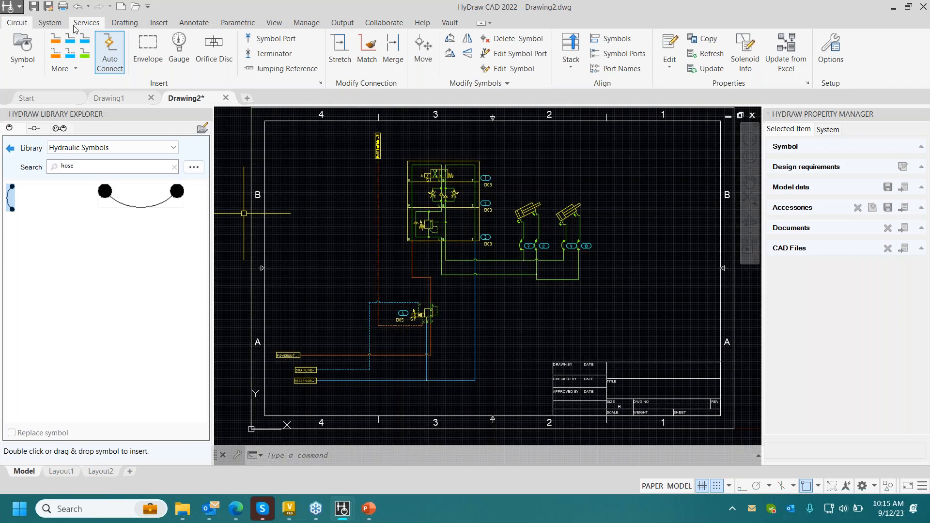
{"action": "left_click", "coordinate": [50, 23]}
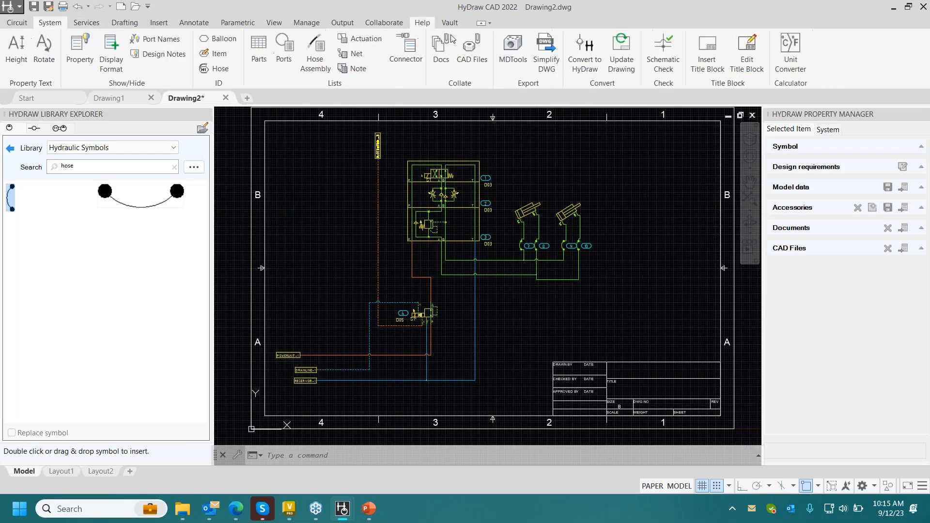
{"action": "left_click", "coordinate": [259, 58]}
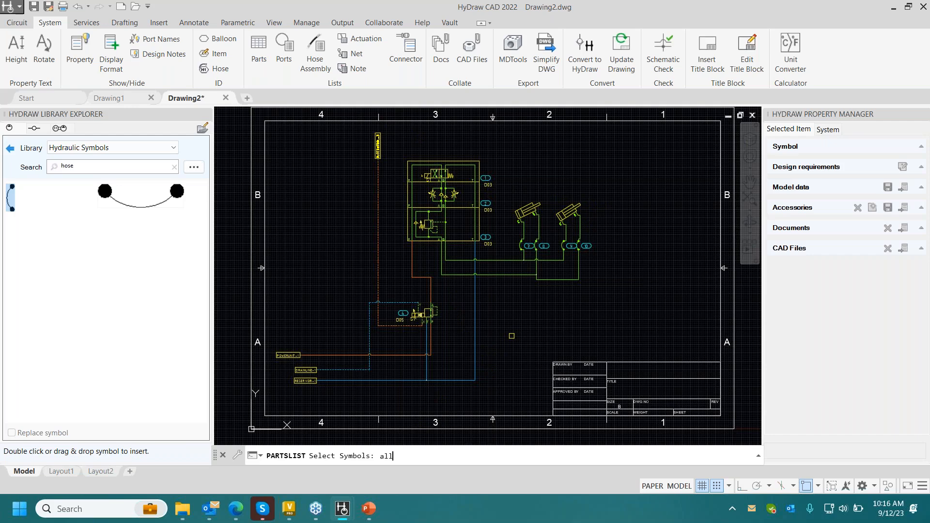
{"action": "key", "text": "Return"}
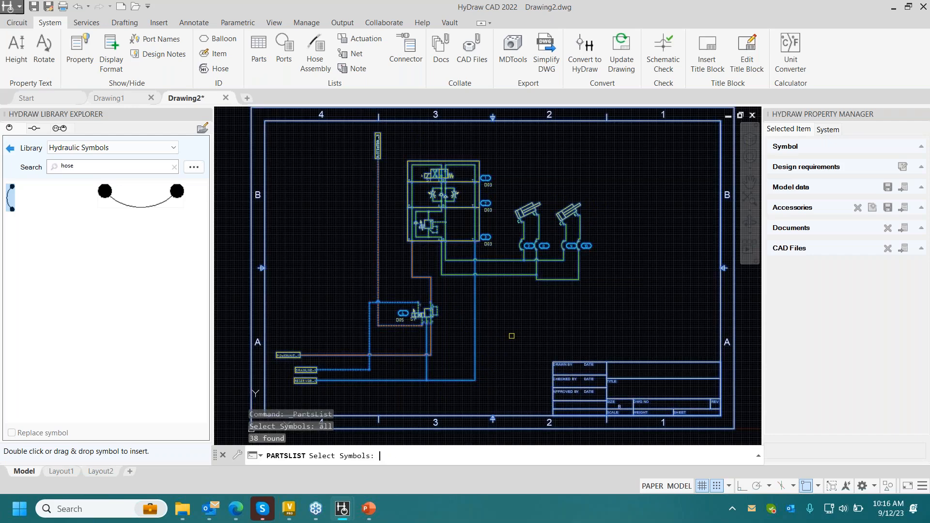
{"action": "key", "text": "Return"}
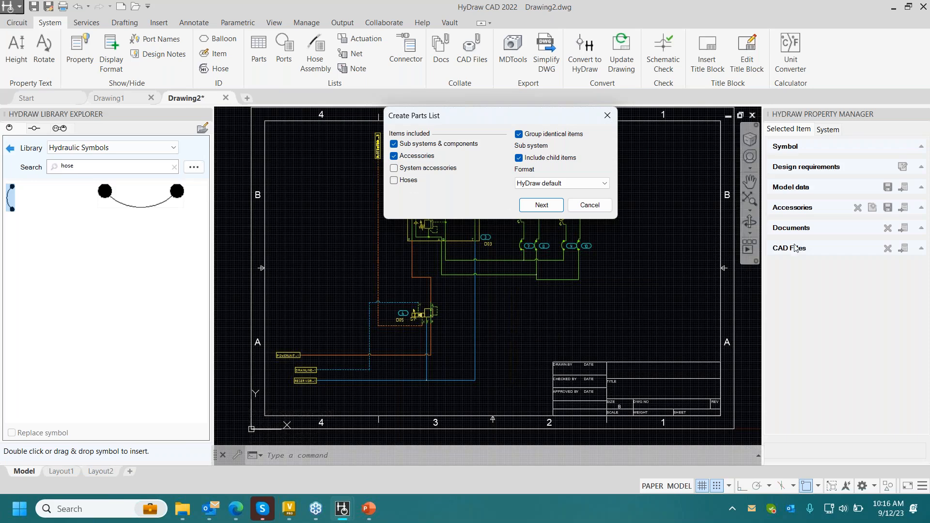
{"action": "left_click", "coordinate": [547, 215]}
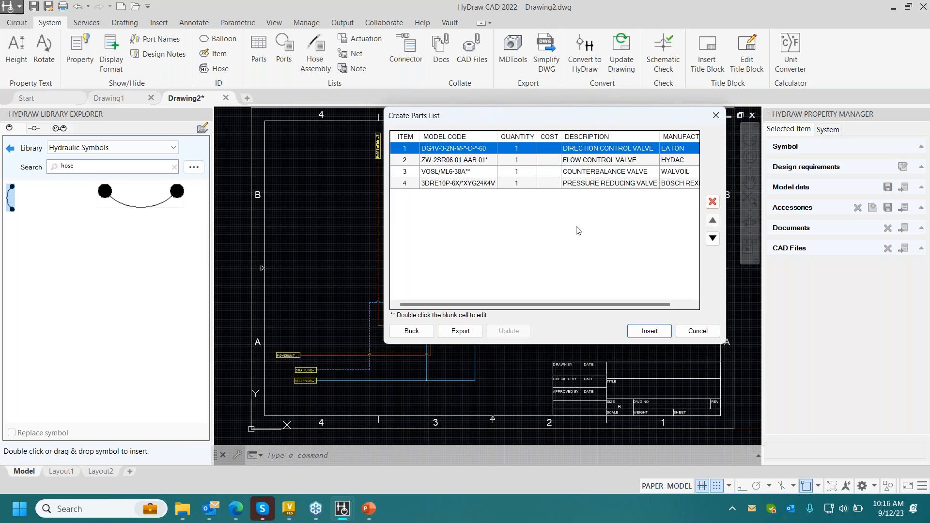
- Review the parts list columns and insert the table along the sheet's top inner border, above the cylinders
{"action": "mouse_move", "coordinate": [554, 303]}
{"action": "left_mouse_down"}
{"action": "mouse_move", "coordinate": [592, 310]}
{"action": "mouse_move", "coordinate": [552, 310]}
{"action": "left_mouse_up"}
{"action": "left_click_drag", "start_coordinate": [576, 305], "coordinate": [595, 305]}
{"action": "left_click", "coordinate": [614, 164]}
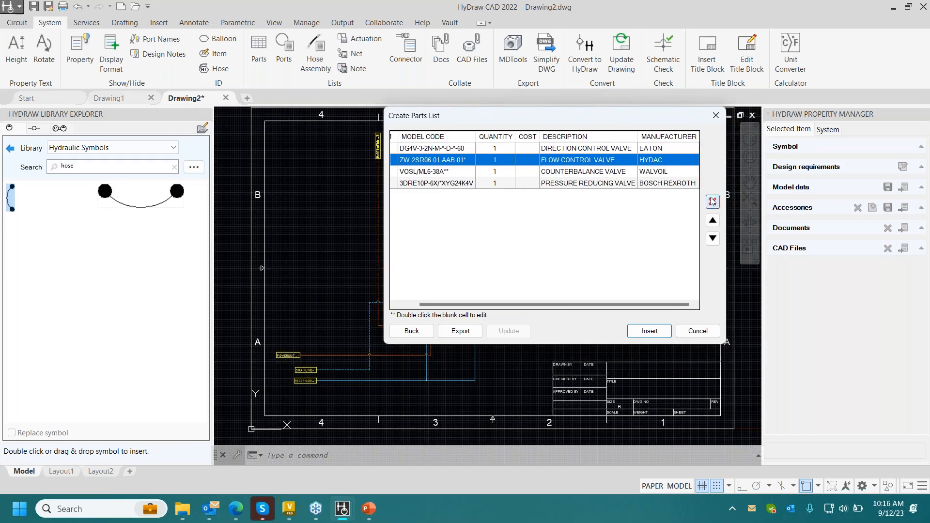
{"action": "left_click", "coordinate": [640, 332]}
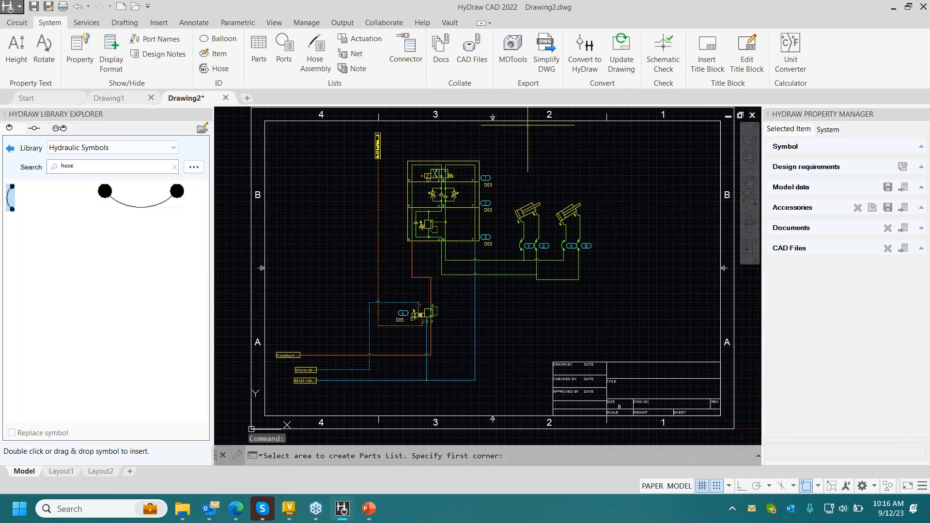
{"action": "left_click", "coordinate": [527, 122]}
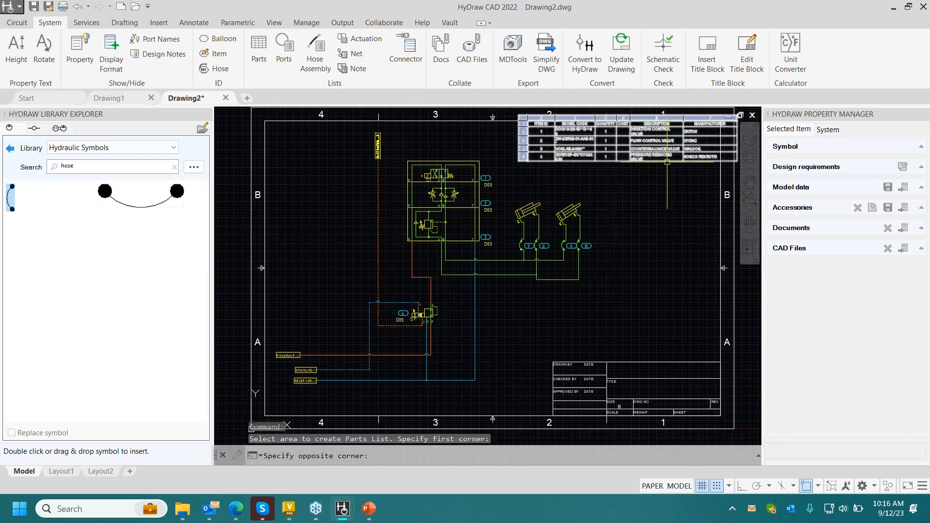
{"action": "scroll", "coordinate": [702, 160], "scroll_direction": "up", "scroll_amount": 3}
{"action": "middle_click_drag", "start_coordinate": [644, 190], "coordinate": [586, 246]}
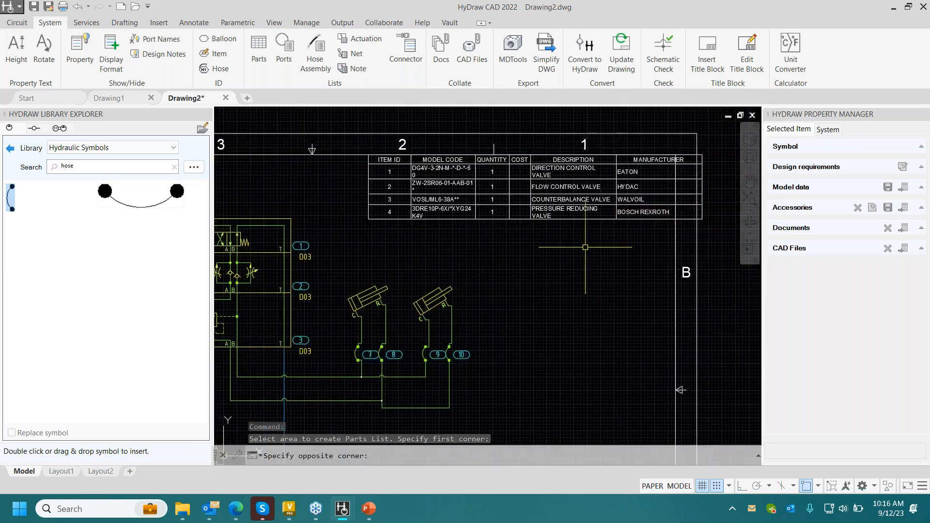
- Narrow the parts list's Manufacturer column so the table ends at the sheet's inner border
{"action": "left_click", "coordinate": [581, 209]}
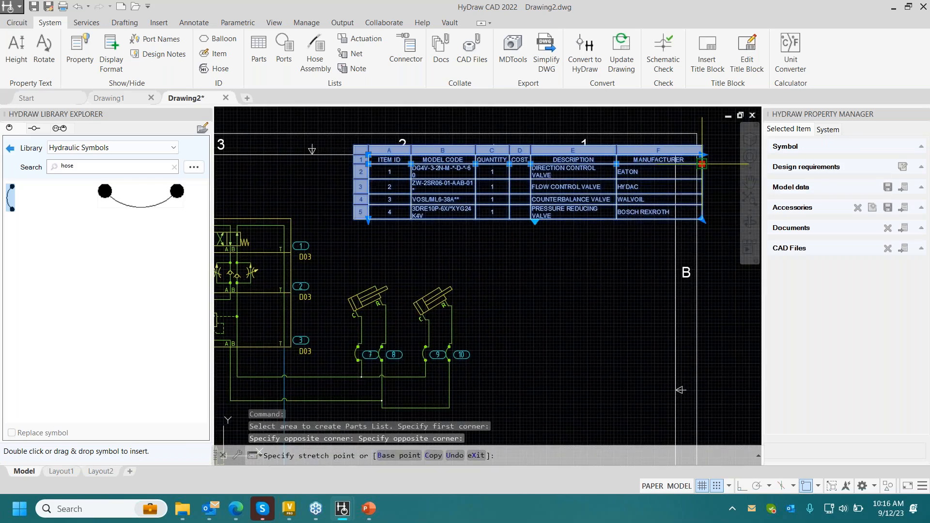
{"action": "left_click", "coordinate": [702, 164]}
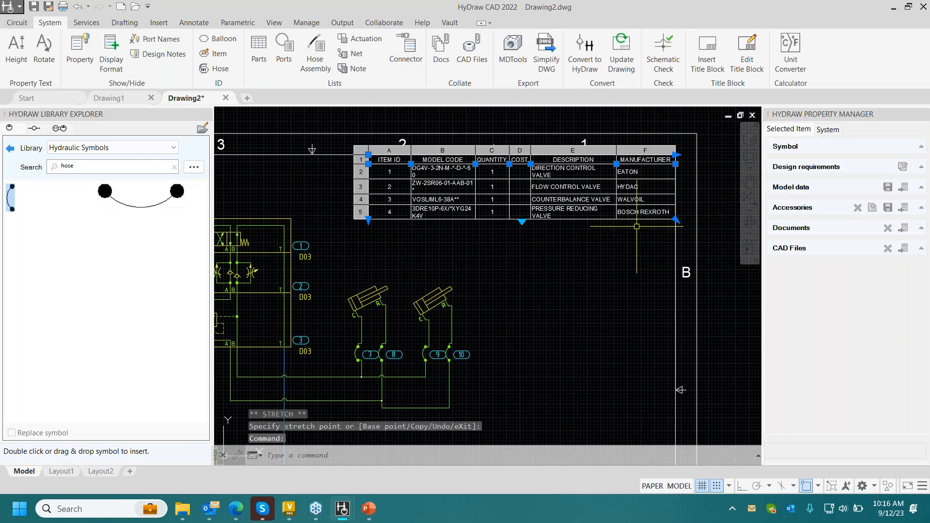
{"action": "key", "text": "Escape"}
- Generate a hose assembly list for hoses 7 to 10 in the HyDraw default format and review its diameter columns
{"action": "scroll", "coordinate": [569, 243], "scroll_direction": "down", "scroll_amount": 3}
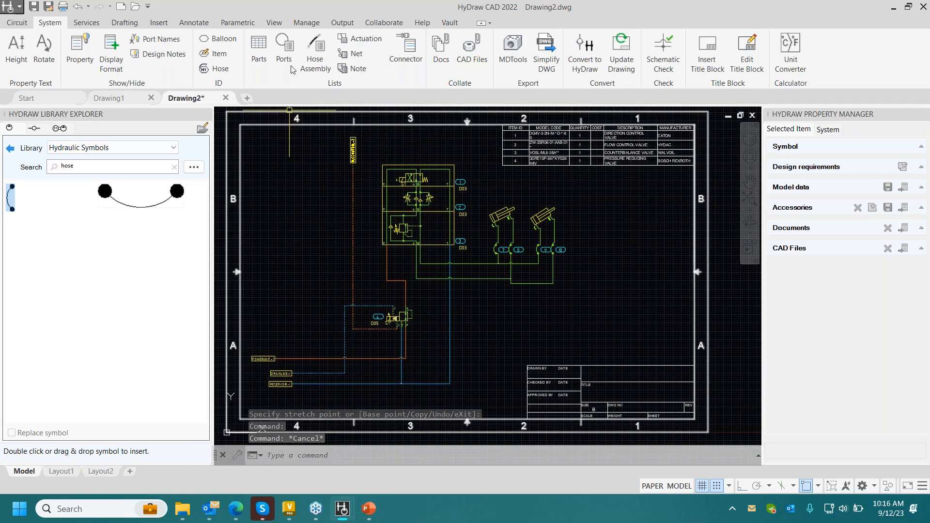
{"action": "left_click", "coordinate": [315, 52]}
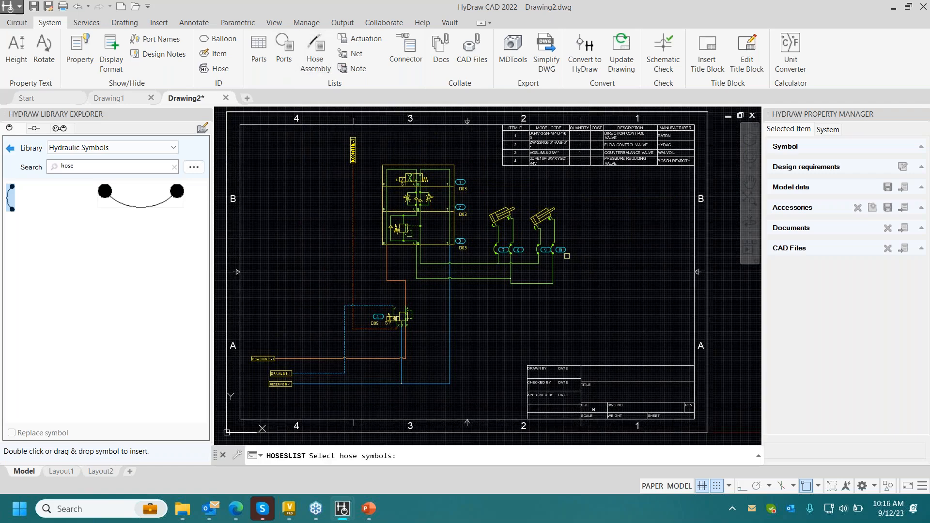
{"action": "left_click", "coordinate": [577, 239]}
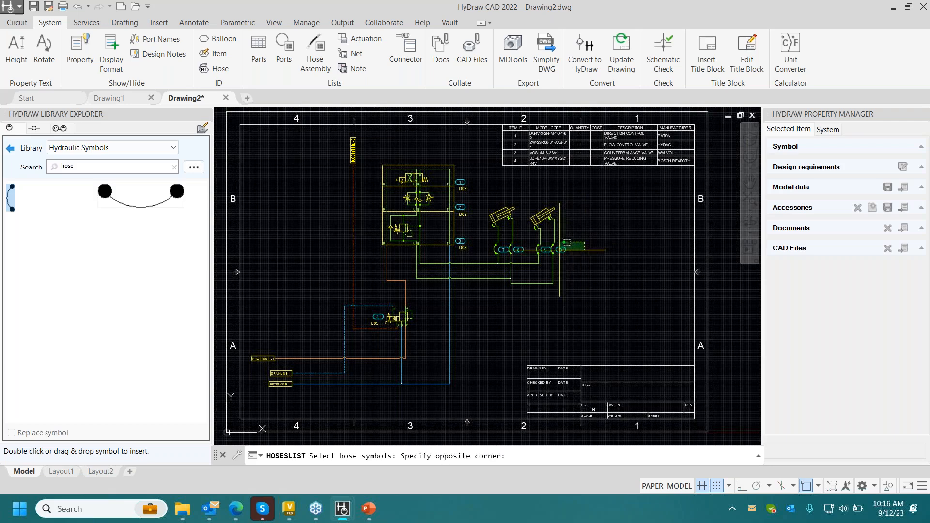
{"action": "left_click", "coordinate": [484, 259]}
{"action": "key", "text": "Return"}
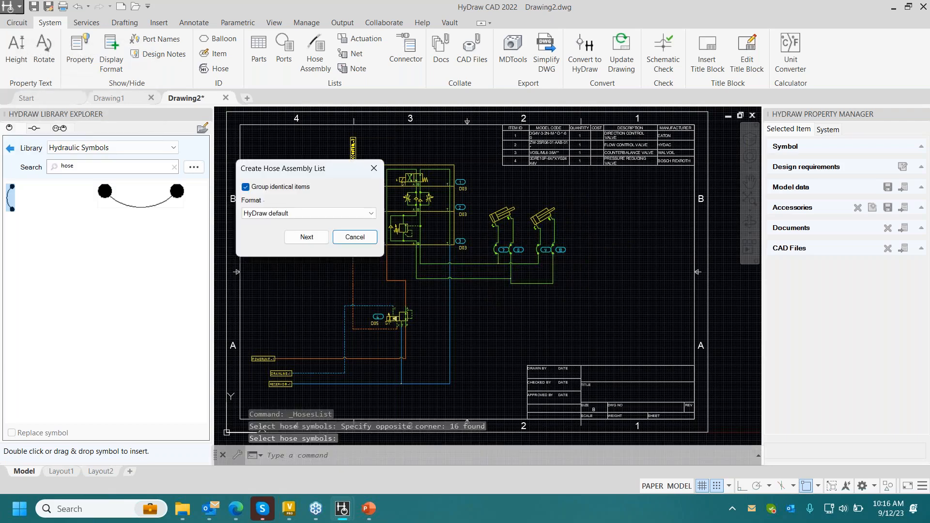
{"action": "left_click", "coordinate": [306, 237]}
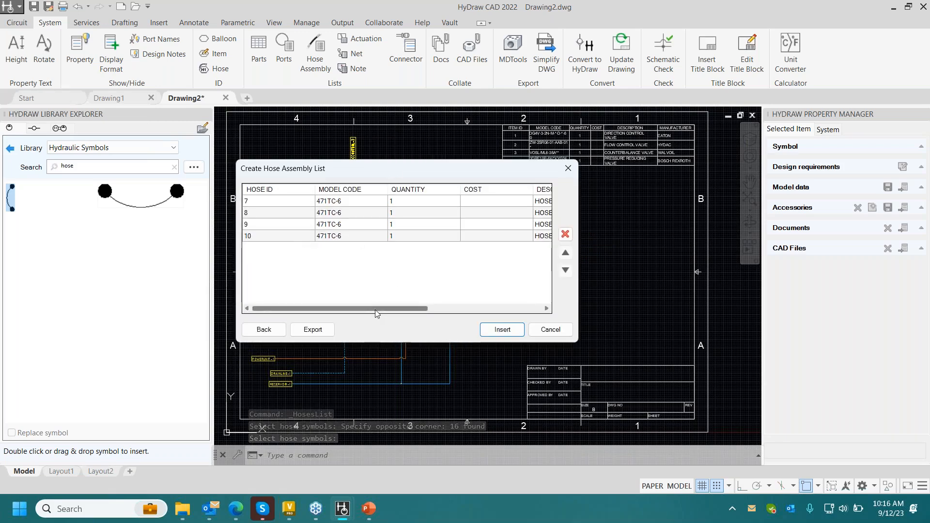
{"action": "left_click_drag", "start_coordinate": [375, 310], "coordinate": [495, 305]}
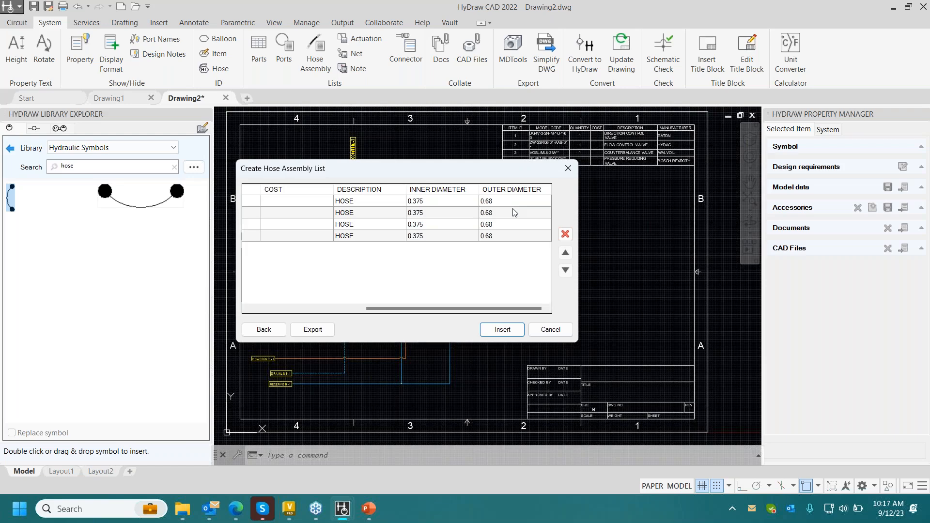
- Launch HyDraw Library Manager 2022 and open the model properties of the components
{"action": "key", "text": "super"}
{"action": "type", "text": "hydraw"}
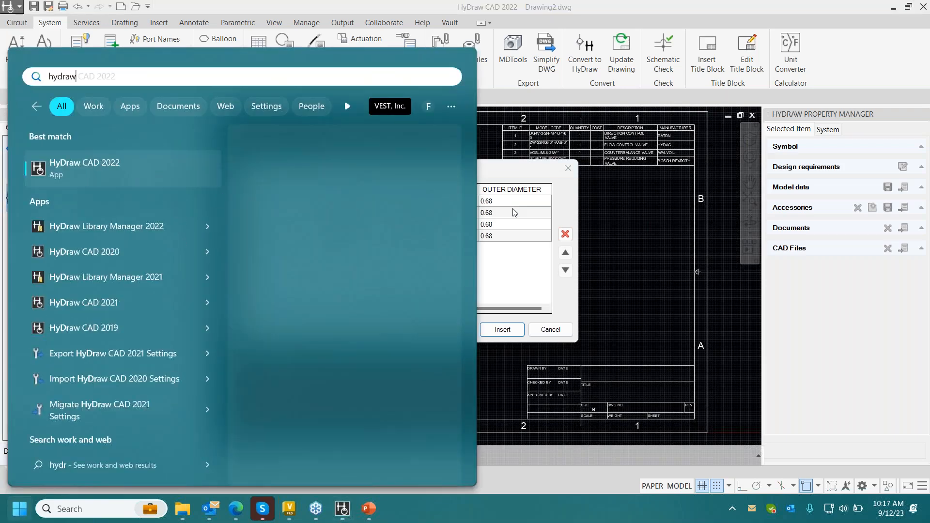
{"action": "key", "text": "Down"}
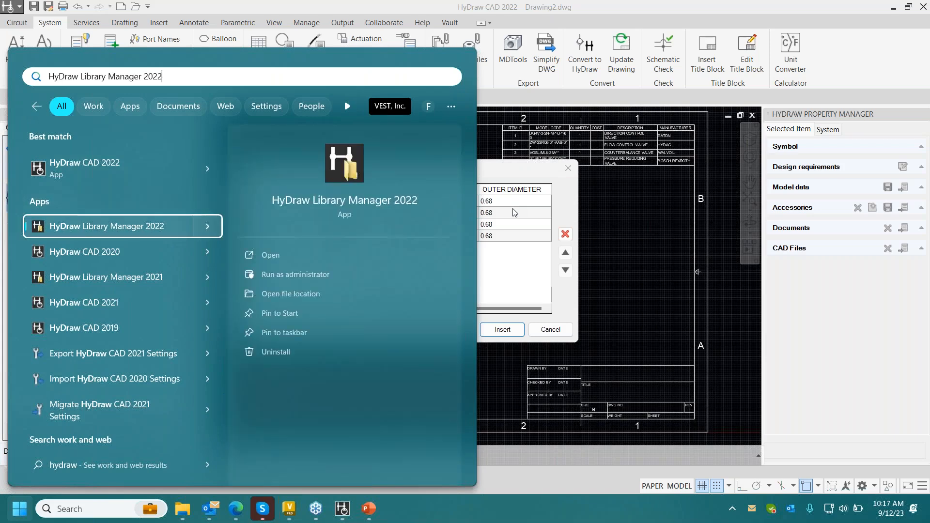
{"action": "key", "text": "Return"}
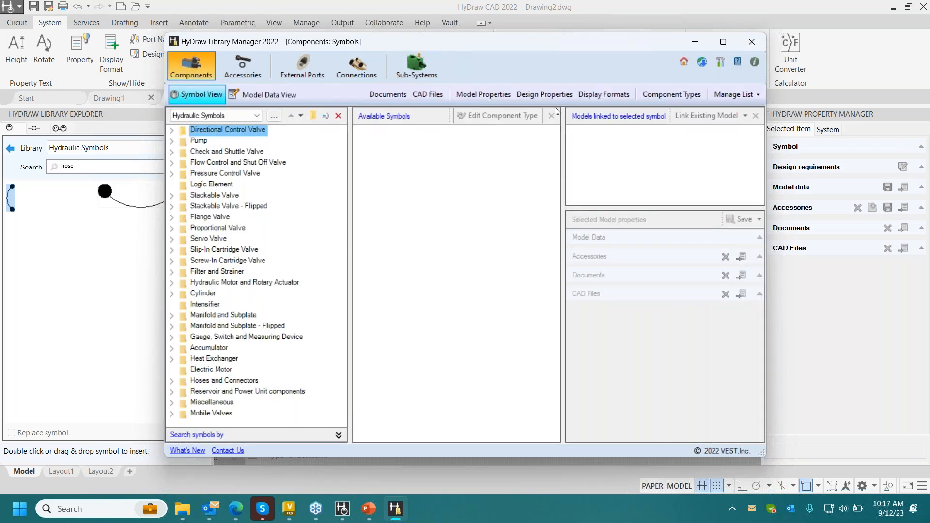
{"action": "left_click", "coordinate": [500, 96]}
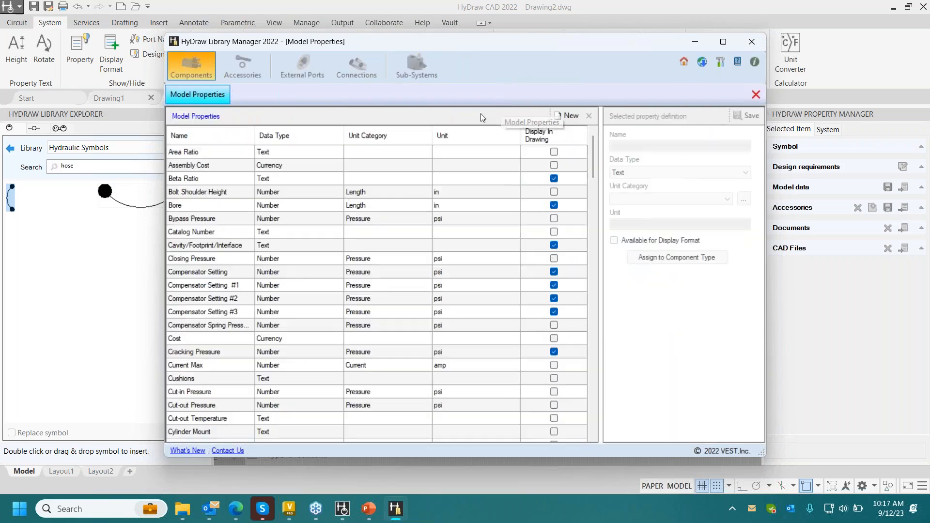
- Try assigning the Inner Diameter model property to the Hose component type
{"action": "scroll", "coordinate": [372, 256], "scroll_direction": "down", "scroll_amount": 8}
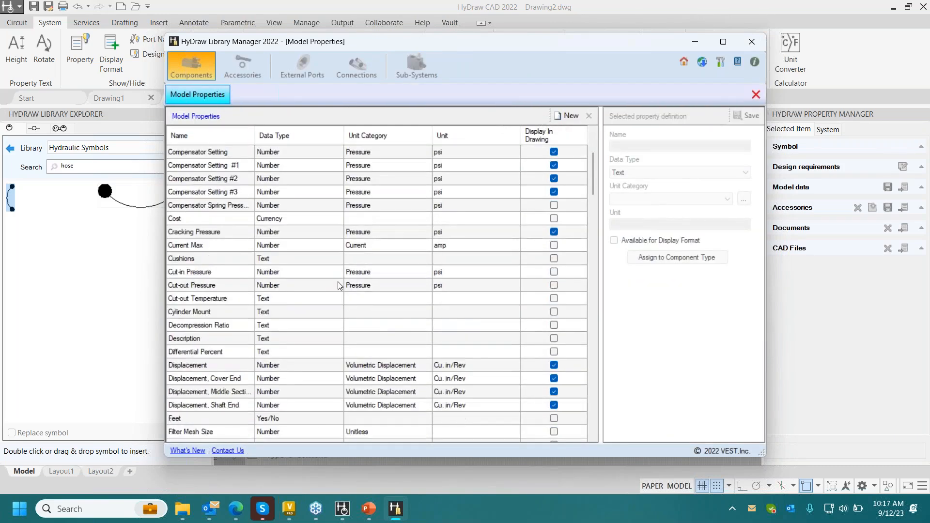
{"action": "scroll", "coordinate": [300, 318], "scroll_direction": "down", "scroll_amount": 5}
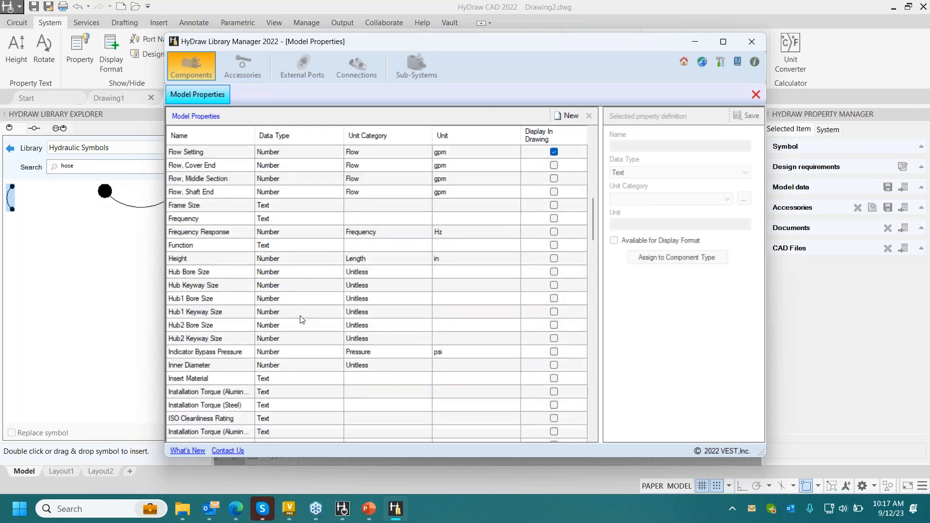
{"action": "left_click", "coordinate": [196, 287]}
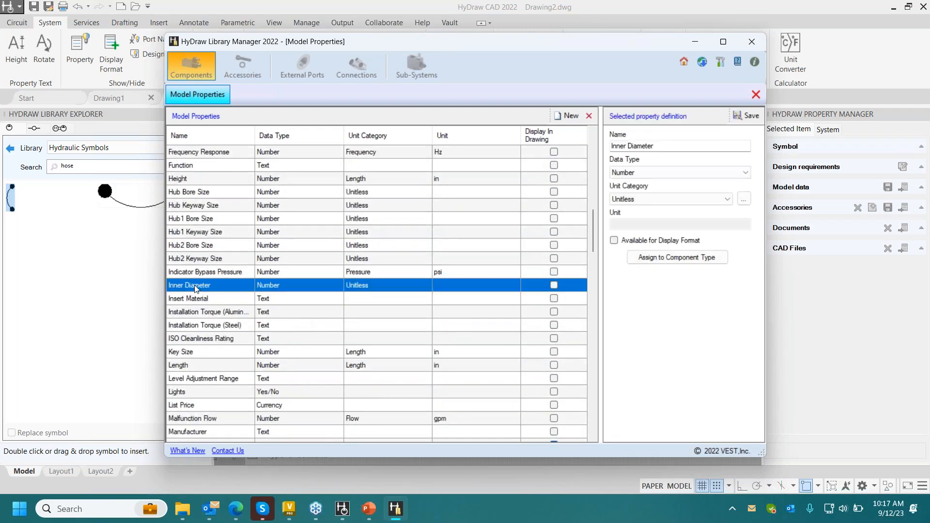
{"action": "left_click", "coordinate": [687, 262]}
{"action": "scroll", "coordinate": [386, 216], "scroll_direction": "down", "scroll_amount": 5}
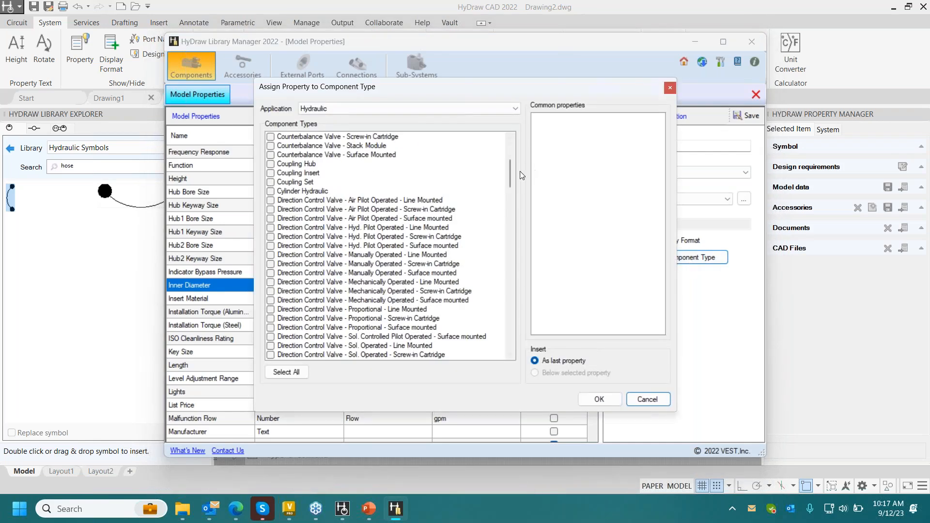
{"action": "left_click_drag", "start_coordinate": [512, 176], "coordinate": [511, 219]}
{"action": "left_click", "coordinate": [333, 202]}
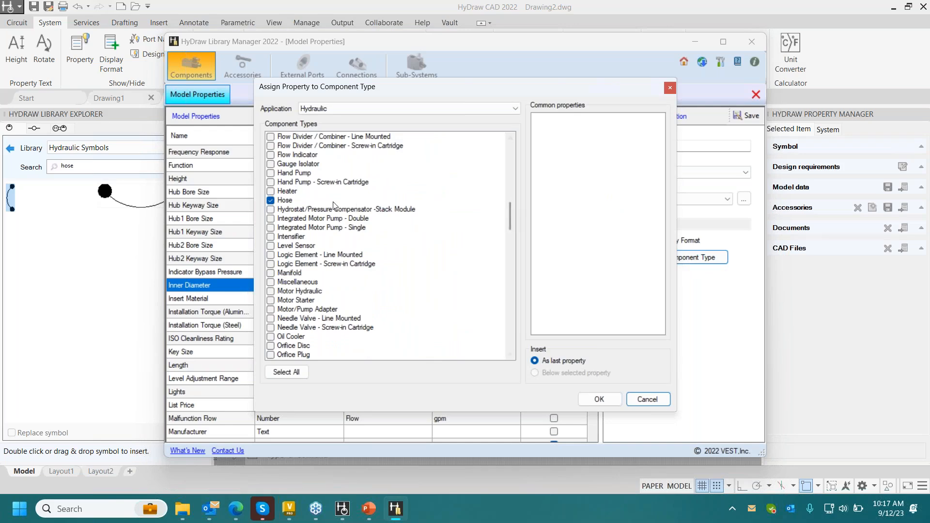
{"action": "left_click", "coordinate": [657, 400]}
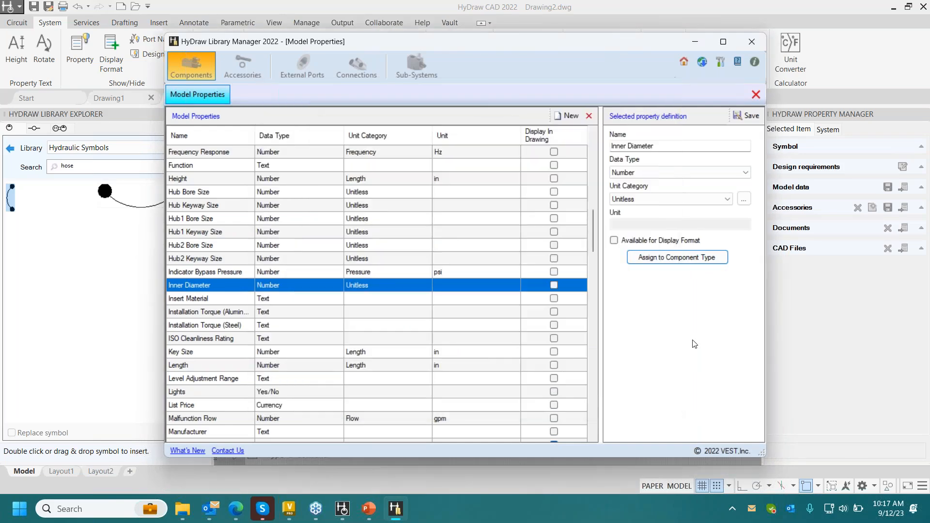
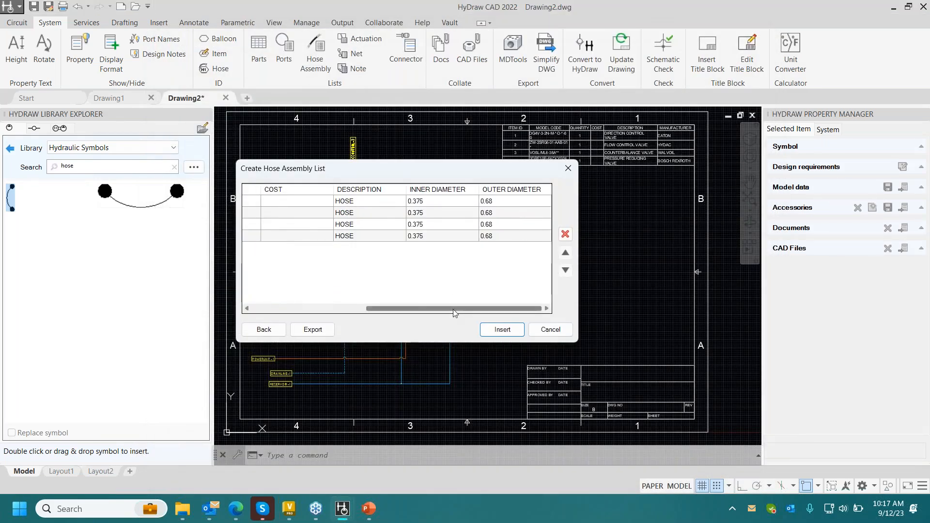
- Insert the hose assembly list for hoses 7 to 10 into the drawing directly below the parts list
{"action": "left_click_drag", "start_coordinate": [453, 309], "coordinate": [492, 308]}
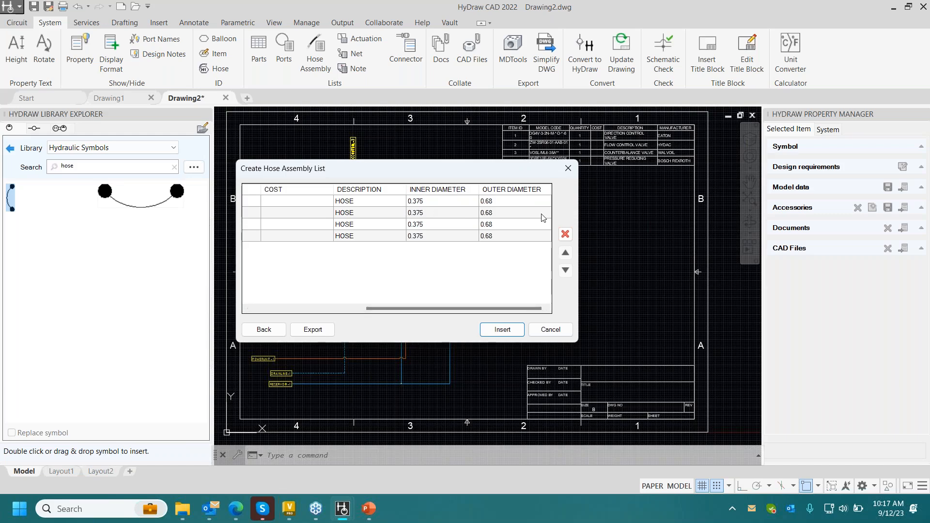
{"action": "left_click_drag", "start_coordinate": [533, 169], "coordinate": [759, 149]}
{"action": "left_click_drag", "start_coordinate": [504, 151], "coordinate": [542, 139]}
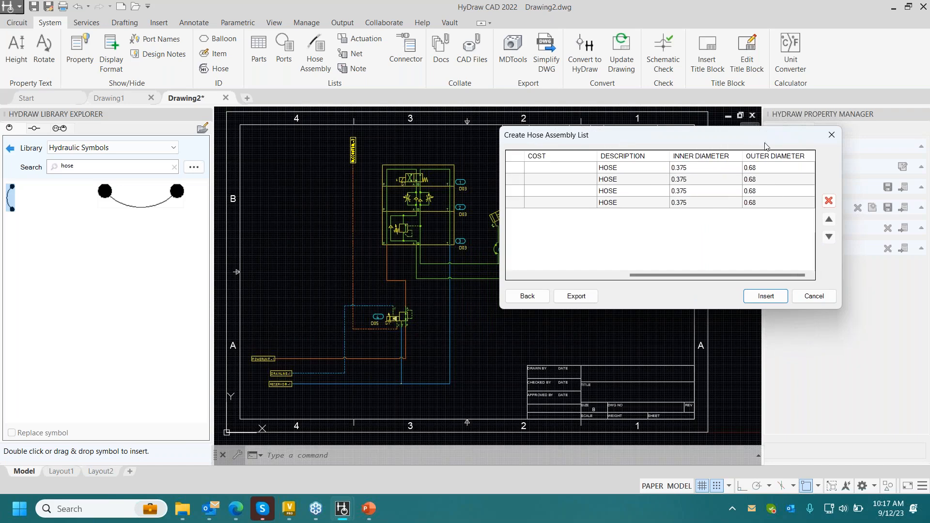
{"action": "left_click", "coordinate": [766, 296]}
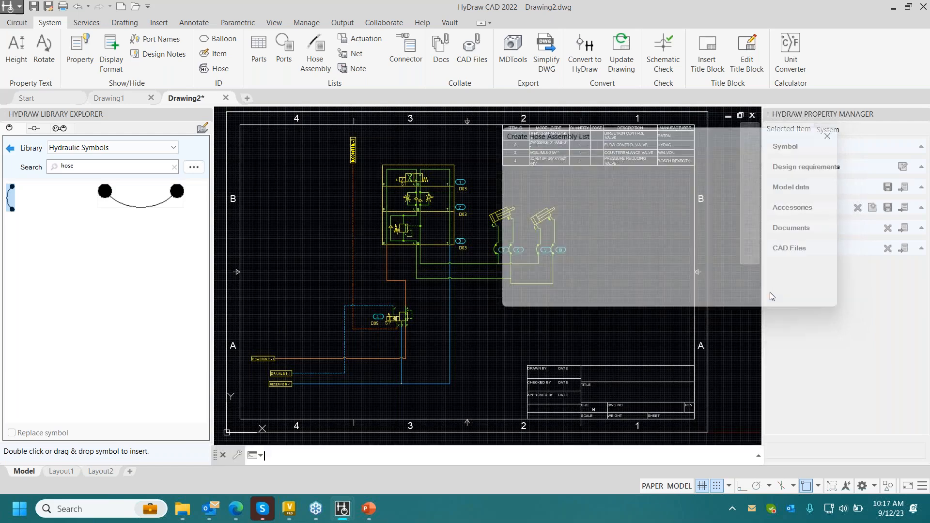
{"action": "left_click", "coordinate": [502, 166]}
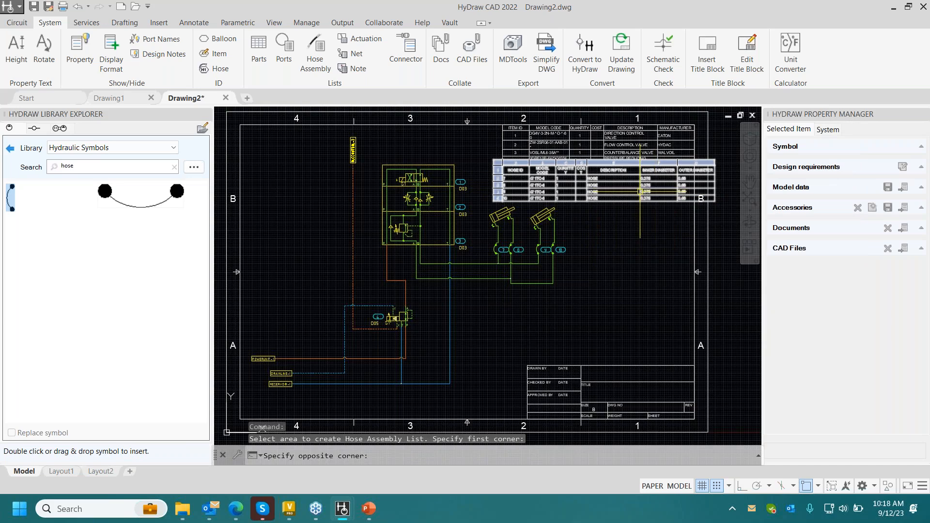
- Narrow the hose list's Description, Inner Diameter and Outer Diameter columns so the table ends at the sheet's inner border
{"action": "scroll", "coordinate": [638, 191], "scroll_direction": "up", "scroll_amount": 2}
{"action": "left_click", "coordinate": [639, 192]}
{"action": "left_click", "coordinate": [639, 165]}
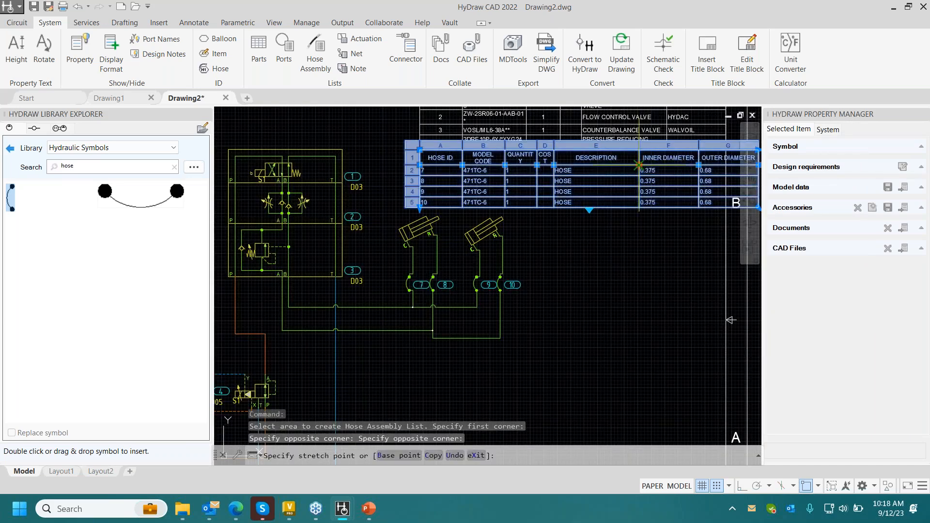
{"action": "left_click", "coordinate": [624, 165]}
{"action": "left_click", "coordinate": [697, 166]}
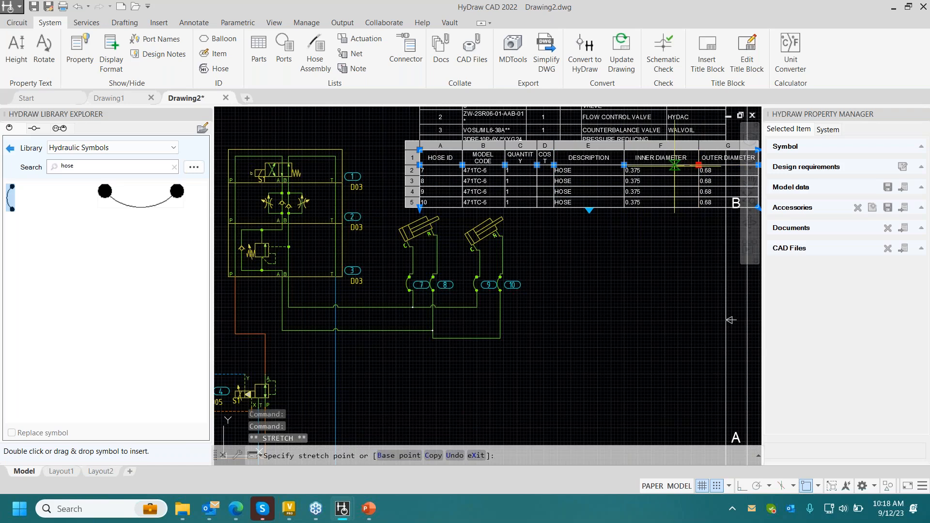
{"action": "left_click", "coordinate": [688, 166]}
{"action": "middle_click_drag", "start_coordinate": [730, 320], "coordinate": [667, 346]}
{"action": "left_click", "coordinate": [695, 191]}
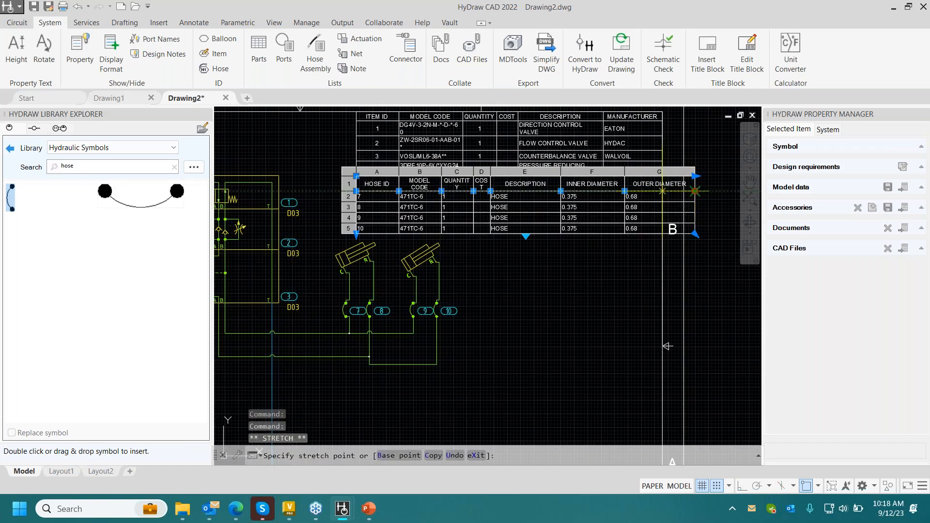
{"action": "left_click", "coordinate": [662, 191]}
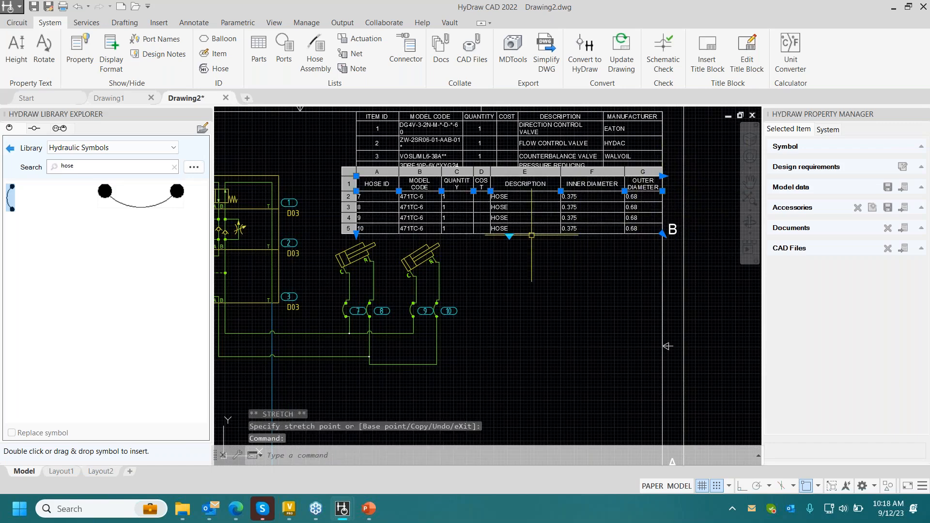
{"action": "key", "text": "Escape"}
- Widen the hose list's Quantity and Cost columns so each heading fits on one line
{"action": "scroll", "coordinate": [536, 258], "scroll_direction": "down", "scroll_amount": 1}
{"action": "scroll", "coordinate": [455, 208], "scroll_direction": "up", "scroll_amount": 3}
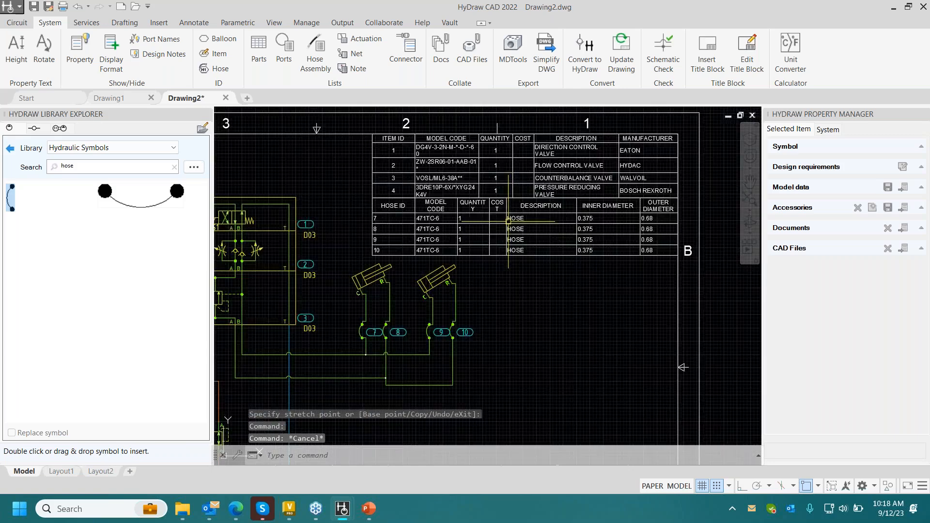
{"action": "left_click", "coordinate": [452, 211]}
{"action": "left_click", "coordinate": [450, 216]}
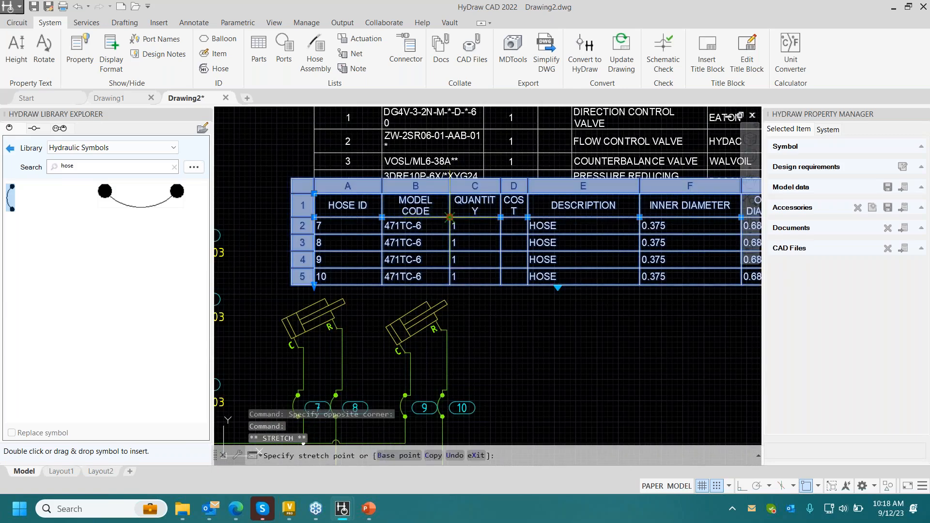
{"action": "left_click", "coordinate": [443, 216]}
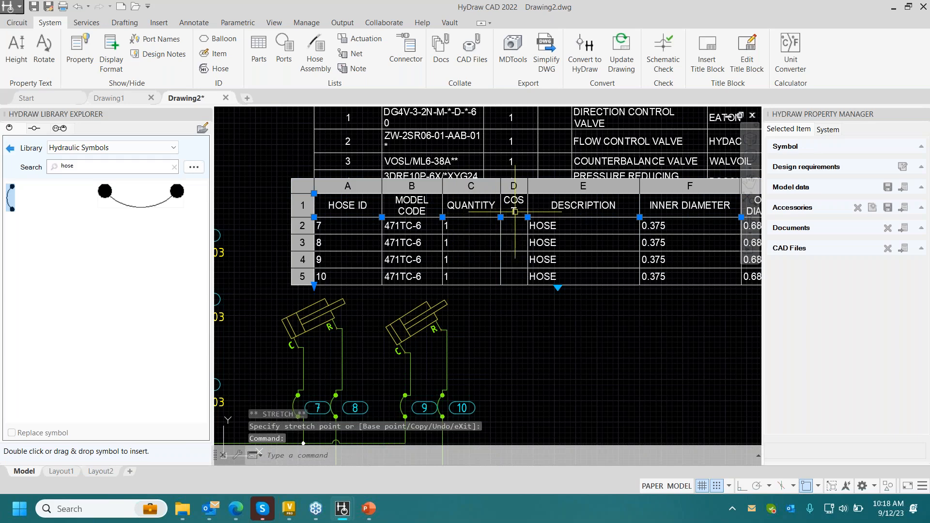
{"action": "left_click", "coordinate": [496, 213]}
{"action": "left_click", "coordinate": [496, 217]}
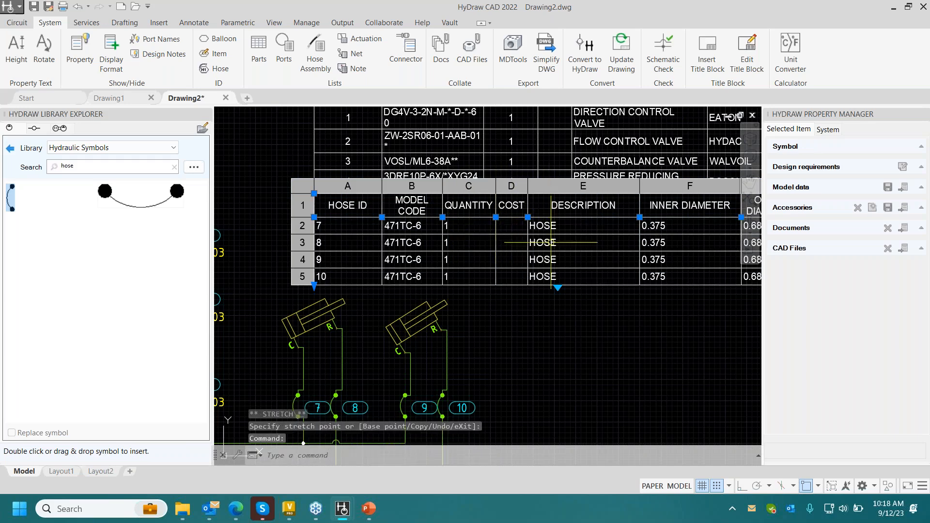
{"action": "key", "text": "Escape"}
{"action": "scroll", "coordinate": [549, 246], "scroll_direction": "down", "scroll_amount": 4}
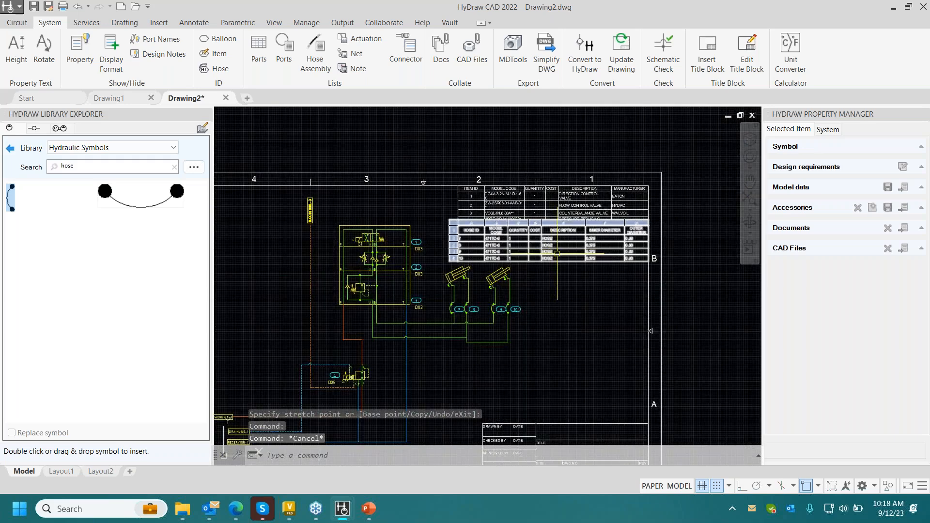
- Examine the application's column settings for the parts list and hose assembly list in the HyDraw Options, leaving them unchanged
{"action": "left_click", "coordinate": [17, 22]}
{"action": "left_click", "coordinate": [822, 59]}
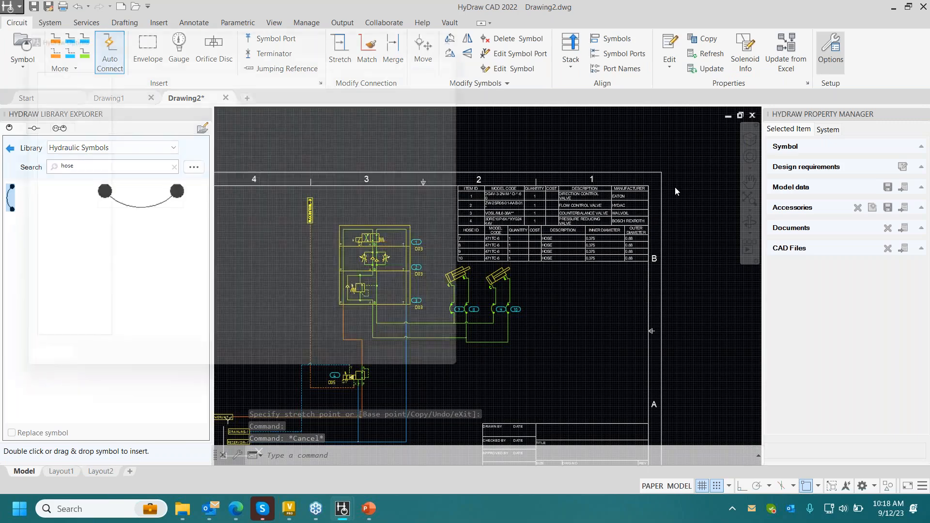
{"action": "left_click", "coordinate": [96, 45]}
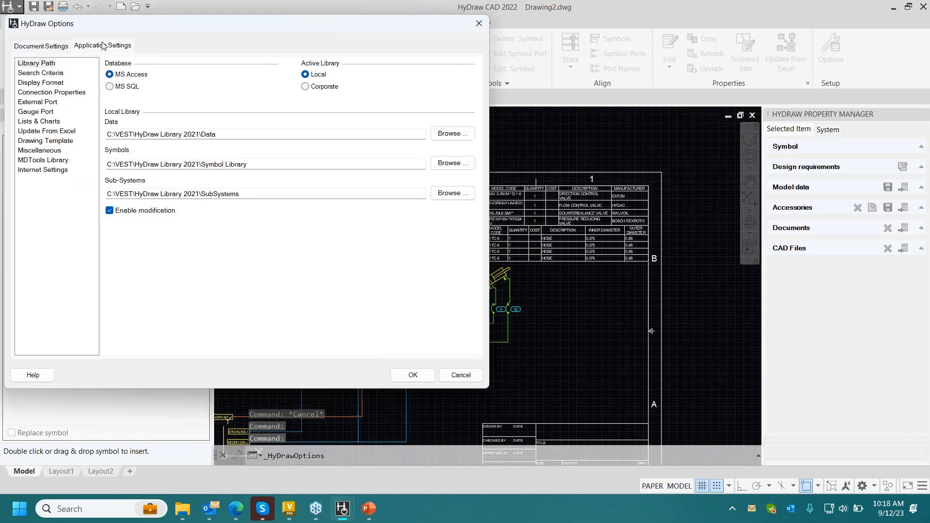
{"action": "left_click", "coordinate": [53, 121]}
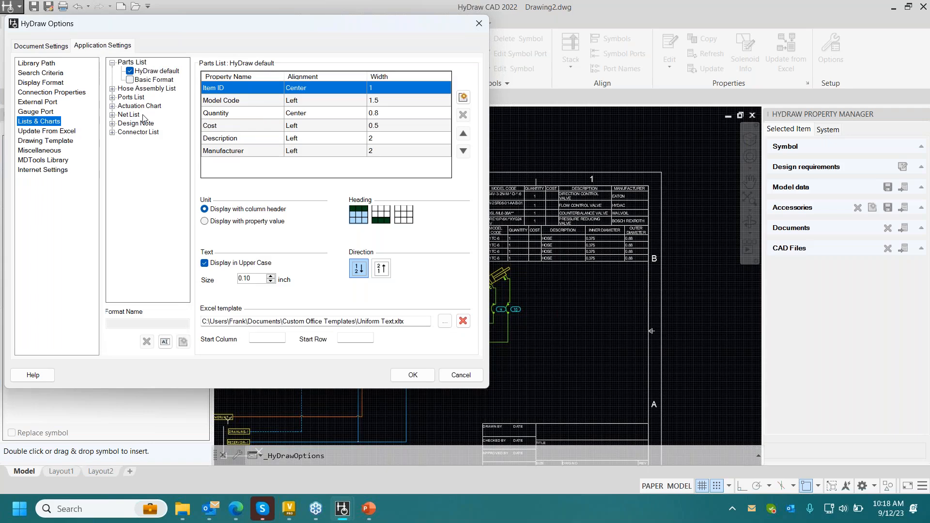
{"action": "left_click", "coordinate": [466, 101]}
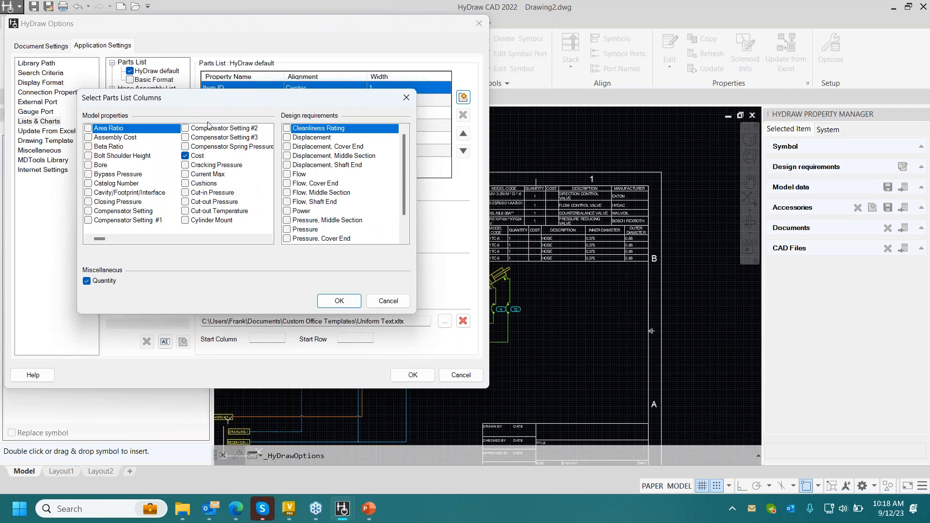
{"action": "left_click", "coordinate": [406, 98]}
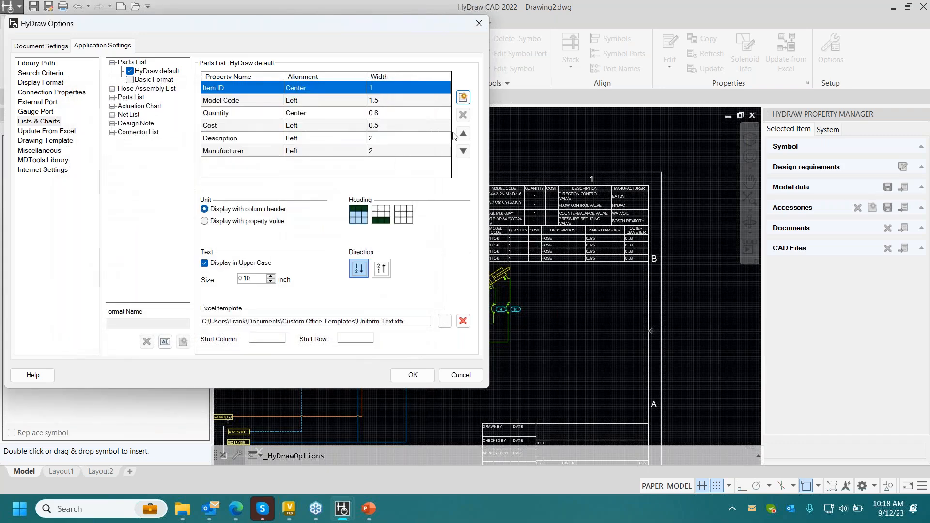
{"action": "left_click", "coordinate": [334, 112]}
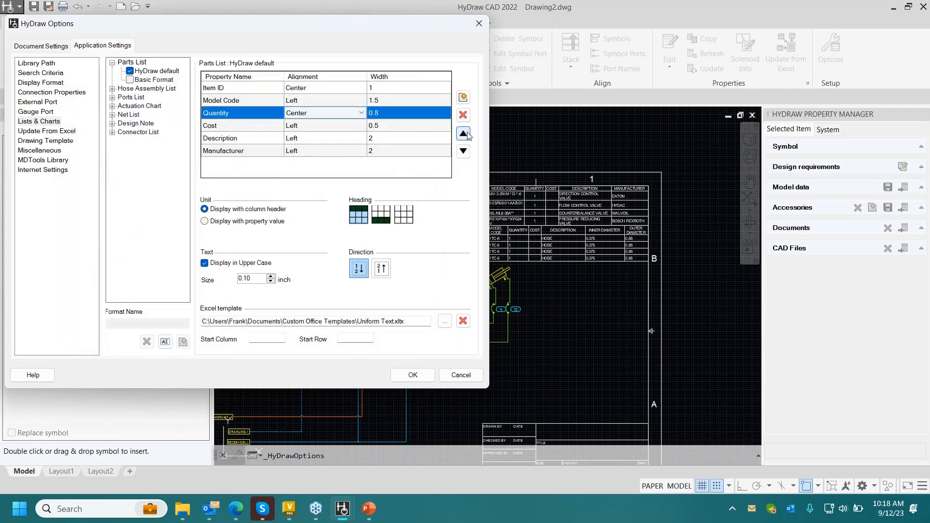
{"action": "left_click", "coordinate": [141, 89]}
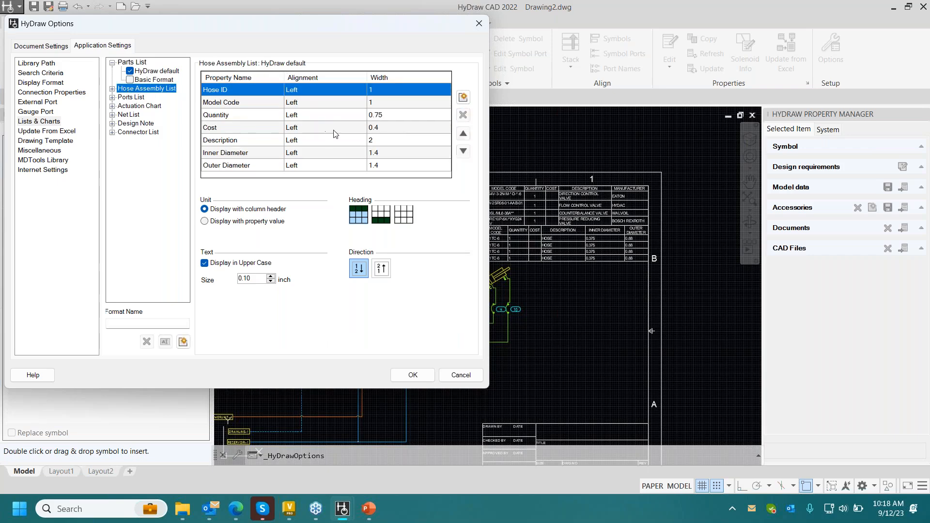
{"action": "left_click", "coordinate": [260, 153]}
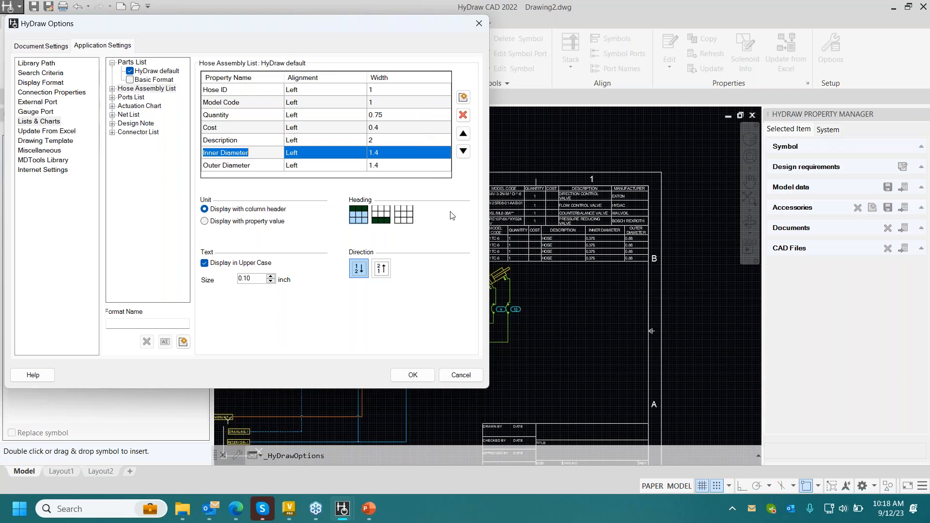
{"action": "left_click", "coordinate": [455, 374]}
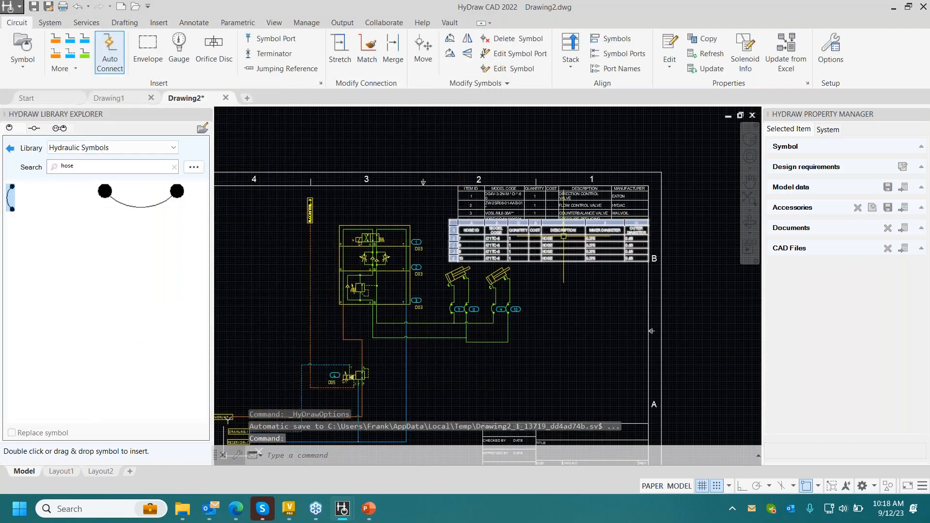
- Create an Extend function and assign it to solenoid S1 of the top directional valve in the stack
{"action": "scroll", "coordinate": [562, 278], "scroll_direction": "up", "scroll_amount": 2}
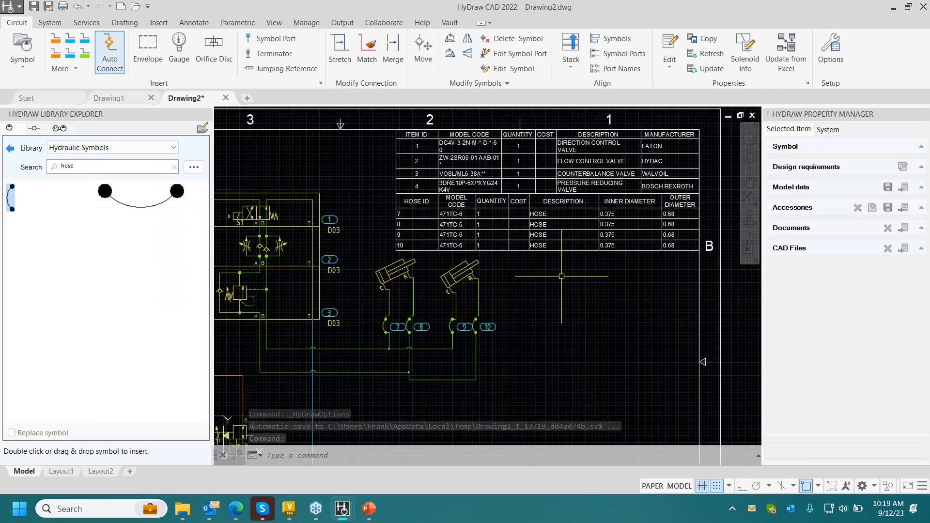
{"action": "middle_click_drag", "start_coordinate": [269, 209], "coordinate": [382, 194]}
{"action": "left_click", "coordinate": [382, 194]}
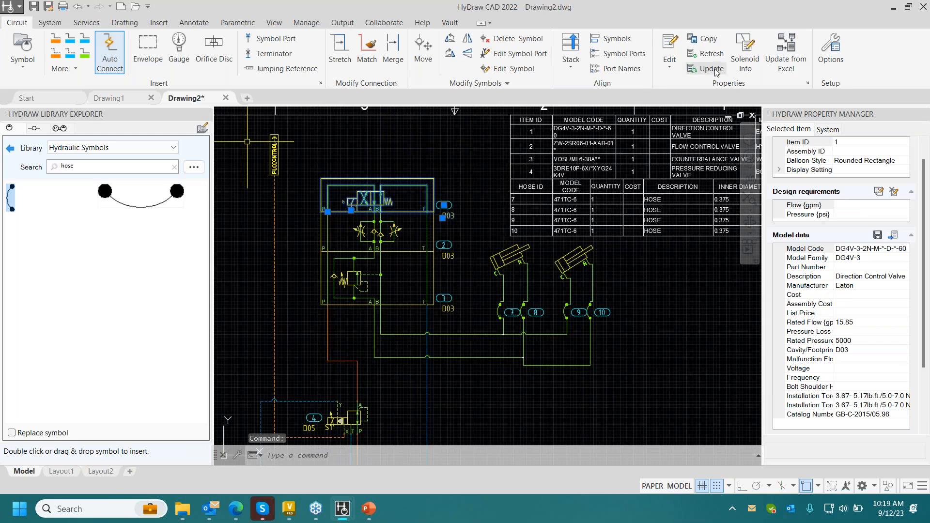
{"action": "left_click", "coordinate": [745, 51]}
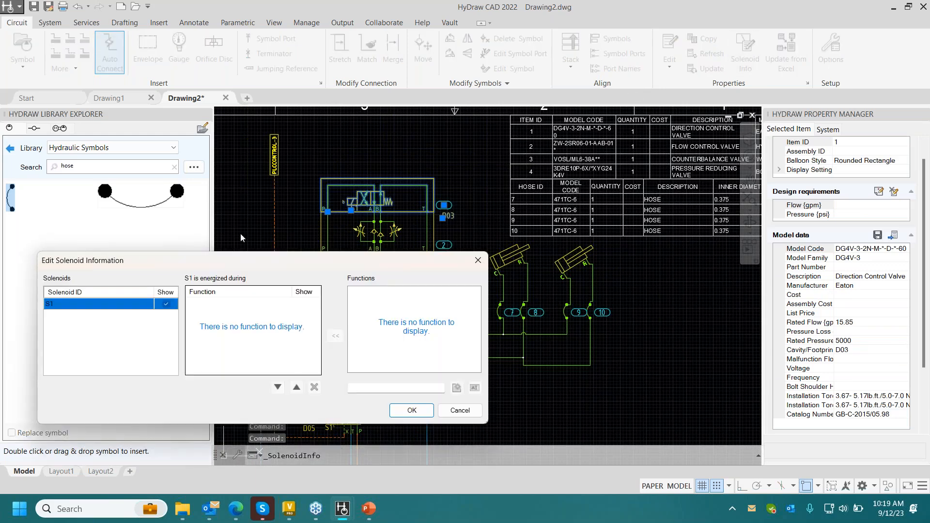
{"action": "left_click", "coordinate": [403, 389]}
{"action": "type", "text": "Extend"}
{"action": "left_click", "coordinate": [457, 387]}
{"action": "left_click", "coordinate": [375, 294]}
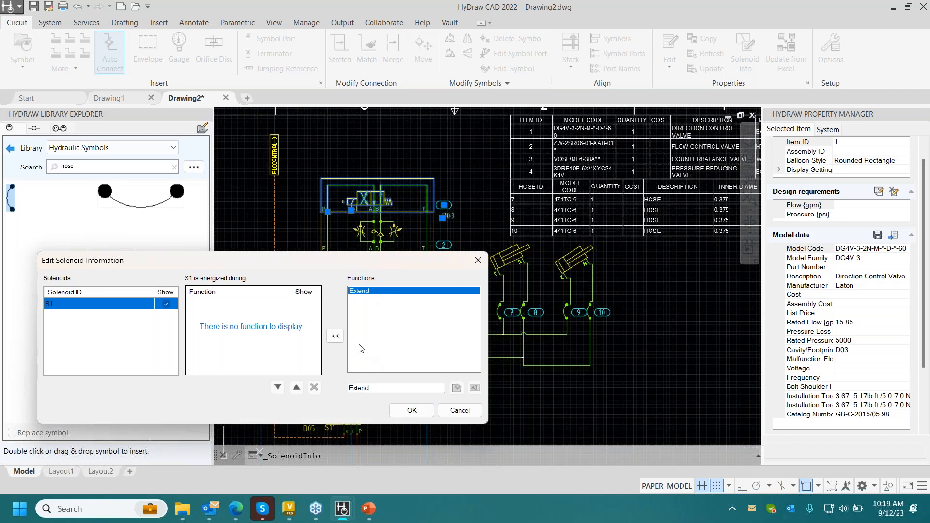
{"action": "left_click", "coordinate": [342, 335]}
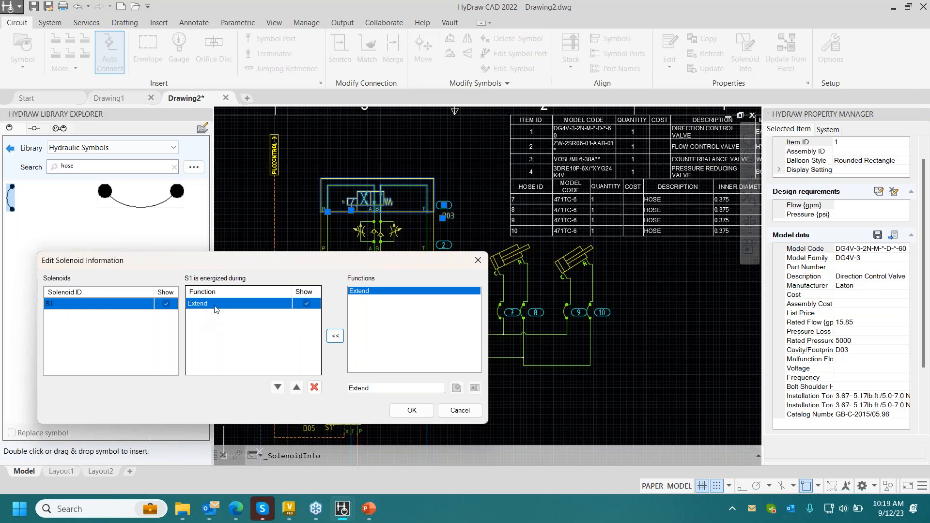
{"action": "left_click", "coordinate": [410, 411]}
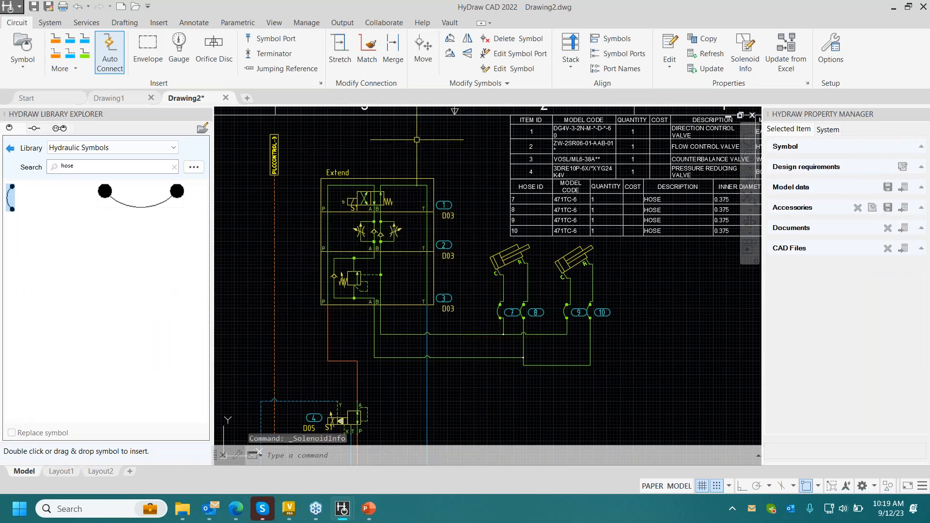
- Create a solenoid actuation chart for the top directional valve using its item ID and place it above the valve stack
{"action": "left_click", "coordinate": [51, 23]}
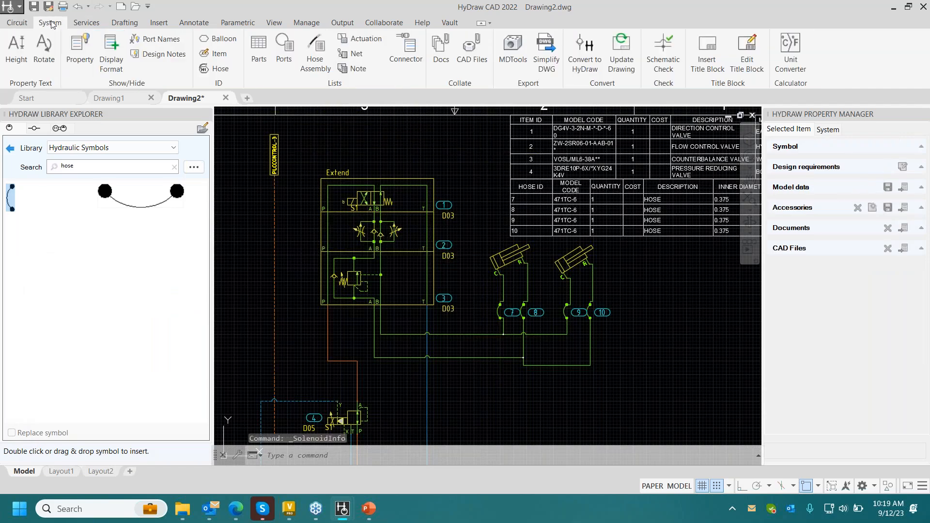
{"action": "left_click", "coordinate": [360, 39]}
{"action": "left_click", "coordinate": [381, 182]}
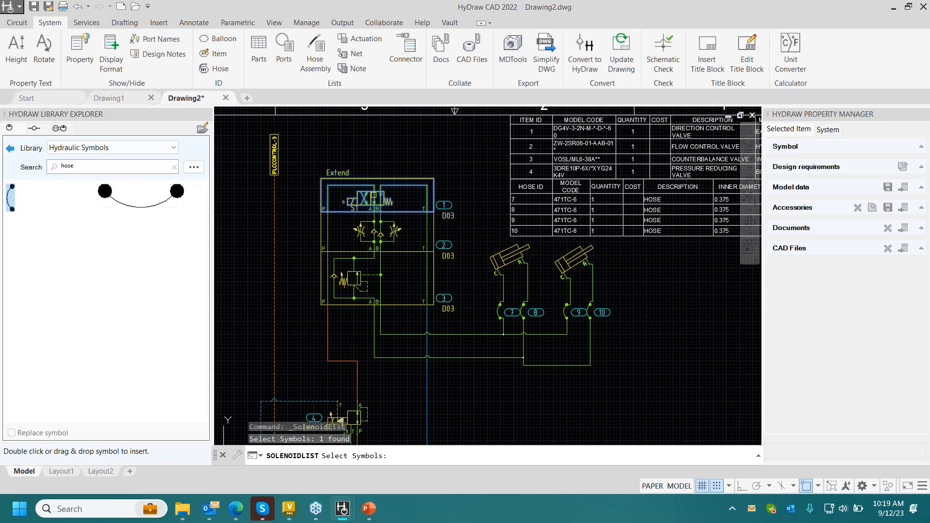
{"action": "key", "text": "Return"}
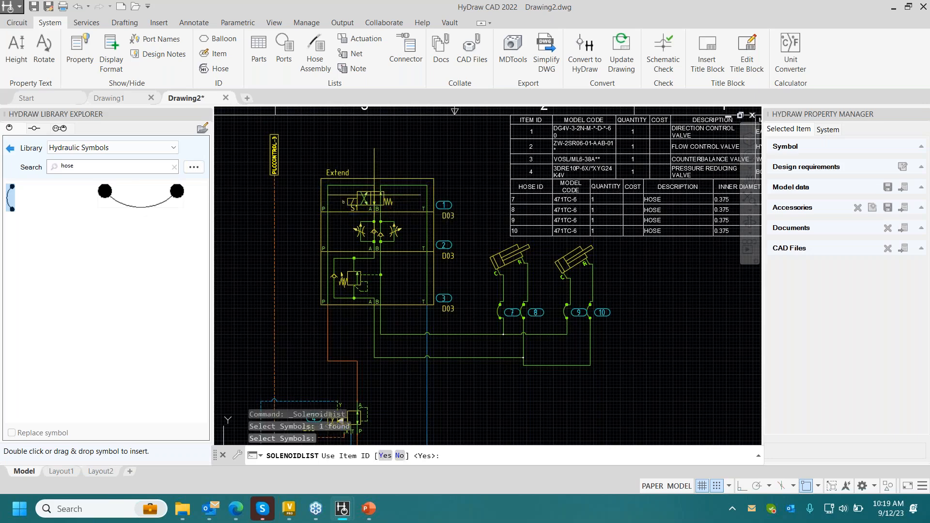
{"action": "key", "text": "Return"}
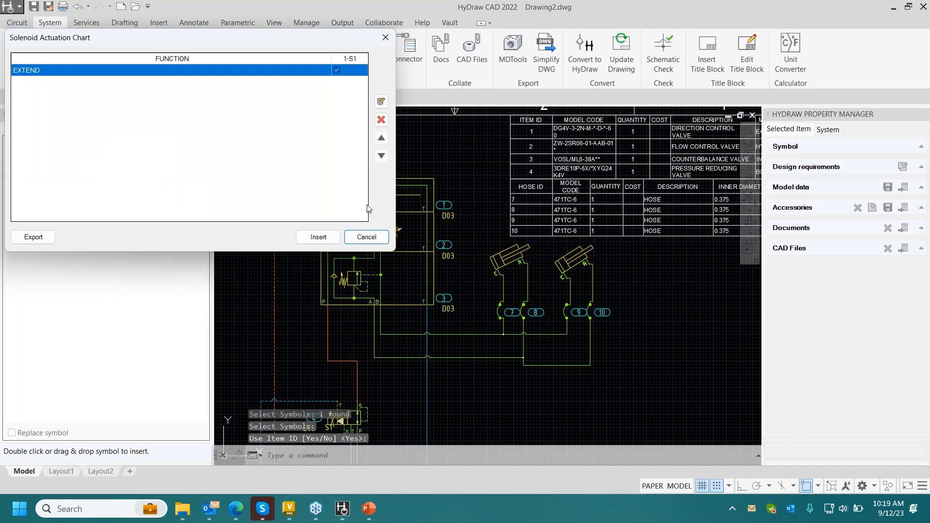
{"action": "left_click", "coordinate": [316, 238]}
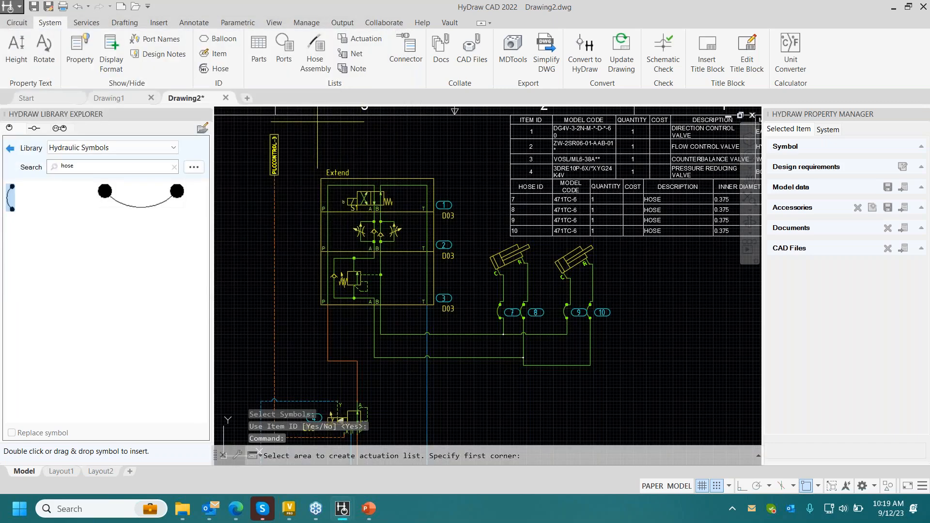
{"action": "left_click", "coordinate": [324, 121]}
{"action": "left_click", "coordinate": [456, 165]}
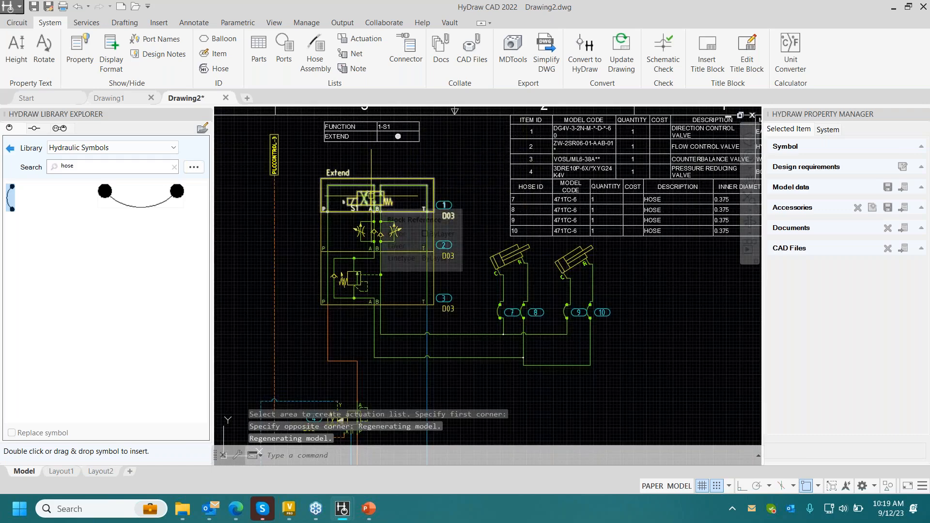
- Edit the drawing's title block, setting the sheet to 2 and the title to Applicator Beam Circuit
{"action": "scroll", "coordinate": [521, 214], "scroll_direction": "down", "scroll_amount": 2}
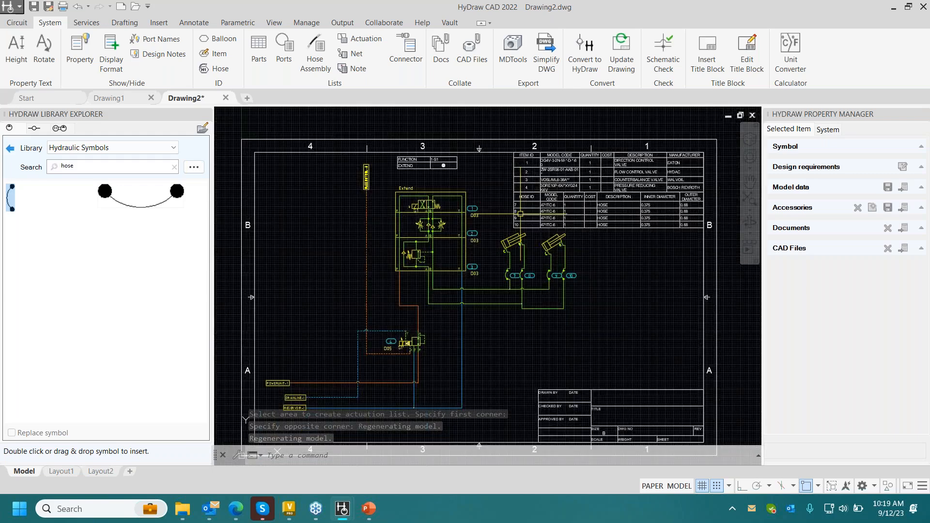
{"action": "middle_click_drag", "start_coordinate": [520, 214], "coordinate": [488, 152]}
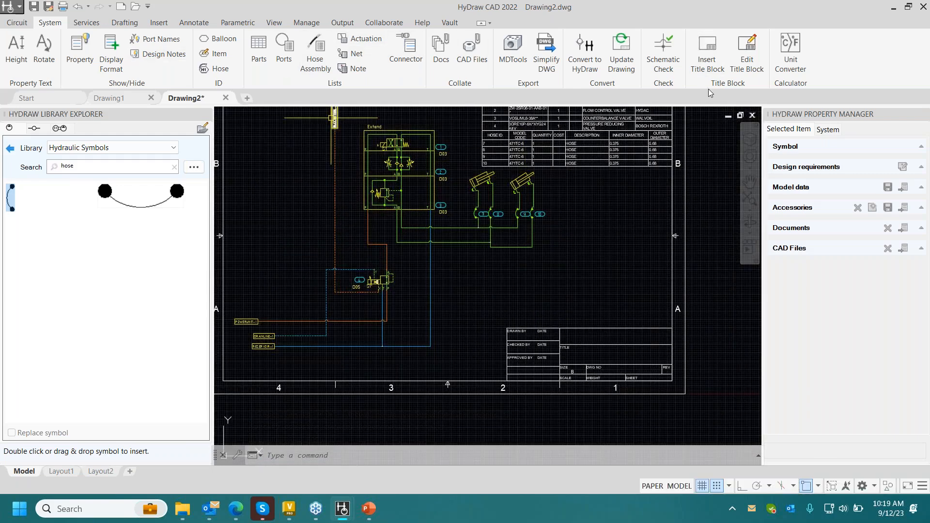
{"action": "left_click", "coordinate": [735, 64]}
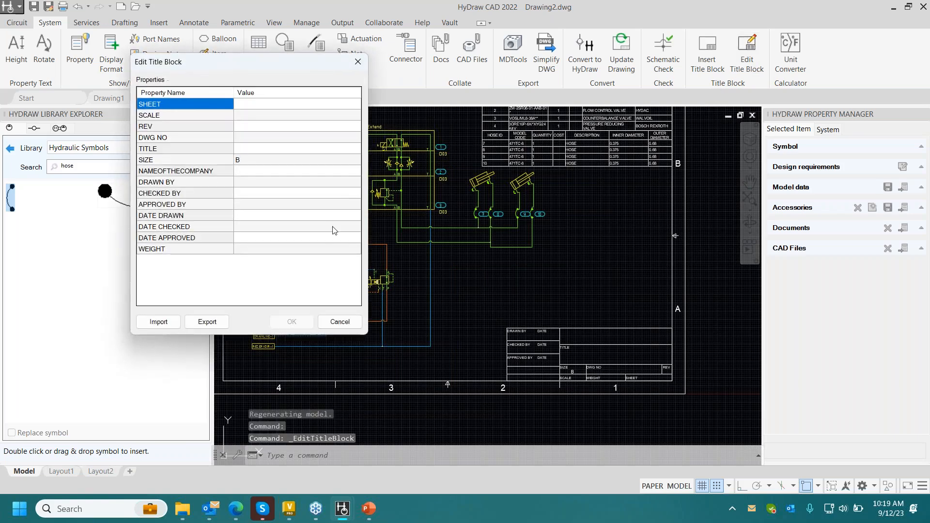
{"action": "left_click", "coordinate": [262, 106]}
{"action": "type", "text": "3"}
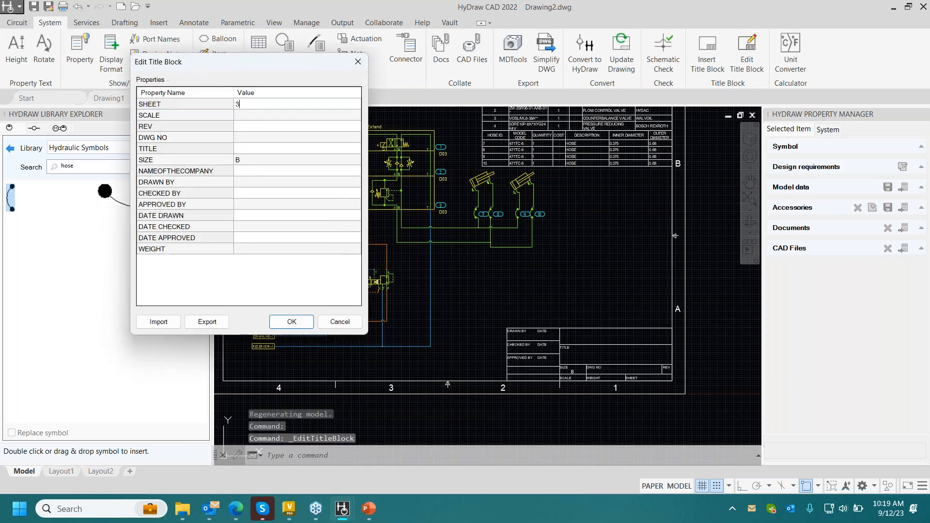
{"action": "type", "text": "2"}
{"action": "key", "text": "Return"}
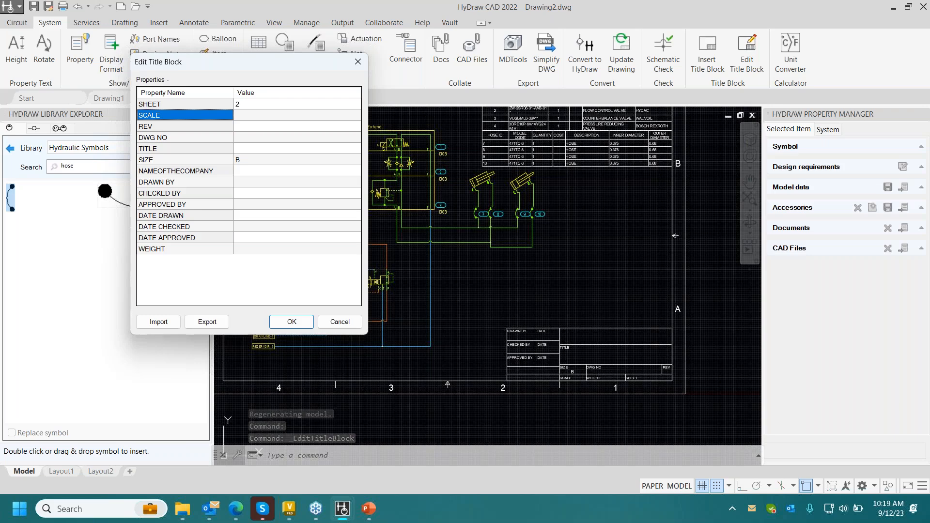
{"action": "left_click", "coordinate": [262, 150]}
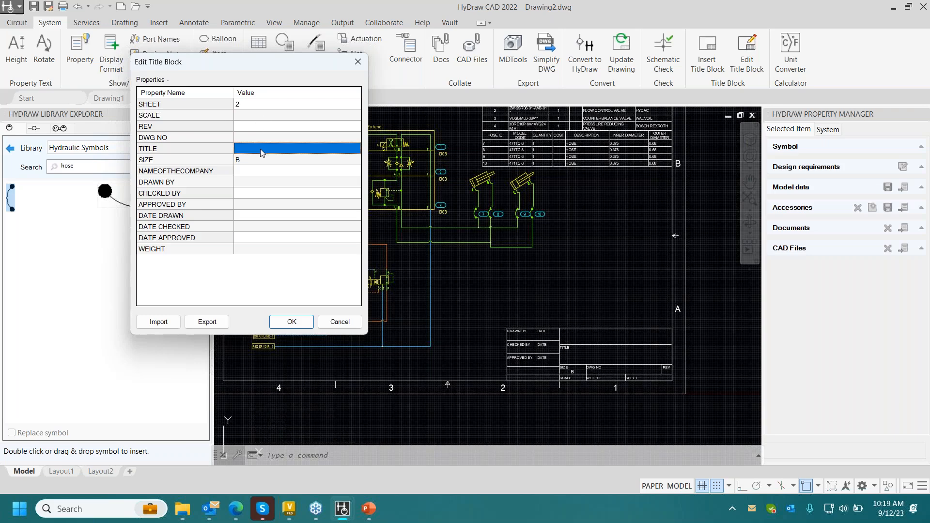
{"action": "type", "text": "Applicator Beam Circuit"}
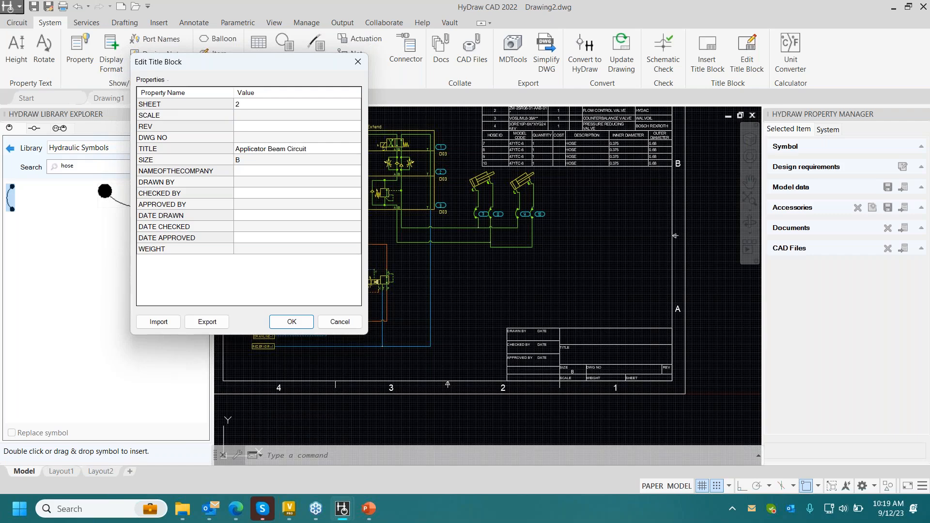
- Set the title block's company name to VEST, Inc, fill in the drafter's first name as Drawn By, and apply the edits
{"action": "left_click", "coordinate": [262, 171]}
{"action": "type", "text": "VEST, Inc"}
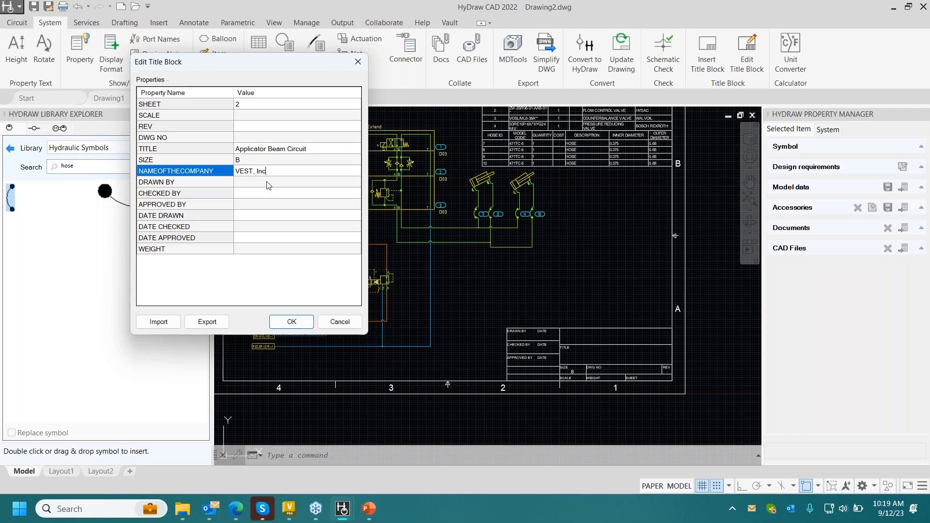
{"action": "left_click", "coordinate": [274, 182]}
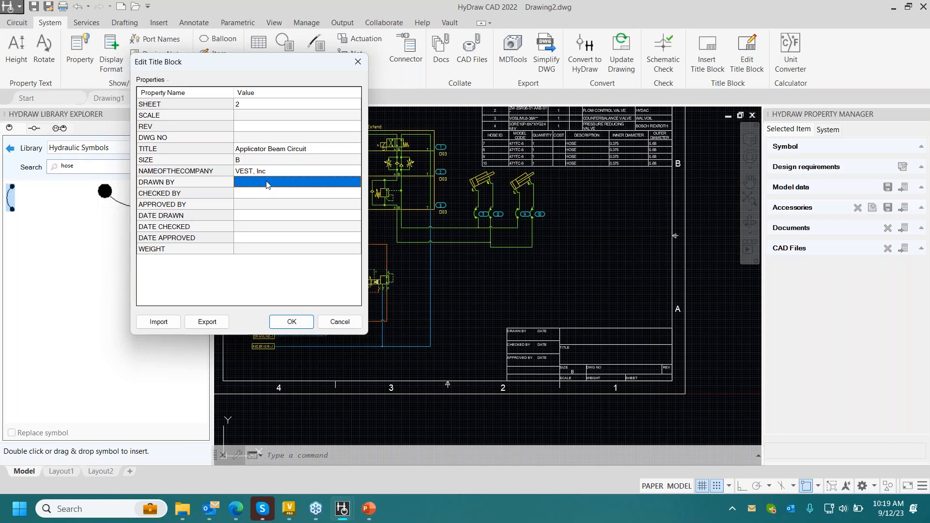
{"action": "type", "text": "Frank"}
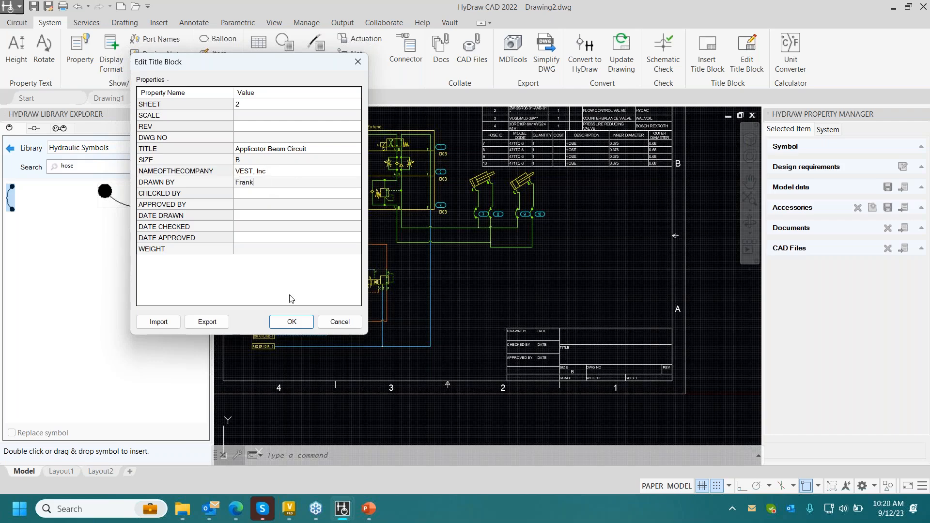
{"action": "left_click", "coordinate": [292, 322]}
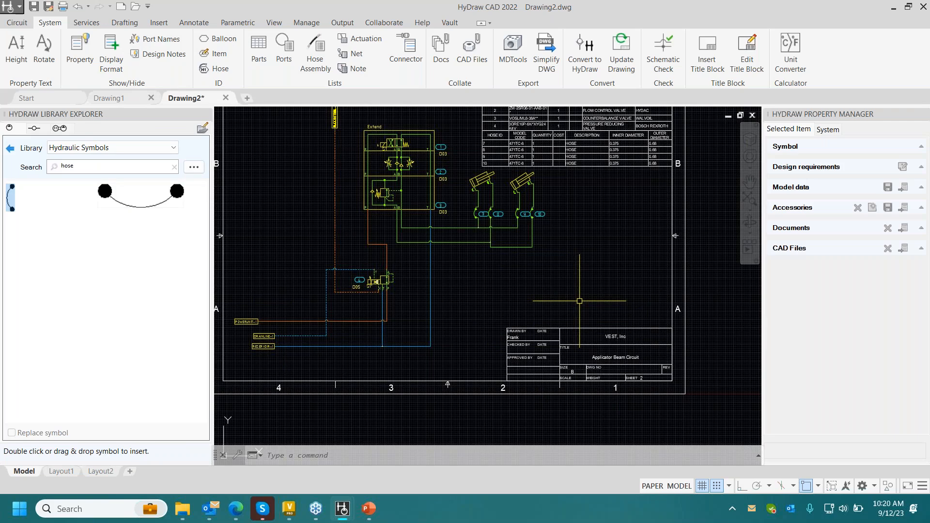
- Start checking the drawing into the vault and agree to save the file first
{"action": "middle_click_drag", "start_coordinate": [562, 270], "coordinate": [628, 288]}
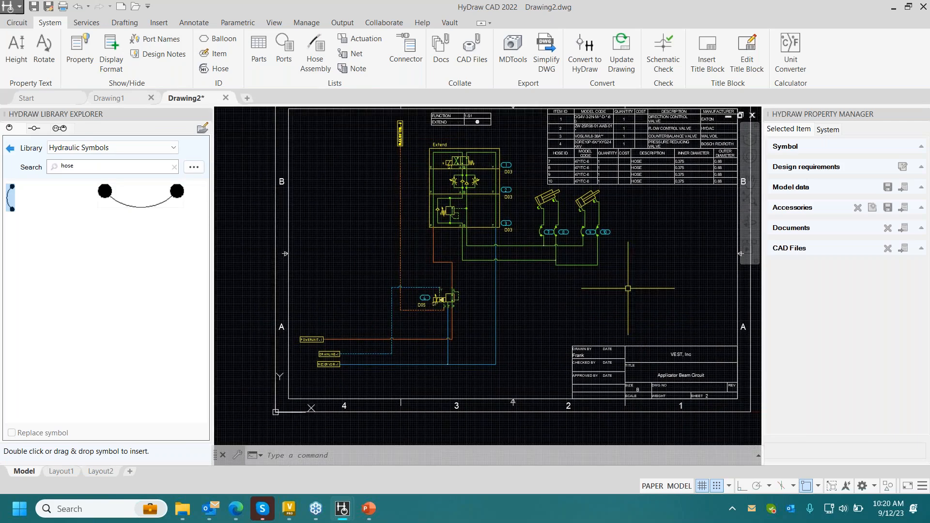
{"action": "left_click", "coordinate": [450, 23]}
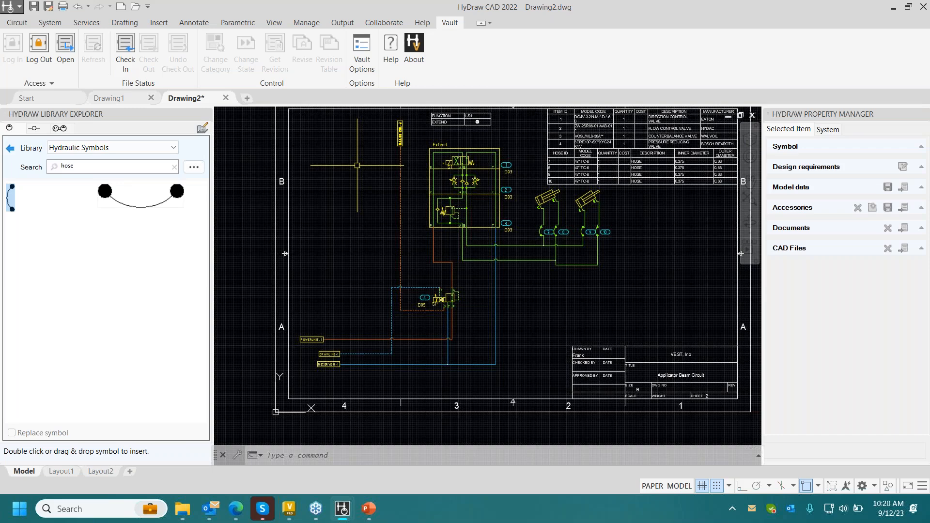
{"action": "mouse_move", "coordinate": [289, 516]}
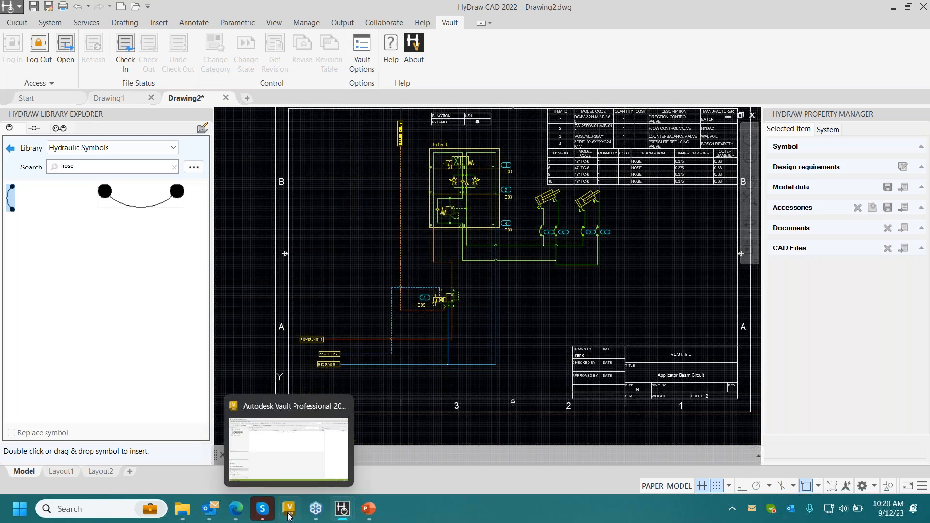
{"action": "mouse_move", "coordinate": [297, 461]}
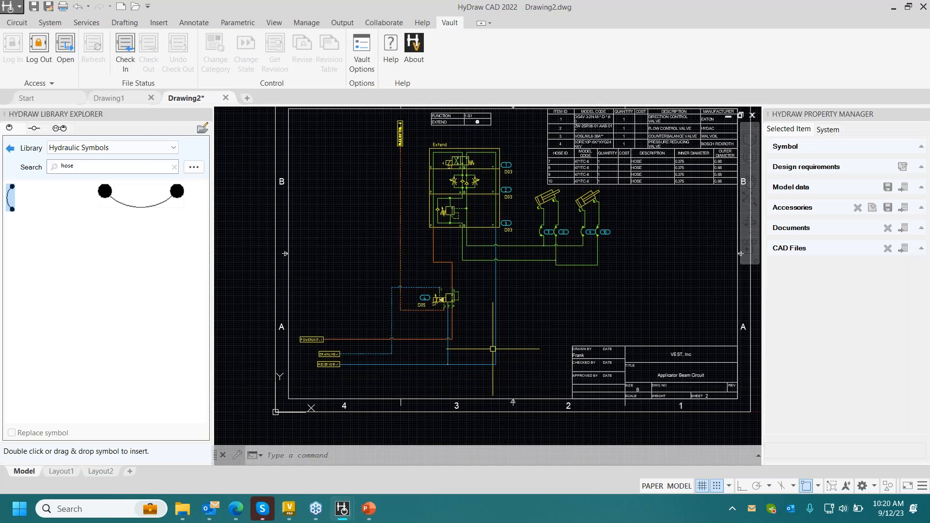
{"action": "middle_click_drag", "start_coordinate": [494, 342], "coordinate": [492, 344]}
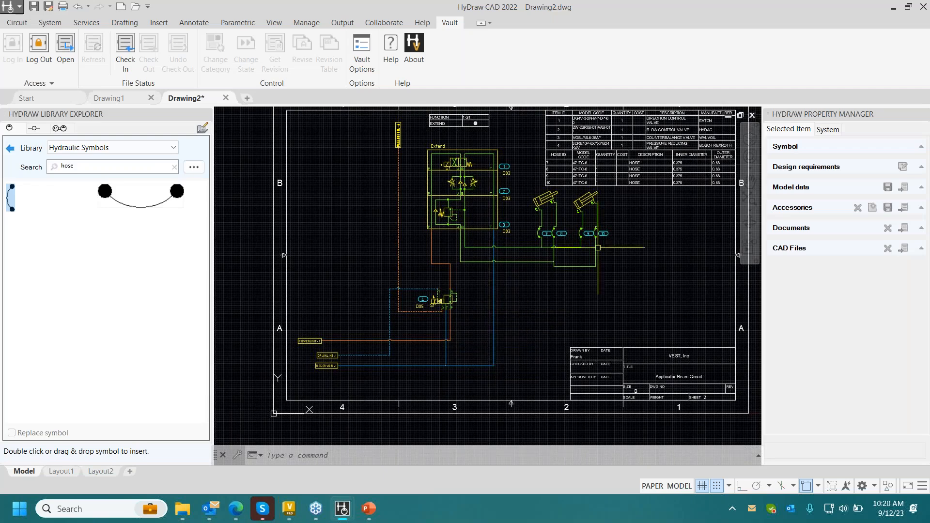
{"action": "scroll", "coordinate": [487, 234], "scroll_direction": "down", "scroll_amount": 2}
{"action": "scroll", "coordinate": [487, 234], "scroll_direction": "up", "scroll_amount": 2}
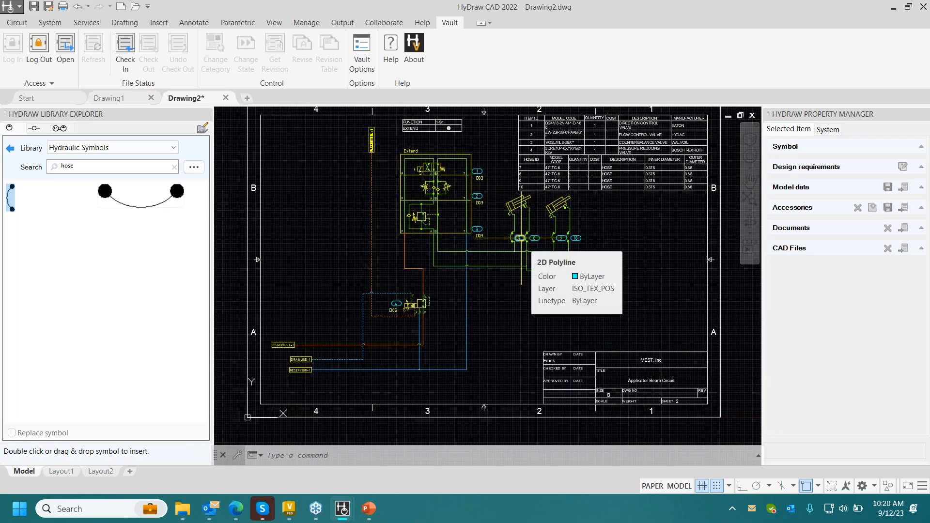
{"action": "left_click", "coordinate": [123, 53]}
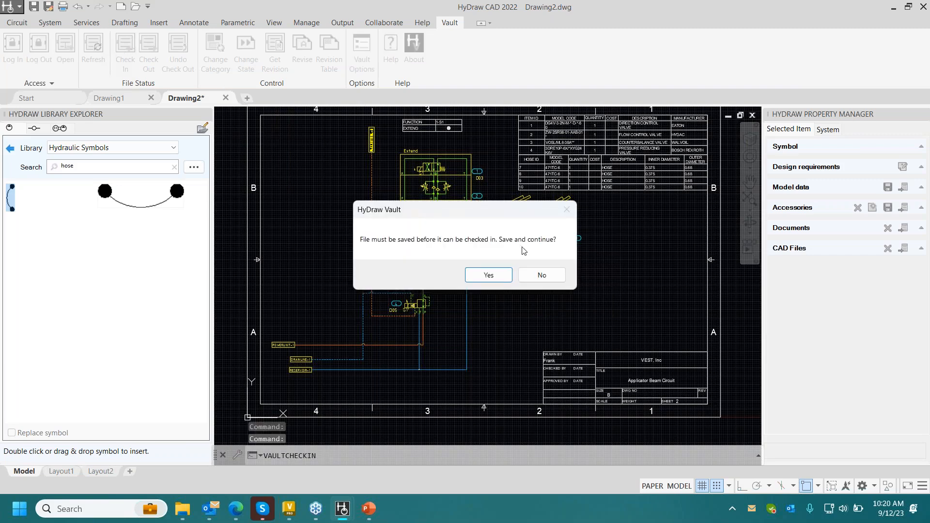
{"action": "left_click", "coordinate": [497, 277]}
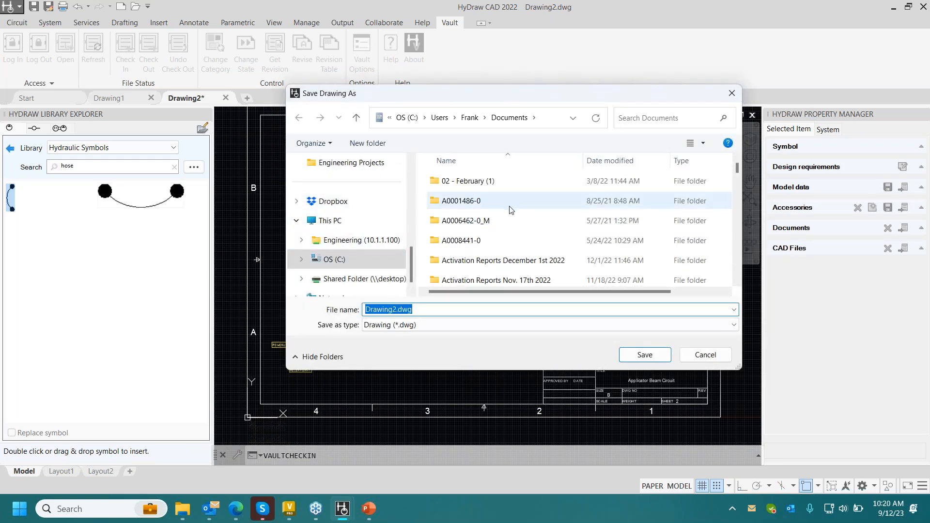
- Browse from Documents to the HyDraw CAD folder inside Webinars as the save location
{"action": "left_click", "coordinate": [509, 225]}
{"action": "key", "text": "w"}
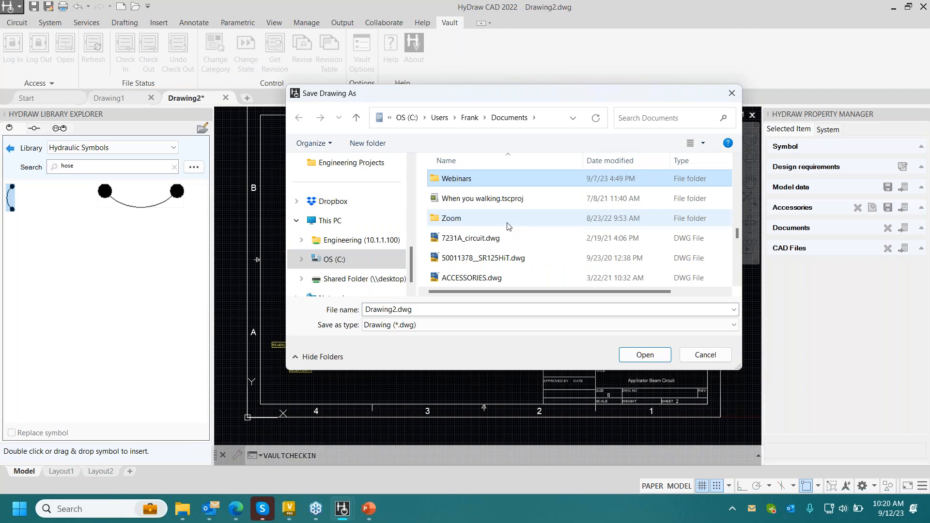
{"action": "double_click", "coordinate": [486, 184]}
{"action": "double_click", "coordinate": [477, 181]}
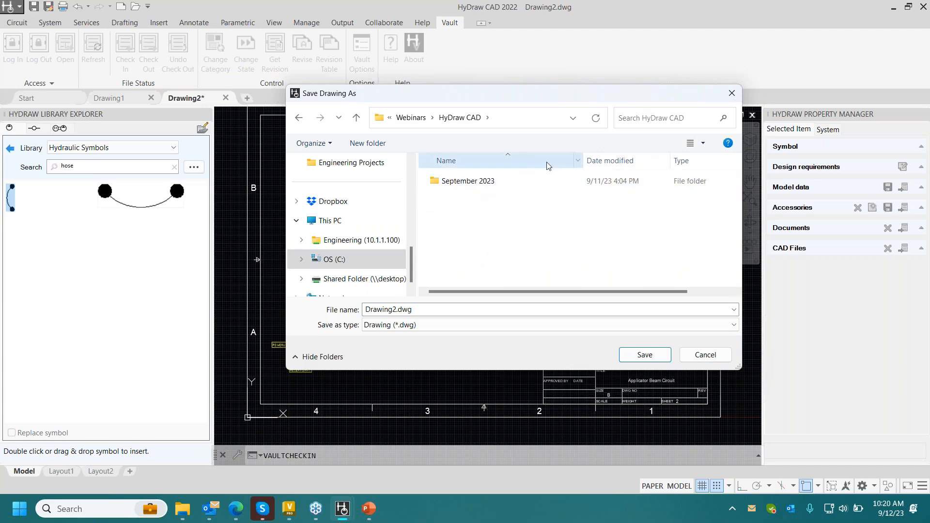
{"action": "left_click", "coordinate": [371, 144]}
{"action": "type", "text": "Octo"}
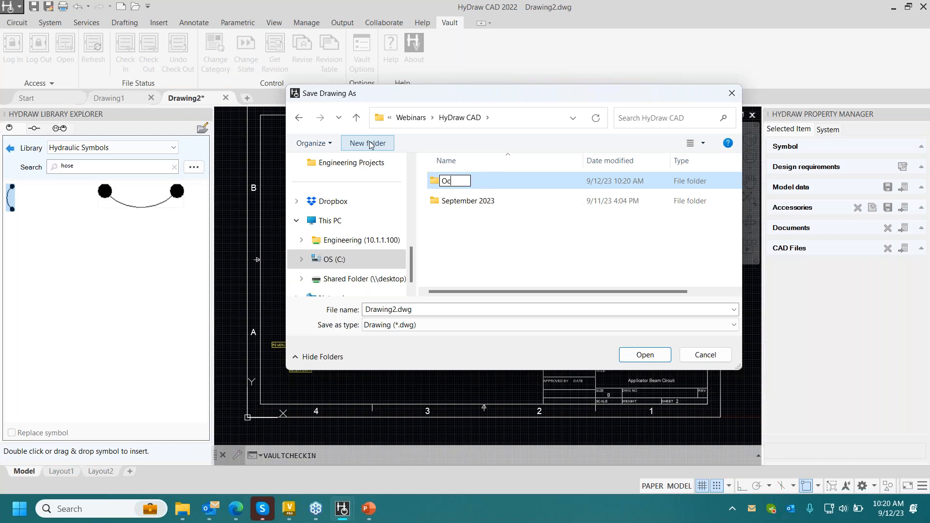
{"action": "key", "text": "BackSpace"}
{"action": "key", "text": "BackSpace"}
{"action": "key", "text": "BackSpace"}
{"action": "key", "text": "BackSpace"}
- Save the drawing as Applicator Beam Circuit in the September 2023 folder
{"action": "double_click", "coordinate": [480, 196]}
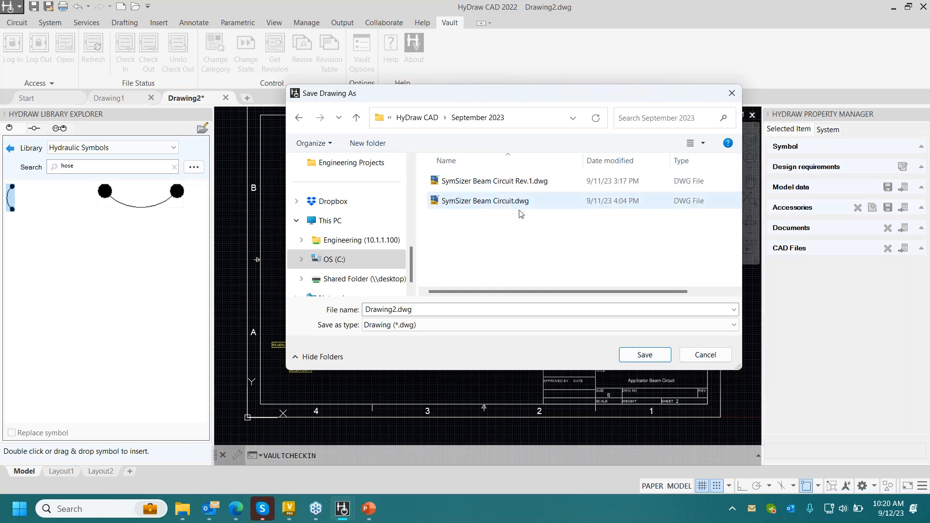
{"action": "double_click", "coordinate": [394, 310]}
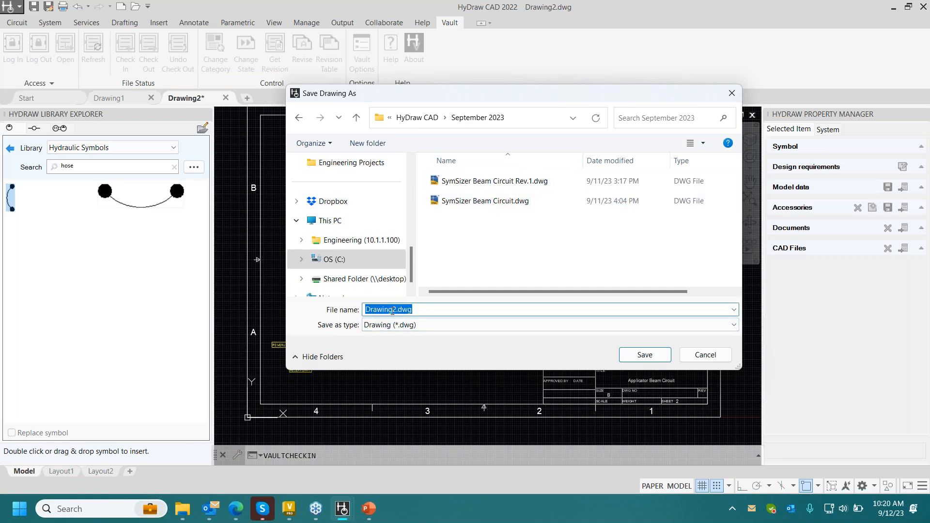
{"action": "type", "text": "Applicator Beam Circuit"}
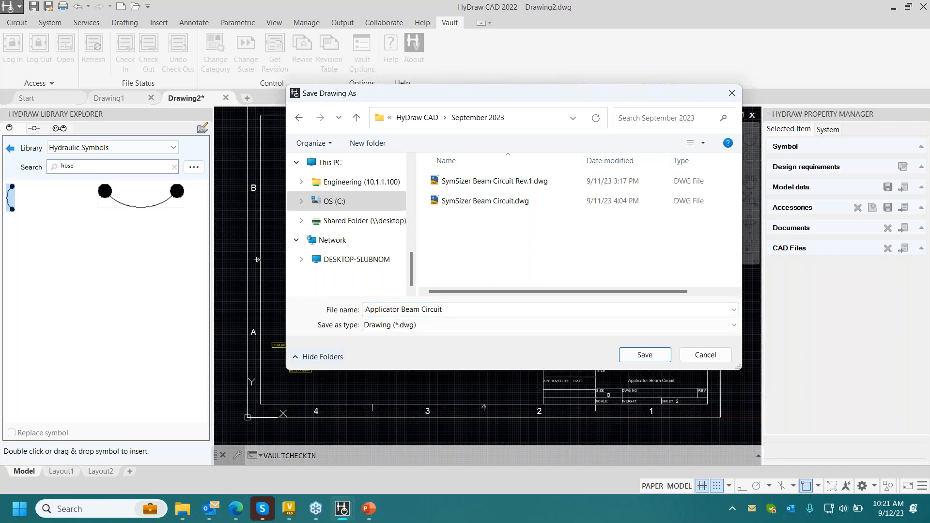
{"action": "left_click", "coordinate": [644, 355]}
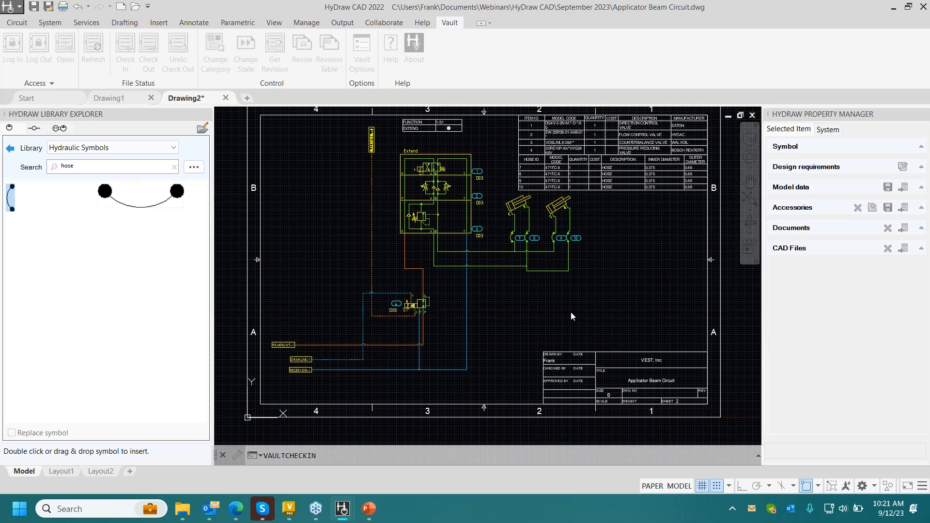
- Try to check the drawing into the vault's Engineering Projects folder without version comments
{"action": "key", "text": "Return"}
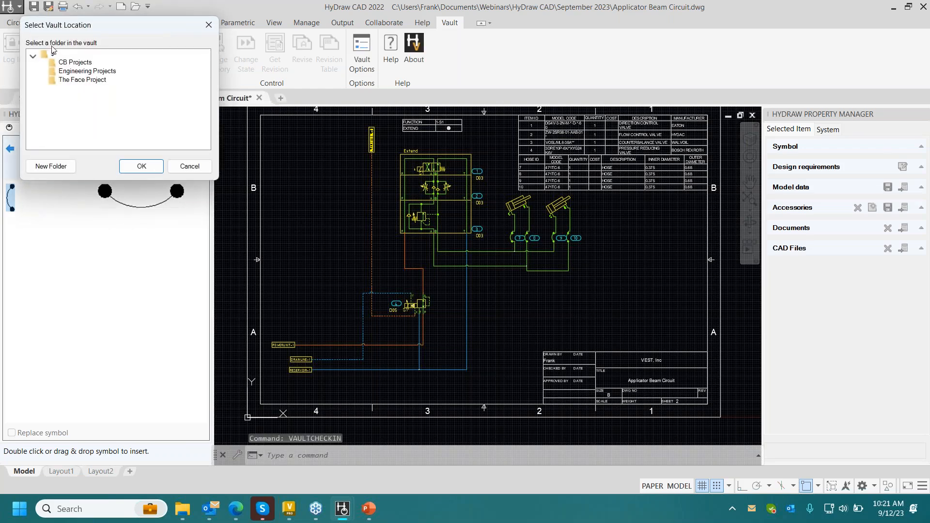
{"action": "left_click", "coordinate": [92, 72]}
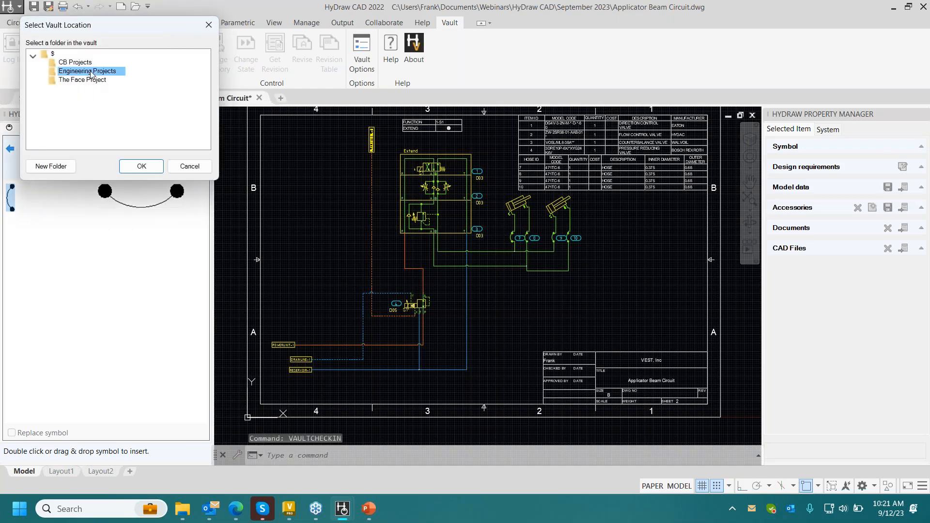
{"action": "left_click", "coordinate": [131, 170]}
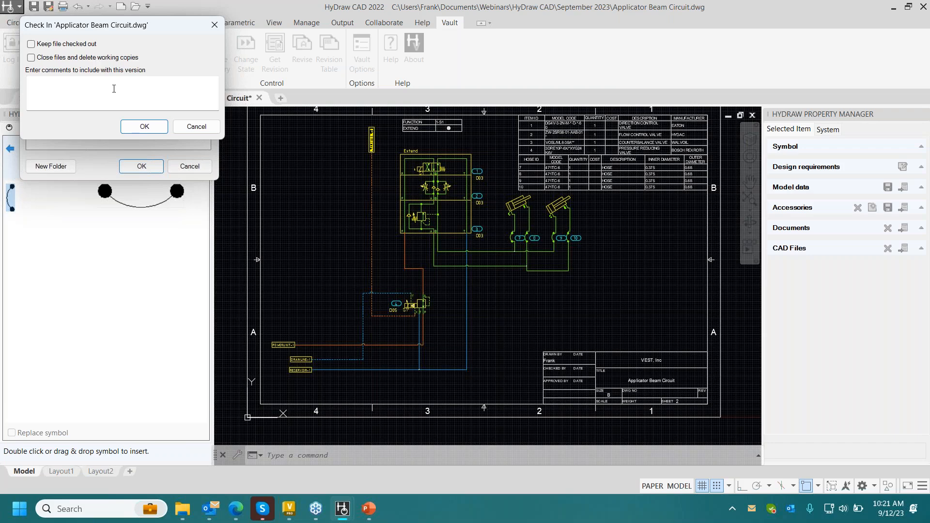
{"action": "left_click", "coordinate": [144, 126]}
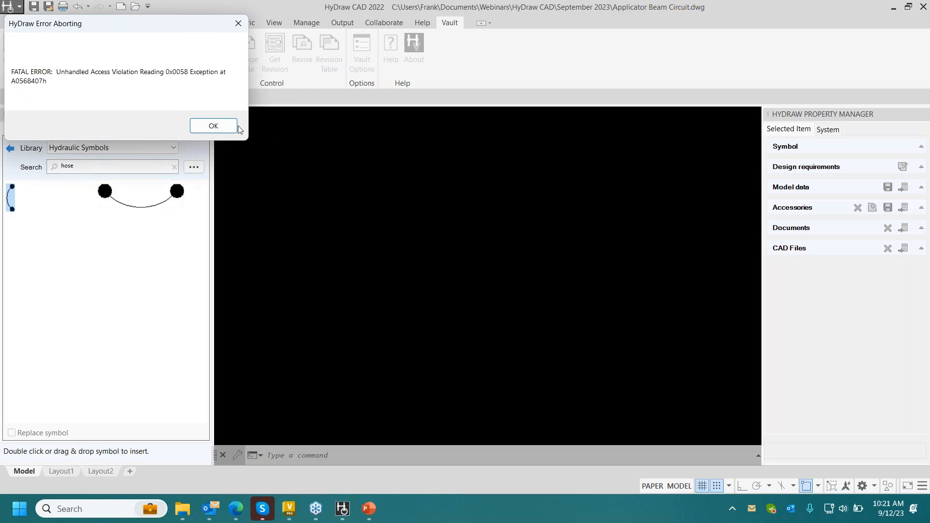
{"action": "left_click", "coordinate": [237, 126]}
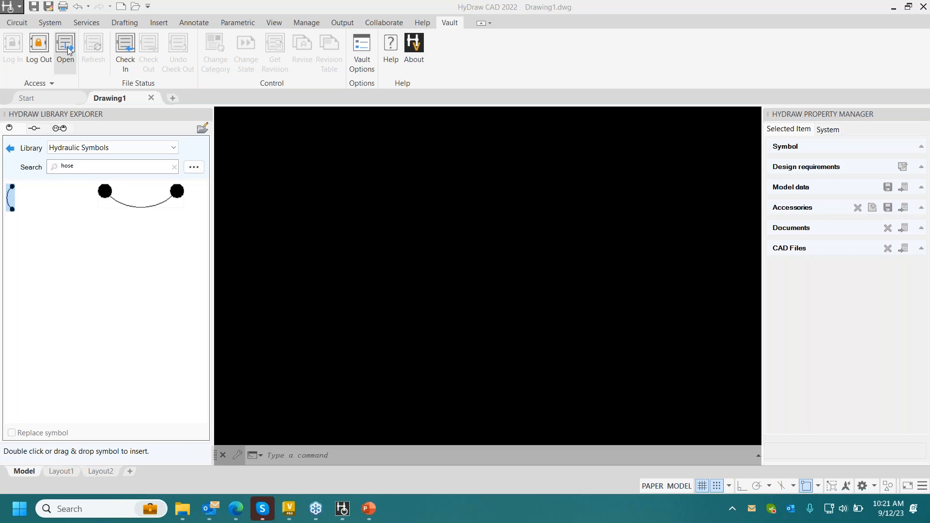
- Search the computer for hydraw and launch HyDraw CAD 2022 again
{"action": "left_click", "coordinate": [296, 81]}
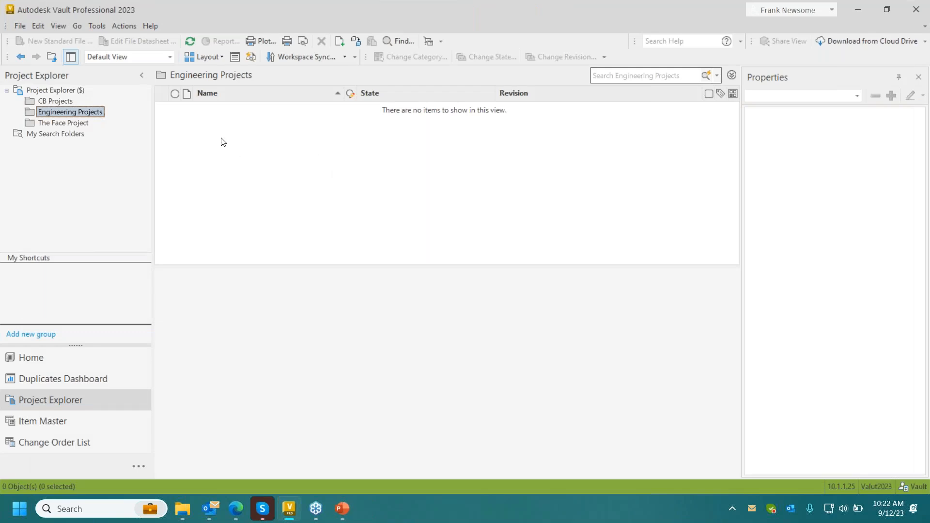
{"action": "left_click", "coordinate": [107, 509]}
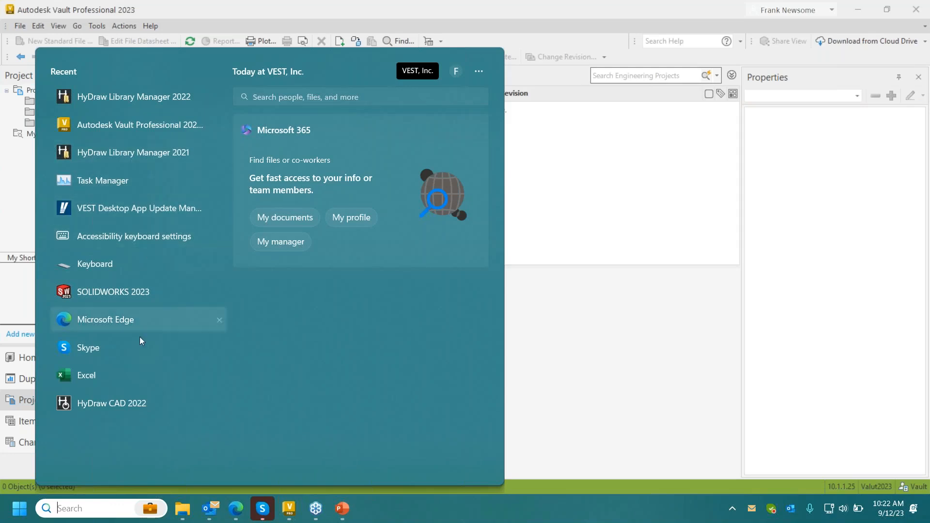
{"action": "type", "text": "hydraw"}
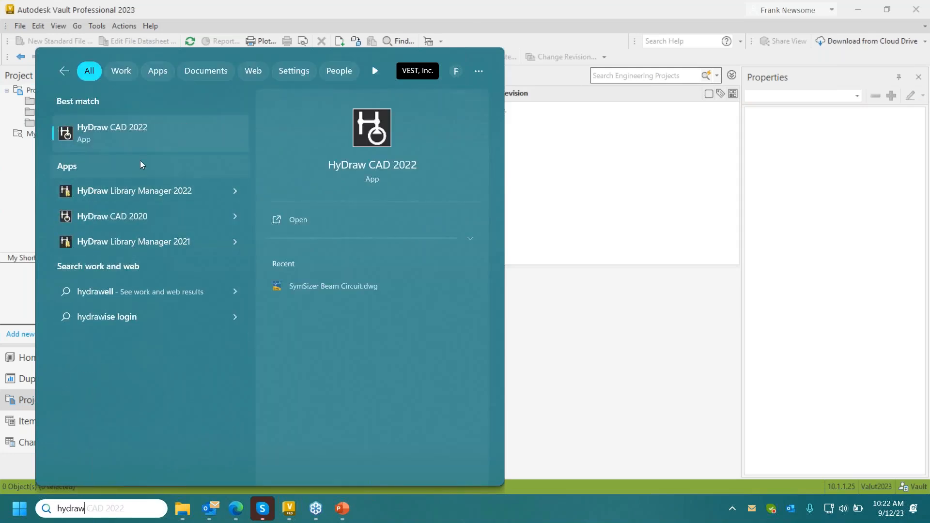
{"action": "left_click", "coordinate": [141, 134]}
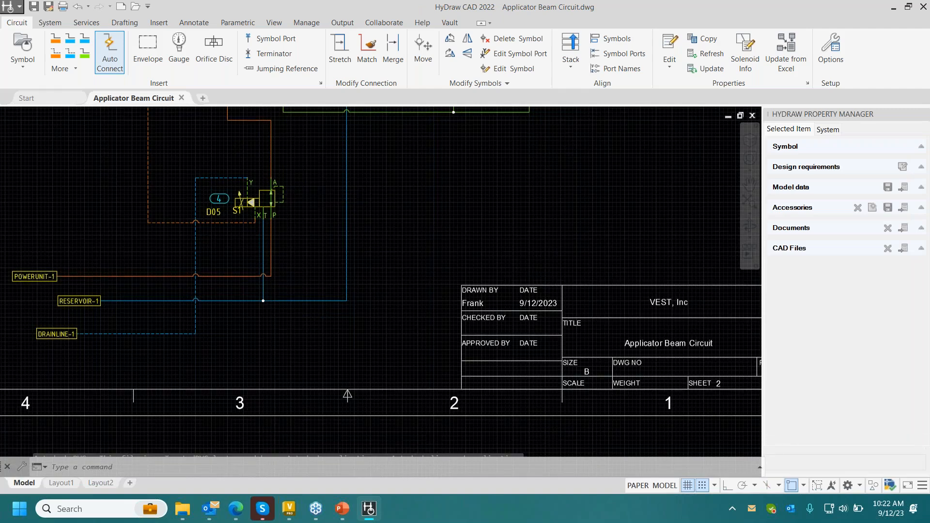
- Log in to the Valut2023 vault on server 10.1.1.25 using Vault Account authentication
{"action": "left_click", "coordinate": [450, 22]}
{"action": "left_click", "coordinate": [5, 44]}
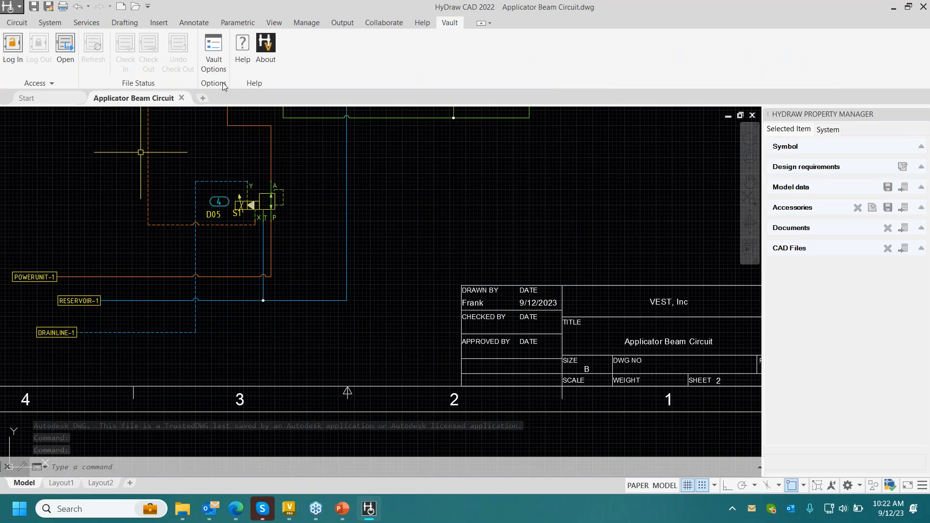
{"action": "left_click", "coordinate": [821, 349]}
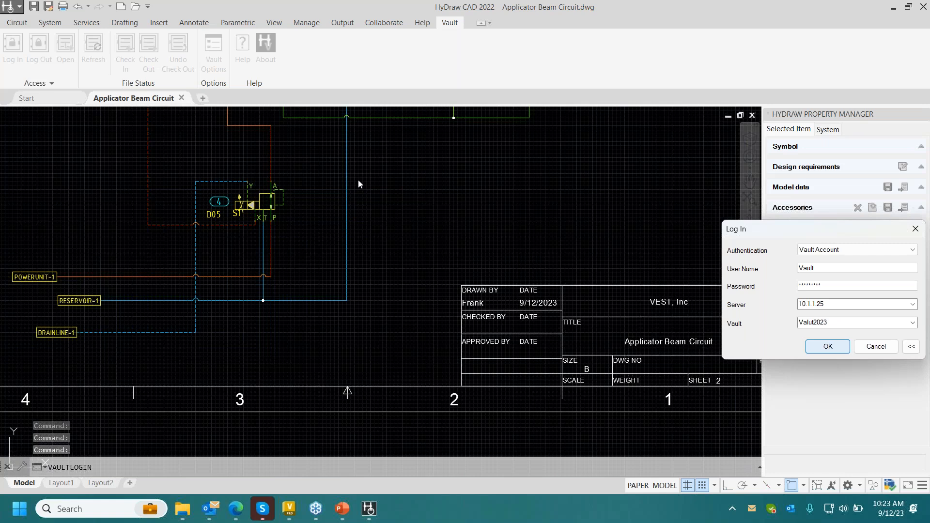
{"action": "key", "text": "Return"}
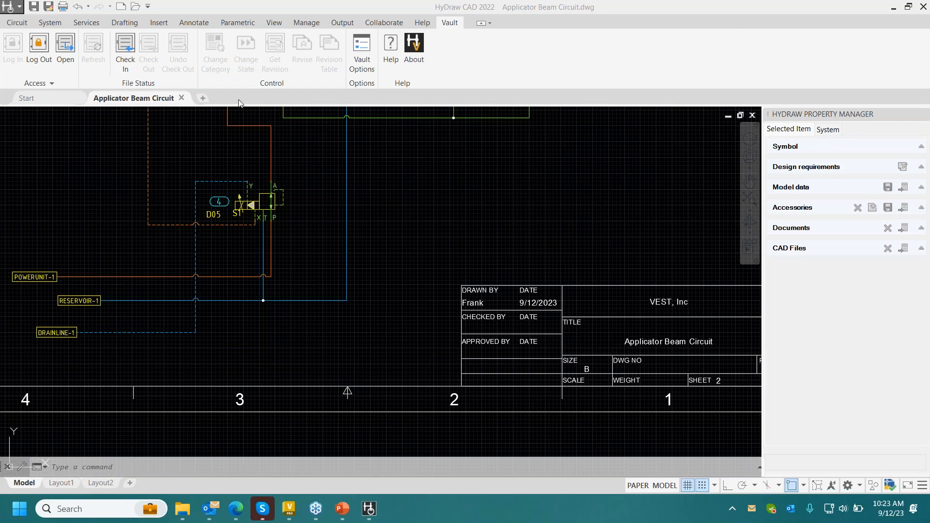
- Try to open the HyDraw options for the circuit drawing
{"action": "scroll", "coordinate": [349, 191], "scroll_direction": "down", "scroll_amount": 2}
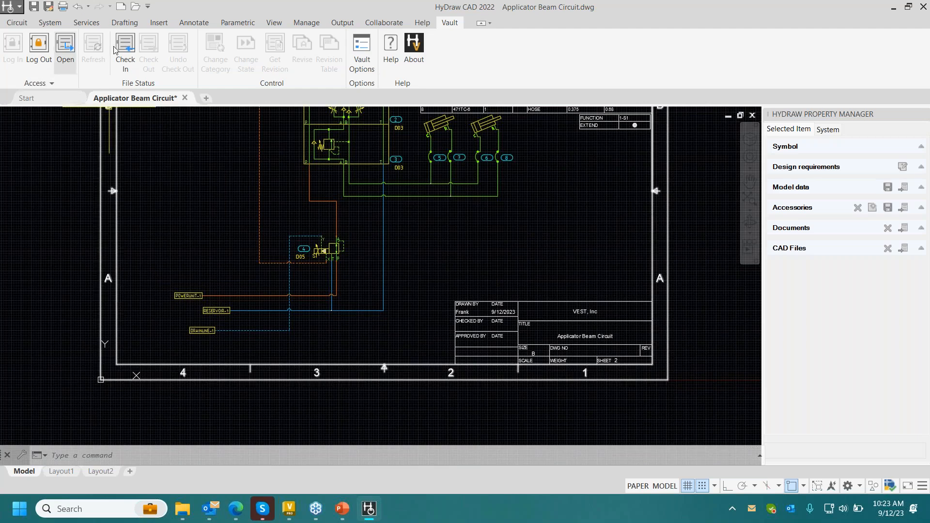
{"action": "left_click", "coordinate": [13, 23]}
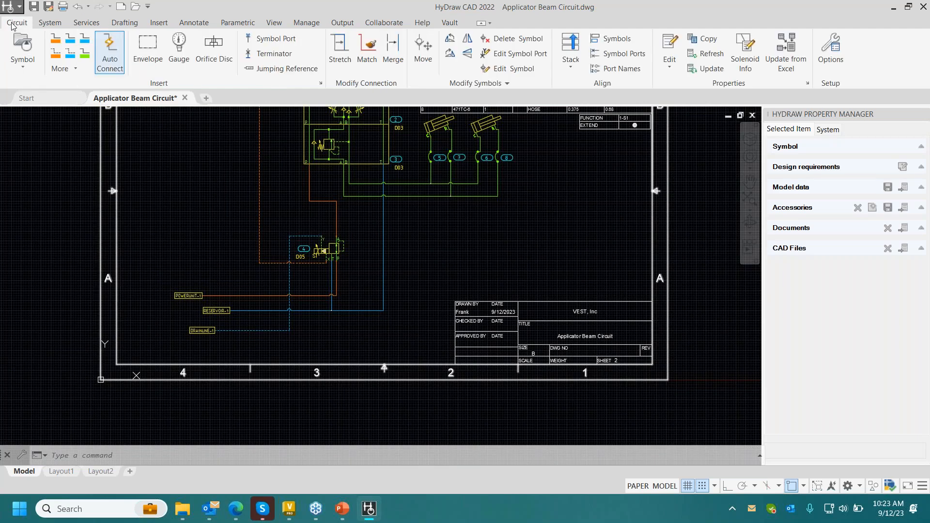
{"action": "left_click", "coordinate": [831, 49]}
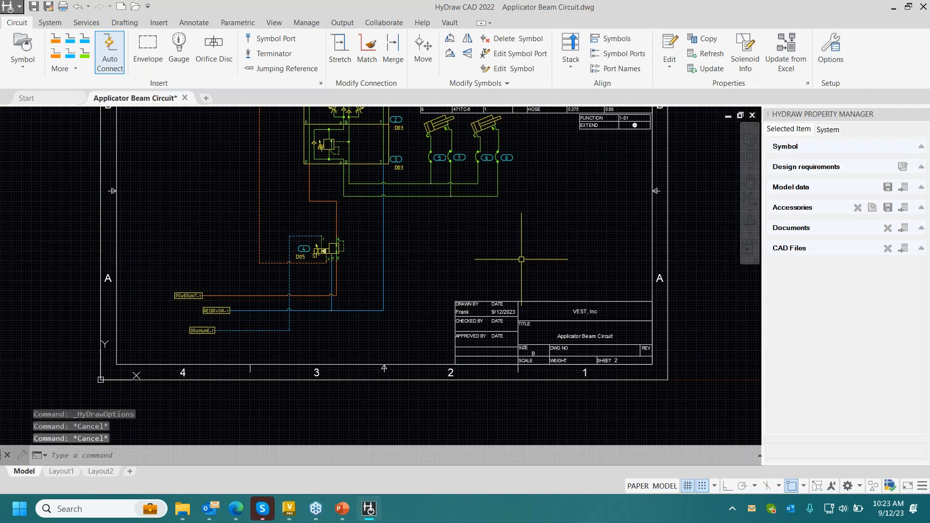
- Open the License Manager and start activating a HyDraw CAD license
{"action": "left_click", "coordinate": [426, 28]}
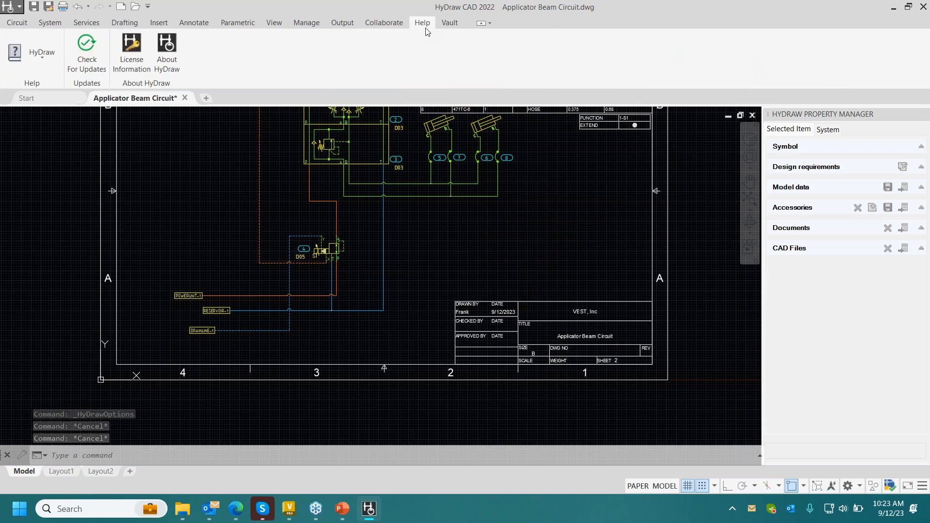
{"action": "left_click", "coordinate": [132, 49]}
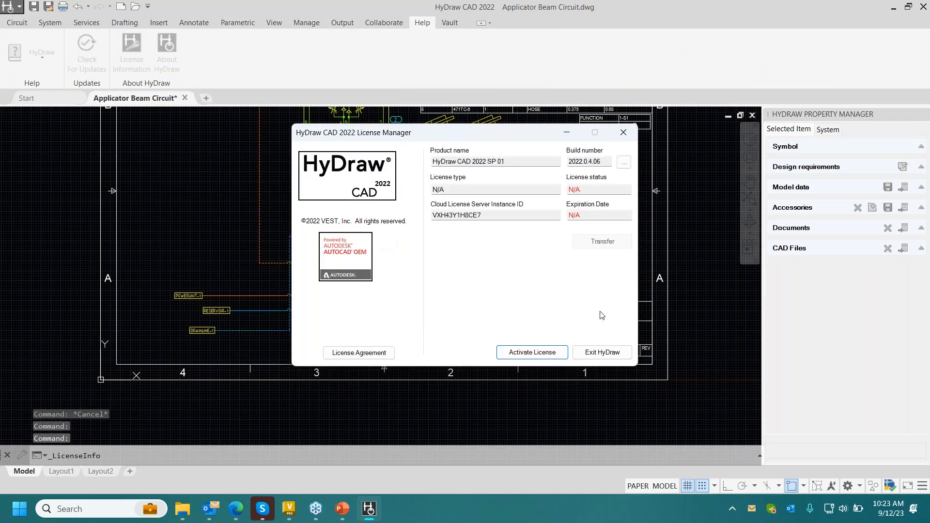
{"action": "left_click", "coordinate": [533, 352]}
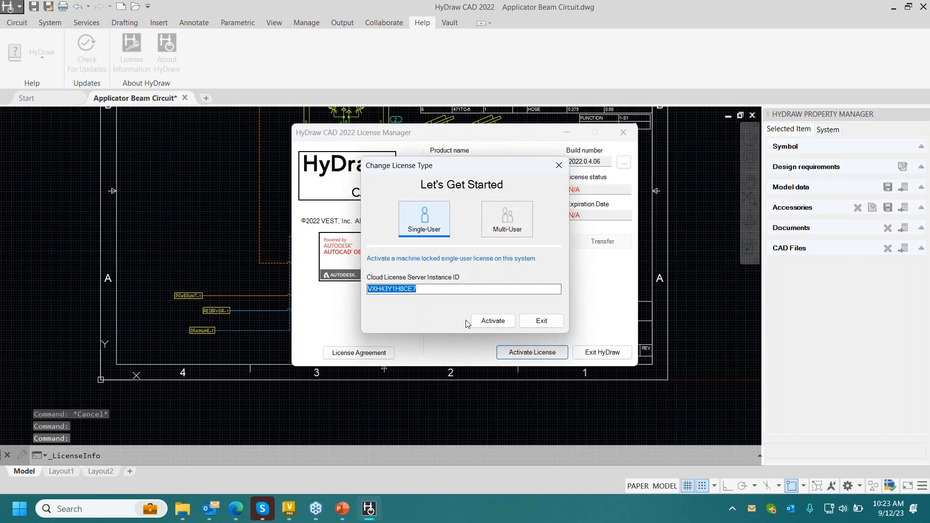
- Try to activate a machine-locked single-user license with the existing cloud license server instance ID
{"action": "left_click", "coordinate": [507, 218]}
{"action": "left_click", "coordinate": [420, 236]}
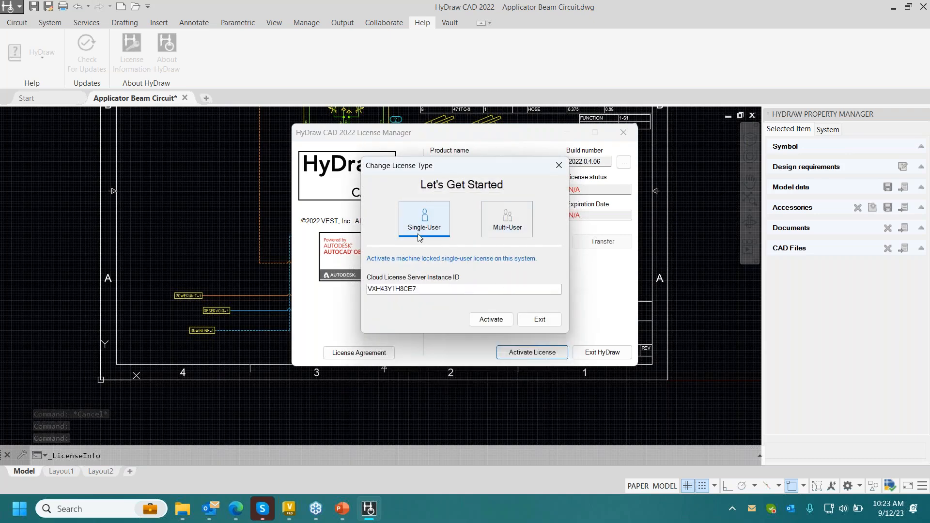
{"action": "left_click", "coordinate": [491, 319]}
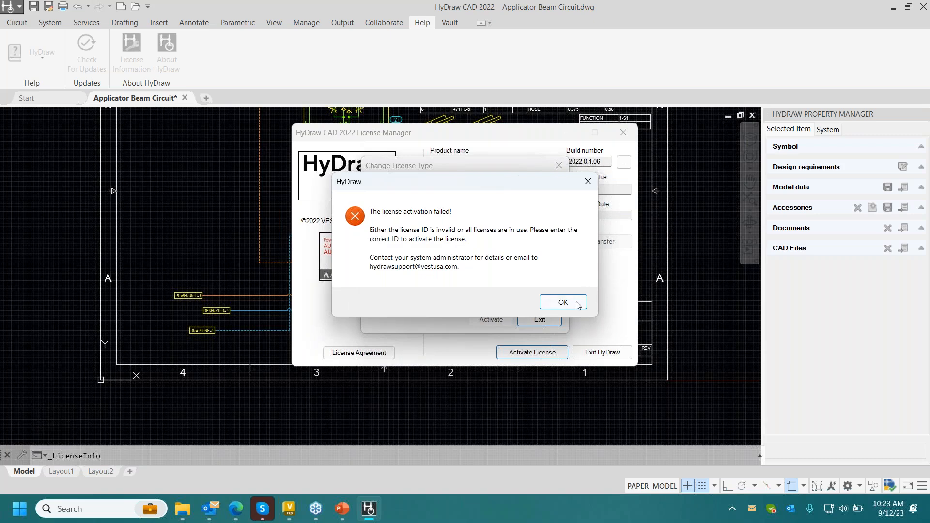
{"action": "left_click", "coordinate": [563, 302]}
{"action": "left_click", "coordinate": [471, 317]}
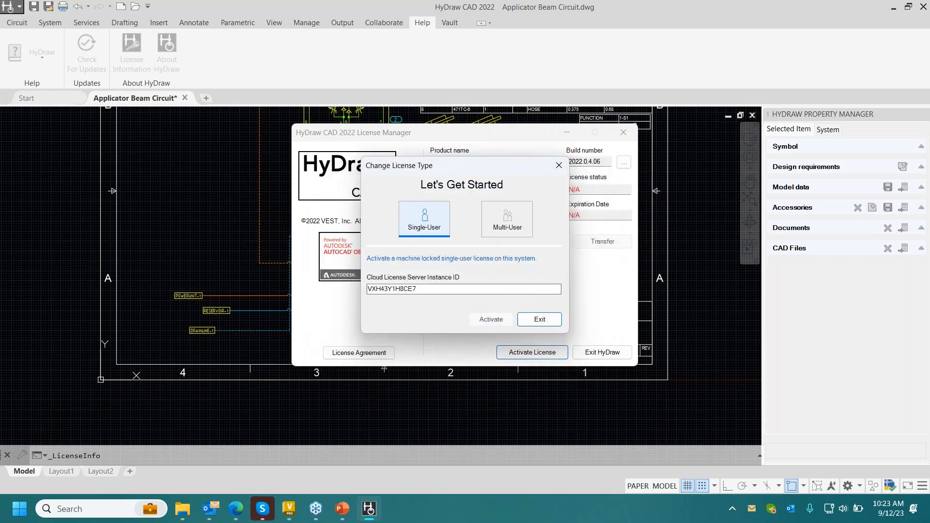
{"action": "left_click", "coordinate": [563, 302]}
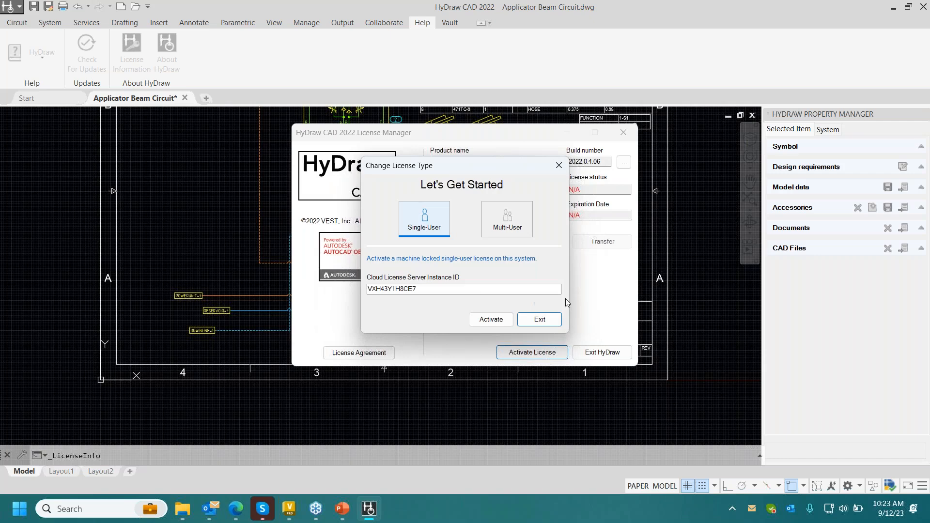
- Apply a multi-user Cloud License using the cloud license server instance ID and close the License Manager
{"action": "double_click", "coordinate": [476, 290]}
{"action": "left_click", "coordinate": [499, 215]}
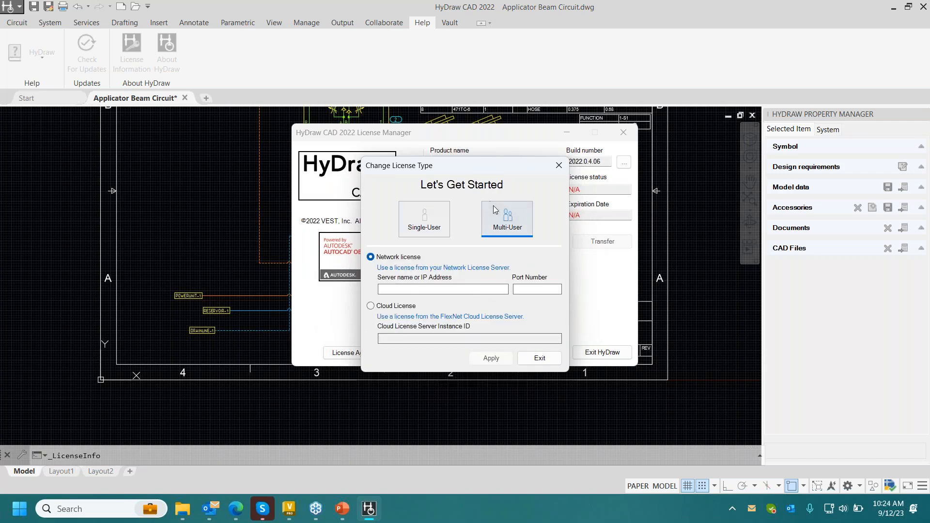
{"action": "left_click", "coordinate": [371, 305]}
{"action": "left_click", "coordinate": [469, 339]}
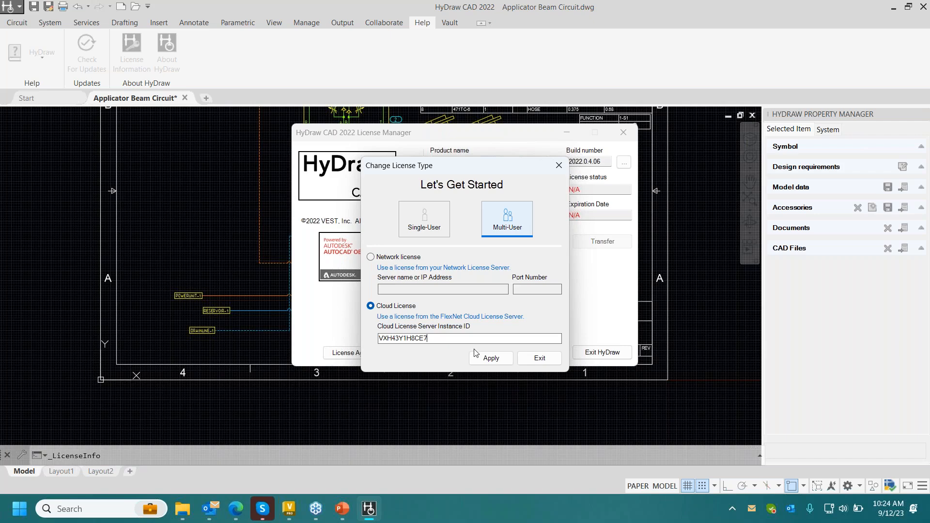
{"action": "left_click", "coordinate": [476, 354]}
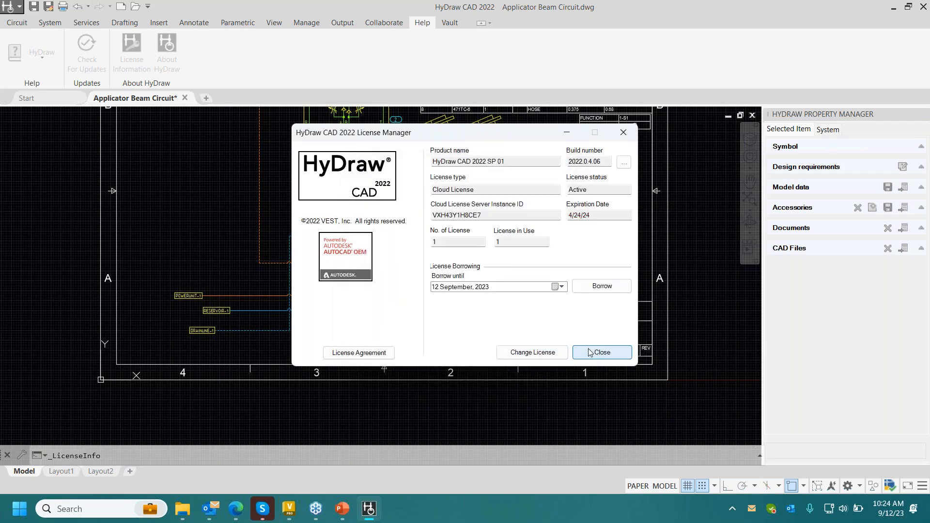
{"action": "left_click", "coordinate": [590, 352]}
- Open the hydraulic symbol library explorer and check that the HyDraw options open
{"action": "left_click", "coordinate": [17, 23]}
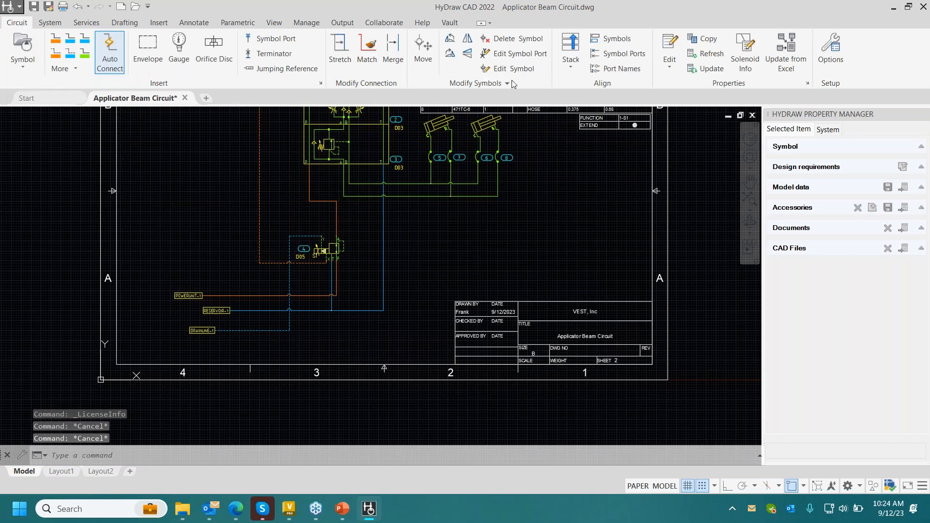
{"action": "left_click", "coordinate": [22, 49]}
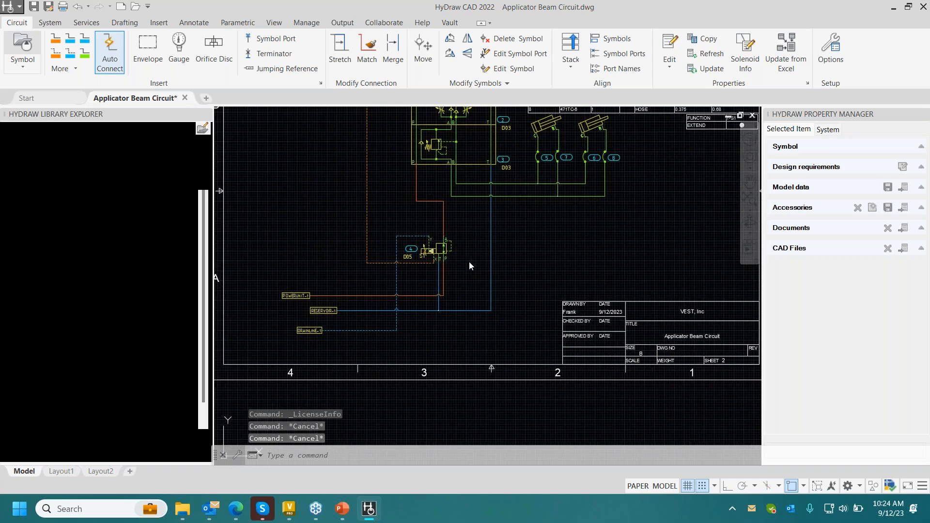
{"action": "left_click", "coordinate": [831, 49]}
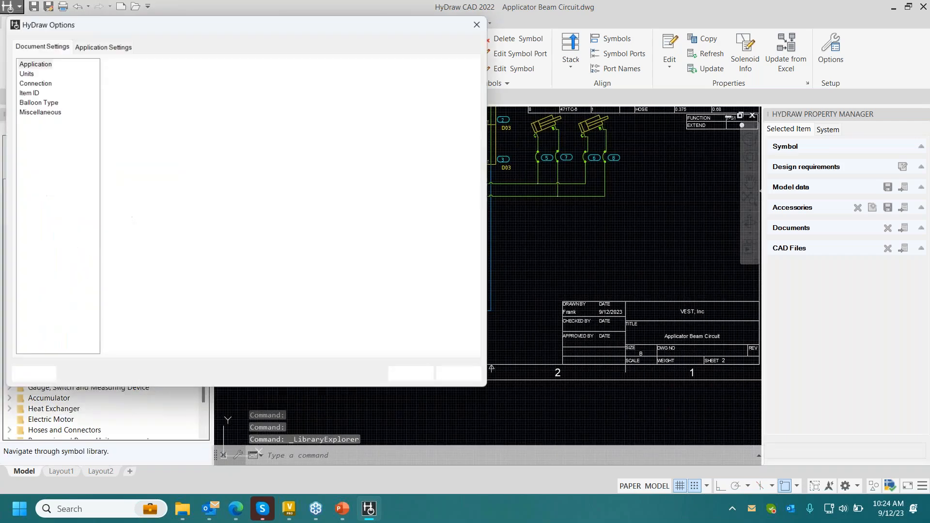
{"action": "left_click", "coordinate": [478, 27]}
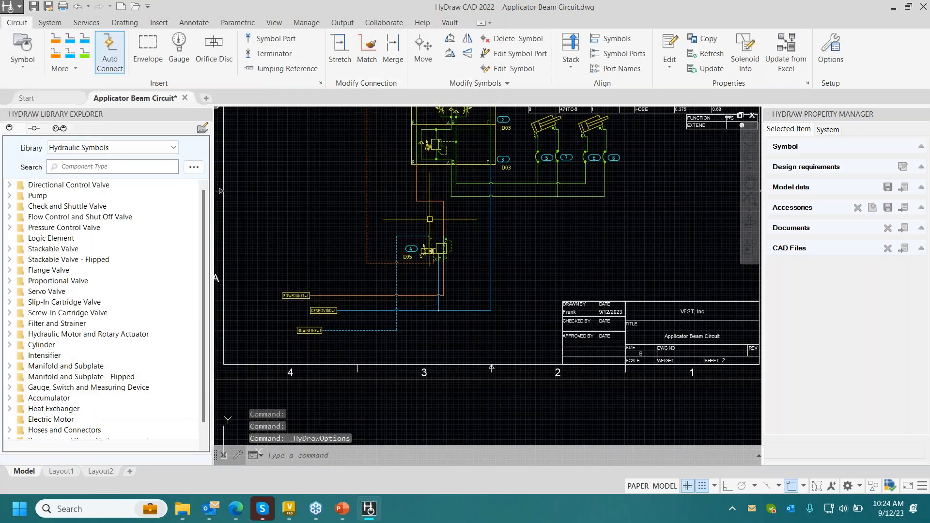
- Save Applicator Beam Circuit.dwg and check it into the vault without version comments
{"action": "left_click", "coordinate": [449, 23]}
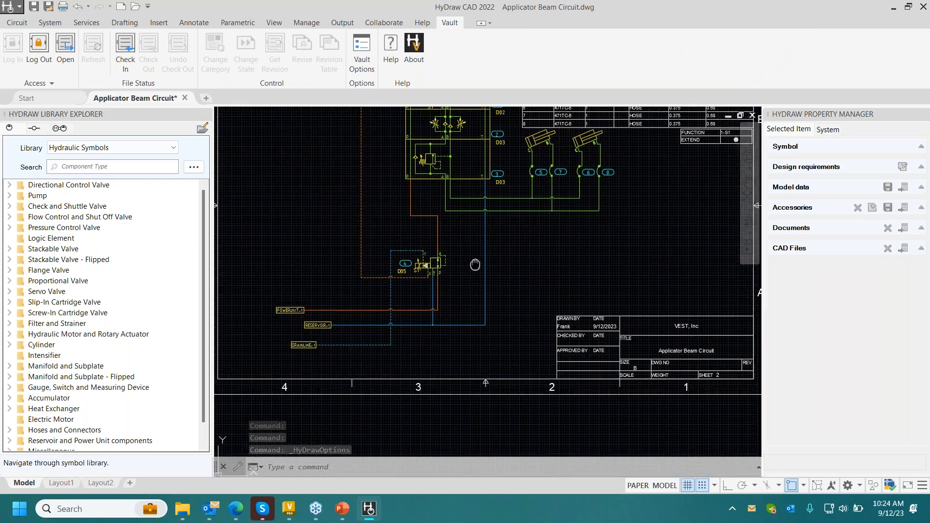
{"action": "left_click", "coordinate": [125, 49]}
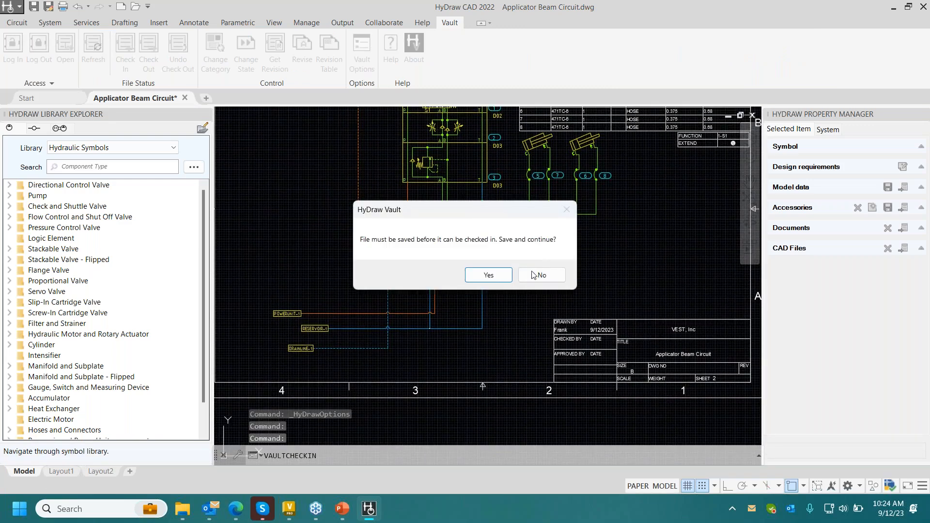
{"action": "left_click", "coordinate": [483, 274]}
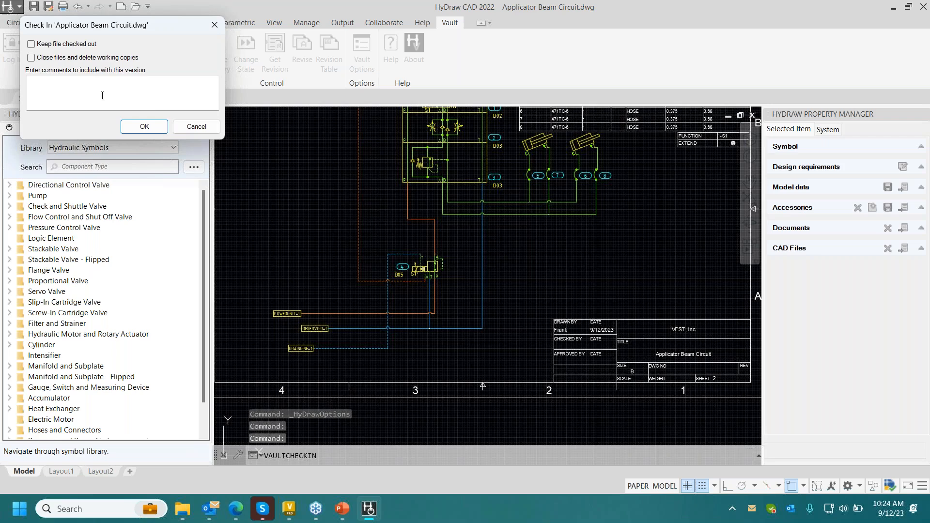
{"action": "left_click", "coordinate": [144, 126]}
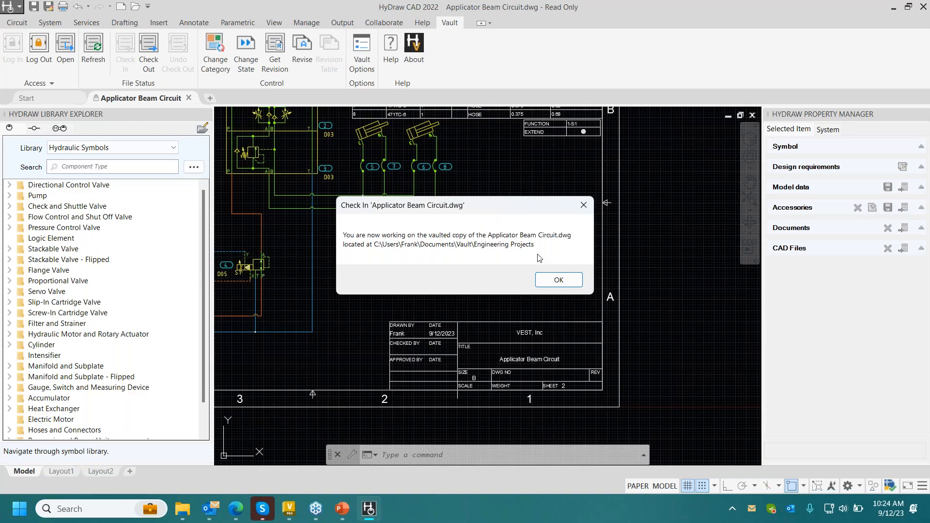
{"action": "left_click", "coordinate": [558, 284]}
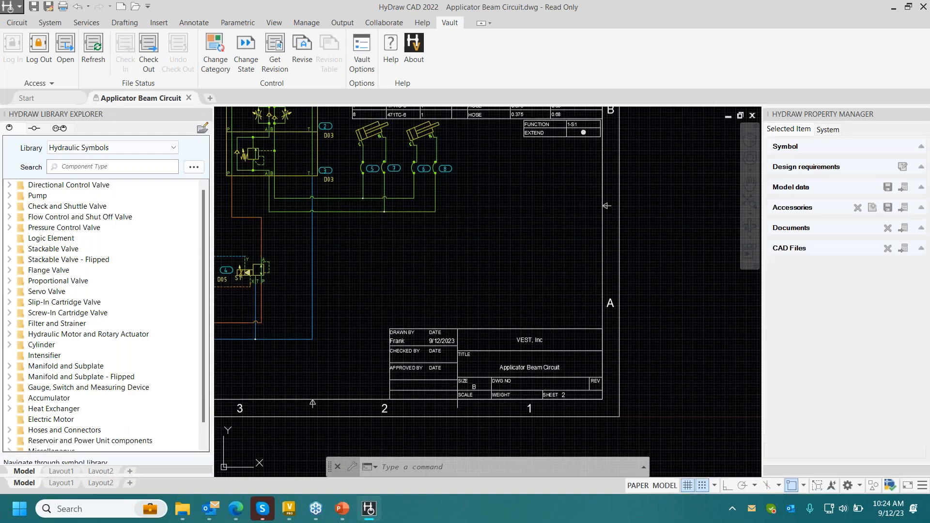
- Change the checked-in drawing's vault category to Engineering without comments
{"action": "middle_click_drag", "start_coordinate": [462, 219], "coordinate": [555, 263]}
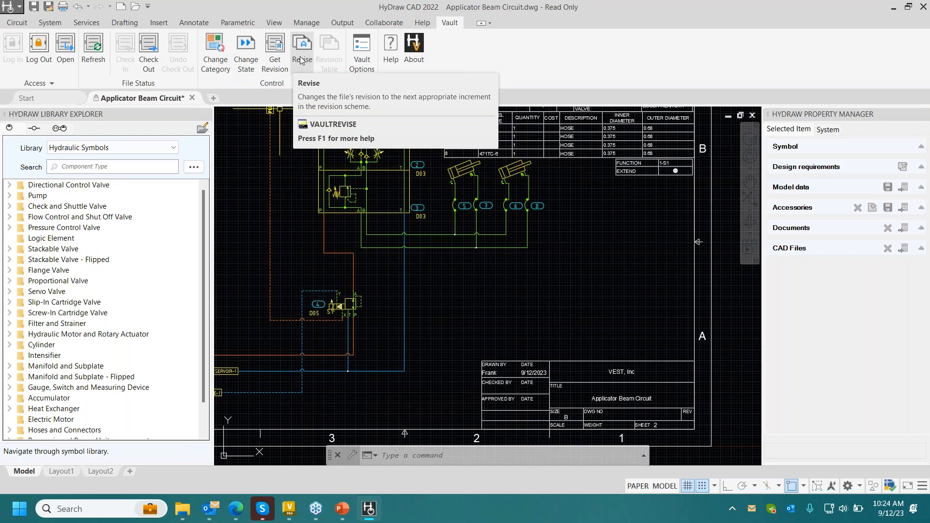
{"action": "left_click", "coordinate": [215, 51]}
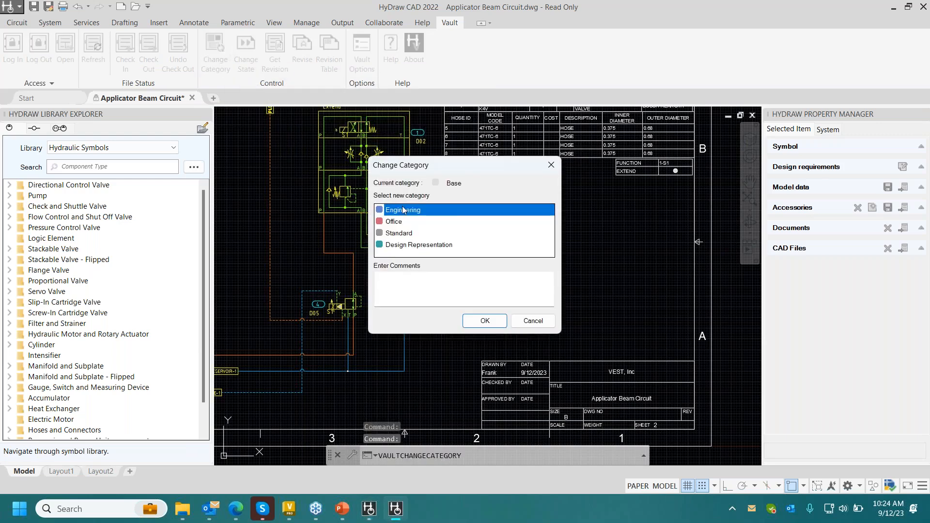
{"action": "left_click", "coordinate": [498, 322]}
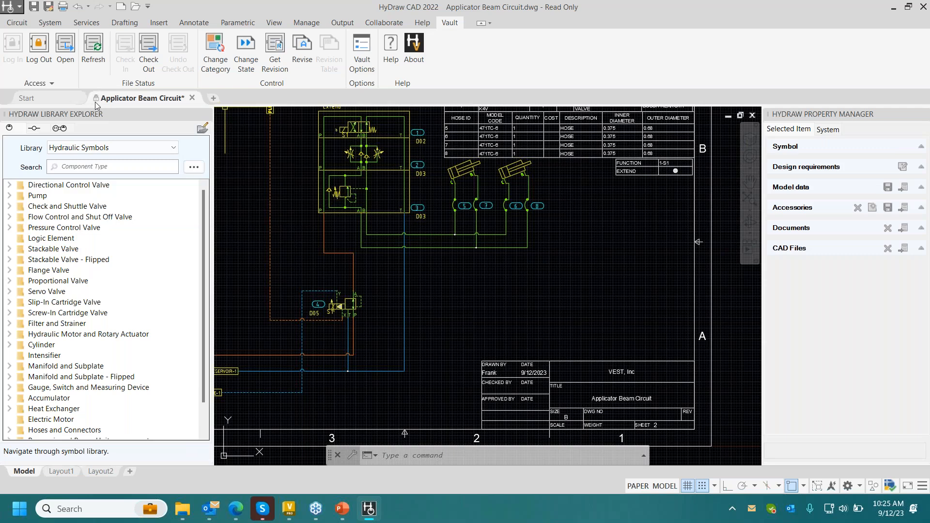
- Change the drawing's vault state to For Review with the comment Under review
{"action": "mouse_move", "coordinate": [97, 100]}
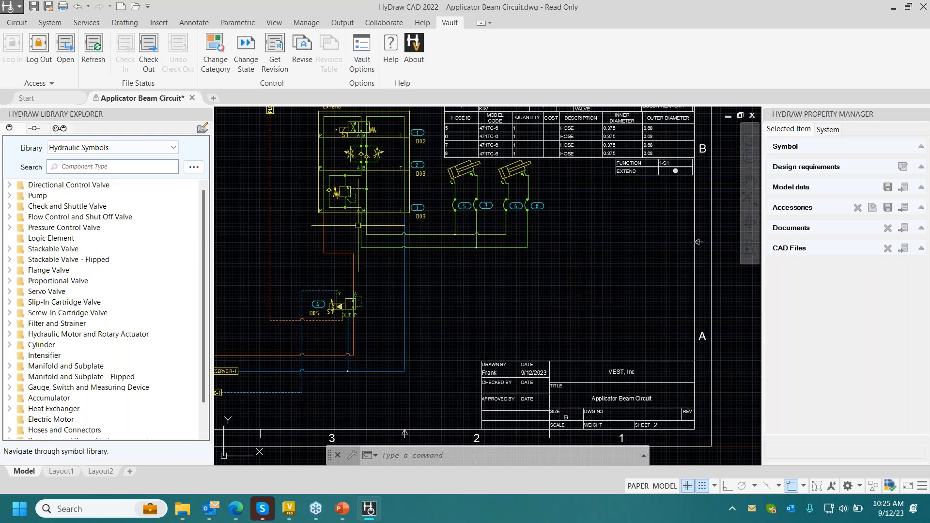
{"action": "left_click", "coordinate": [254, 42]}
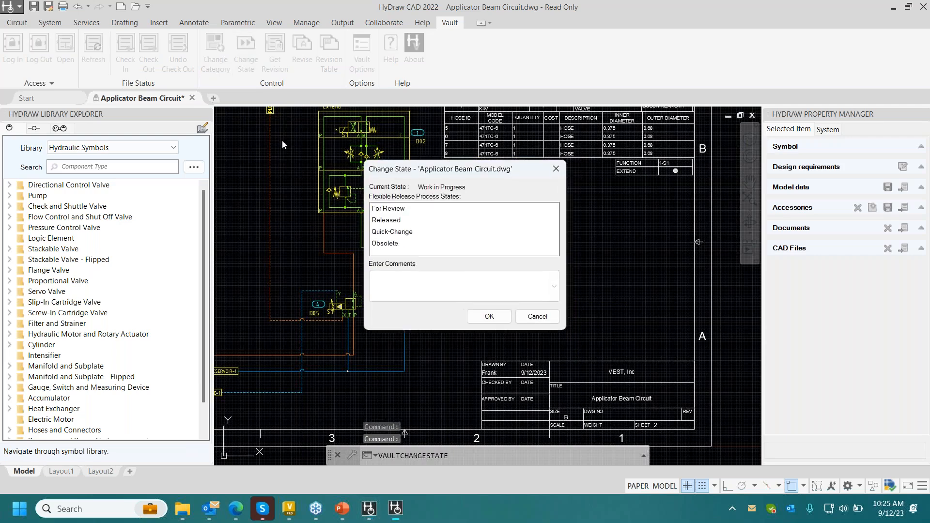
{"action": "left_click", "coordinate": [391, 213]}
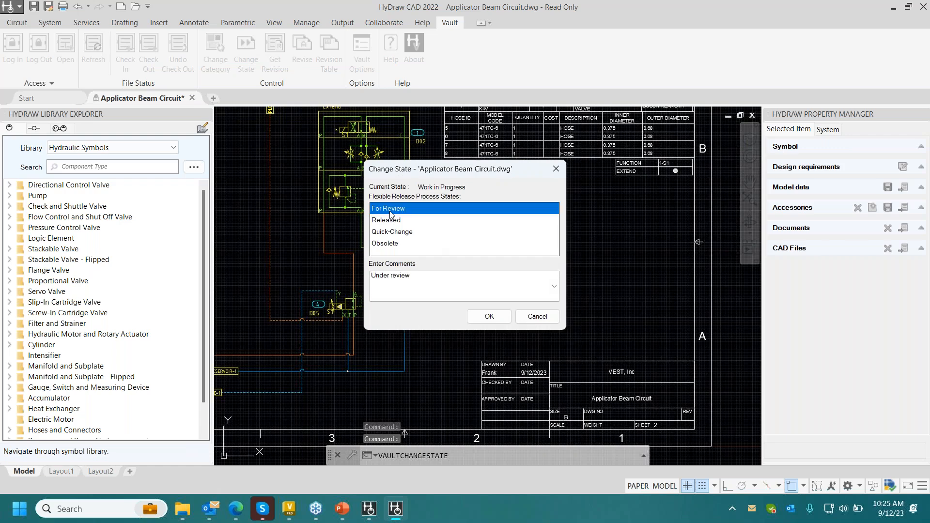
{"action": "left_click", "coordinate": [488, 316]}
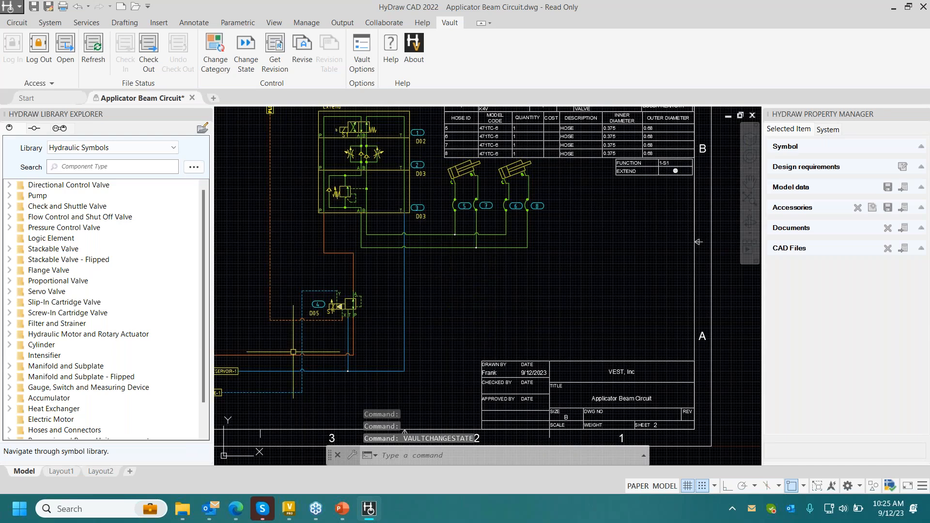
- Switch to Autodesk Vault Professional, refresh the Engineering Projects folder, and examine the Applicator Beam Circuit.dwg state, revision and history
{"action": "left_click", "coordinate": [291, 510]}
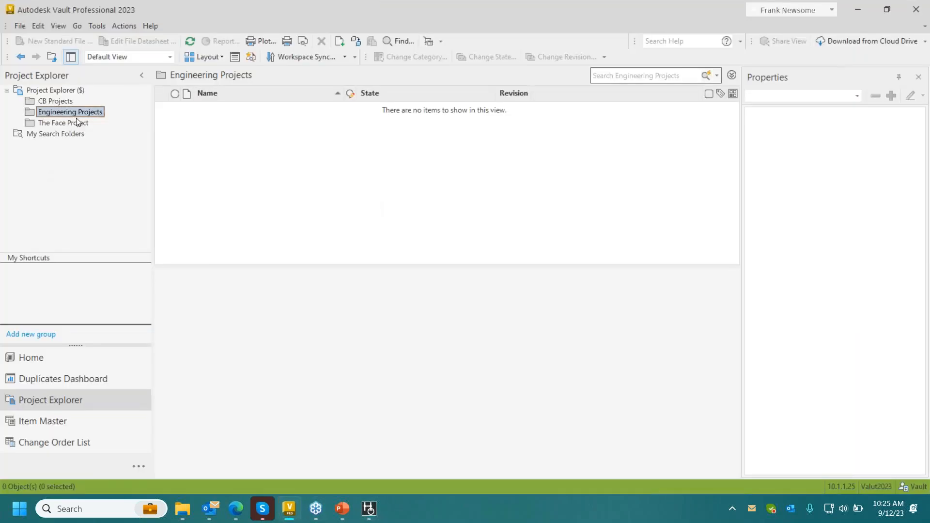
{"action": "left_click", "coordinate": [193, 40]}
{"action": "left_click", "coordinate": [260, 131]}
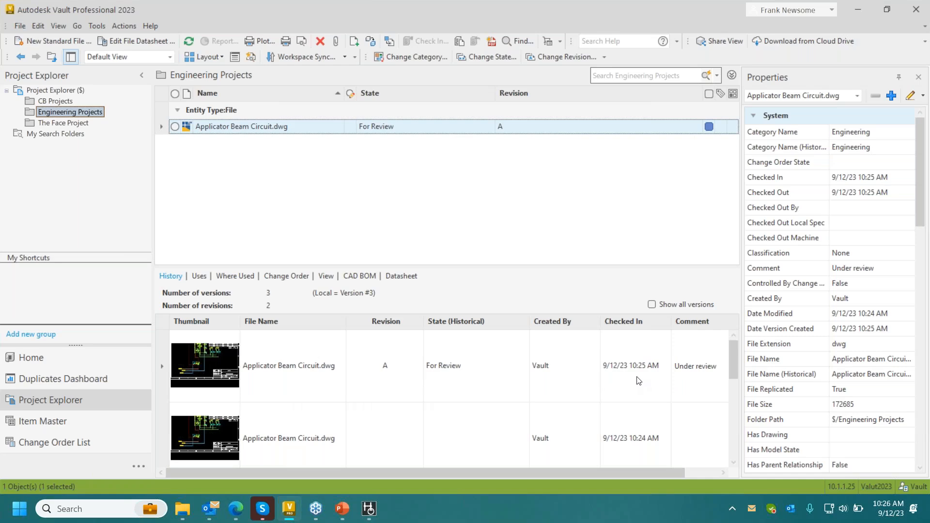
- Switch back to HyDraw CAD and review the vault states and categories available for the drawing
{"action": "left_click", "coordinate": [369, 509]}
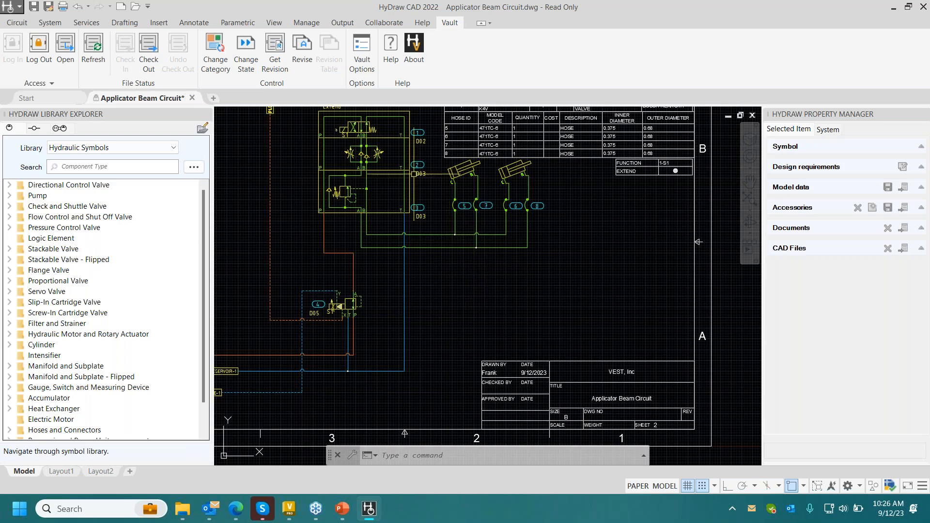
{"action": "left_click", "coordinate": [239, 67]}
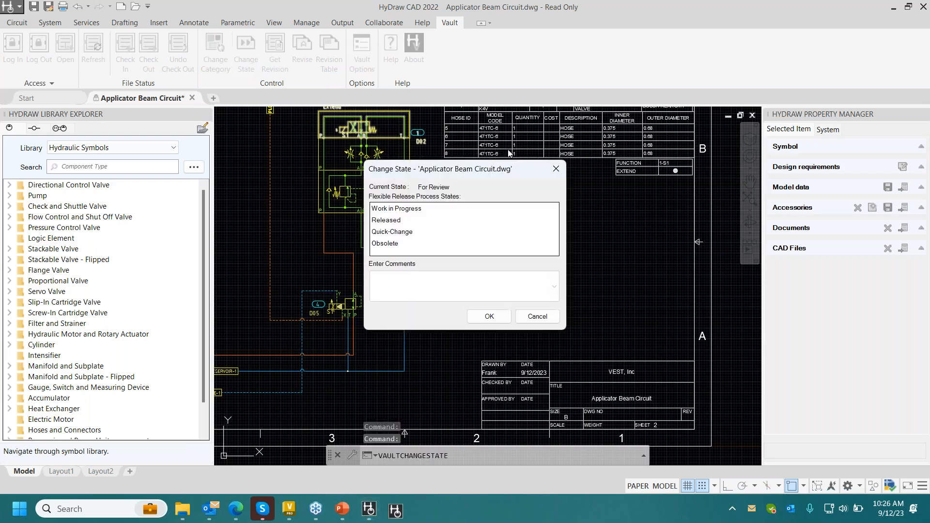
{"action": "key", "text": "Escape"}
{"action": "left_click", "coordinate": [206, 68]}
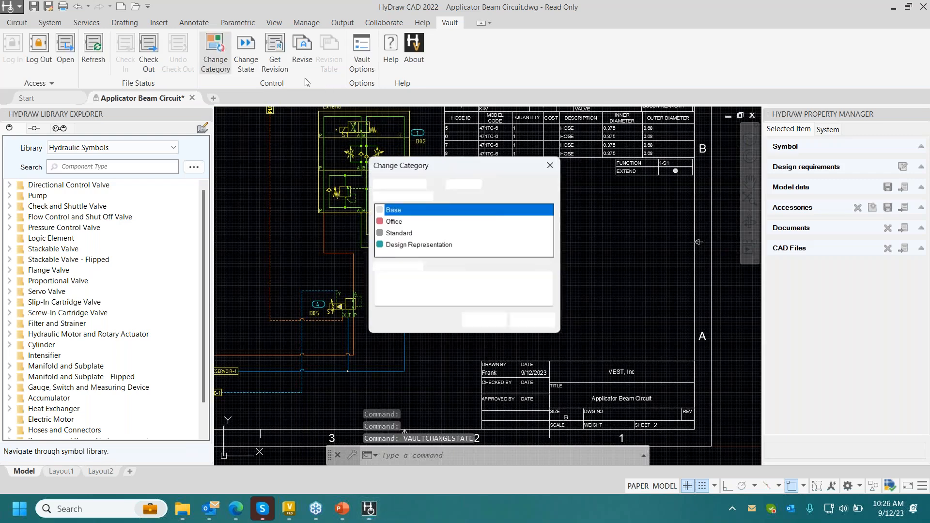
{"action": "key", "text": "Escape"}
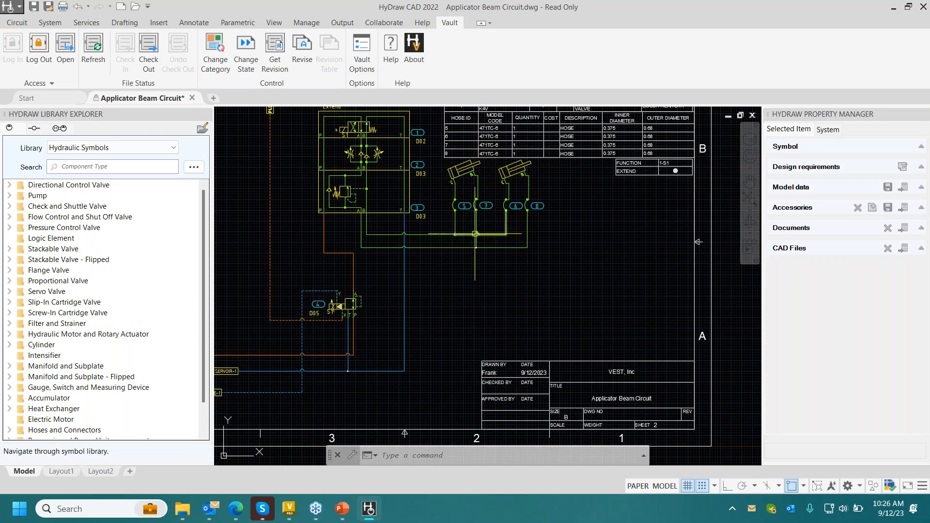
- Change the drawing's vault state to Released with the comment Released to manufacturing
{"action": "scroll", "coordinate": [480, 238], "scroll_direction": "down", "scroll_amount": 2}
{"action": "scroll", "coordinate": [481, 238], "scroll_direction": "up", "scroll_amount": 2}
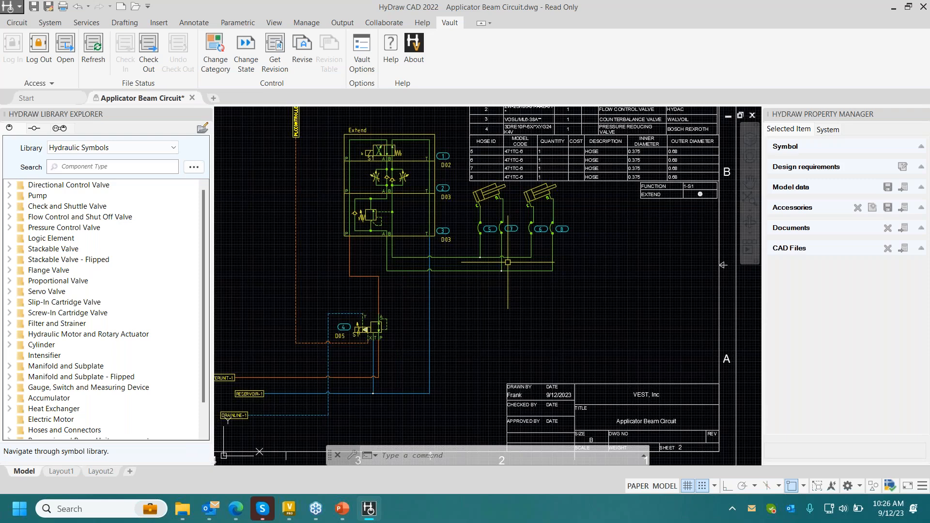
{"action": "middle_click_drag", "start_coordinate": [508, 262], "coordinate": [556, 272]}
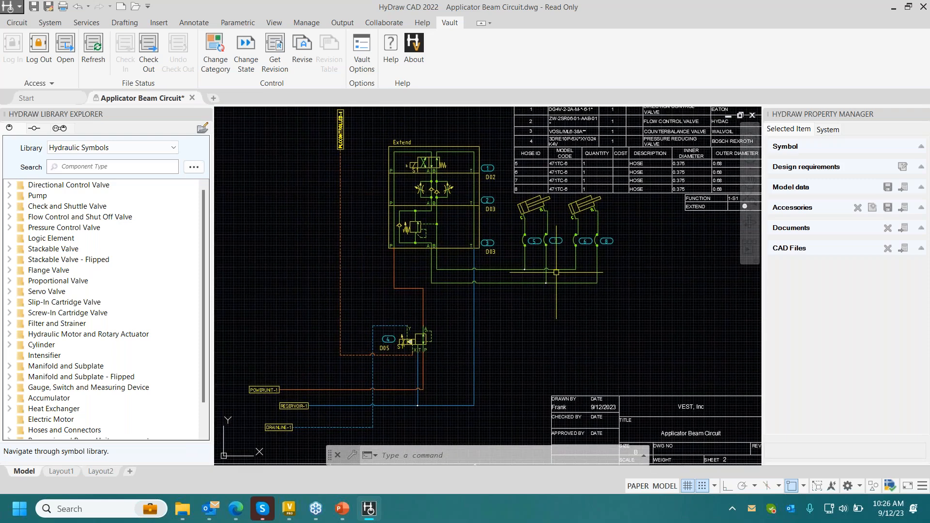
{"action": "left_click", "coordinate": [245, 53]}
{"action": "left_click", "coordinate": [441, 220]}
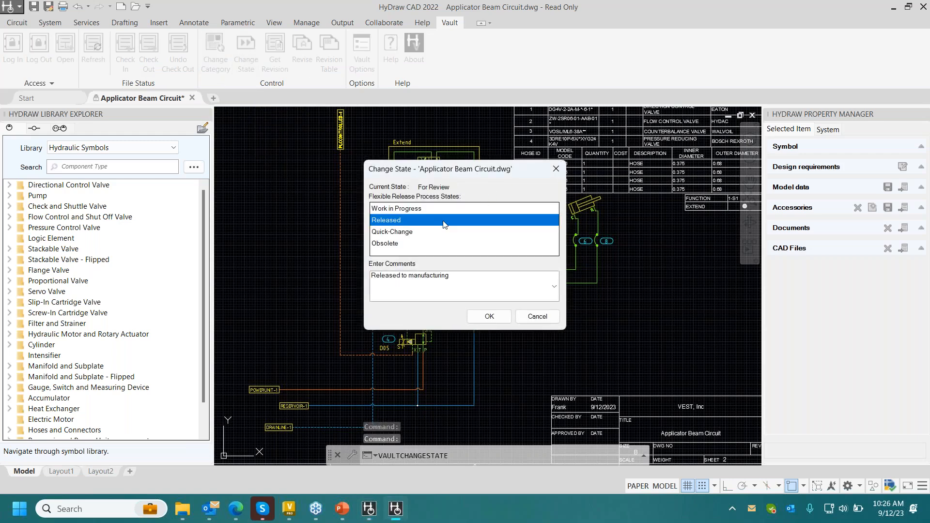
{"action": "left_click", "coordinate": [503, 320]}
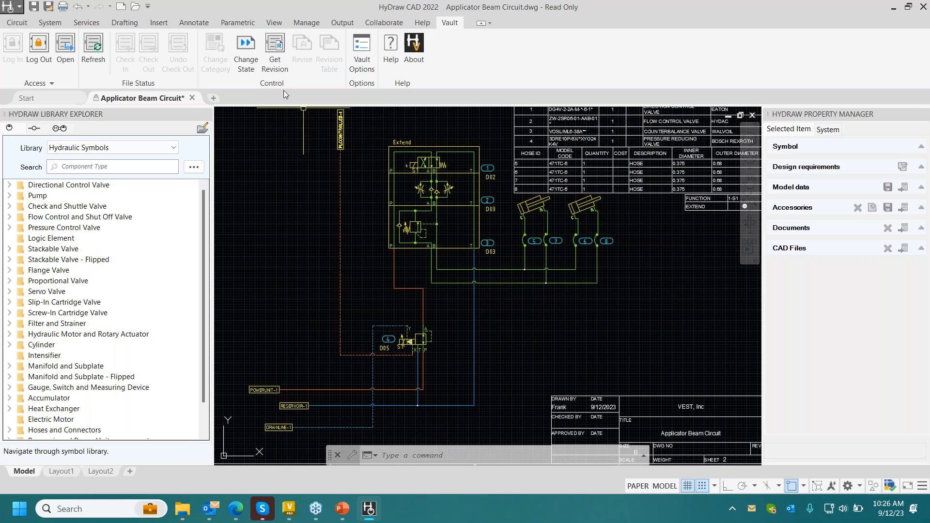
- Change the drawing's vault state to Work in Progress with the comment Available for editing
{"action": "left_click", "coordinate": [253, 59]}
{"action": "left_click", "coordinate": [394, 208]}
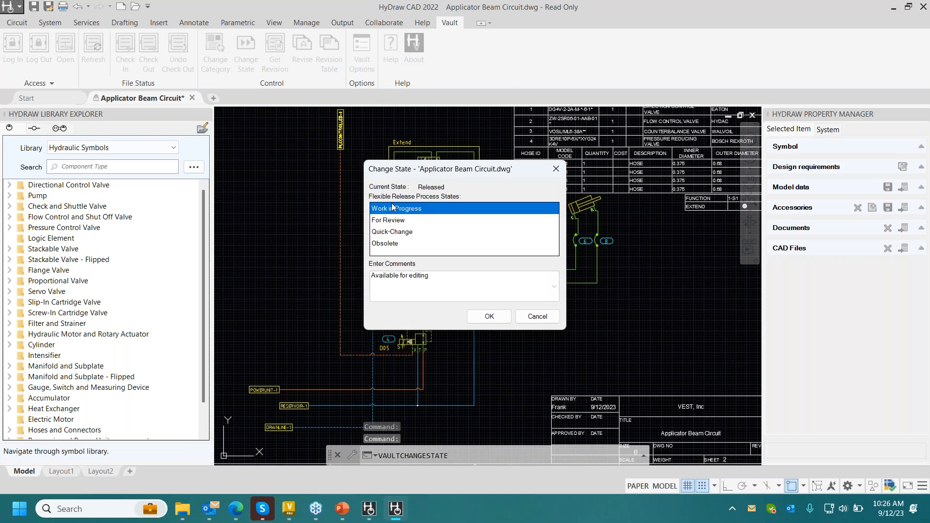
{"action": "left_click", "coordinate": [488, 316]}
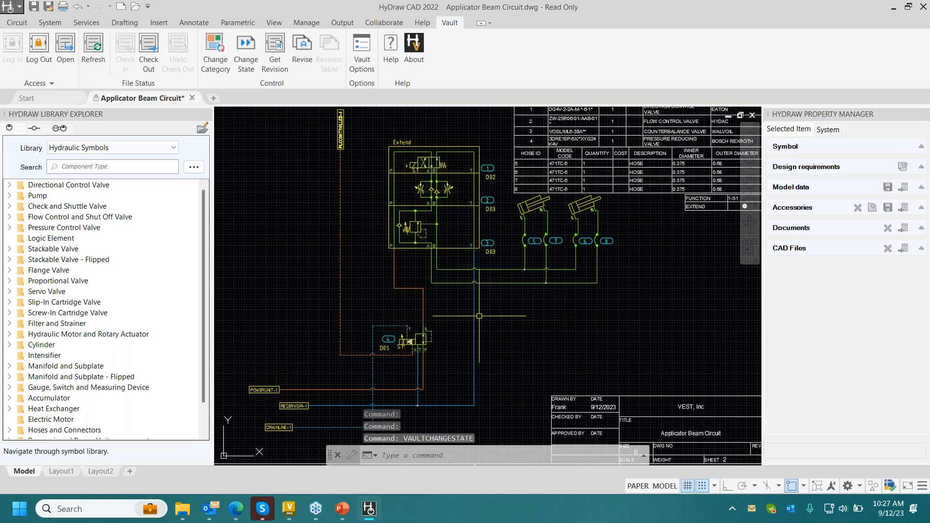
- Check Applicator Beam Circuit.dwg out of the vault, overwriting the unsaved local changes with the vault data
{"action": "left_click", "coordinate": [150, 49]}
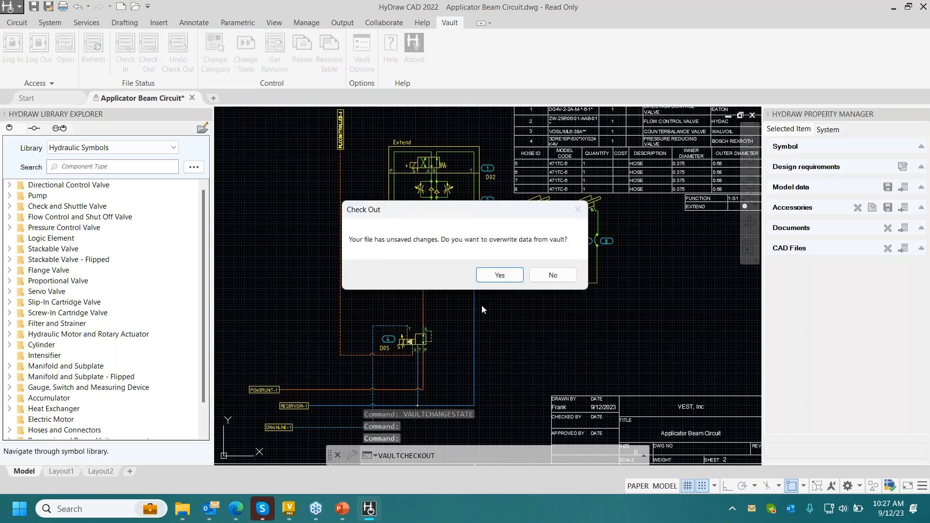
{"action": "left_click", "coordinate": [499, 275]}
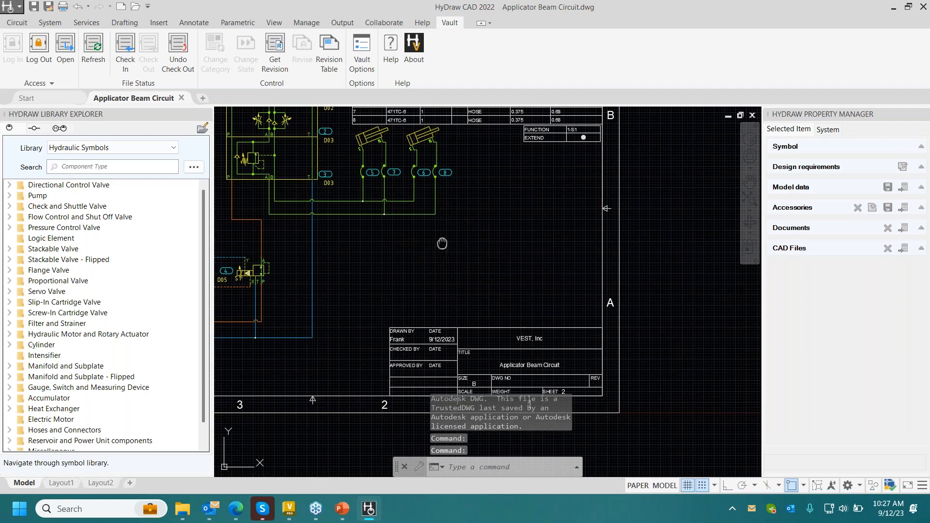
{"action": "middle_click_drag", "start_coordinate": [442, 244], "coordinate": [500, 279]}
{"action": "middle_click_drag", "start_coordinate": [282, 165], "coordinate": [387, 220]}
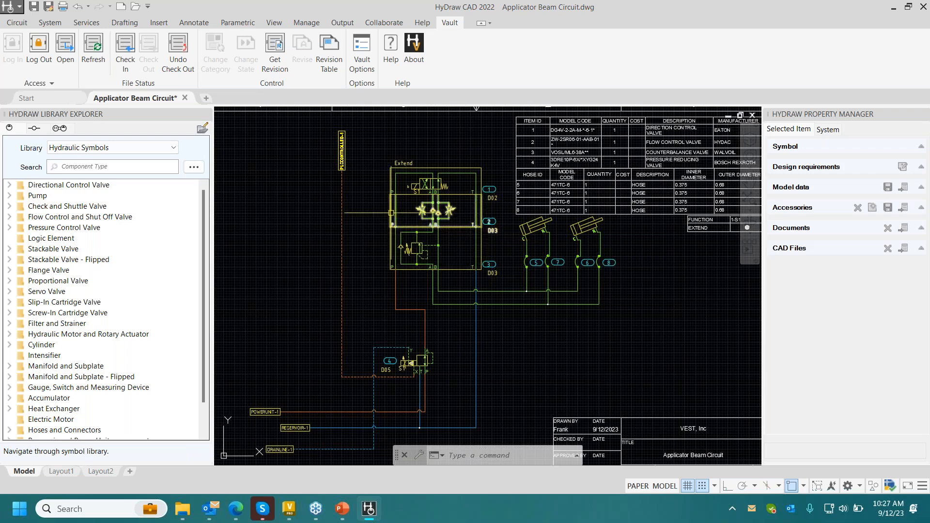
{"action": "middle_click_drag", "start_coordinate": [419, 220], "coordinate": [482, 236]}
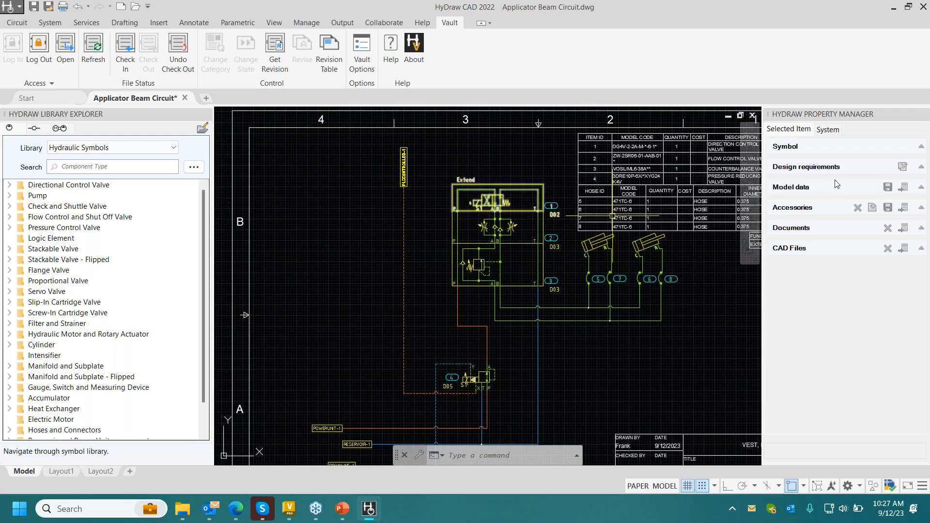
{"action": "left_click", "coordinate": [908, 189]}
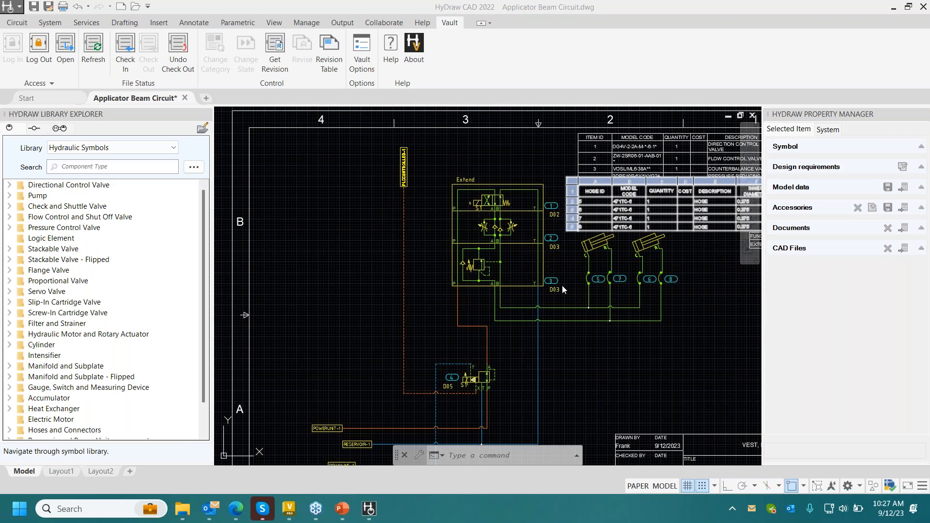
{"action": "left_click", "coordinate": [675, 261]}
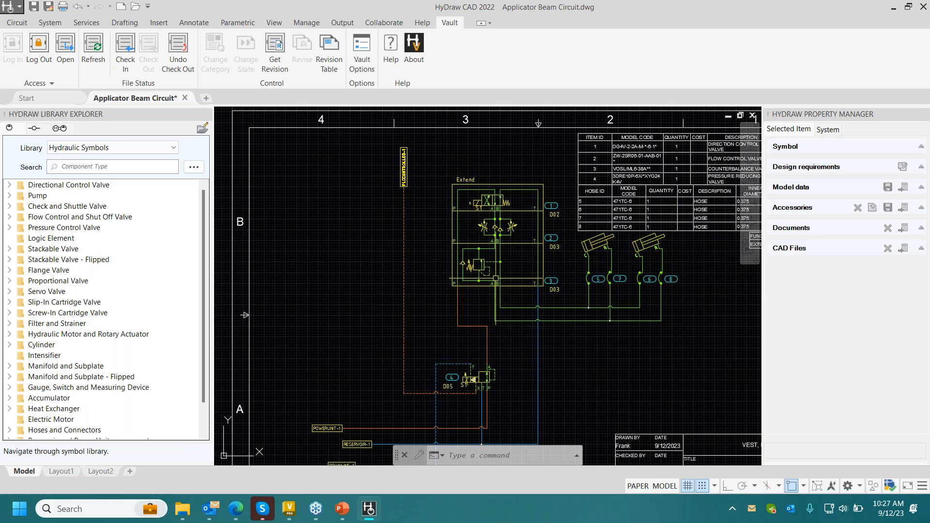
{"action": "left_click", "coordinate": [460, 283]}
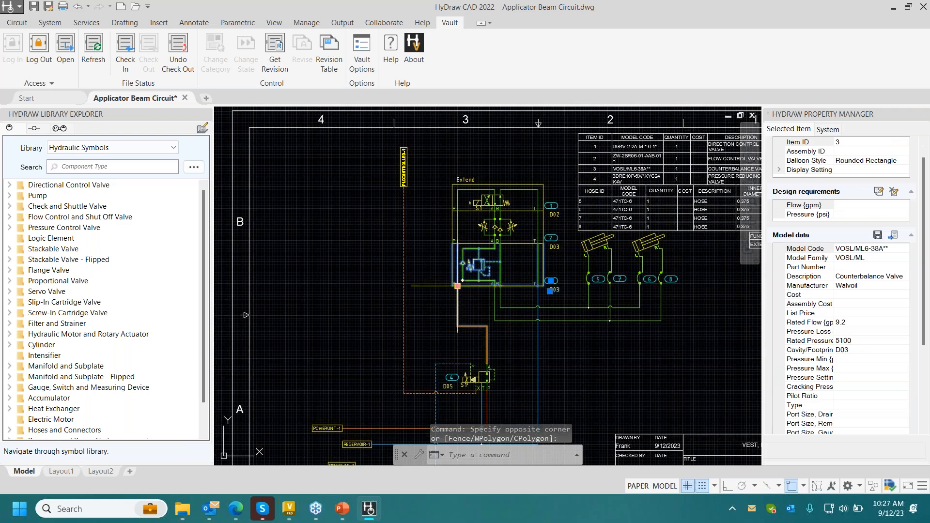
{"action": "left_click", "coordinate": [458, 285]}
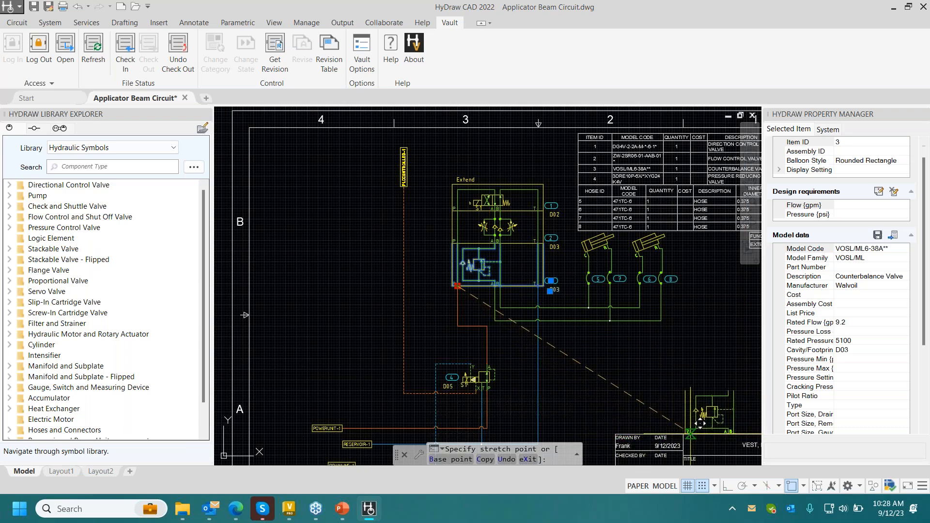
{"action": "key", "text": "Escape"}
{"action": "key", "text": "Escape"}
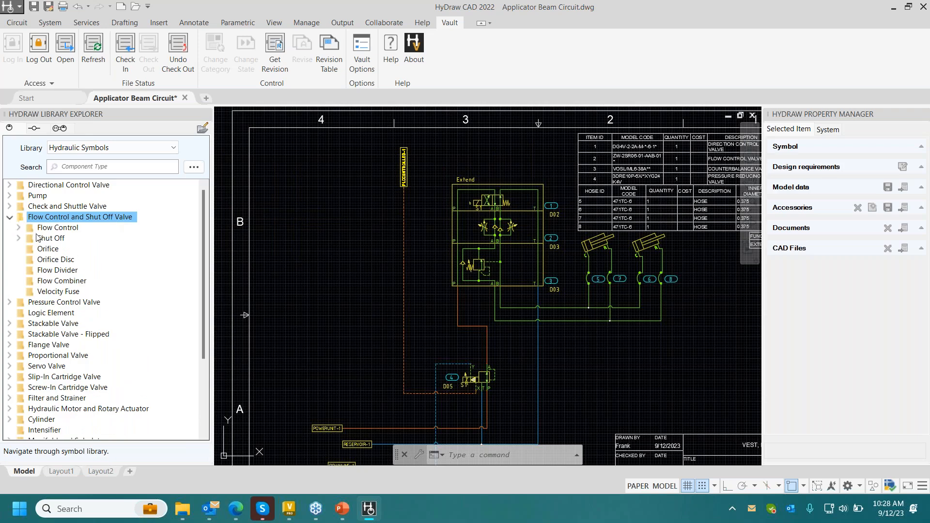
- Insert the first Shuttle symbol from the Check and Shuttle Valve library below the Extend valve stack, beside its pressure line
{"action": "left_click", "coordinate": [56, 217]}
{"action": "left_click", "coordinate": [56, 208]}
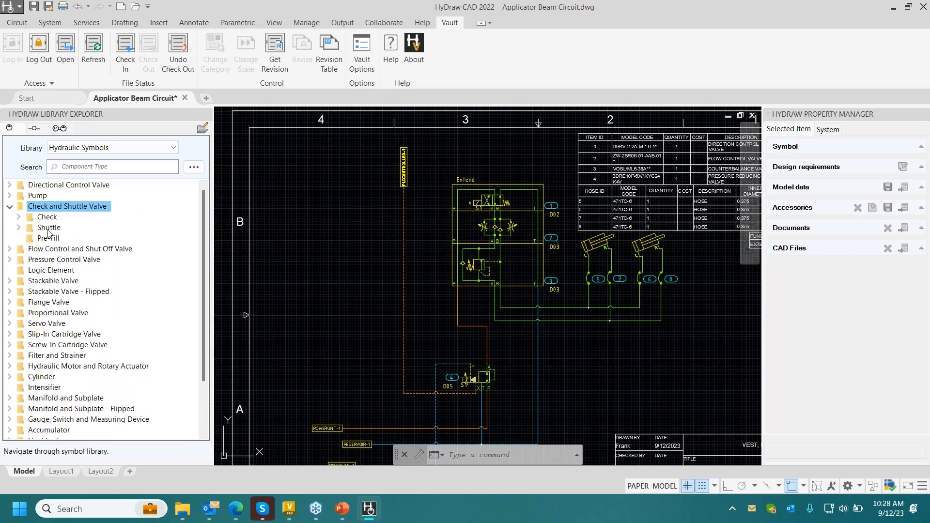
{"action": "left_click", "coordinate": [47, 229]}
{"action": "double_click", "coordinate": [54, 239]}
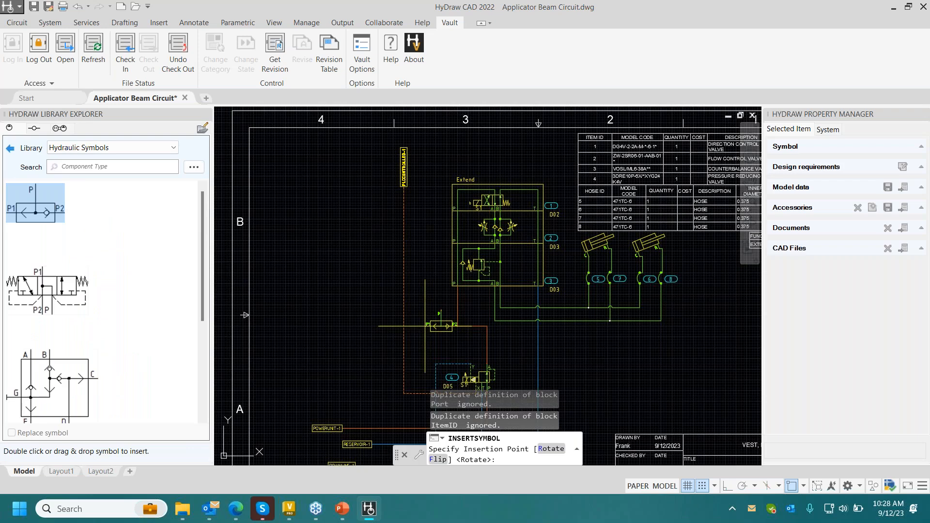
{"action": "left_click", "coordinate": [425, 326]}
{"action": "scroll", "coordinate": [471, 339], "scroll_direction": "up", "scroll_amount": 4}
{"action": "key", "text": "Escape"}
- Delete the pressure line connecting port P of the counterbalance valve to port A of the pressure reducing valve
{"action": "left_click", "coordinate": [475, 322]}
{"action": "left_click", "coordinate": [469, 295]}
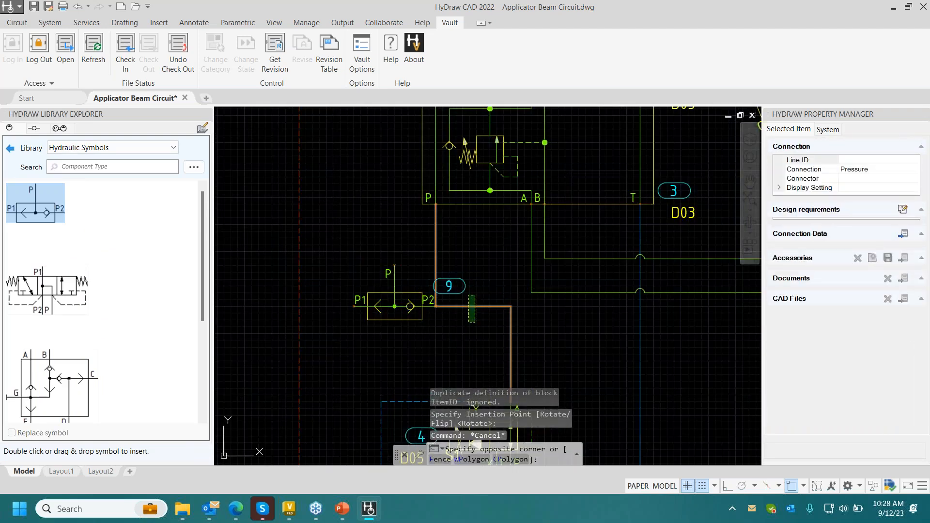
{"action": "key", "text": "Delete"}
- Draw pressure lines from the counterbalance valve's port P to the shuttle valve's port P, and from shuttle port P2 to the reducing valve's port A
{"action": "left_click", "coordinate": [17, 23]}
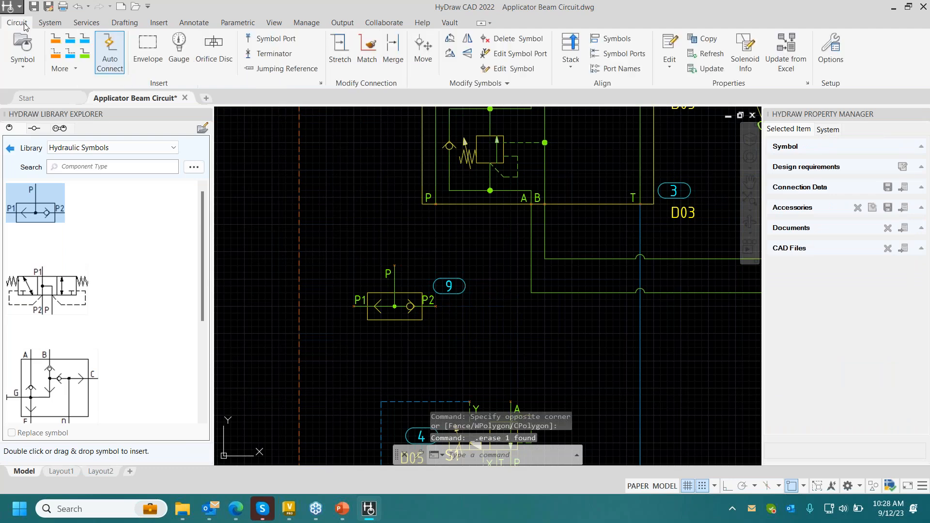
{"action": "left_click", "coordinate": [59, 46]}
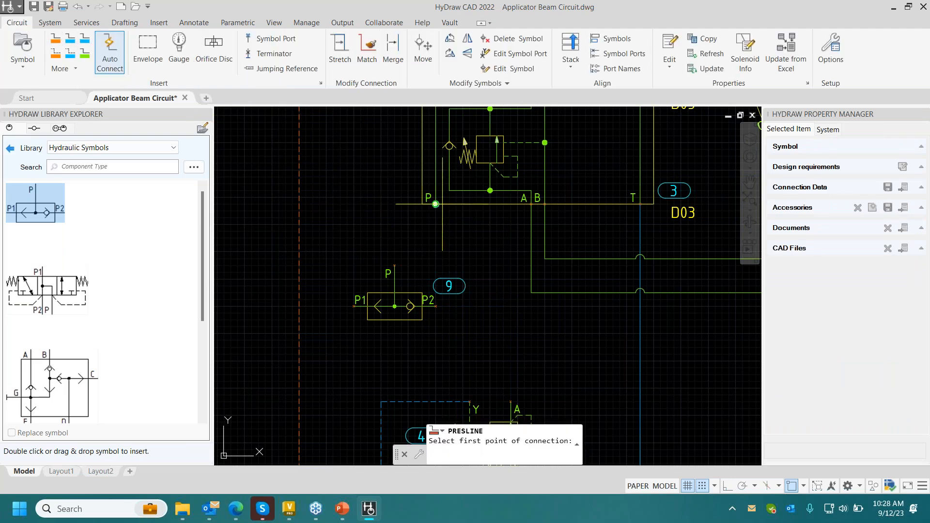
{"action": "left_click", "coordinate": [436, 204]}
{"action": "left_click", "coordinate": [394, 266]}
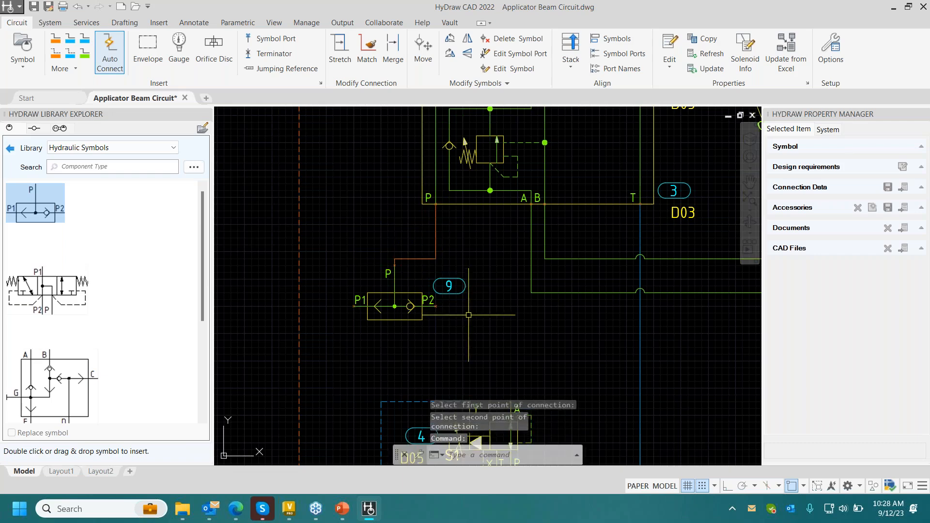
{"action": "left_click", "coordinate": [436, 306]}
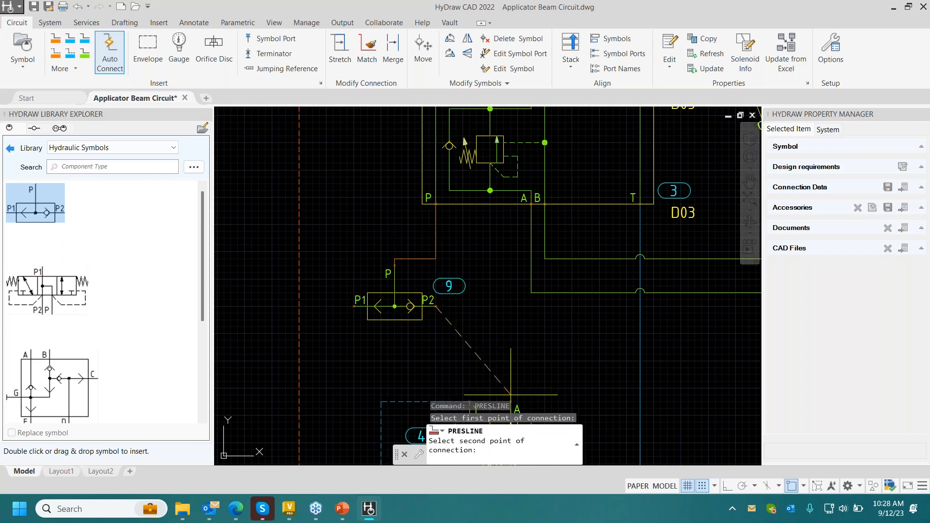
{"action": "left_click", "coordinate": [510, 401]}
{"action": "scroll", "coordinate": [488, 334], "scroll_direction": "down", "scroll_amount": 6}
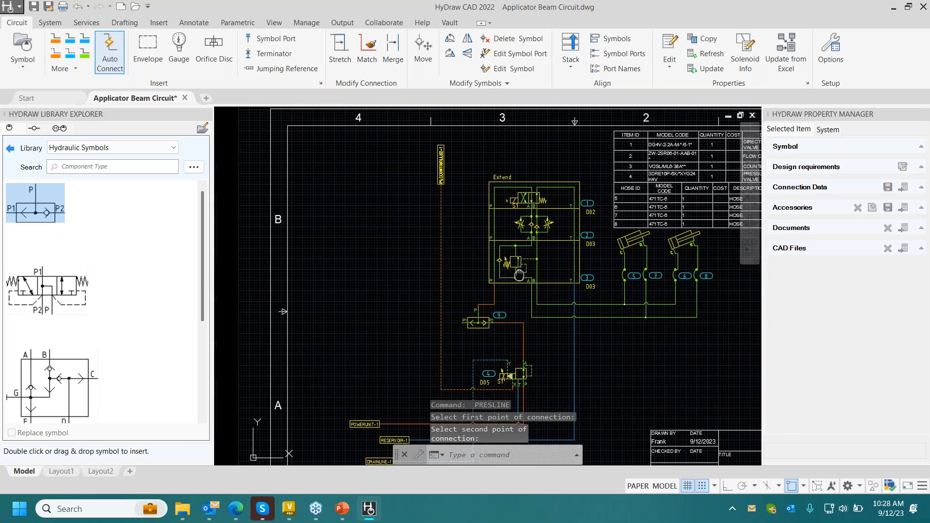
- Copy the direction control valve atop the Extend stack and paste the copy into the empty area left of the PLC controller line
{"action": "left_click", "coordinate": [537, 203]}
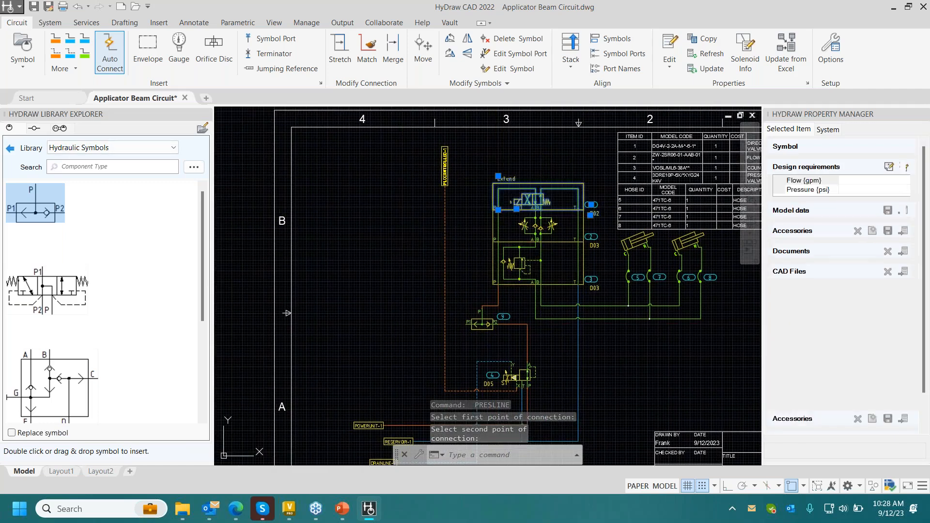
{"action": "right_click", "coordinate": [537, 203]}
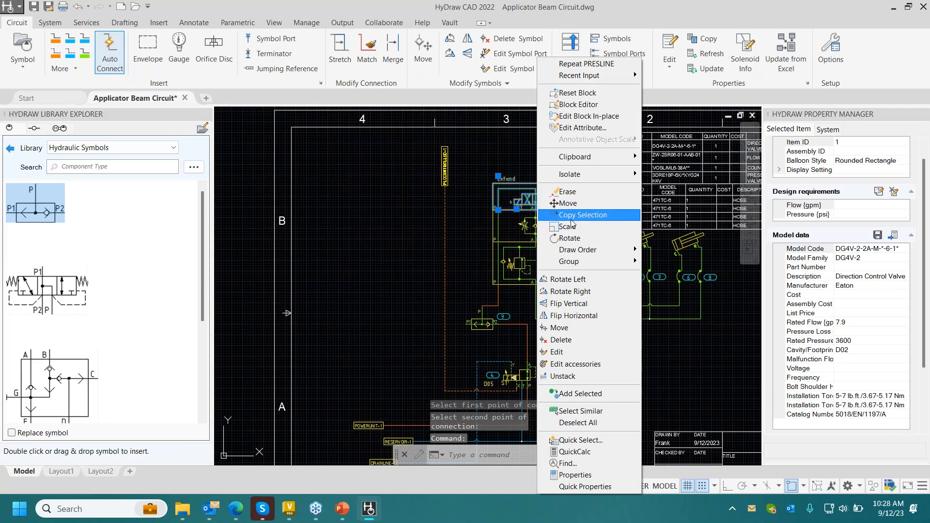
{"action": "mouse_move", "coordinate": [553, 162]}
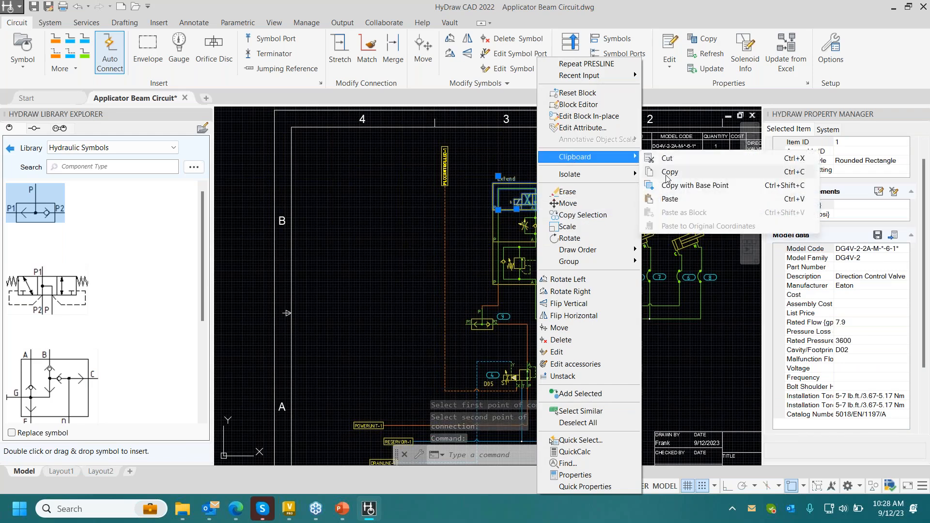
{"action": "left_click", "coordinate": [659, 170]}
{"action": "left_click", "coordinate": [337, 224]}
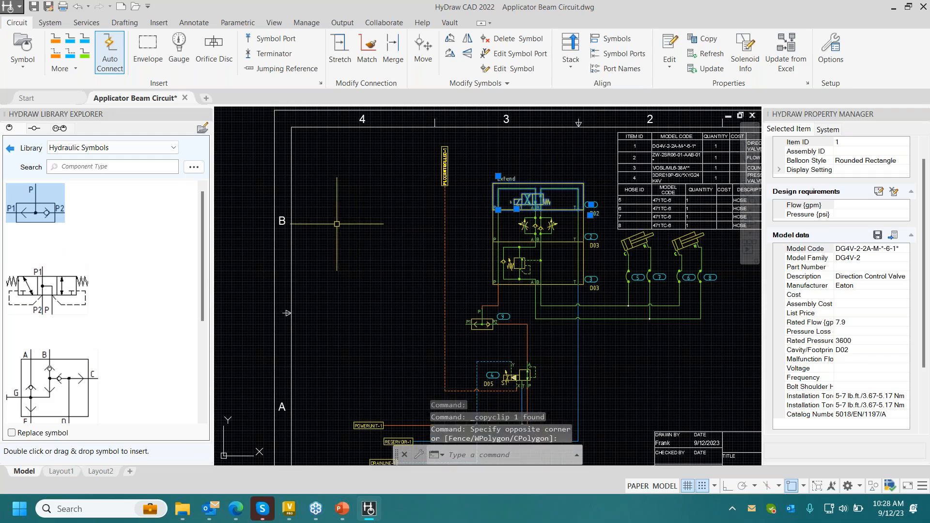
{"action": "key", "text": "Escape"}
{"action": "key", "text": "ctrl+v"}
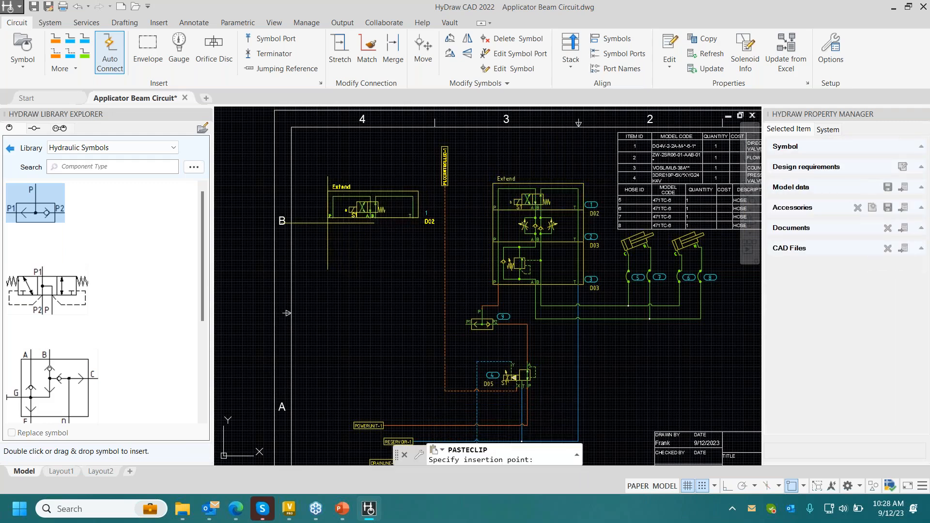
{"action": "left_click", "coordinate": [416, 228]}
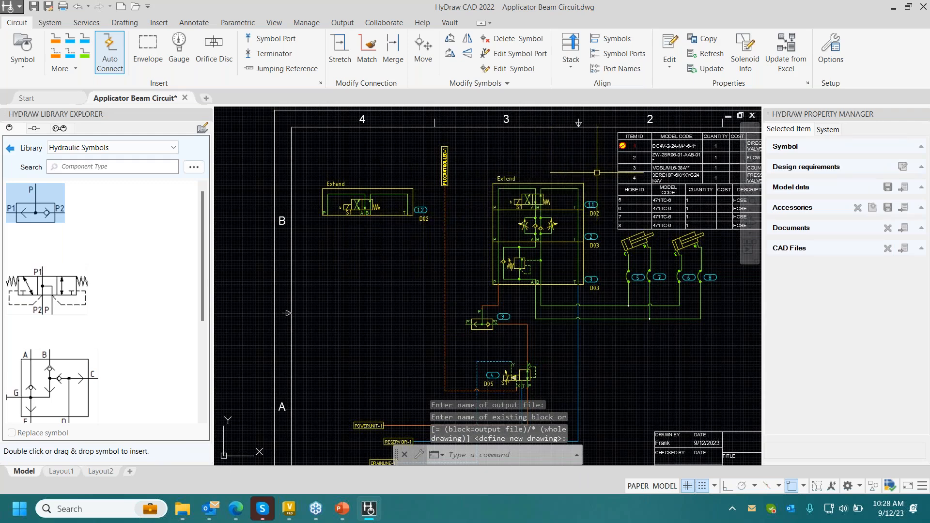
{"action": "middle_click_drag", "start_coordinate": [634, 143], "coordinate": [560, 156]}
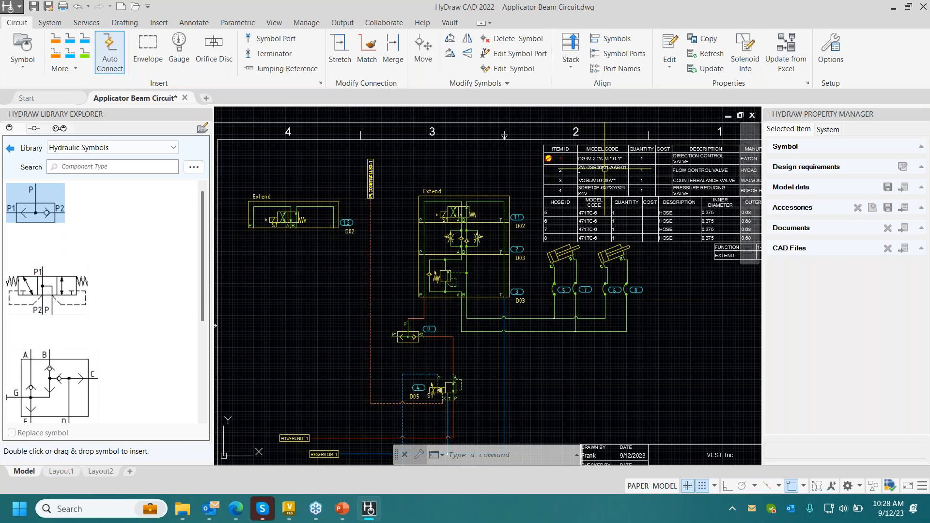
{"action": "middle_click_drag", "start_coordinate": [487, 170], "coordinate": [576, 163]}
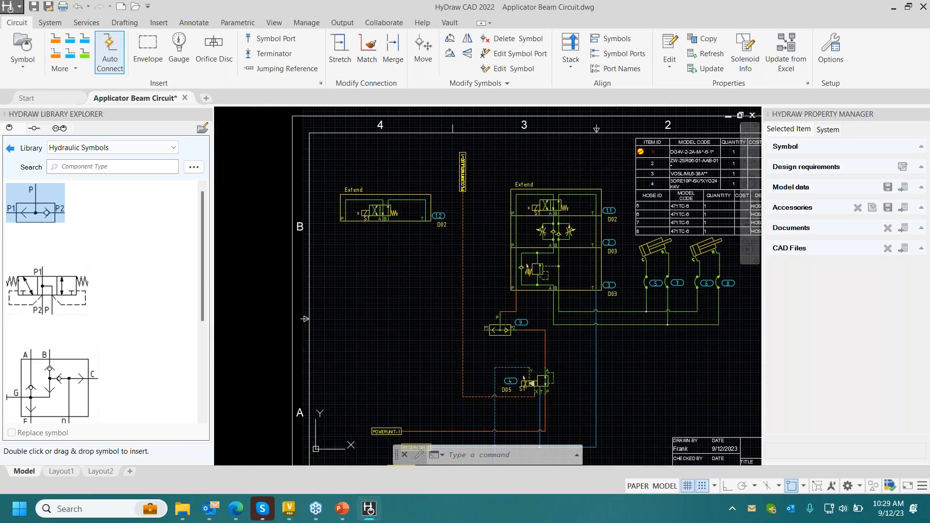
- Find model code RP25-F on FluidPowerTools.com and insert its first linked pressure reducing valve symbol directly below the copied direction control valve
{"action": "left_click", "coordinate": [9, 148]}
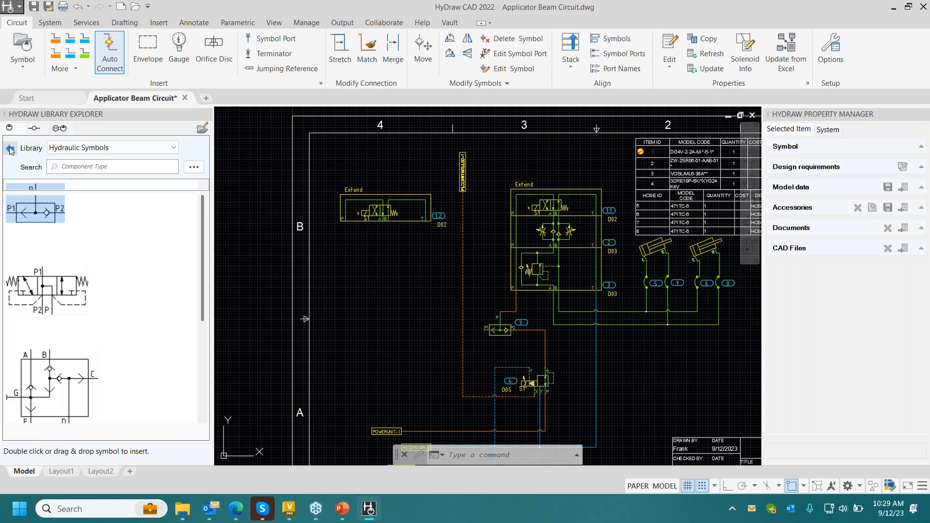
{"action": "left_click", "coordinate": [194, 167]}
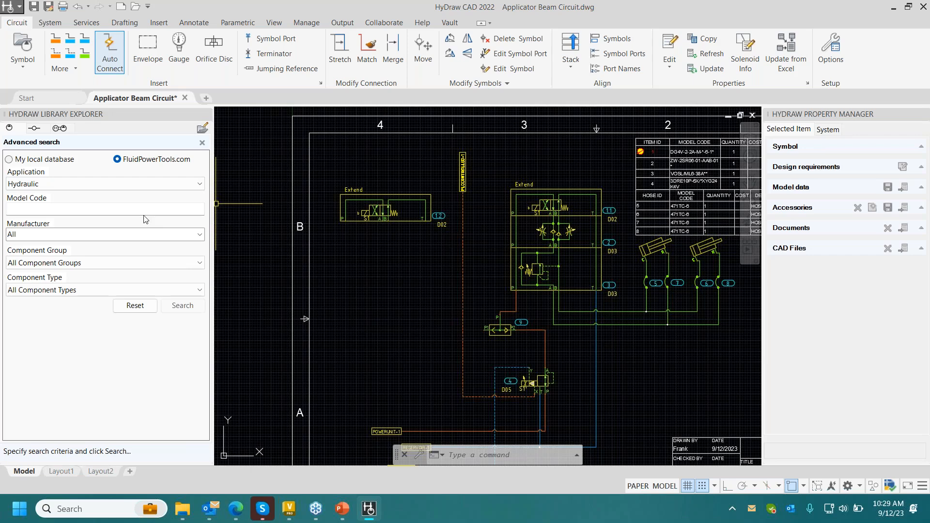
{"action": "left_click", "coordinate": [133, 210]}
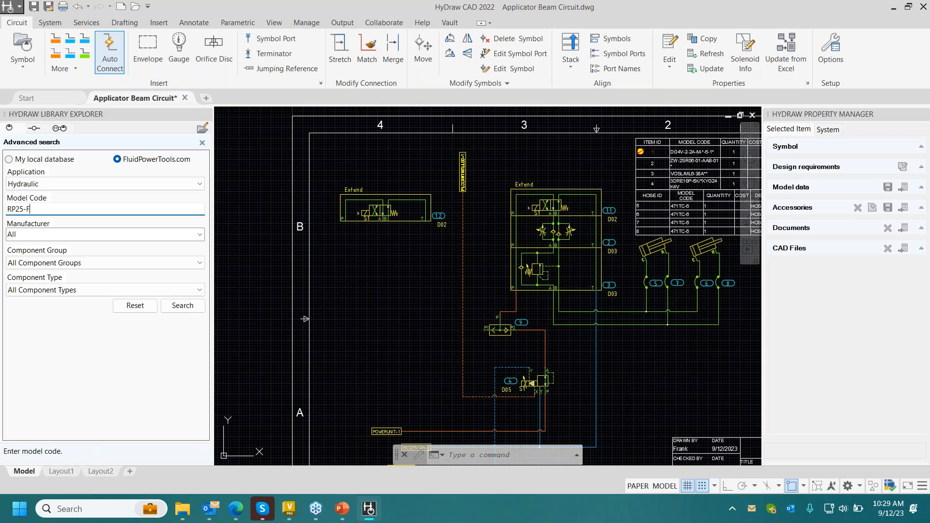
{"action": "key", "text": "Return"}
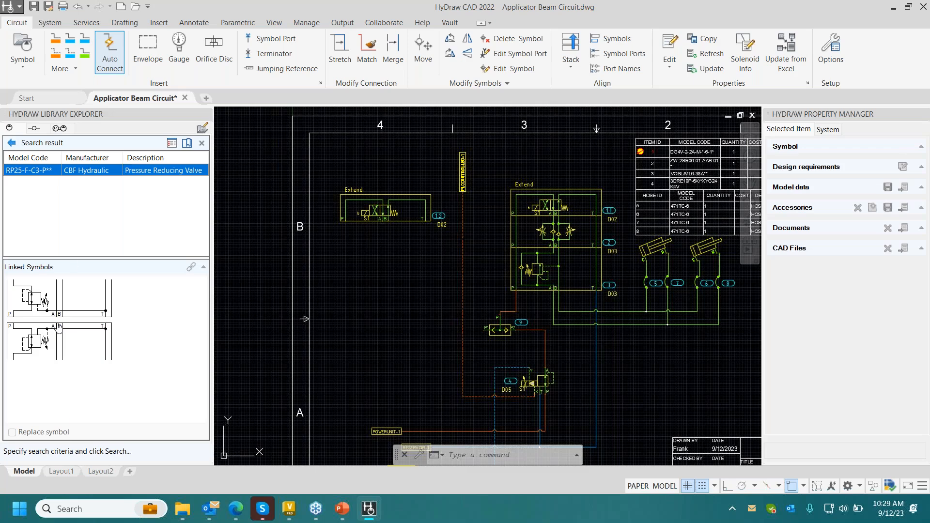
{"action": "double_click", "coordinate": [47, 303]}
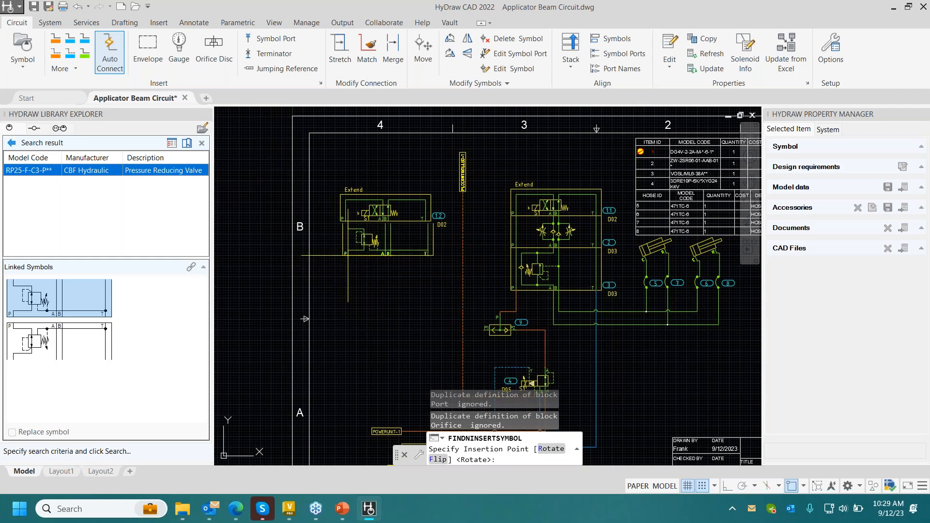
{"action": "left_click", "coordinate": [348, 256]}
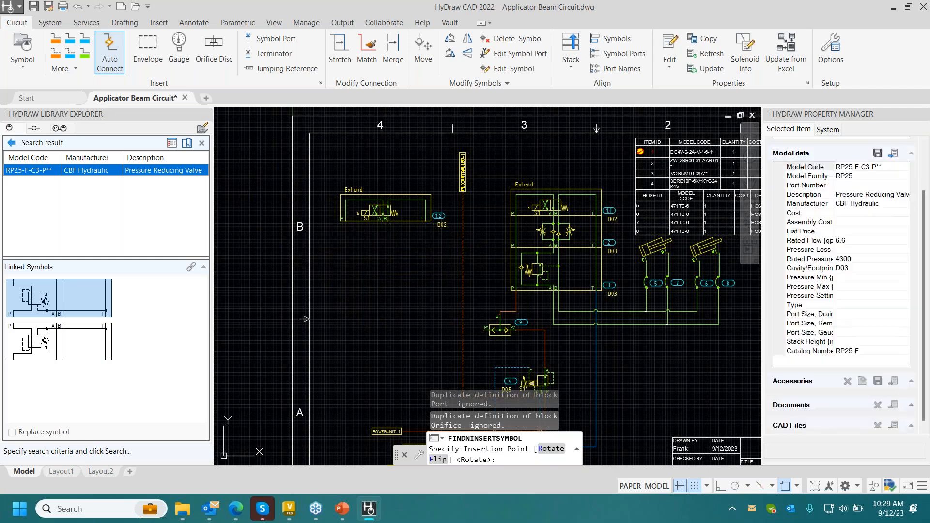
{"action": "key", "text": "Escape"}
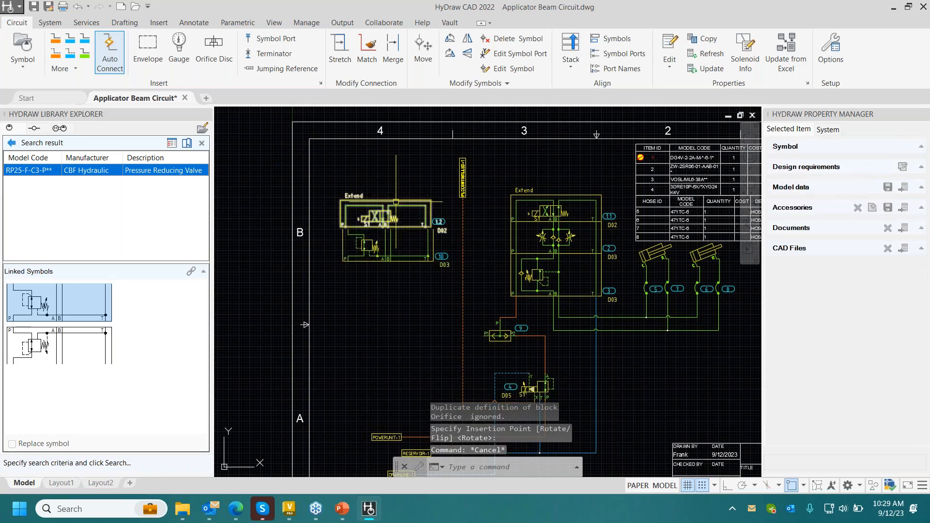
- Combine the copied direction control valve and the pressure reducing valve below it into one stack
{"action": "left_click", "coordinate": [410, 186]}
{"action": "left_click", "coordinate": [369, 288]}
{"action": "left_click", "coordinate": [572, 49]}
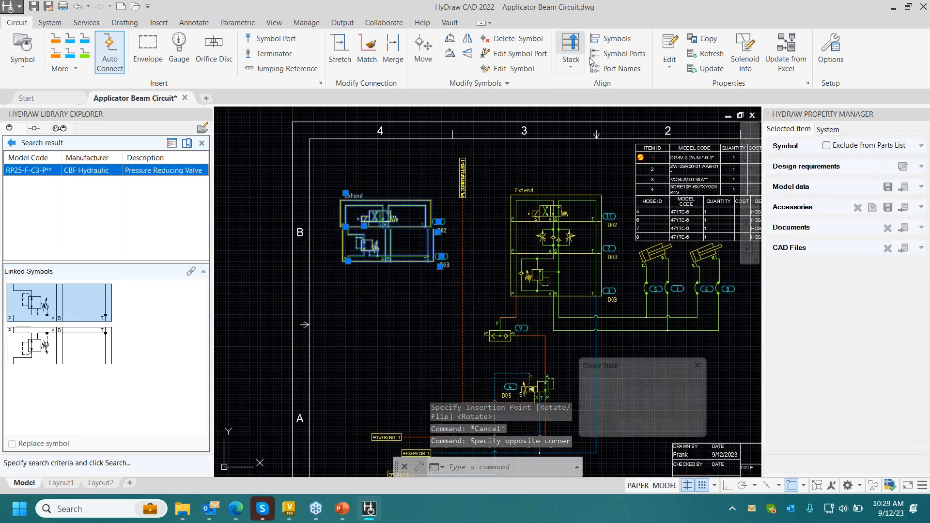
{"action": "left_click", "coordinate": [637, 430]}
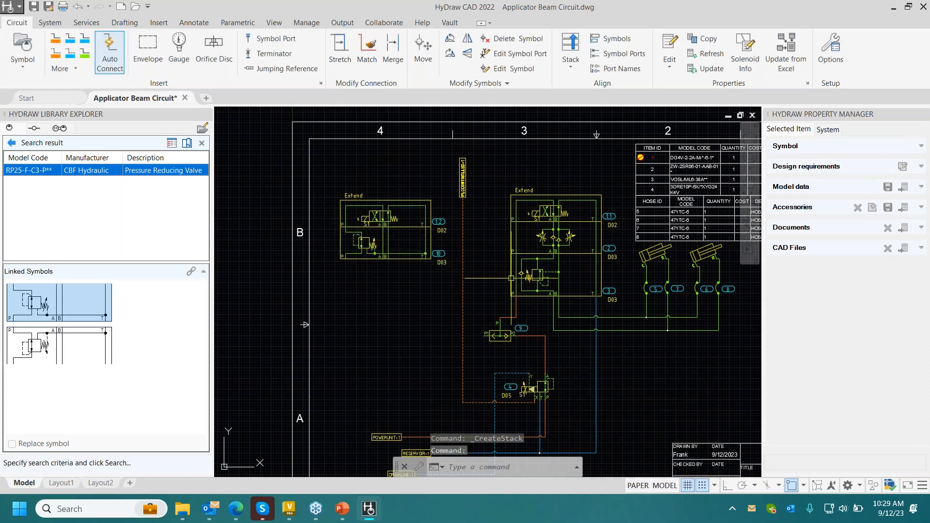
- Draw a pressure line from the new stack's bottom port P to the POWERUNIT-1 line and stretch its horizontal segment above the POWERUNIT-1 label
{"action": "middle_click_drag", "start_coordinate": [486, 286], "coordinate": [471, 241]}
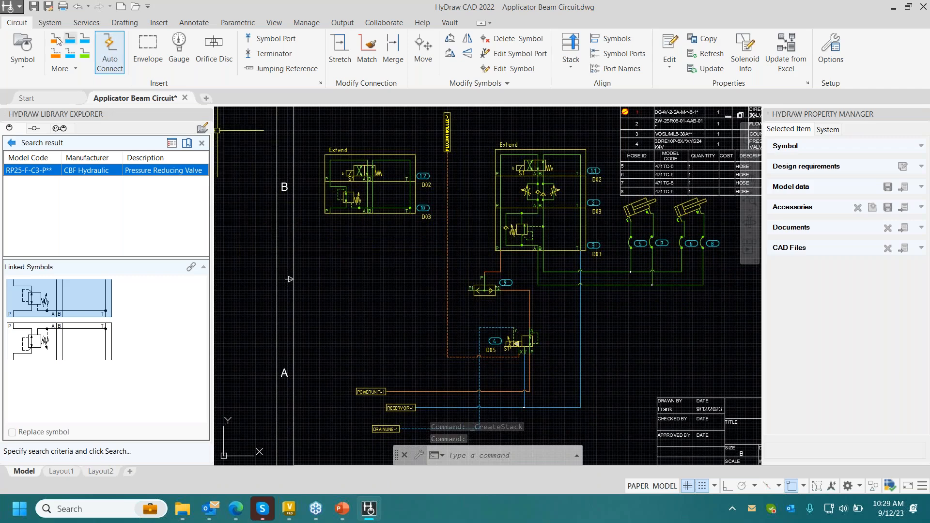
{"action": "left_click", "coordinate": [56, 40]}
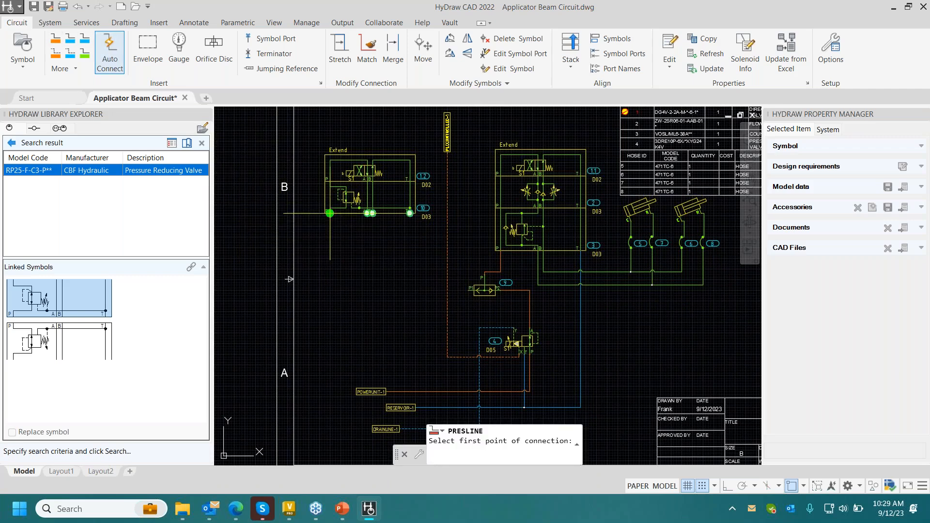
{"action": "left_click", "coordinate": [329, 213]}
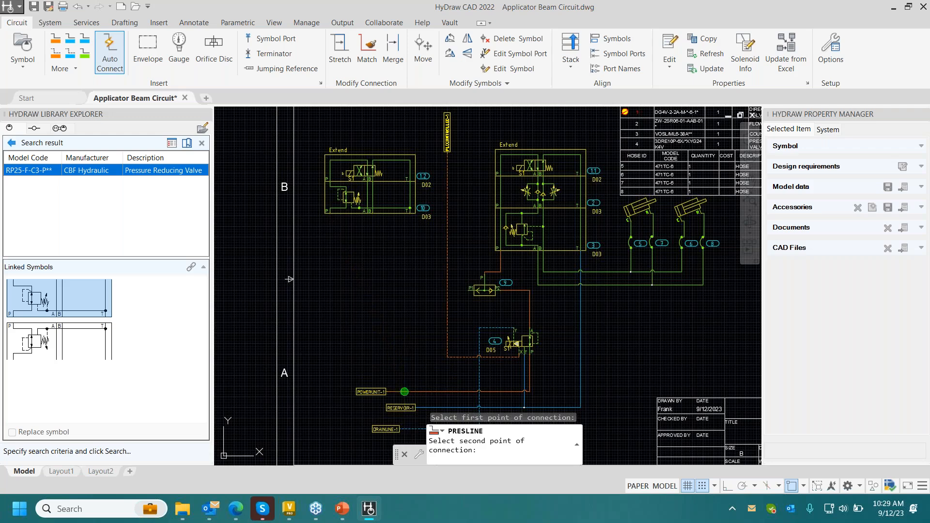
{"action": "left_click", "coordinate": [404, 391]}
{"action": "left_click", "coordinate": [340, 48]}
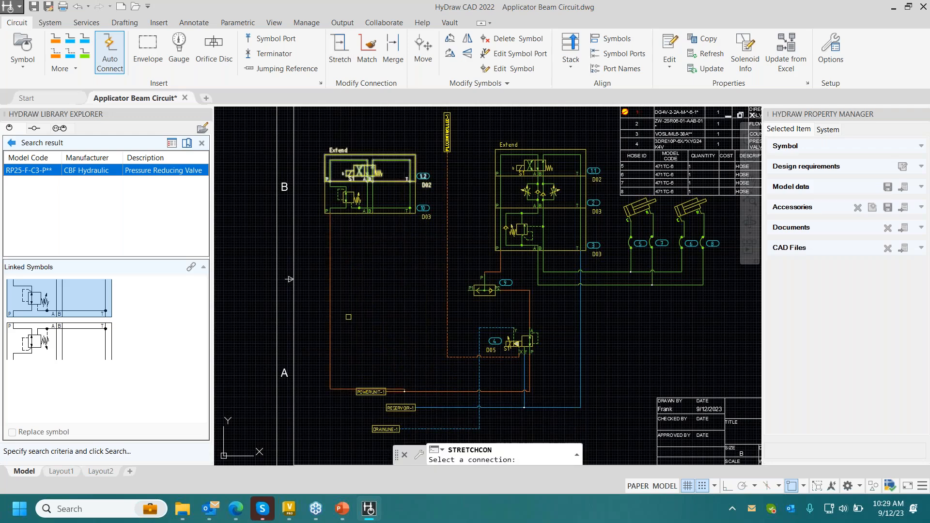
{"action": "left_click", "coordinate": [341, 389]}
{"action": "left_click", "coordinate": [343, 370]}
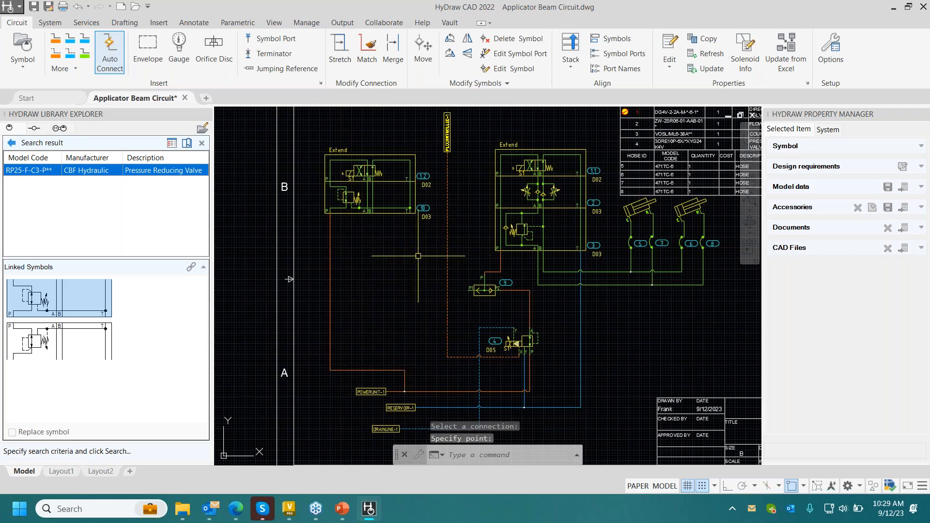
- Insert a terminator on bottom port B of the new stack's pressure reducing valve
{"action": "left_click", "coordinate": [264, 54]}
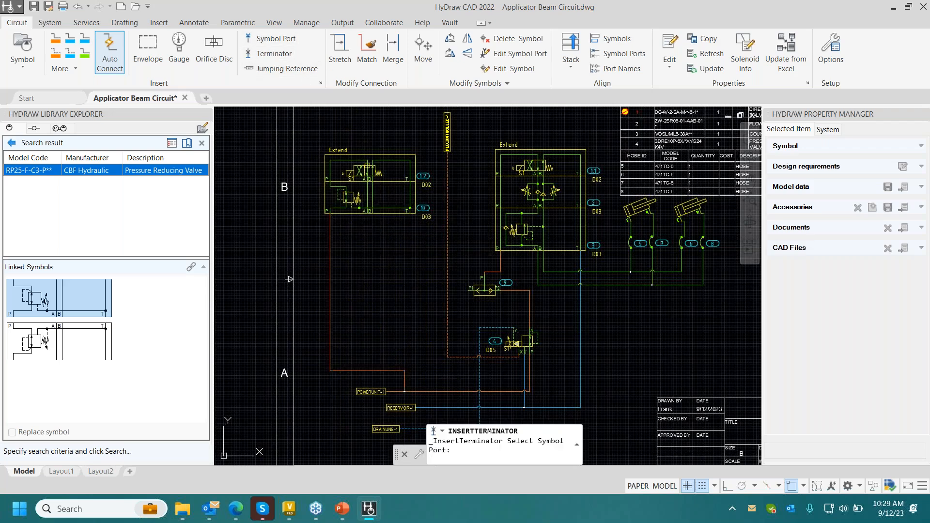
{"action": "scroll", "coordinate": [368, 213], "scroll_direction": "up", "scroll_amount": 3}
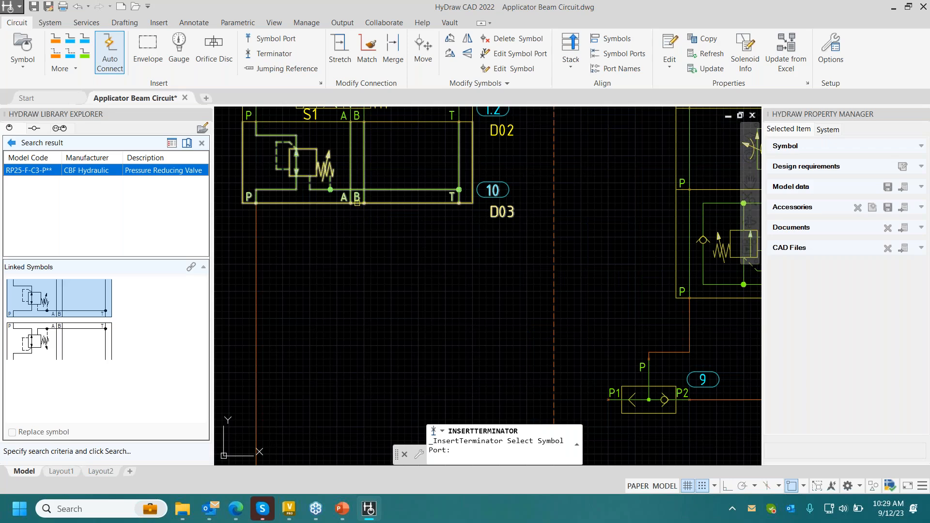
{"action": "key", "text": "Escape"}
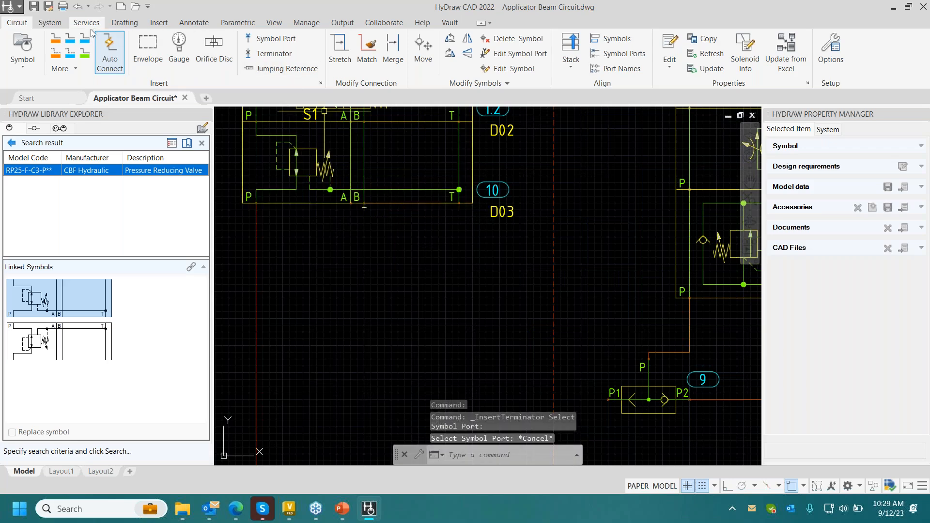
- Draw a reservoir line from the new stack's bottom port T to the RESERVOIR-1 line and stretch its horizontal segment above the POWERUNIT-1 line
{"action": "left_click", "coordinate": [71, 39]}
{"action": "scroll", "coordinate": [366, 193], "scroll_direction": "down", "scroll_amount": 2}
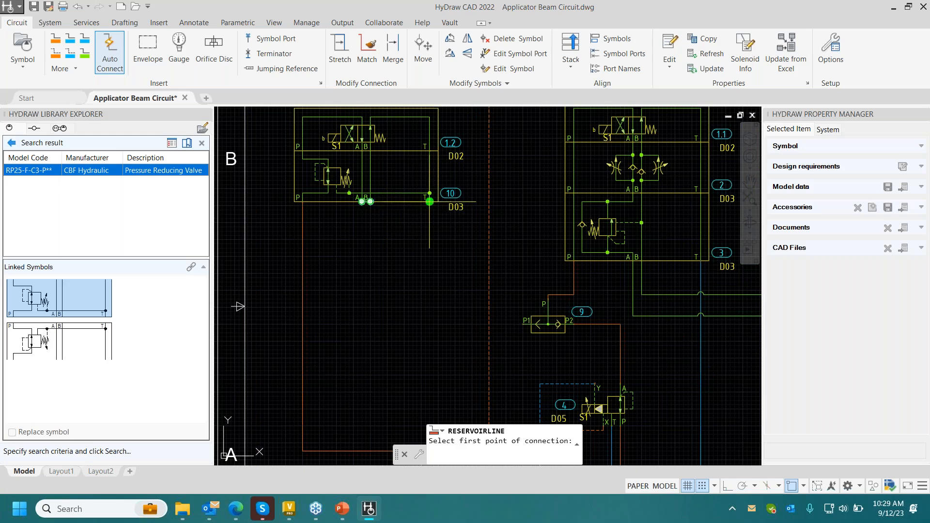
{"action": "left_click", "coordinate": [429, 201]}
{"action": "scroll", "coordinate": [430, 201], "scroll_direction": "down", "scroll_amount": 4}
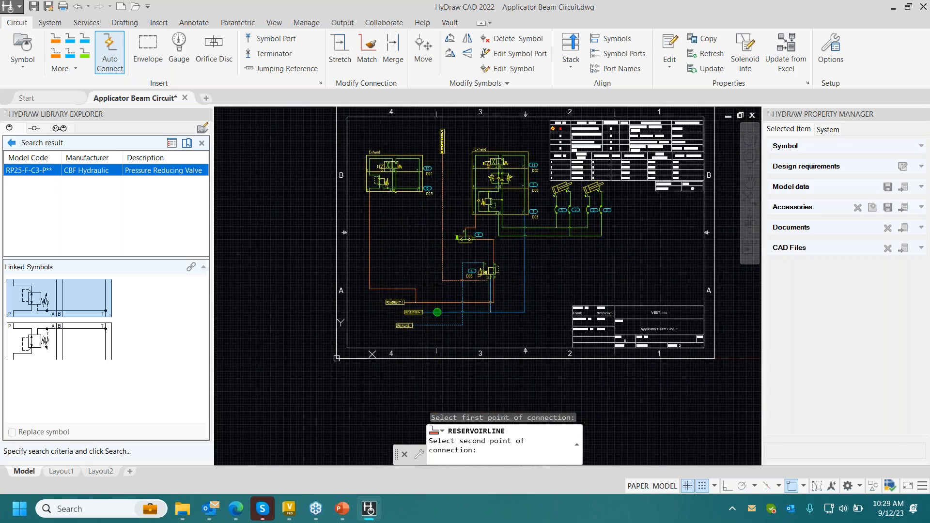
{"action": "left_click", "coordinate": [437, 312]}
{"action": "scroll", "coordinate": [426, 270], "scroll_direction": "up", "scroll_amount": 3}
{"action": "left_click", "coordinate": [340, 54]}
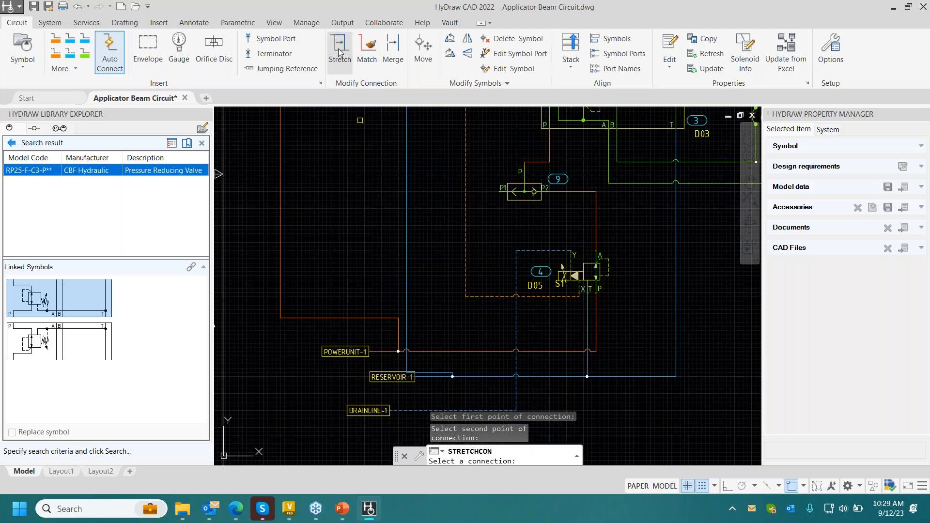
{"action": "left_click", "coordinate": [437, 376]}
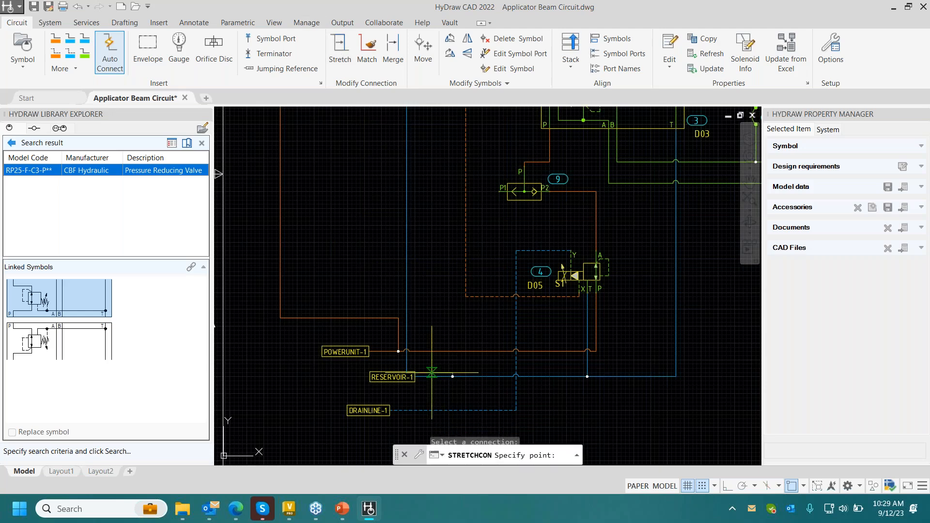
{"action": "left_click", "coordinate": [437, 318]}
- Draw a pressure line from the new stack's bottom port A to port P1 of the shuttle valve
{"action": "middle_click_drag", "start_coordinate": [410, 237], "coordinate": [462, 318]}
{"action": "middle_click_drag", "start_coordinate": [431, 209], "coordinate": [443, 253]}
{"action": "left_click", "coordinate": [56, 40]}
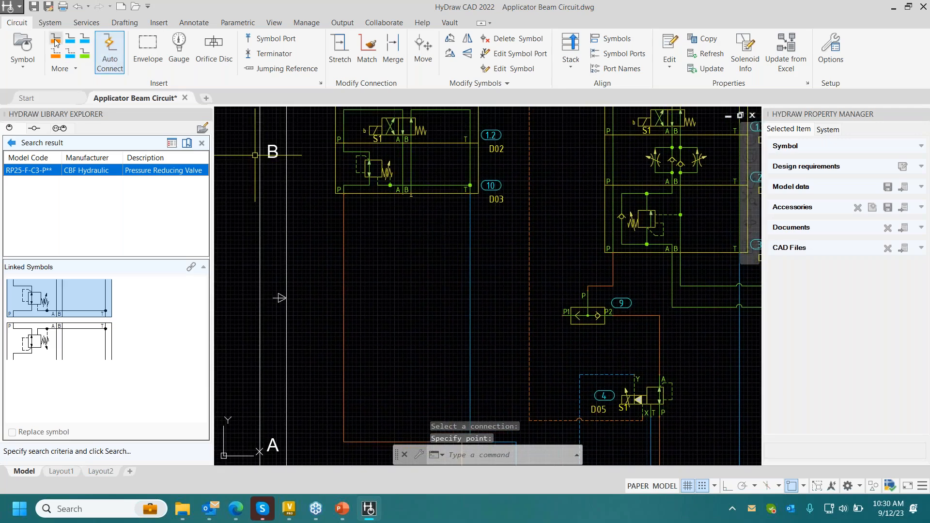
{"action": "left_click", "coordinate": [406, 194]}
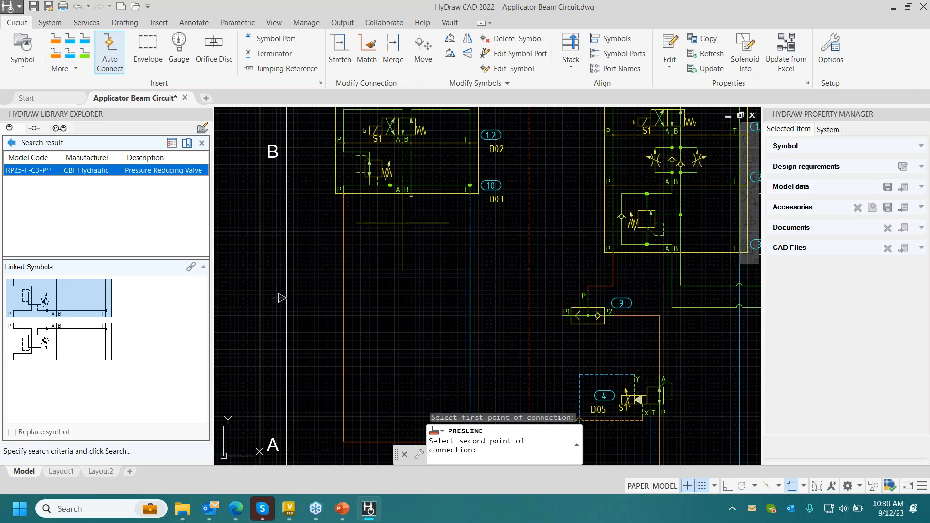
{"action": "left_click", "coordinate": [563, 315]}
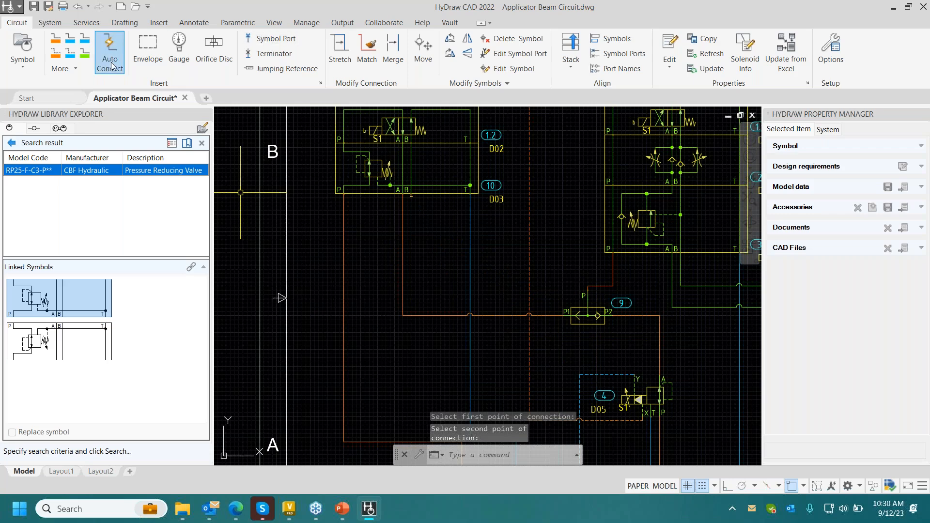
- Draw a free-ended pressure line from the corner of the shuttle supply line leftward, just past the new stack's vertical P line
{"action": "left_click", "coordinate": [62, 39]}
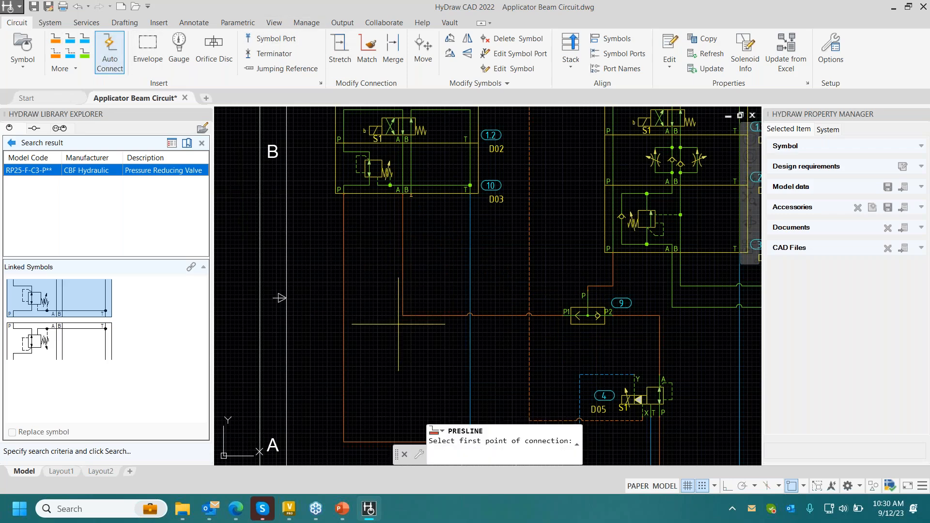
{"action": "left_click", "coordinate": [403, 316]}
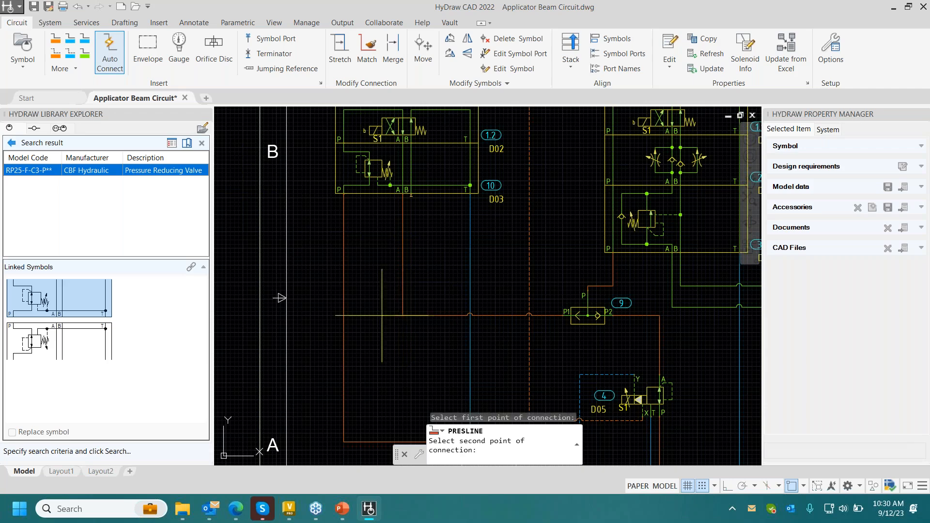
{"action": "left_click", "coordinate": [337, 315]}
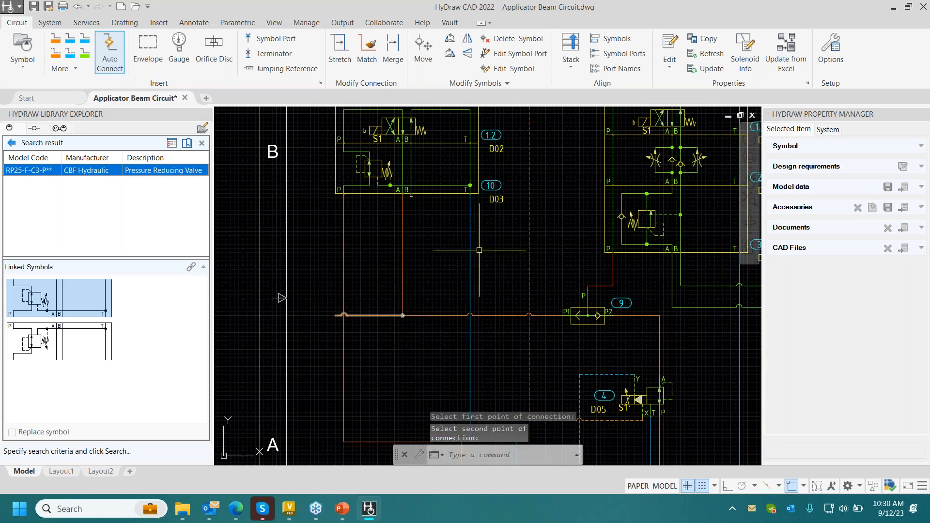
- Insert a jumping reference named OilSupply2 on the pressure line's free end, leaving the destination sheet and grid square blank
{"action": "left_click", "coordinate": [285, 68]}
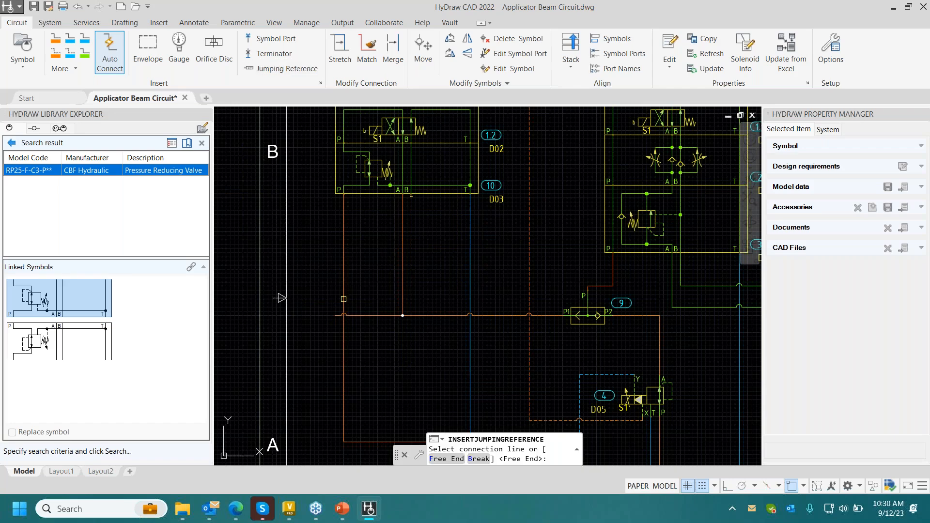
{"action": "key", "text": "Return"}
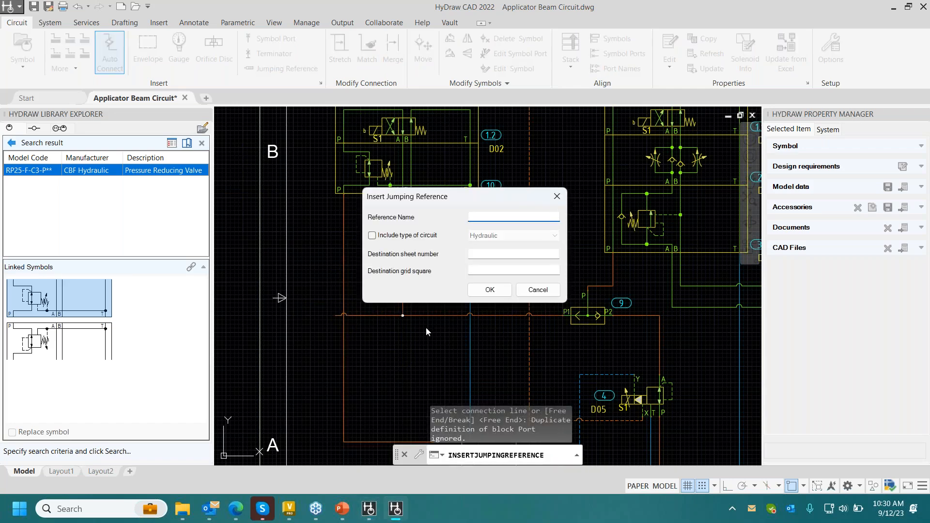
{"action": "type", "text": "OilSupply2"}
{"action": "key", "text": "Tab"}
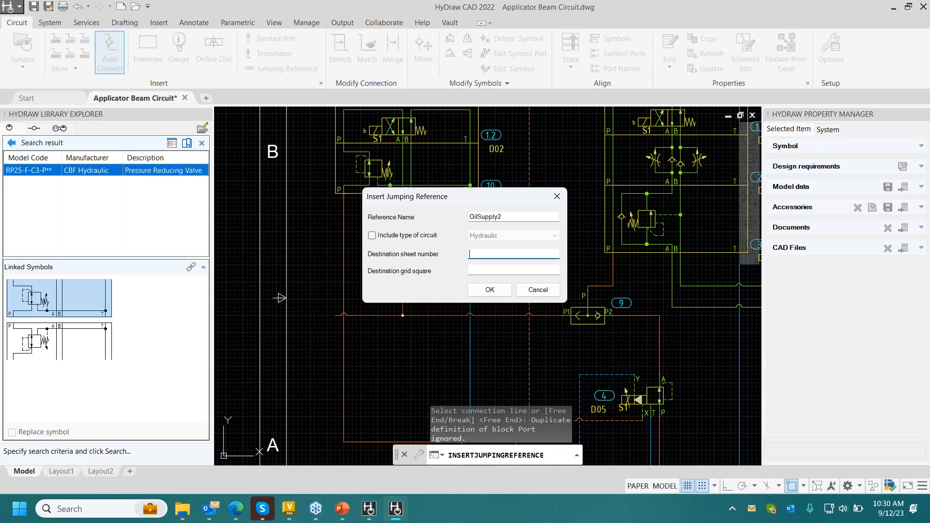
{"action": "key", "text": "Tab"}
{"action": "key", "text": "Tab"}
{"action": "key", "text": "Return"}
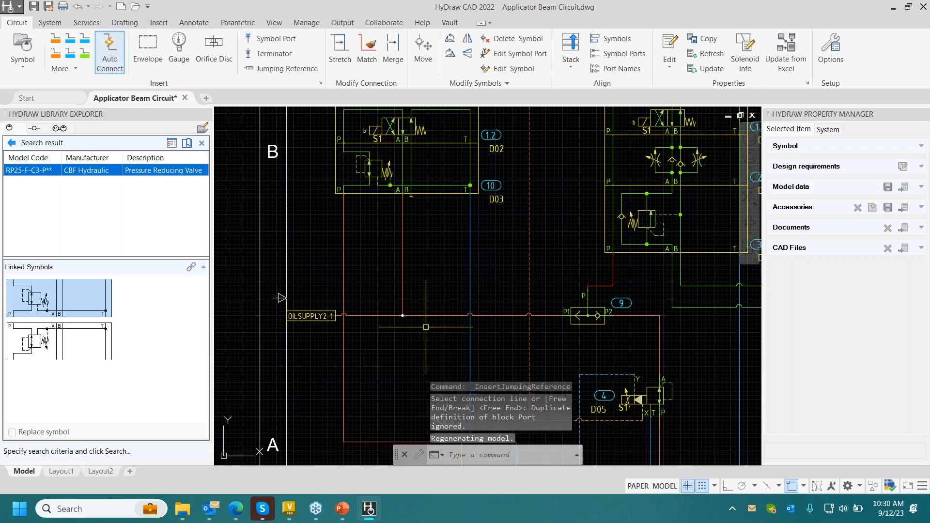
- Select the parts table at the drawing's upper edge and update the part list
{"action": "scroll", "coordinate": [428, 319], "scroll_direction": "down", "scroll_amount": 3}
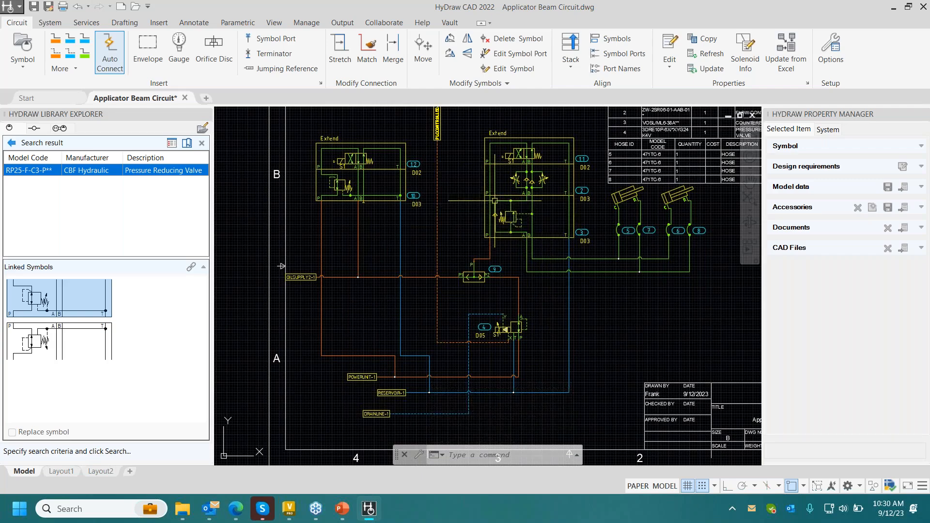
{"action": "middle_click_drag", "start_coordinate": [497, 197], "coordinate": [415, 323]}
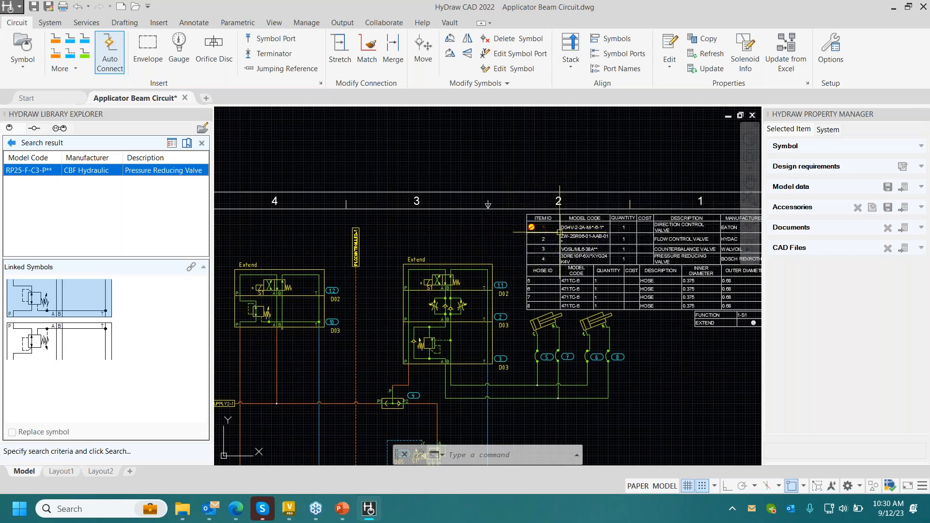
{"action": "left_click", "coordinate": [560, 235]}
{"action": "right_click", "coordinate": [560, 235]}
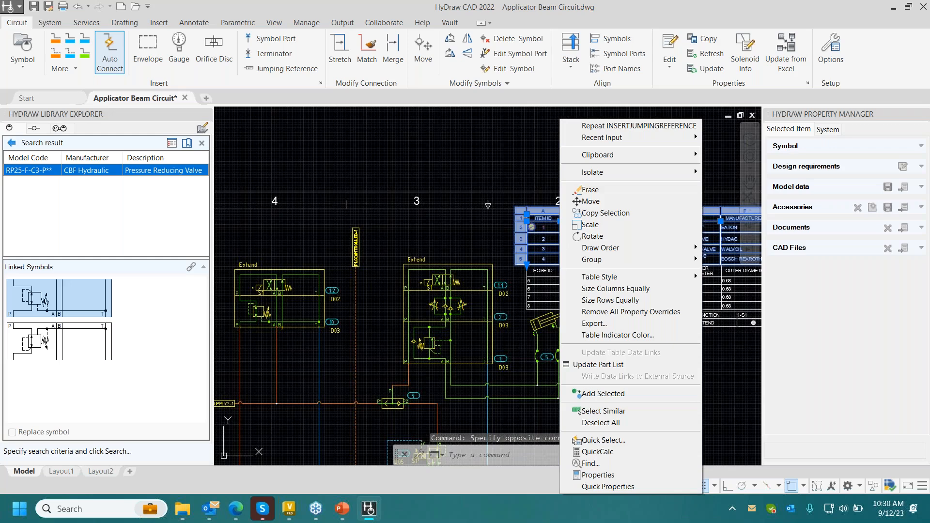
{"action": "left_click", "coordinate": [595, 366]}
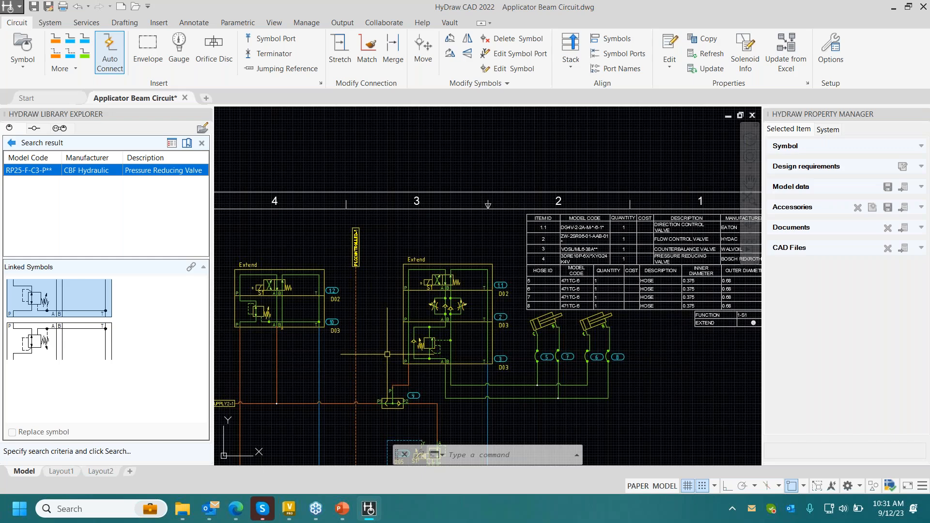
- Close the model code search results and the advanced search to return to the hydraulic symbol library
{"action": "middle_click_drag", "start_coordinate": [391, 288], "coordinate": [411, 219]}
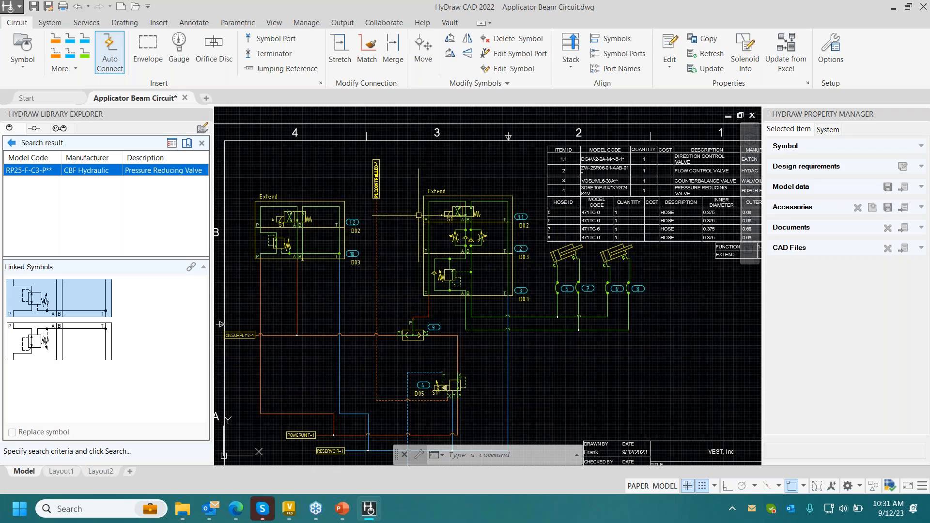
{"action": "left_click", "coordinate": [12, 142]}
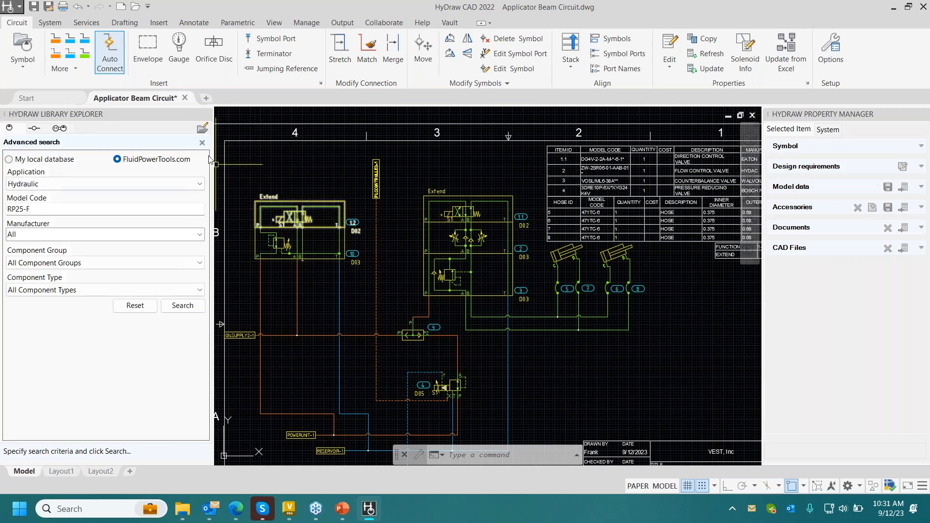
{"action": "left_click", "coordinate": [202, 142]}
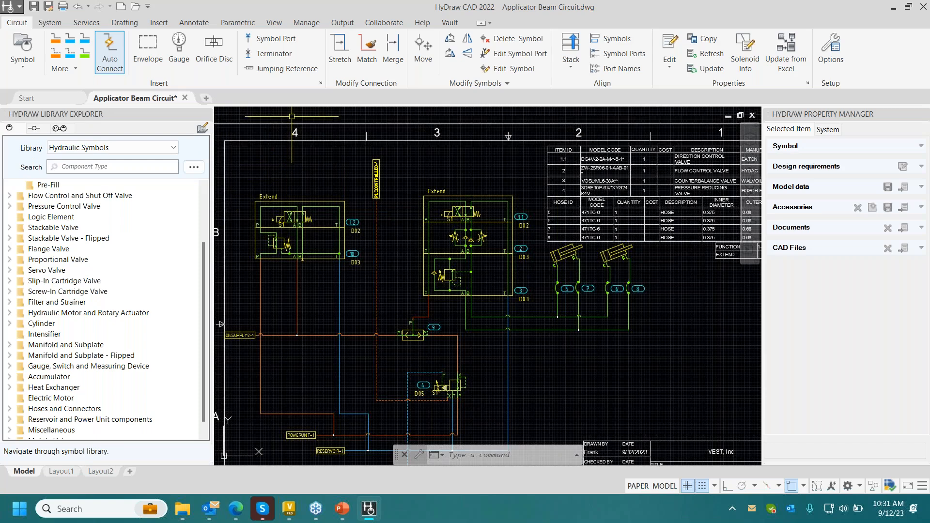
{"action": "left_click", "coordinate": [85, 24]}
{"action": "left_click", "coordinate": [54, 25]}
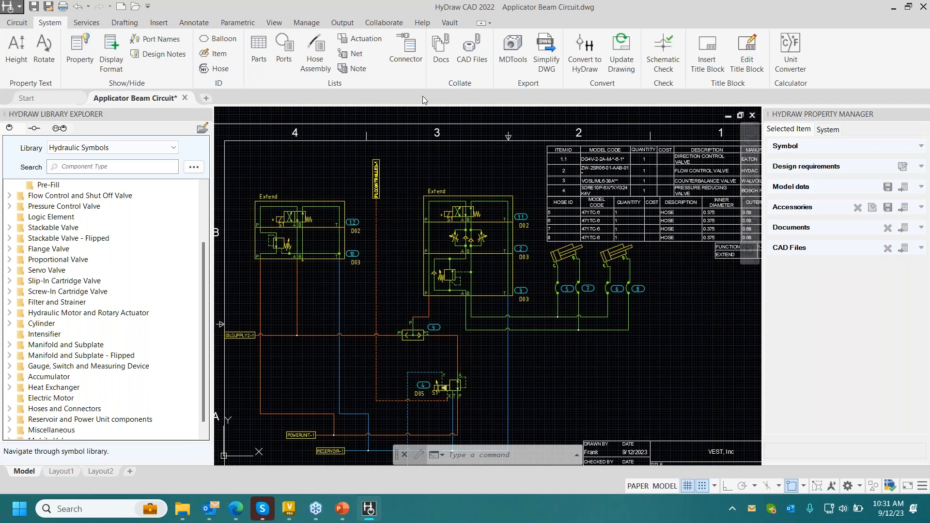
{"action": "left_click", "coordinate": [259, 53]}
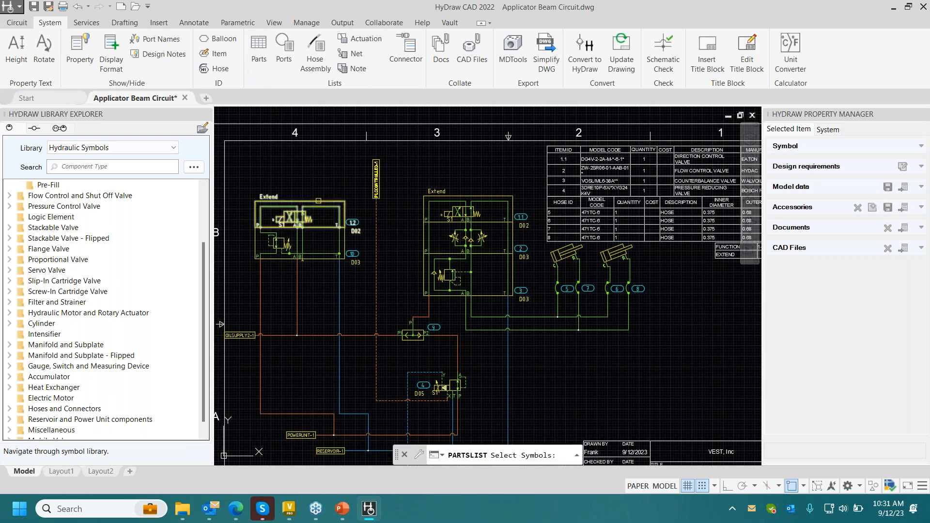
{"action": "left_click", "coordinate": [250, 186]}
{"action": "left_click", "coordinate": [346, 297]}
{"action": "left_click", "coordinate": [416, 339]}
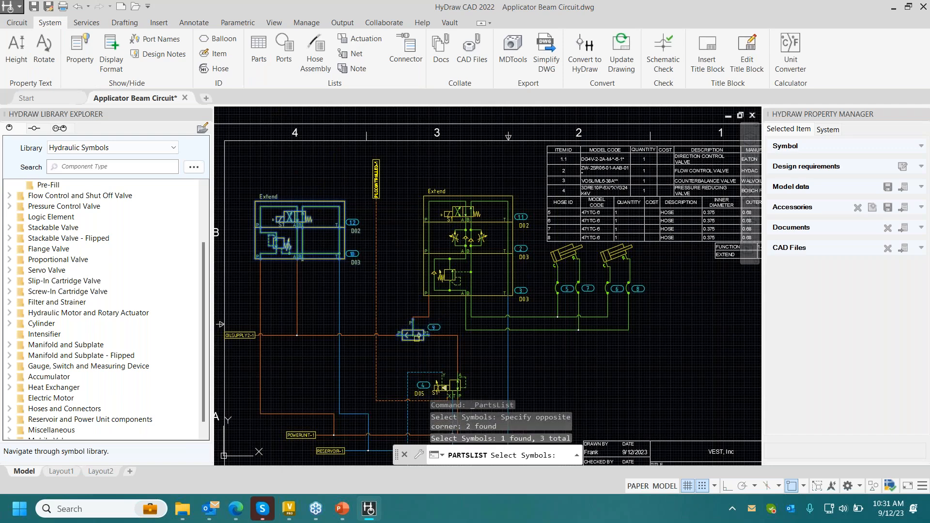
{"action": "key", "text": "Return"}
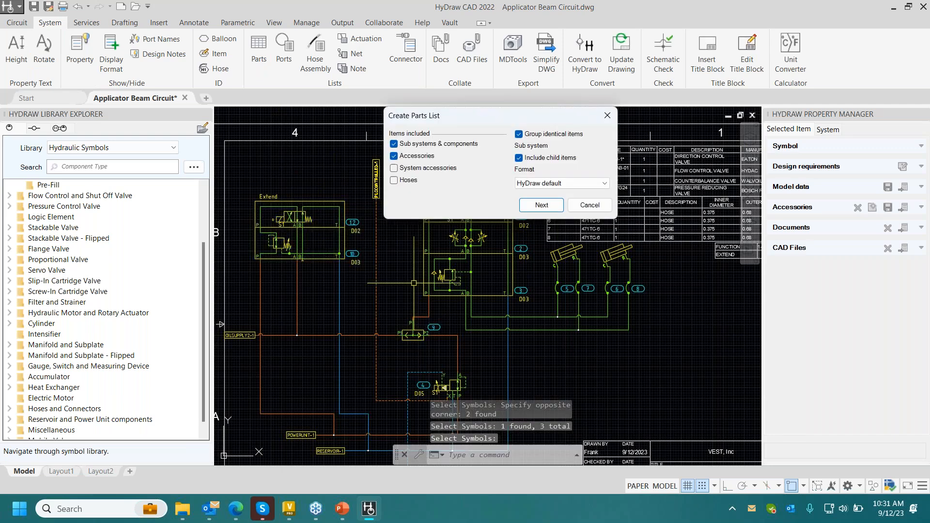
{"action": "left_click", "coordinate": [541, 204]}
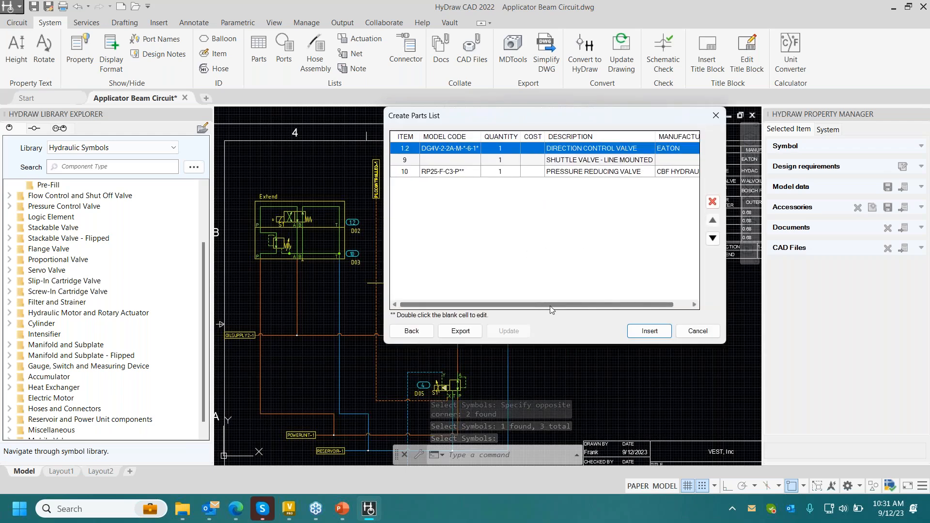
{"action": "left_click_drag", "start_coordinate": [621, 305], "coordinate": [638, 305]}
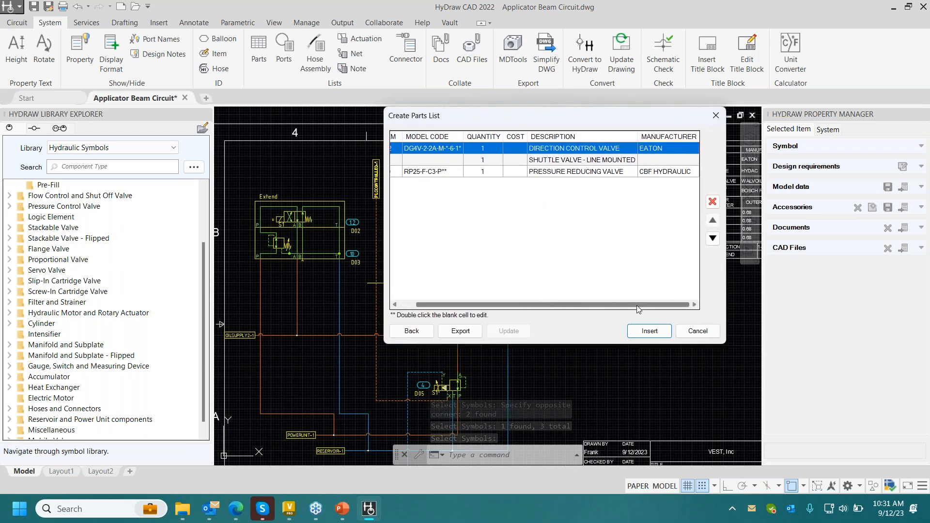
{"action": "left_click", "coordinate": [580, 160]}
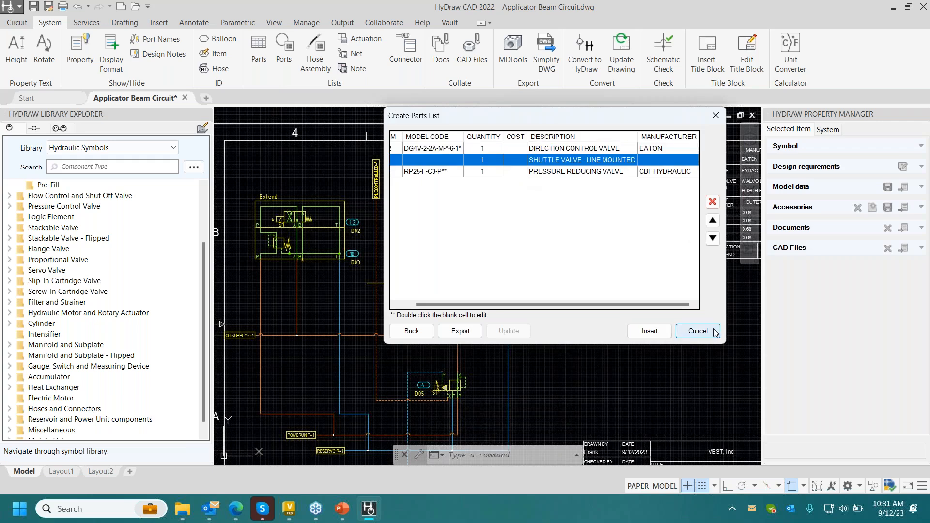
{"action": "left_click", "coordinate": [698, 331]}
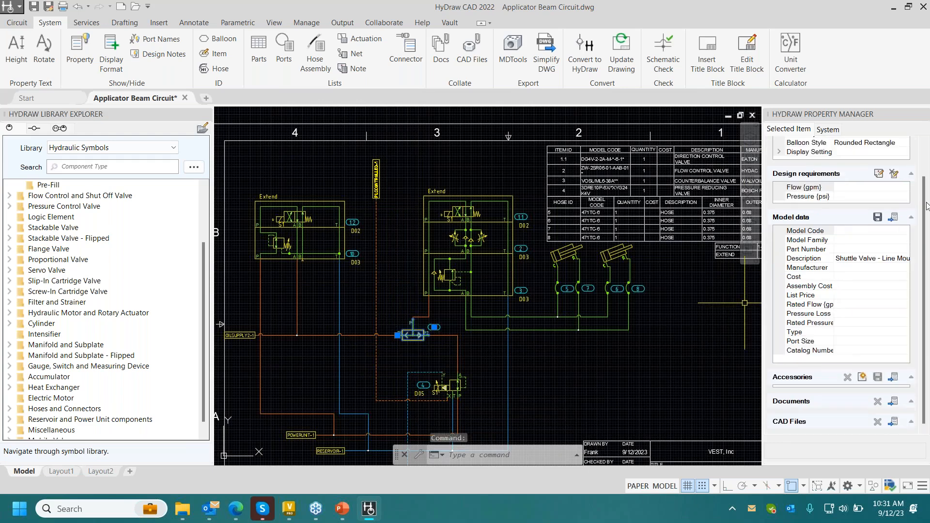
- Assign Eaton model DSV3-8*-B-** from FluidPowerTools.com to the line-mounted shuttle valve as its model data
{"action": "left_click", "coordinate": [891, 218]}
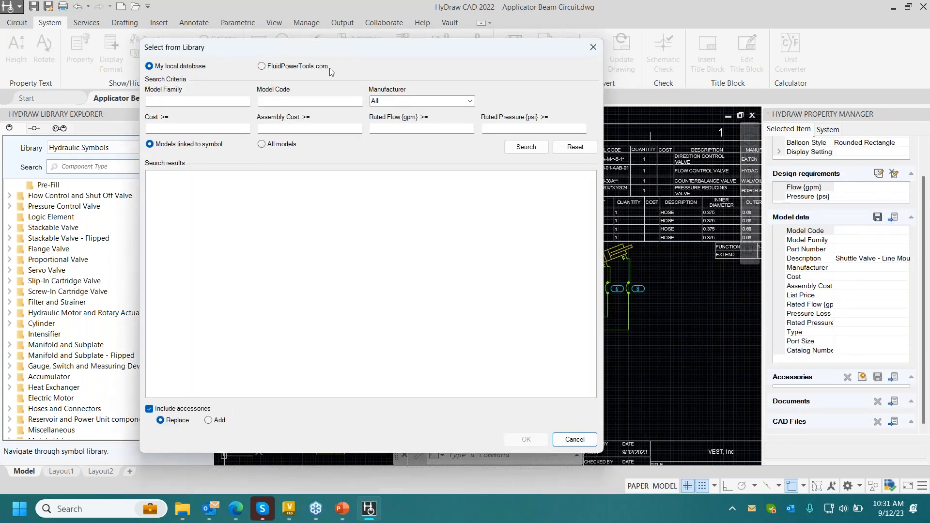
{"action": "left_click", "coordinate": [261, 66]}
{"action": "left_click", "coordinate": [525, 147]}
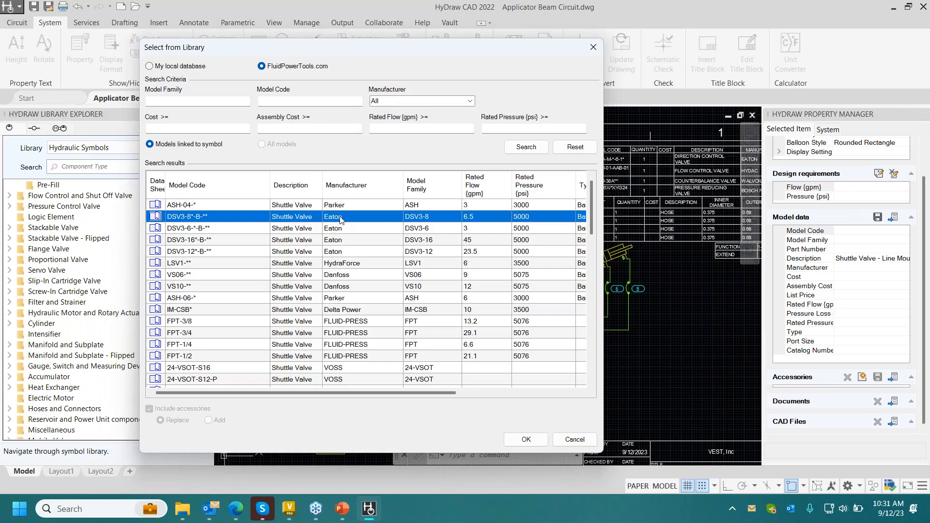
{"action": "left_click", "coordinate": [523, 440]}
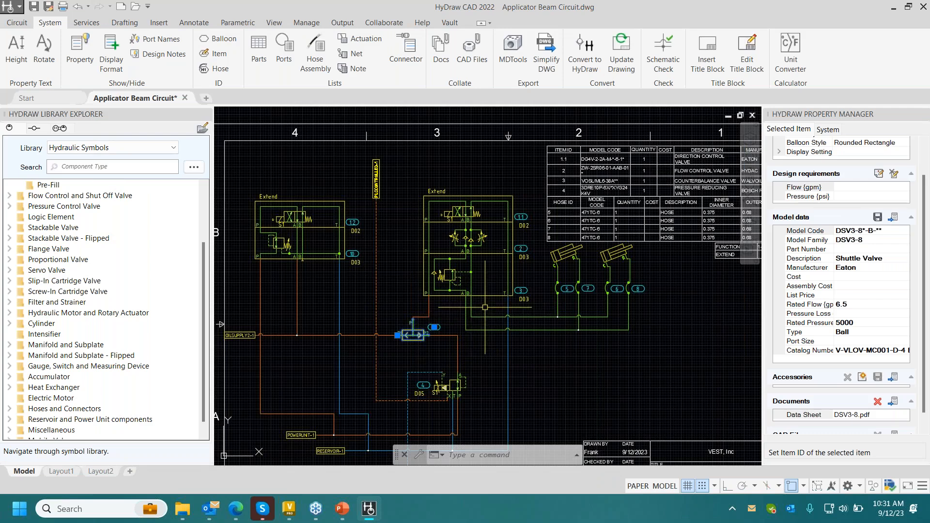
{"action": "key", "text": "Escape"}
- Create a parts list of the new valve stack and shuttle valve with the default settings, placed in the empty area above the title block
{"action": "left_click", "coordinate": [258, 49]}
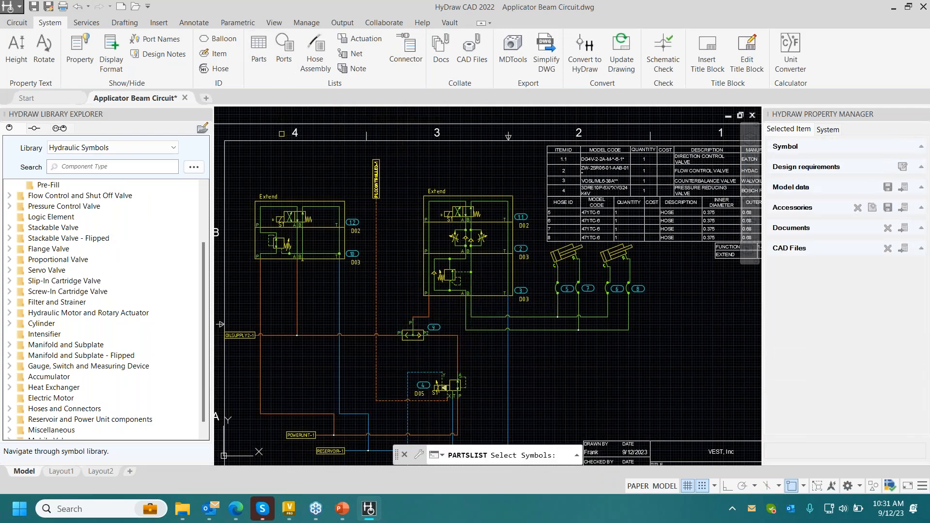
{"action": "left_click", "coordinate": [307, 192]}
{"action": "left_click", "coordinate": [292, 231]}
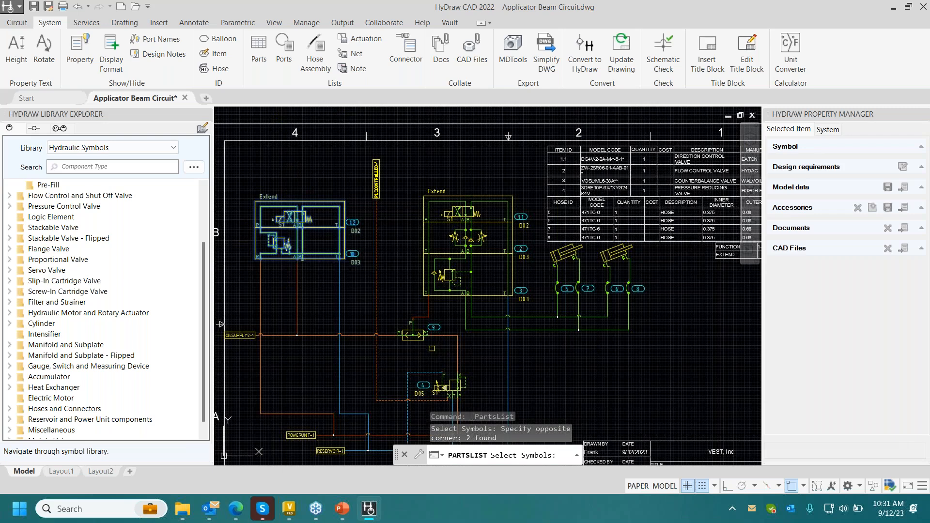
{"action": "left_click", "coordinate": [421, 333]}
{"action": "key", "text": "Return"}
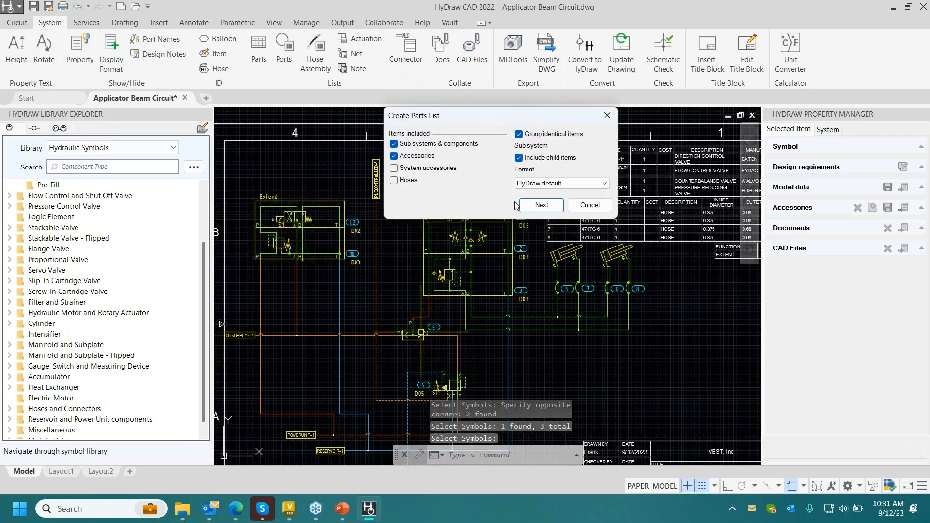
{"action": "left_click", "coordinate": [539, 205]}
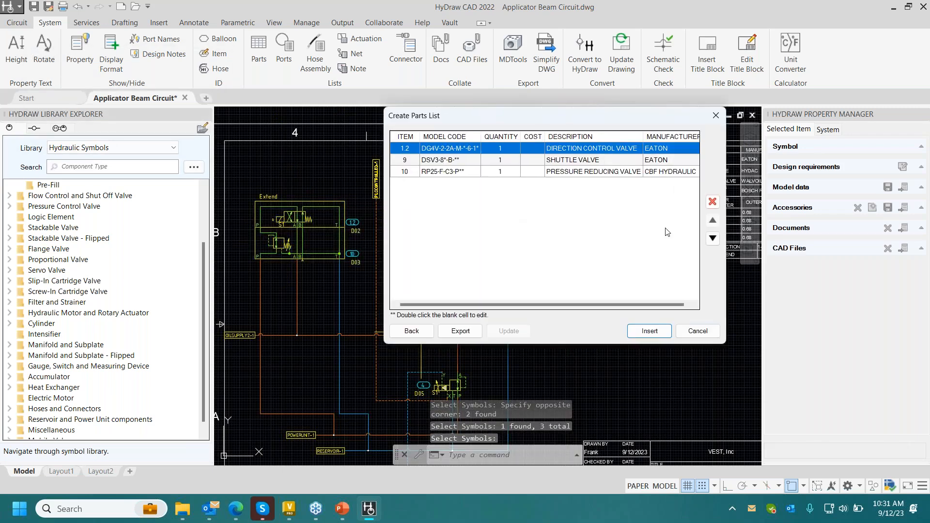
{"action": "left_click", "coordinate": [649, 331]}
{"action": "middle_click_drag", "start_coordinate": [613, 280], "coordinate": [371, 206]}
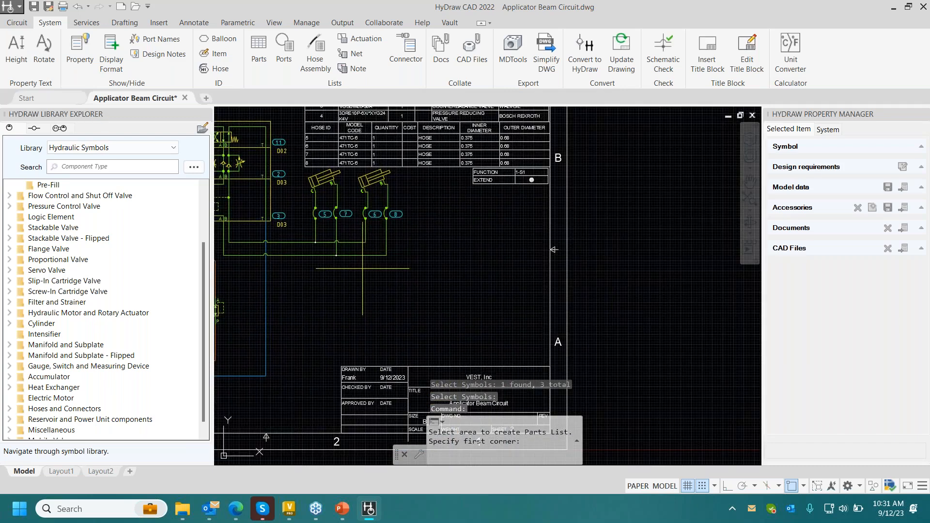
{"action": "left_click", "coordinate": [357, 265]}
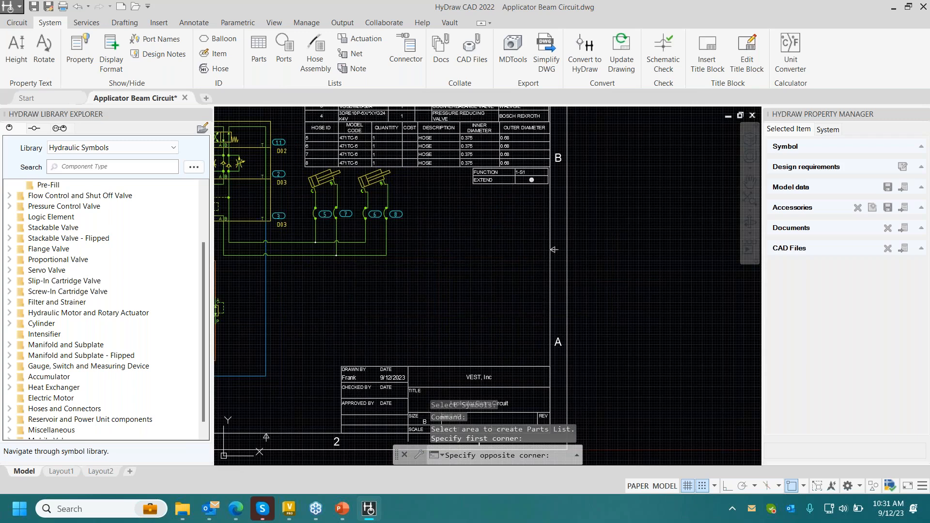
{"action": "left_click", "coordinate": [546, 306]}
- Move the new parts list table leftward so that it fits inside the sheet border above the title block
{"action": "left_click", "coordinate": [451, 291]}
{"action": "right_click", "coordinate": [444, 290]}
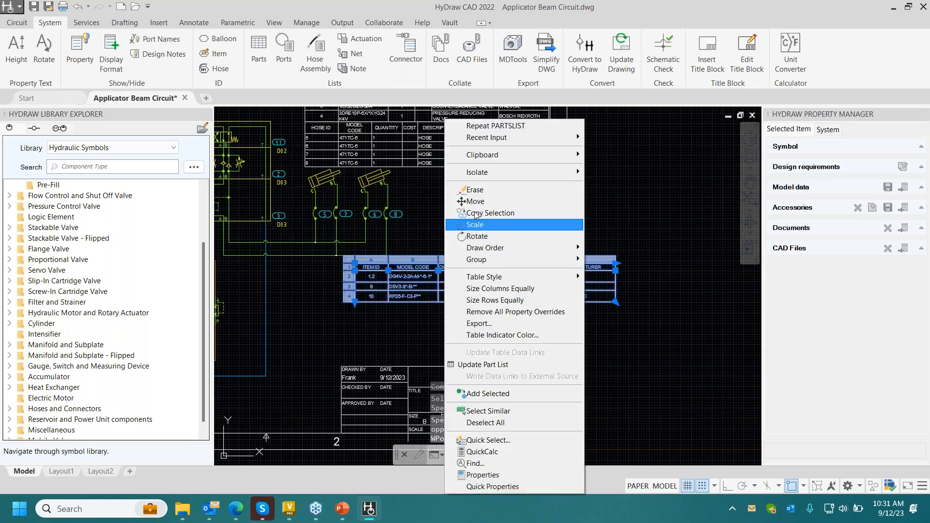
{"action": "left_click", "coordinate": [472, 202]}
{"action": "left_click", "coordinate": [451, 264]}
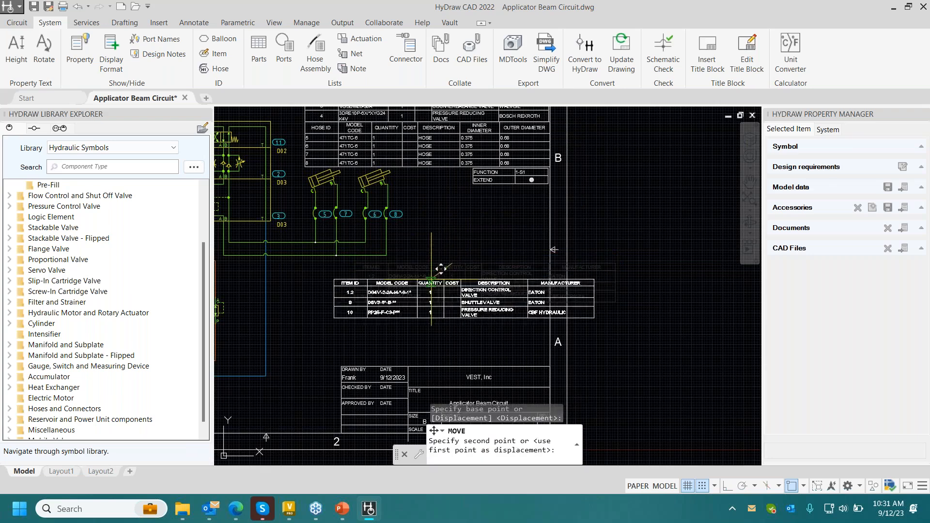
{"action": "left_click", "coordinate": [390, 269]}
{"action": "left_click", "coordinate": [513, 294]}
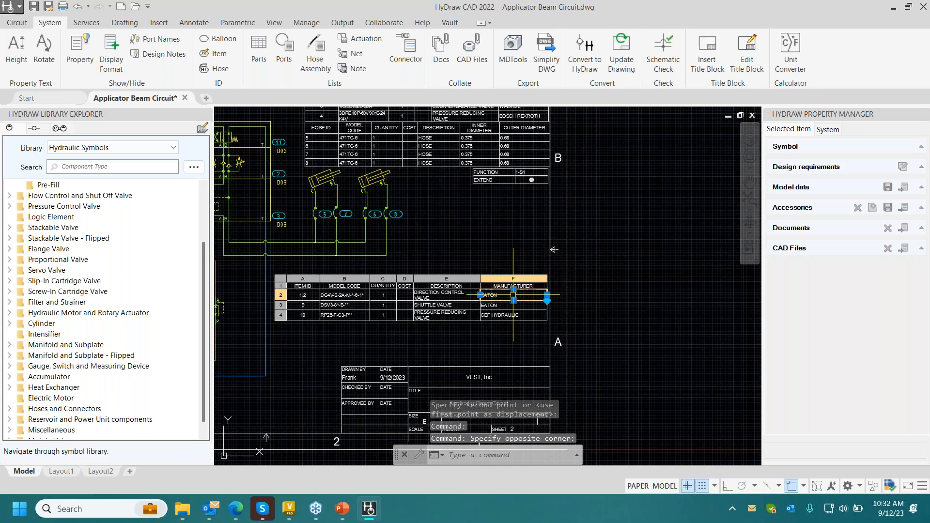
{"action": "key", "text": "Escape"}
{"action": "left_click", "coordinate": [525, 265]}
{"action": "left_click", "coordinate": [486, 295]}
{"action": "left_click", "coordinate": [548, 289]}
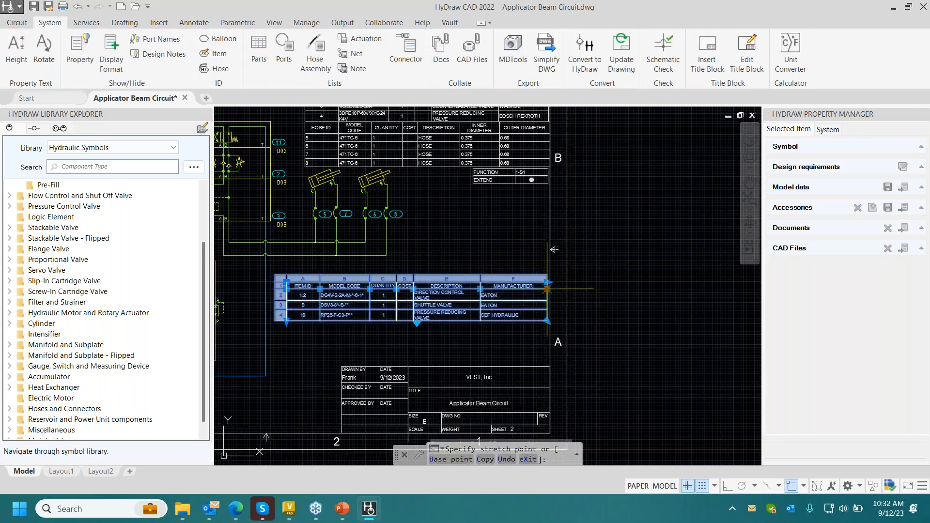
{"action": "key", "text": "Escape"}
{"action": "key", "text": "Escape"}
- Insert an empty row above the header row of the new parts list table
{"action": "middle_click_drag", "start_coordinate": [486, 246], "coordinate": [590, 204]}
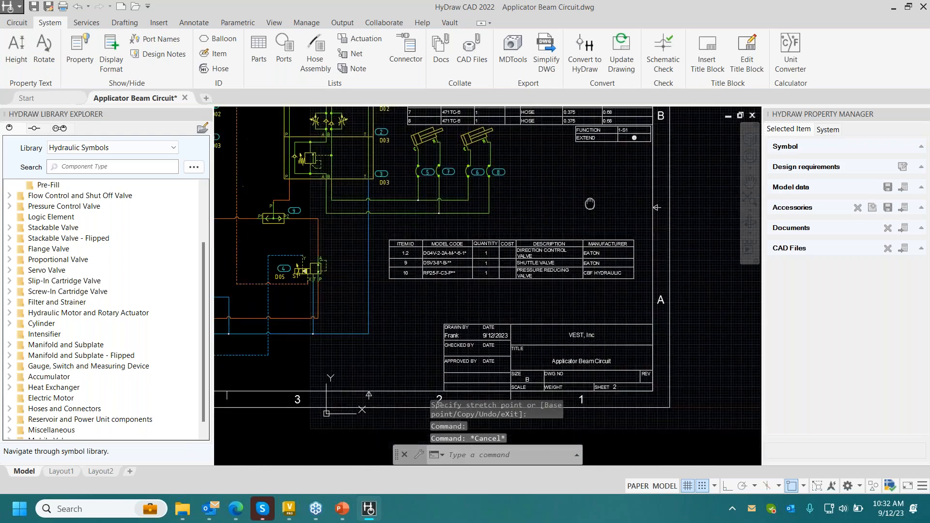
{"action": "scroll", "coordinate": [534, 232], "scroll_direction": "up", "scroll_amount": 2}
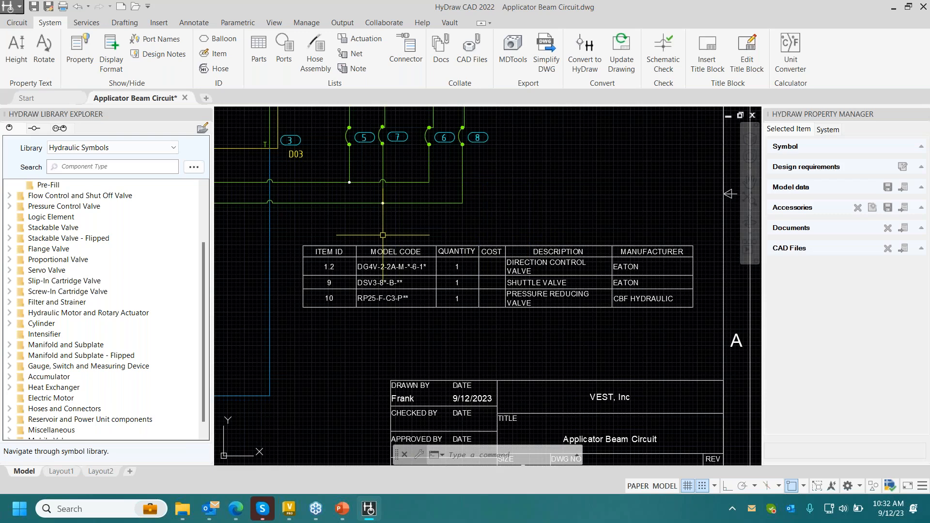
{"action": "left_click", "coordinate": [329, 253]}
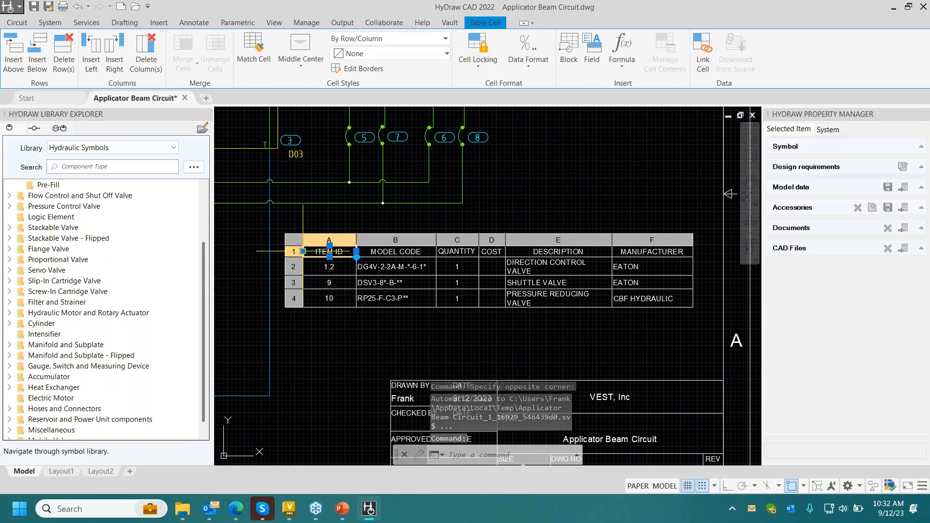
{"action": "left_click", "coordinate": [297, 252]}
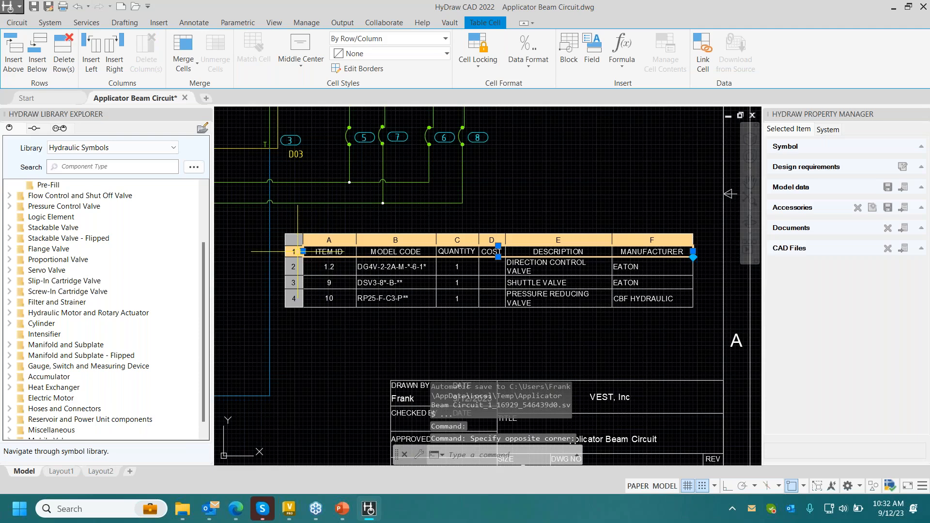
{"action": "right_click", "coordinate": [298, 252]}
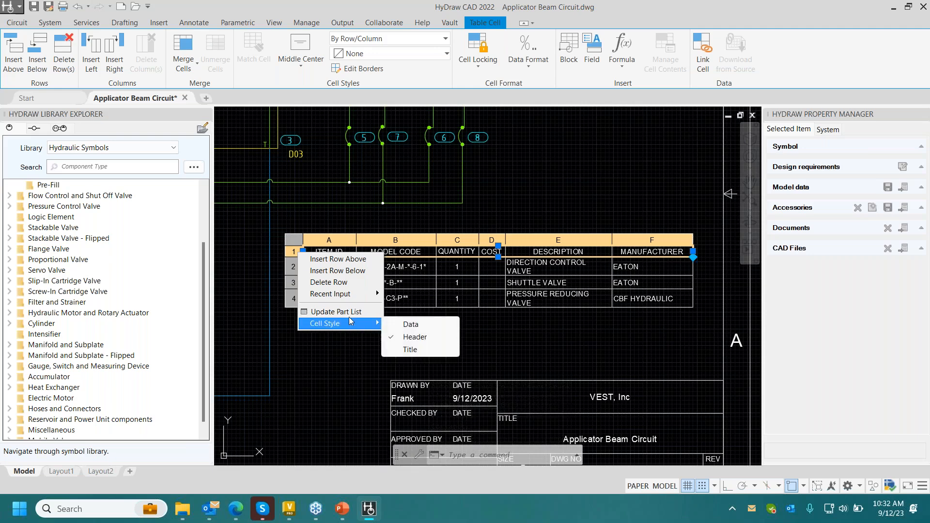
{"action": "left_click", "coordinate": [347, 259]}
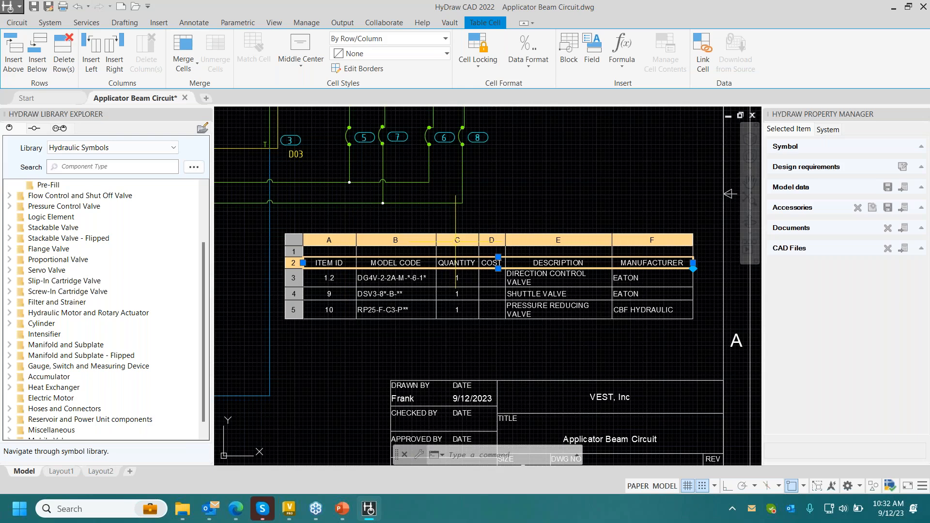
- Open the first cell of the parts list's empty top row for text editing
{"action": "left_click", "coordinate": [329, 252]}
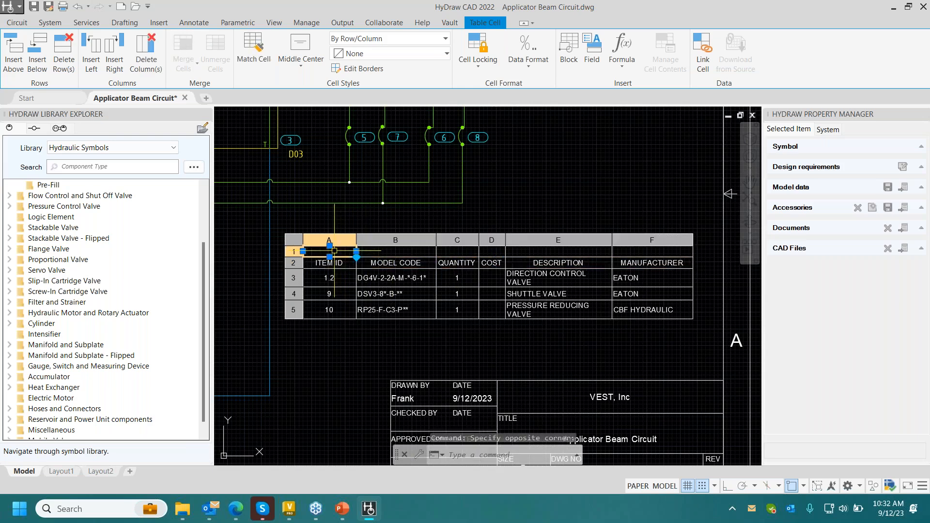
{"action": "left_click", "coordinate": [646, 251]}
{"action": "left_click", "coordinate": [318, 251]}
{"action": "double_click", "coordinate": [317, 251]}
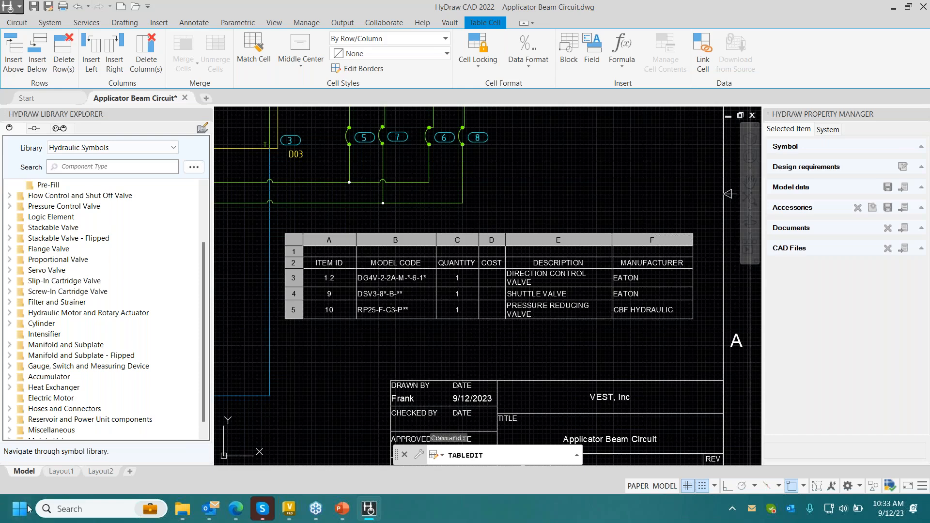
- Switch to Autodesk Vault, refresh the Engineering Projects folder to check the circuit file's status, and return to HyDraw CAD
{"action": "left_click", "coordinate": [290, 509]}
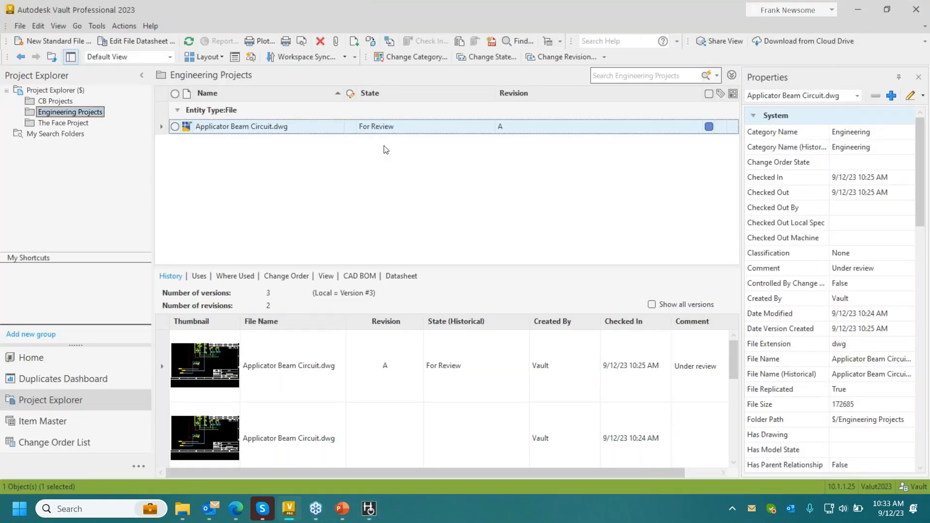
{"action": "left_click", "coordinate": [189, 42]}
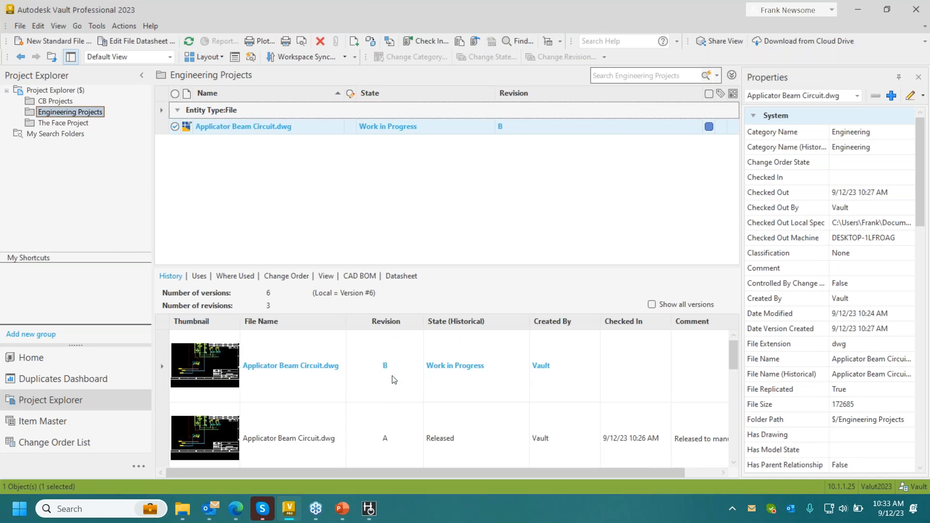
{"action": "left_click", "coordinate": [362, 510]}
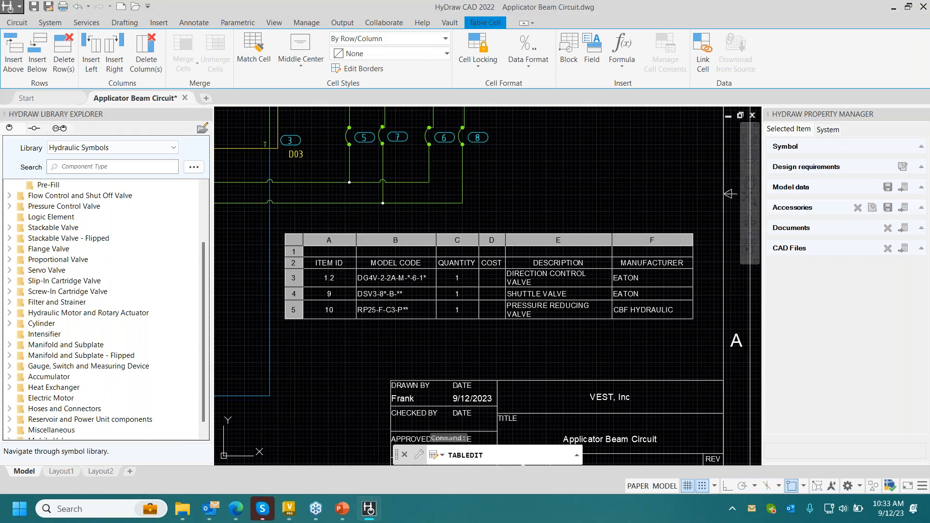
- End the HyDraw Application process in Task Manager
{"action": "key", "text": "ctrl+shift+Escape"}
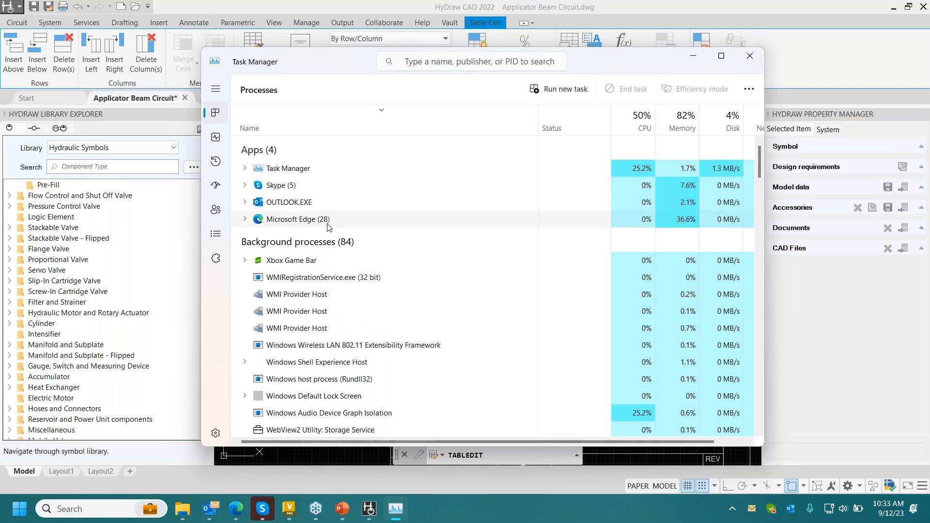
{"action": "left_click", "coordinate": [315, 253]}
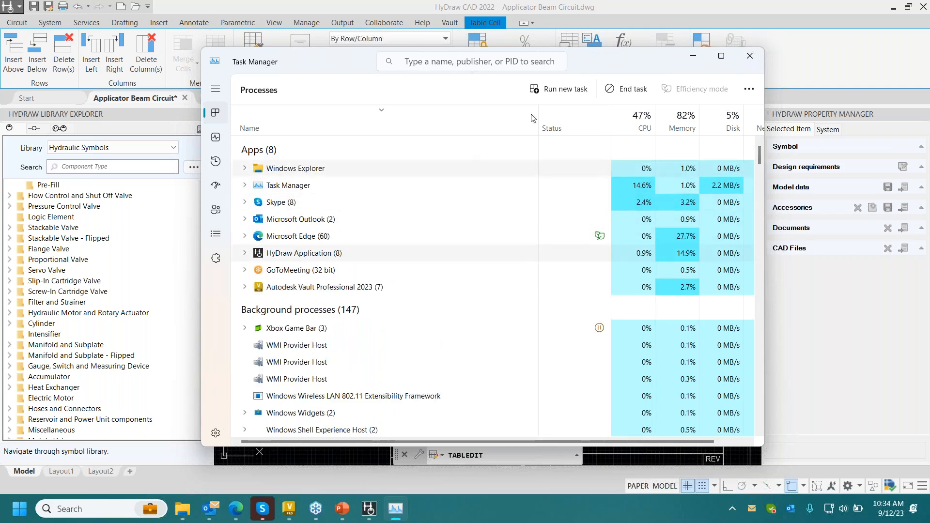
{"action": "left_click", "coordinate": [621, 94]}
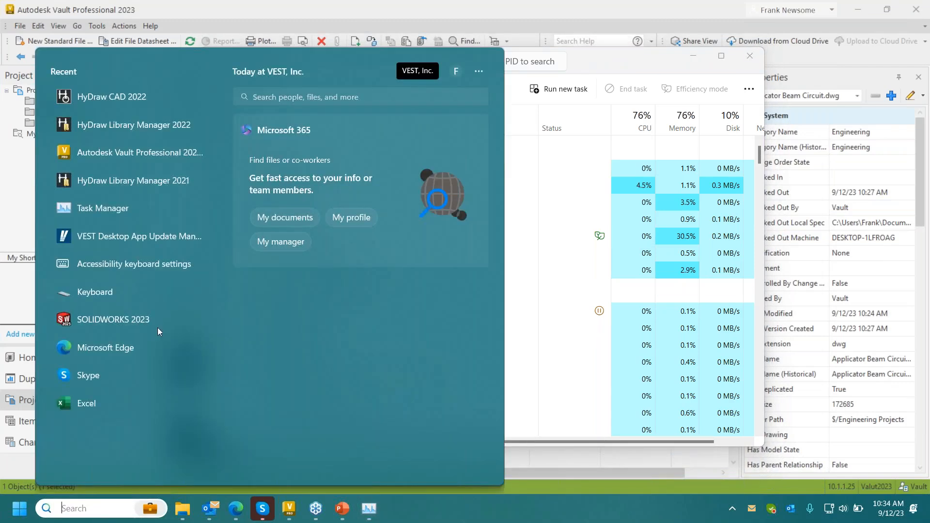
- Relaunch HyDraw CAD 2022 and close Task Manager
{"action": "left_click", "coordinate": [87, 508]}
{"action": "left_click", "coordinate": [141, 101]}
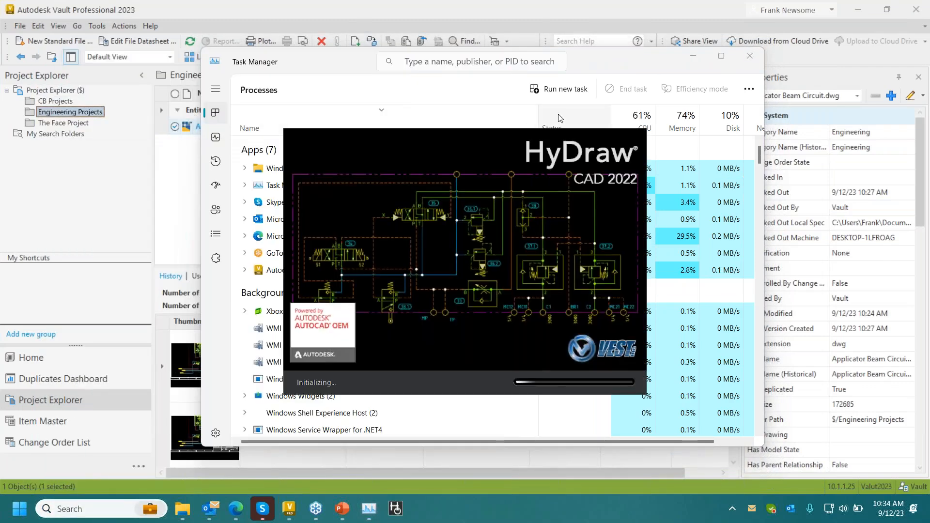
{"action": "left_click", "coordinate": [750, 57]}
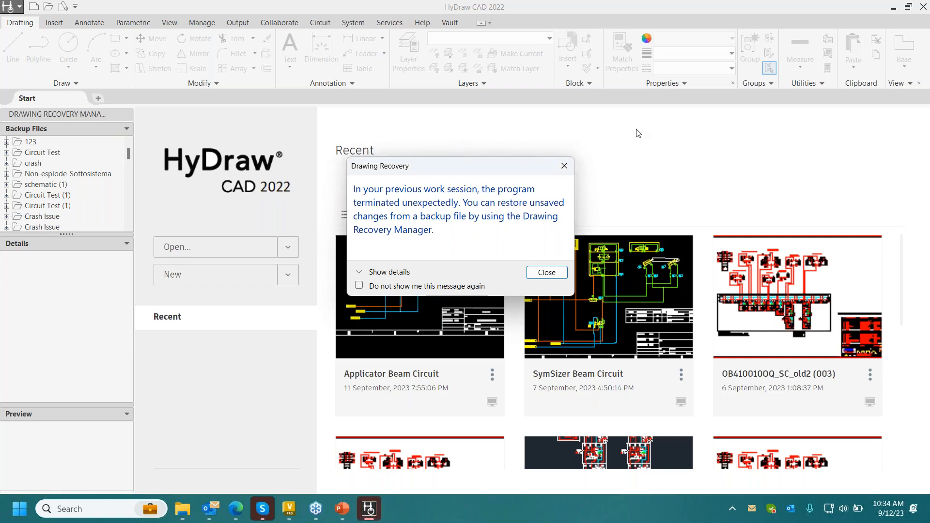
- Dismiss the drawing recovery notice and open the Applicator Beam Circuit drawing from the backup files
{"action": "left_click", "coordinate": [546, 272]}
{"action": "scroll", "coordinate": [73, 214], "scroll_direction": "down", "scroll_amount": 5}
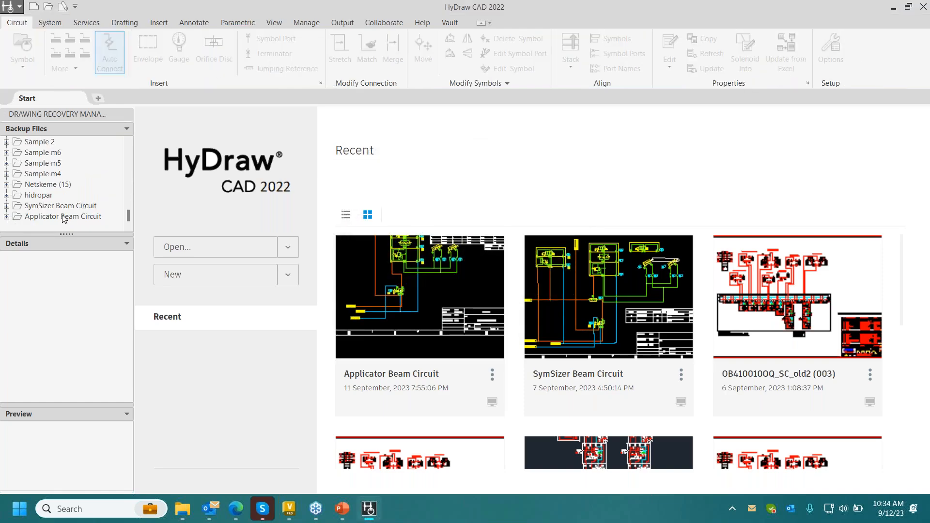
{"action": "double_click", "coordinate": [63, 217]}
{"action": "left_click", "coordinate": [71, 208]}
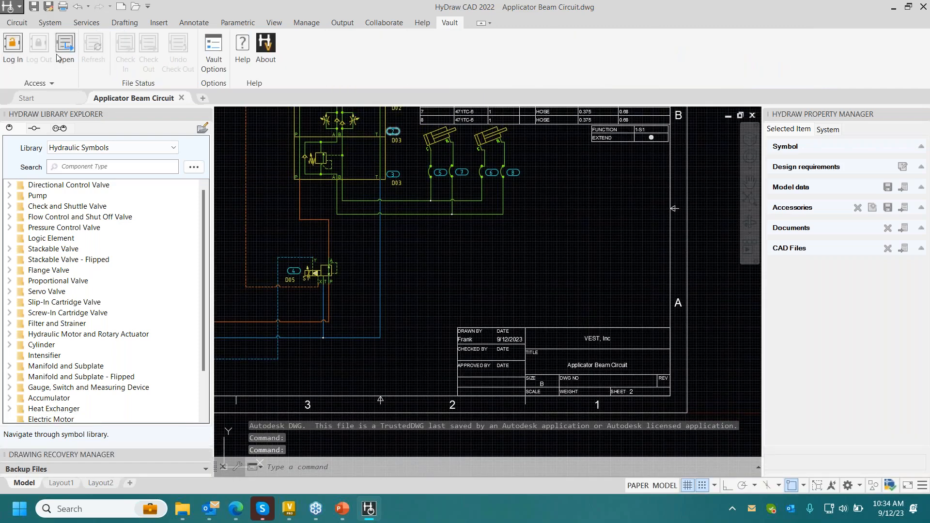
- Log in to the Valut2023 vault on server 10.1.1.25 with the saved Vault account
{"action": "left_click", "coordinate": [17, 57]}
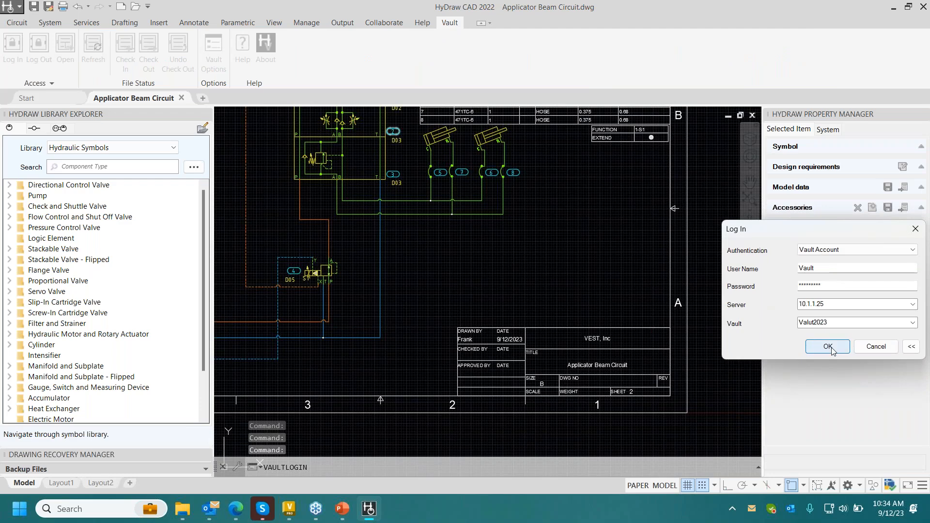
{"action": "left_click", "coordinate": [831, 347]}
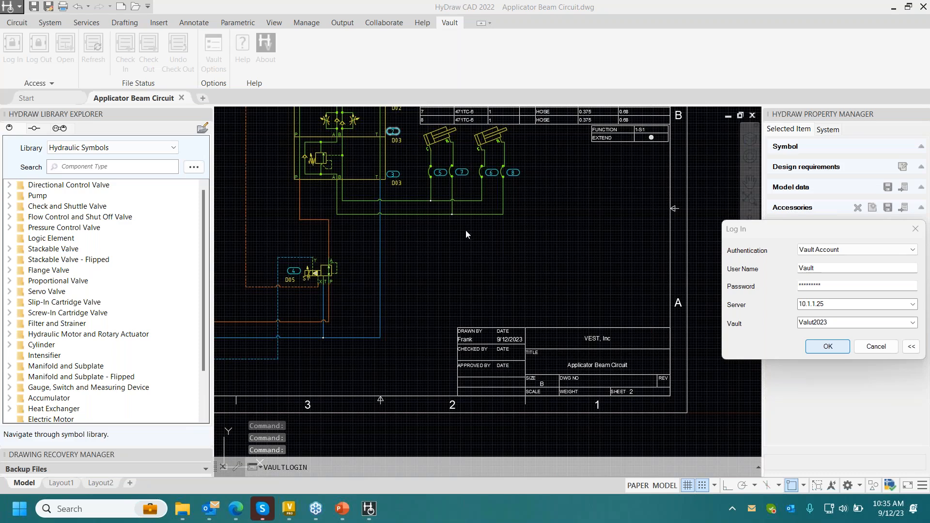
{"action": "key", "text": "Return"}
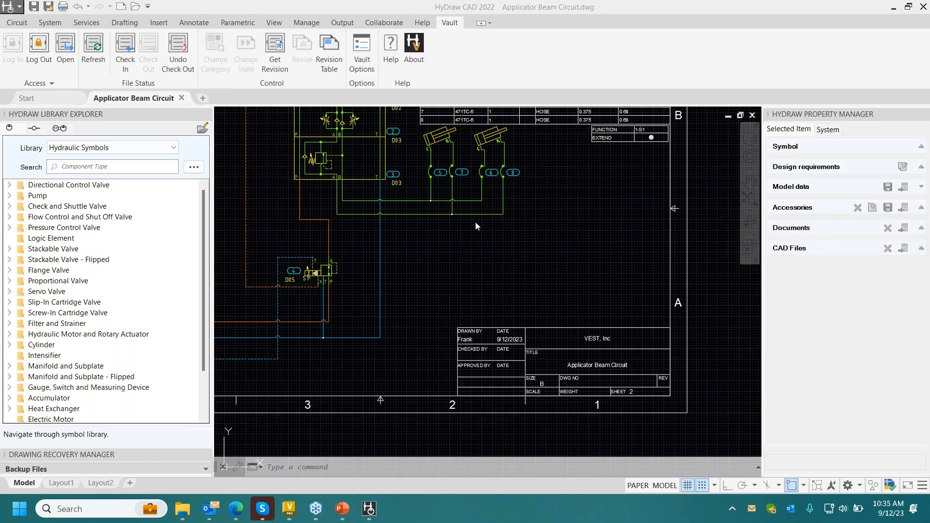
- Open the latest Applicator Beam Circuit.dwg from the Engineering Projects folder in Vault
{"action": "left_click", "coordinate": [230, 167]}
{"action": "left_click", "coordinate": [234, 171]}
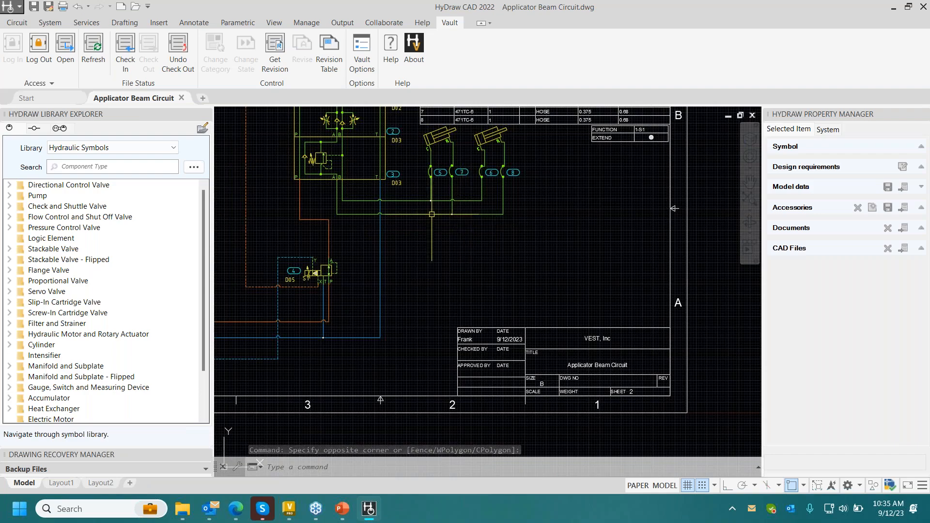
{"action": "scroll", "coordinate": [431, 214], "scroll_direction": "down", "scroll_amount": 2}
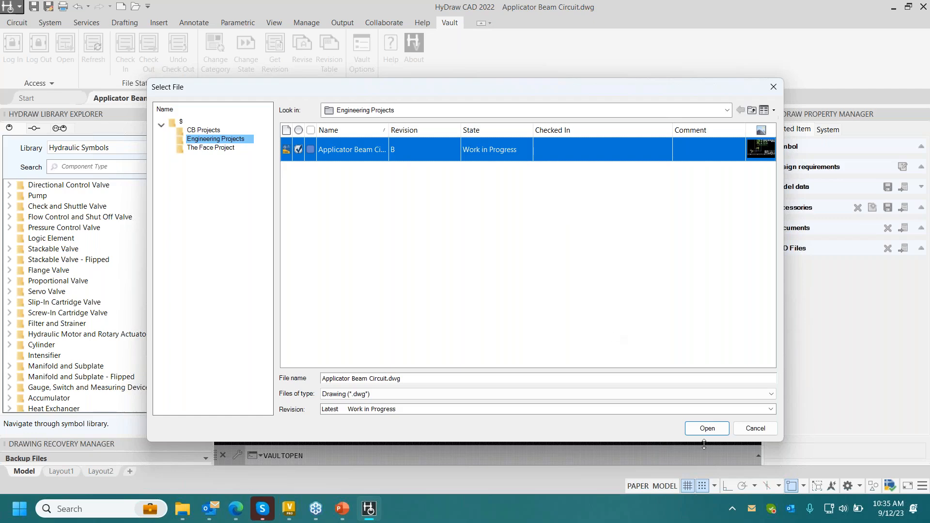
{"action": "left_click", "coordinate": [705, 430]}
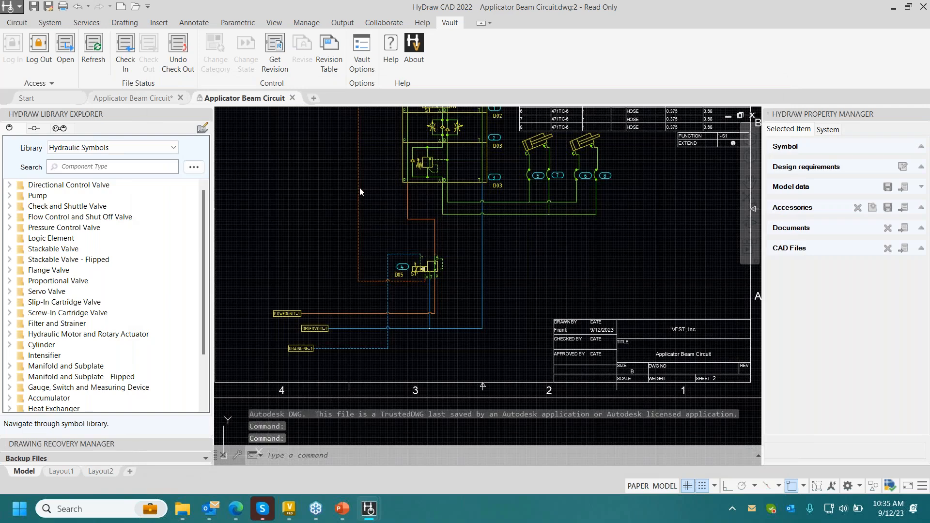
- Try to check the read-only copy of the circuit drawing in to Vault
{"action": "scroll", "coordinate": [322, 175], "scroll_direction": "down", "scroll_amount": 2}
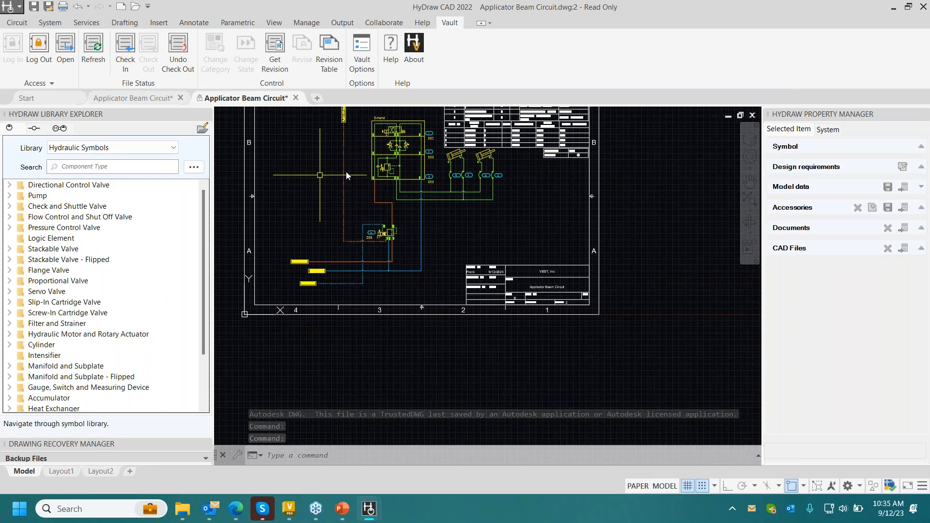
{"action": "scroll", "coordinate": [347, 172], "scroll_direction": "up", "scroll_amount": 2}
{"action": "middle_click_drag", "start_coordinate": [366, 175], "coordinate": [393, 208]}
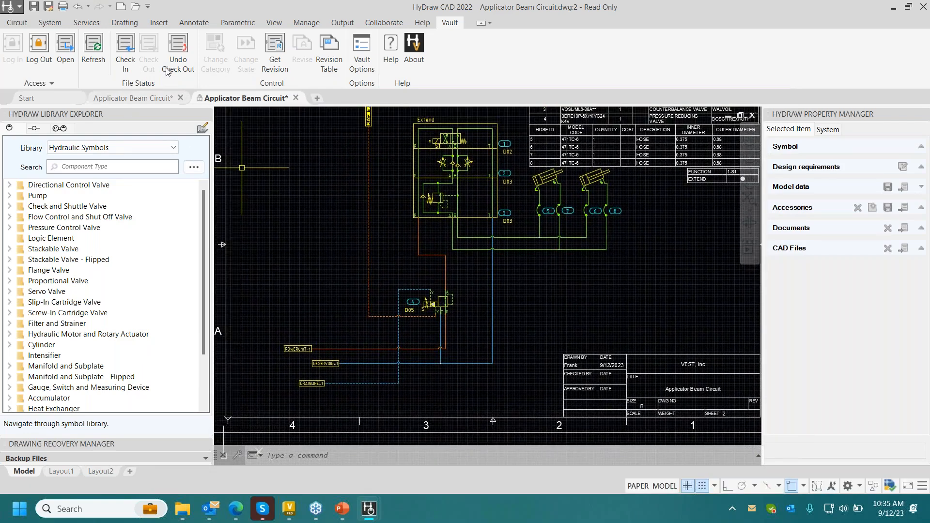
{"action": "left_click", "coordinate": [129, 66]}
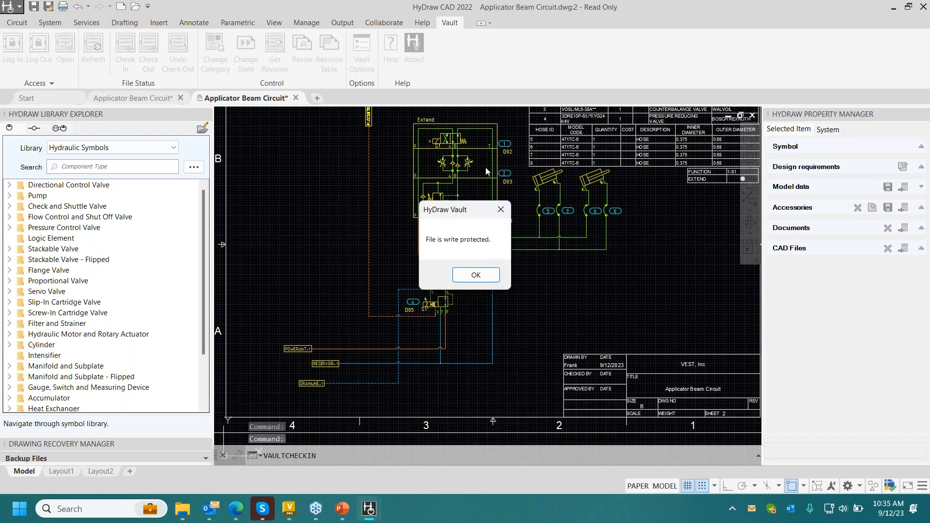
{"action": "left_click", "coordinate": [476, 274]}
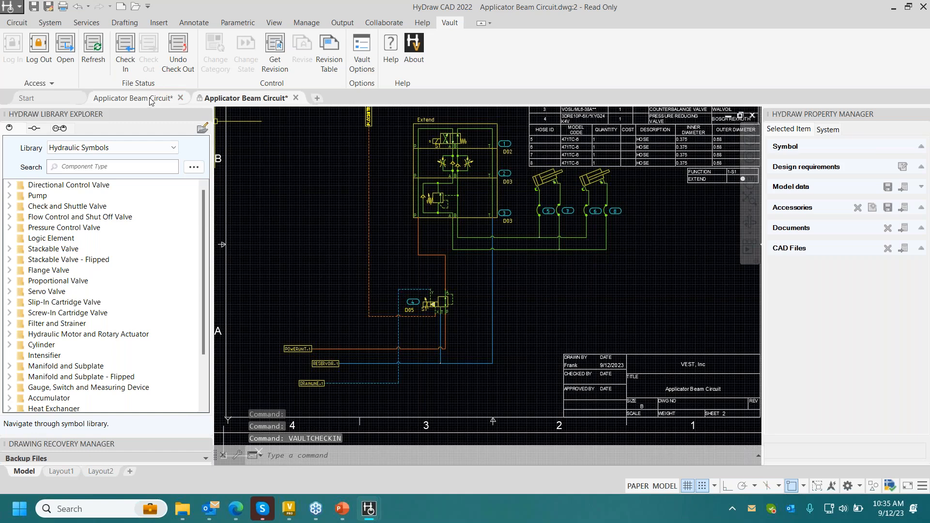
- Undo the circuit's check-out and check it out again, overwriting the unsaved changes with the Vault data
{"action": "left_click", "coordinate": [188, 69]}
{"action": "left_click", "coordinate": [500, 271]}
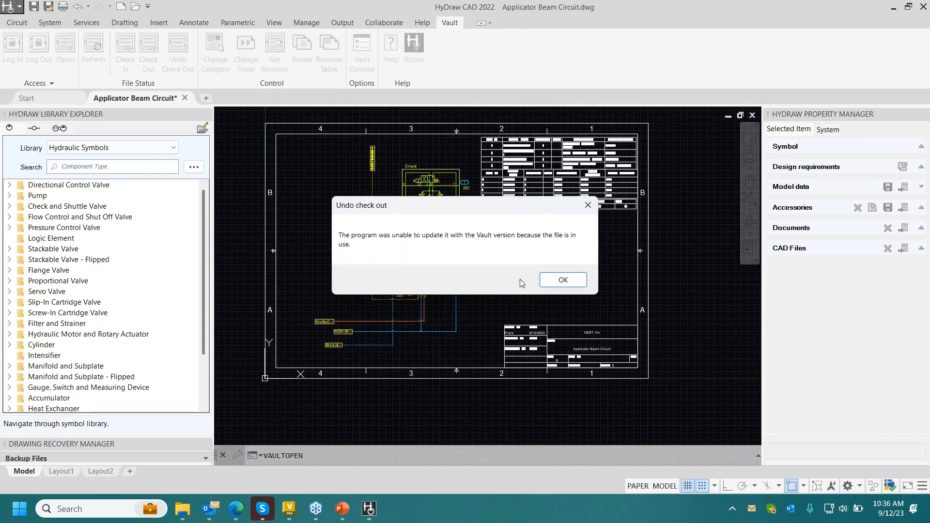
{"action": "left_click", "coordinate": [562, 280]}
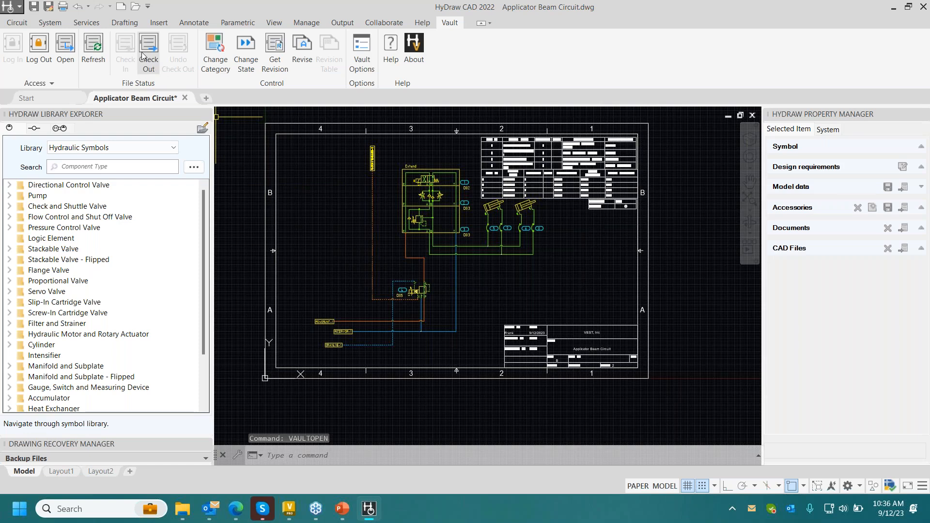
{"action": "left_click", "coordinate": [150, 58]}
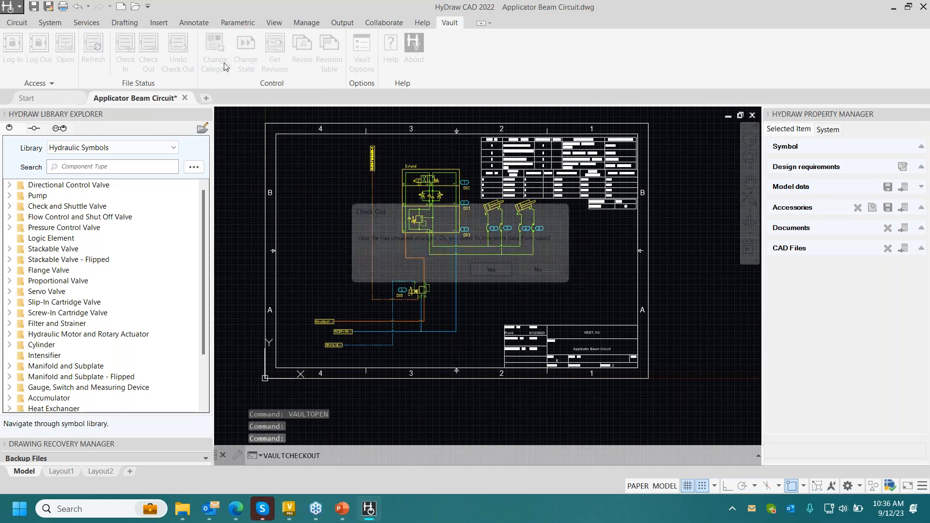
{"action": "left_click", "coordinate": [500, 272]}
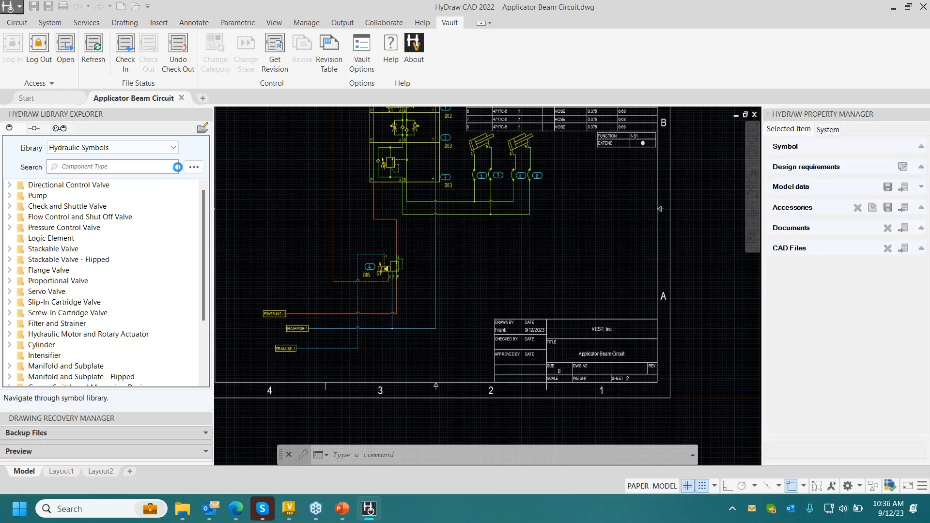
- Search FluidPowerTools.com for hydraulic components with model code RP25-F
{"action": "left_click", "coordinate": [194, 167]}
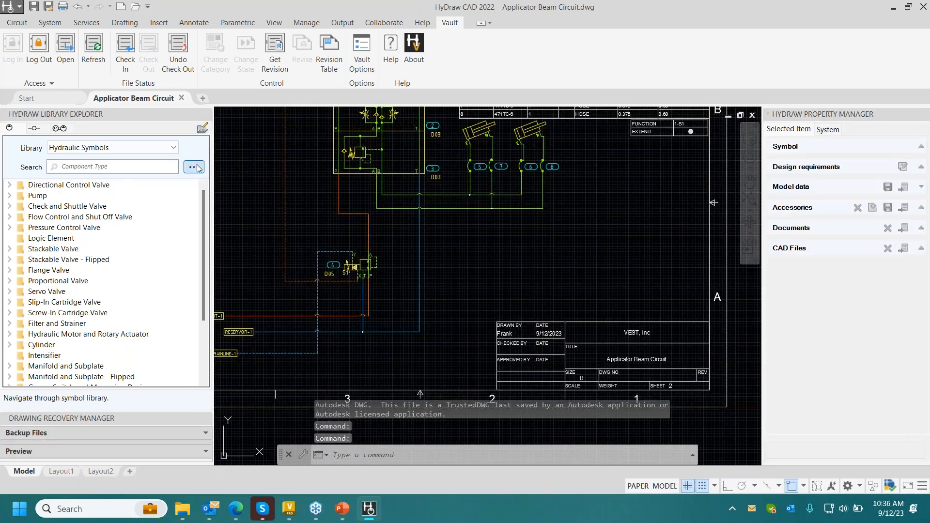
{"action": "left_click", "coordinate": [57, 213]}
{"action": "type", "text": "R"}
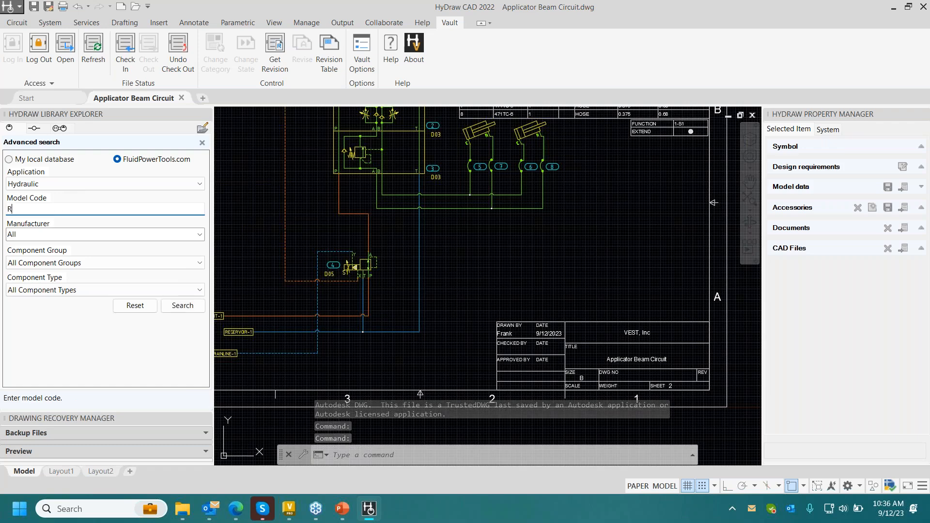
{"action": "type", "text": "P25-F"}
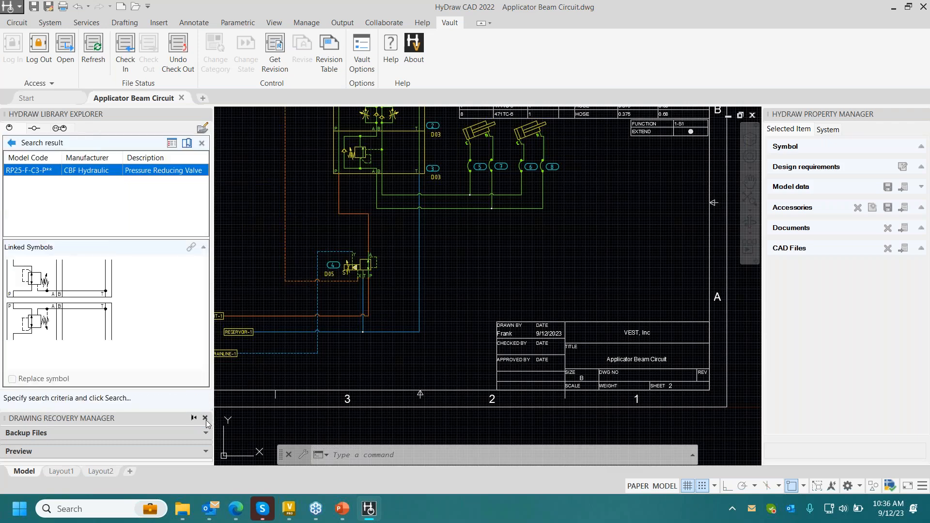
- Insert the first linked symbol of the RP25-F-C3-P** pressure reducing valve in the empty area beside the Extend stack
{"action": "left_click", "coordinate": [88, 308]}
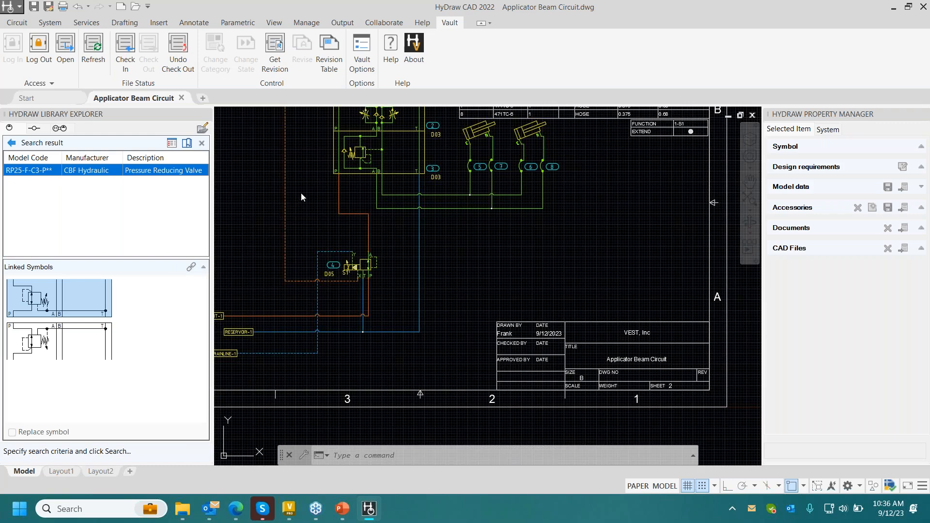
{"action": "middle_click_drag", "start_coordinate": [318, 190], "coordinate": [475, 262]}
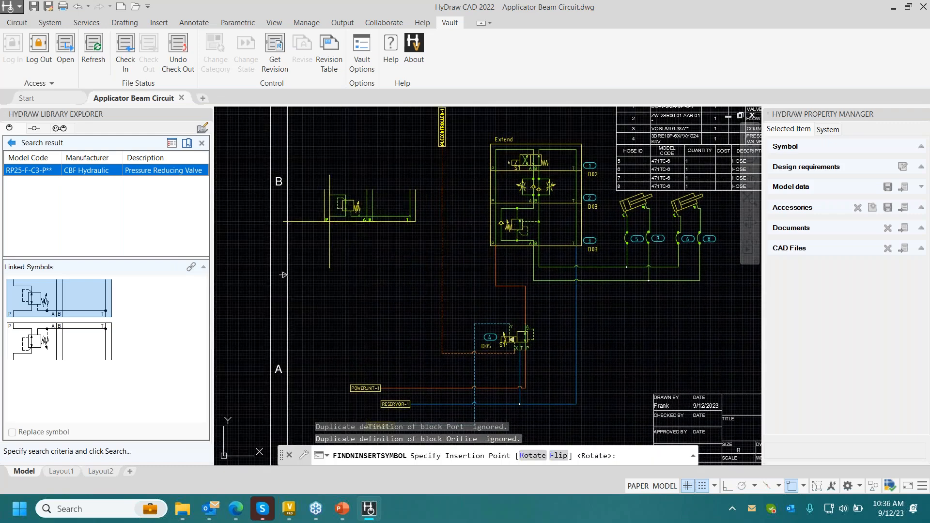
{"action": "left_click", "coordinate": [329, 221]}
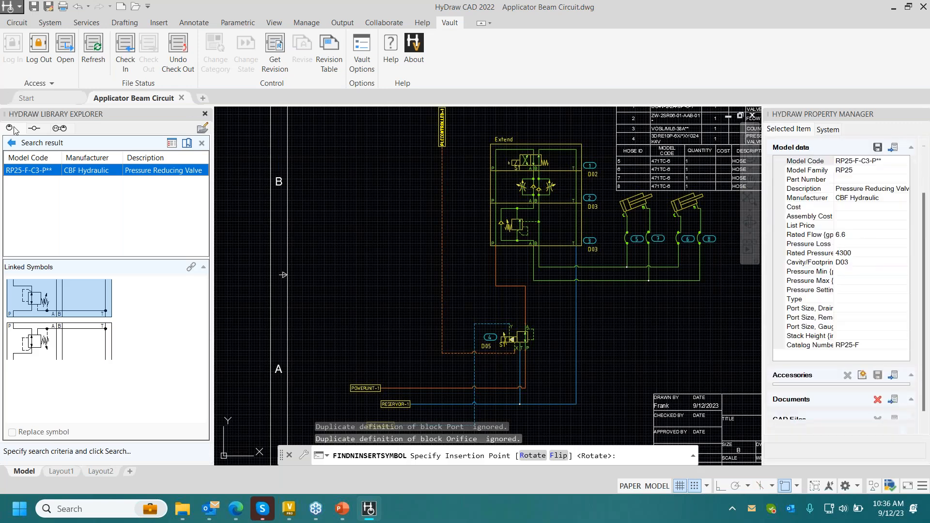
{"action": "key", "text": "Escape"}
- Copy the directional control valve heading the Extend stack and paste it just above the new pressure reducing valve
{"action": "left_click", "coordinate": [512, 148]}
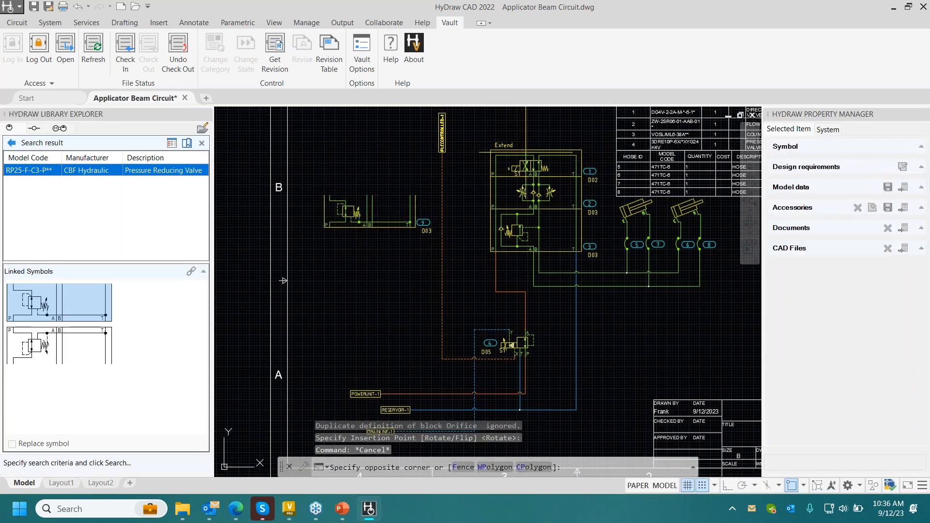
{"action": "left_click", "coordinate": [520, 162]}
{"action": "key", "text": "ctrl+c"}
{"action": "key", "text": "ctrl+v"}
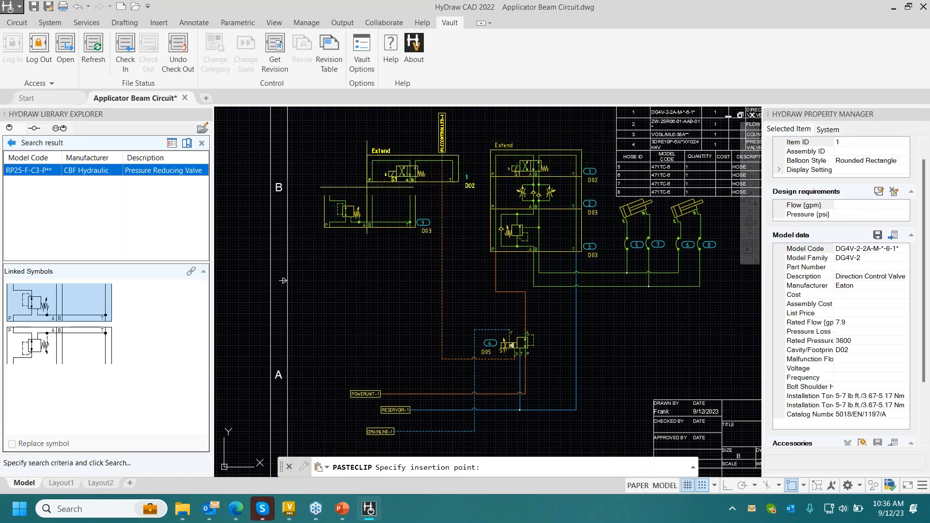
{"action": "left_click", "coordinate": [325, 186]}
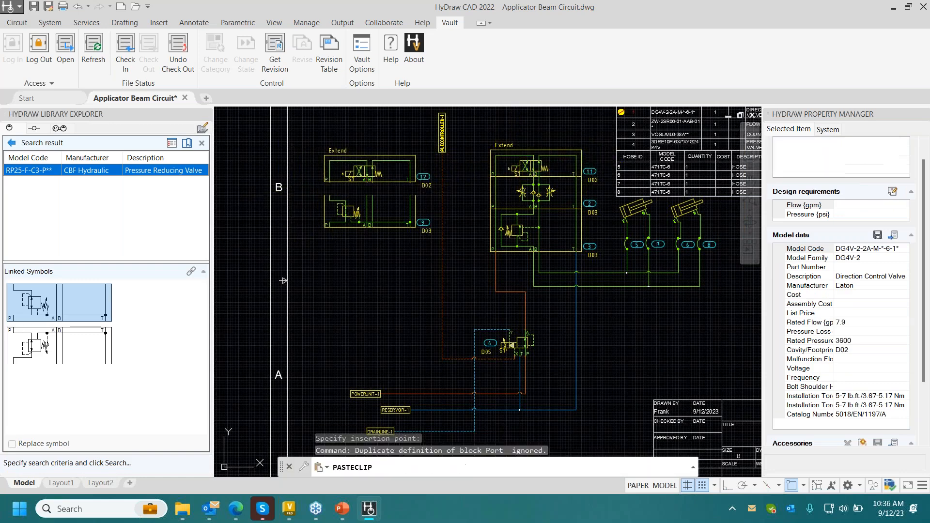
- Stack the copied directional control valve and the pressure reducing valve into one assembly
{"action": "left_click", "coordinate": [17, 22]}
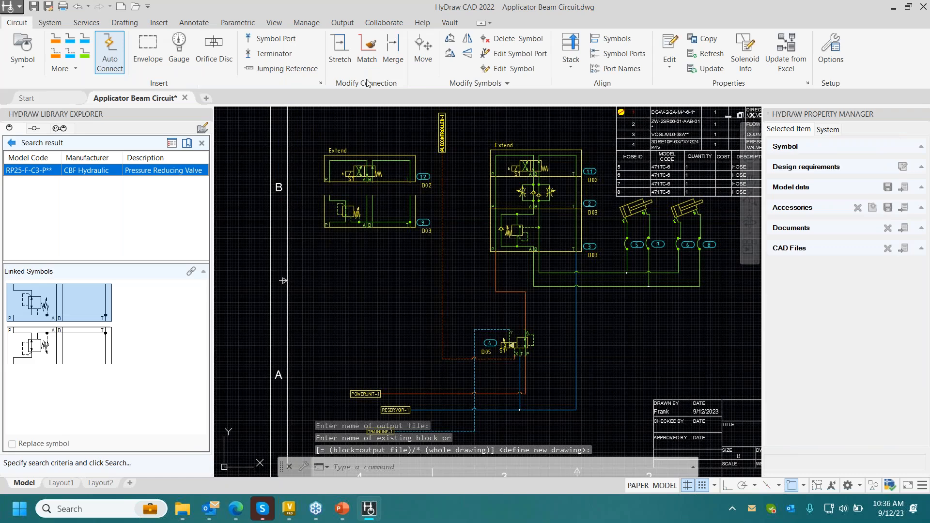
{"action": "left_click", "coordinate": [570, 46]}
{"action": "left_click", "coordinate": [438, 115]}
{"action": "left_click", "coordinate": [312, 274]}
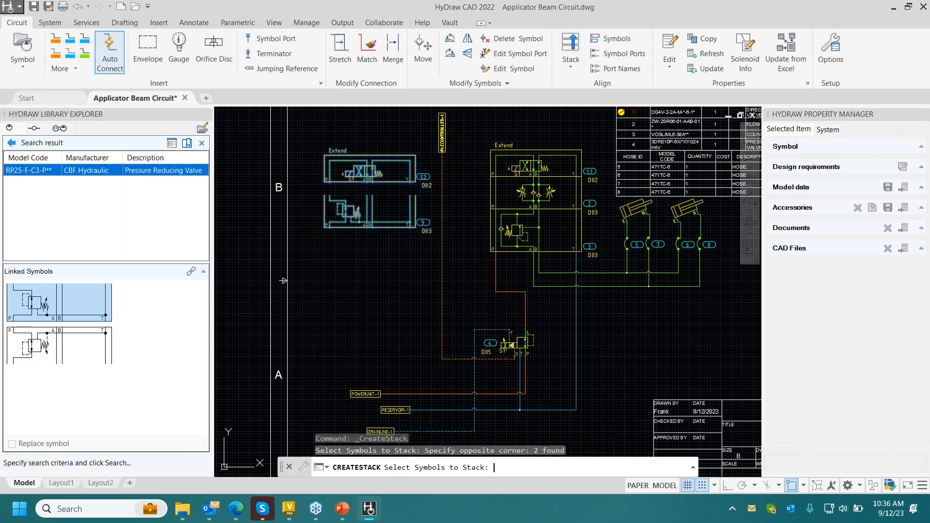
{"action": "key", "text": "Return"}
{"action": "left_click", "coordinate": [641, 428]}
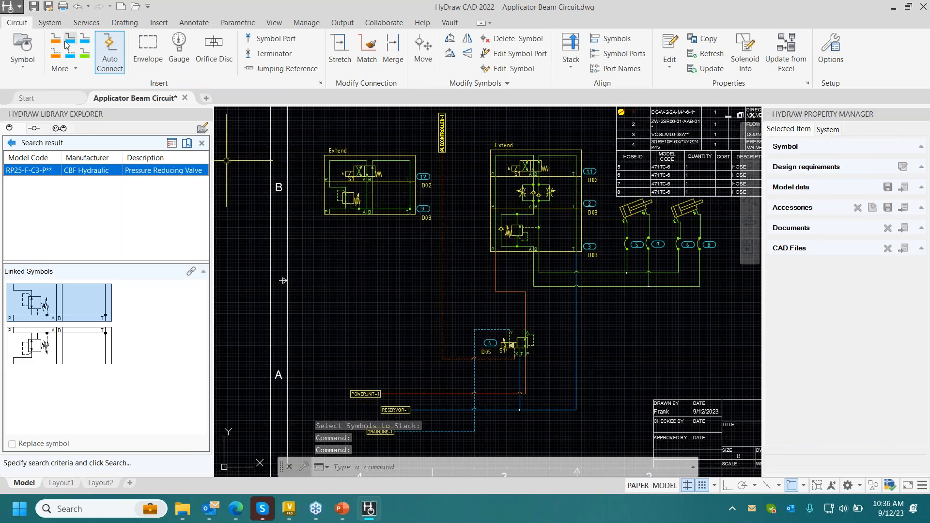
- Draw pressure lines from the new stack's P port to the POWERUNIT-1 line and from its A port to an open point below
{"action": "left_click", "coordinate": [57, 42]}
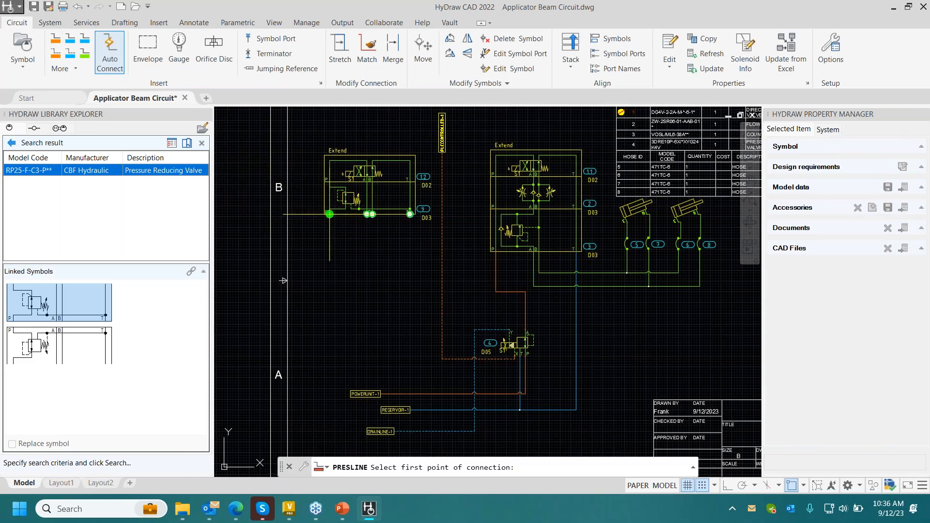
{"action": "left_click", "coordinate": [330, 215]}
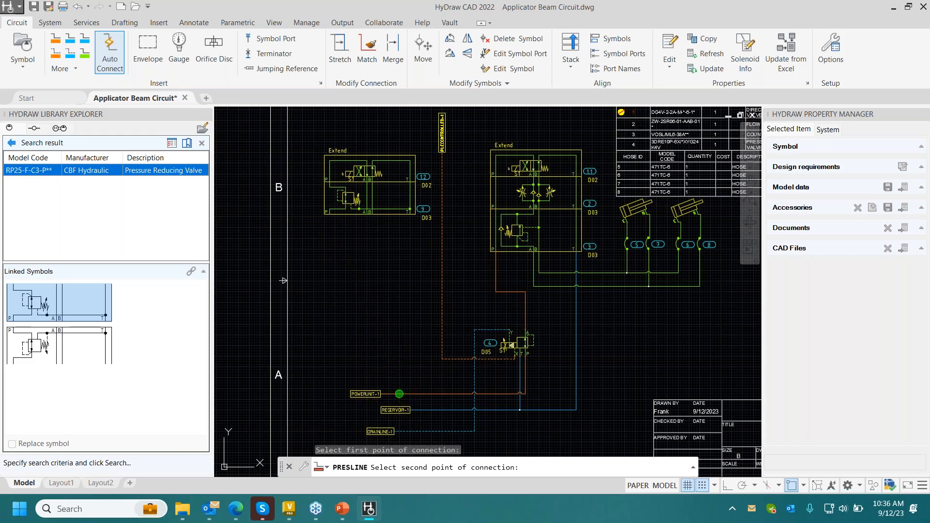
{"action": "left_click", "coordinate": [399, 394]}
{"action": "key", "text": "Return"}
{"action": "left_click", "coordinate": [369, 214]}
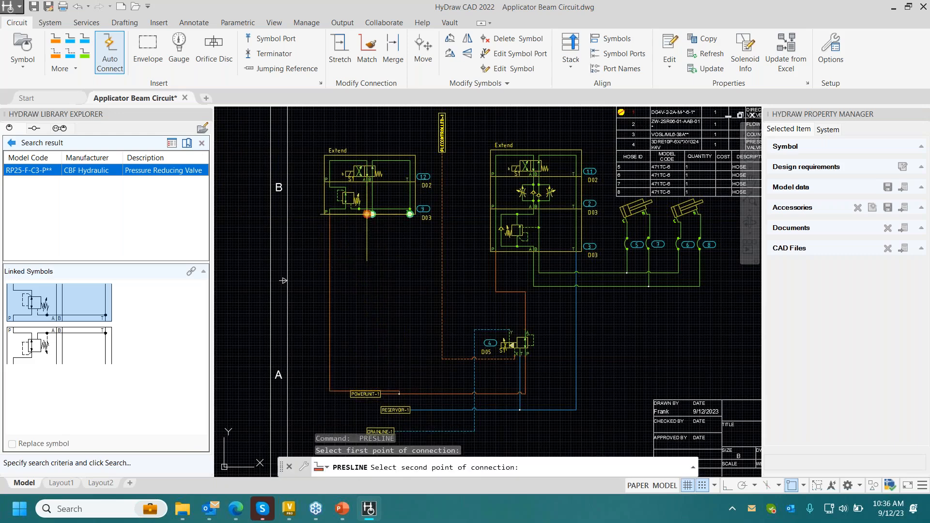
{"action": "left_click", "coordinate": [424, 291]}
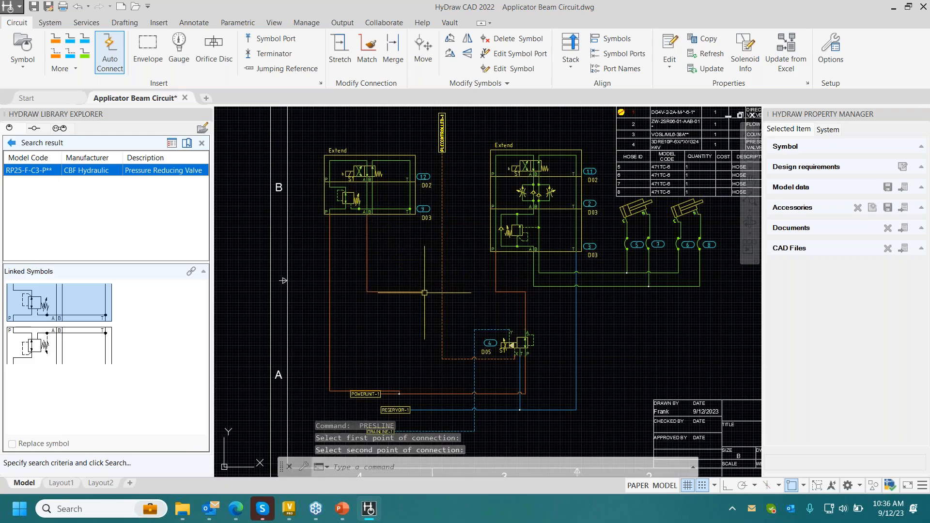
- Connect the new stack's T port to the RESERVOIR-1 line with a reservoir line
{"action": "left_click", "coordinate": [70, 39]}
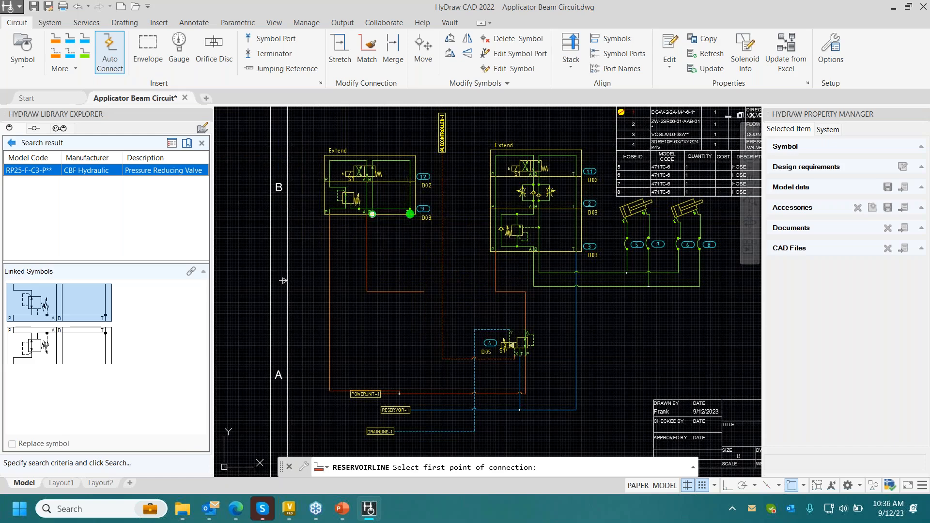
{"action": "left_click", "coordinate": [410, 209]}
{"action": "left_click", "coordinate": [434, 410]}
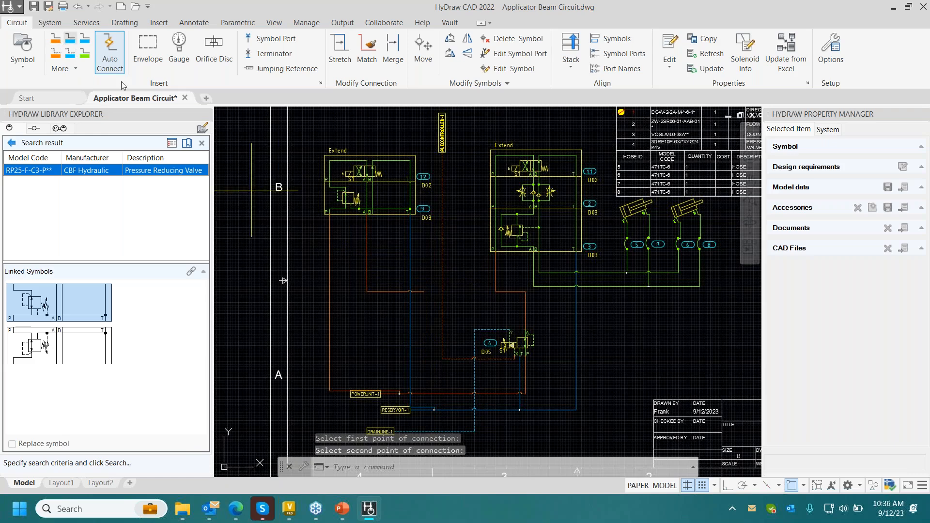
- Branch a pressure line from the corner of the new A-port line across the P line to a free end near the border
{"action": "left_click", "coordinate": [56, 40]}
{"action": "left_click", "coordinate": [367, 291]}
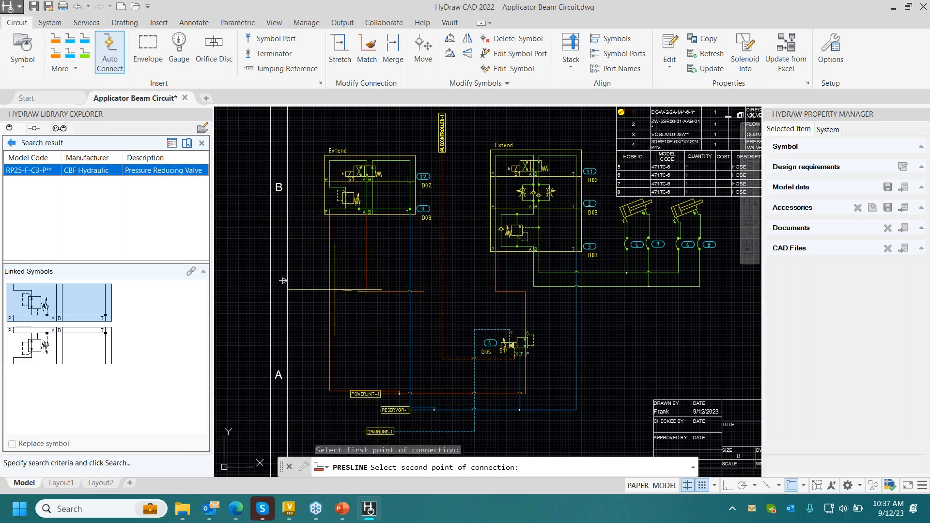
{"action": "left_click", "coordinate": [316, 291]}
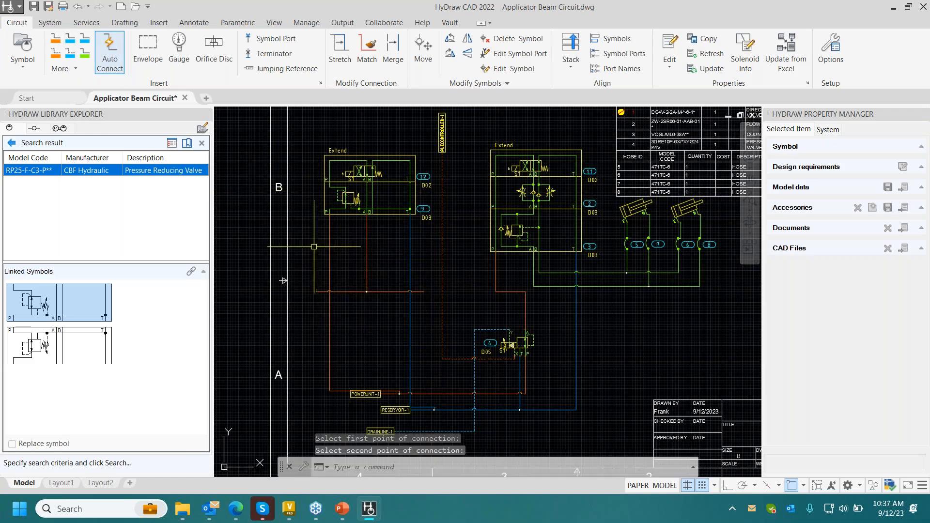
- Insert the first line-mounted shuttle valve symbol from the hydraulic library below the original Extend stack, level with the new open pressure line
{"action": "left_click", "coordinate": [11, 143]}
{"action": "left_click", "coordinate": [202, 143]}
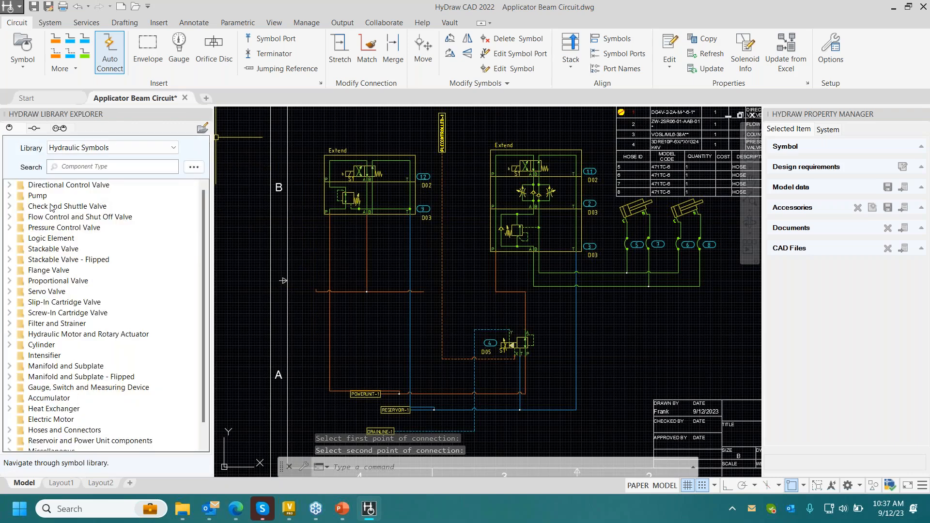
{"action": "double_click", "coordinate": [51, 206]}
{"action": "double_click", "coordinate": [49, 228]}
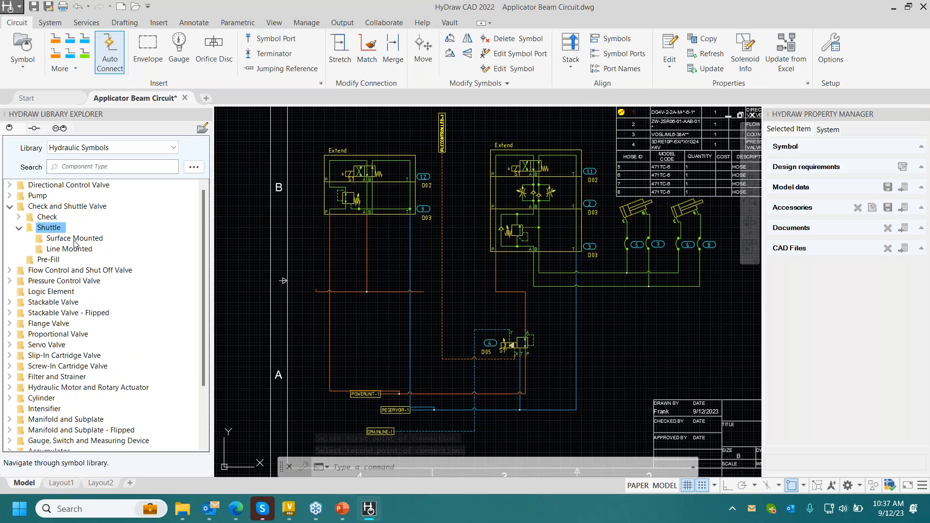
{"action": "double_click", "coordinate": [69, 249]}
{"action": "left_click_drag", "start_coordinate": [53, 222], "coordinate": [311, 266]}
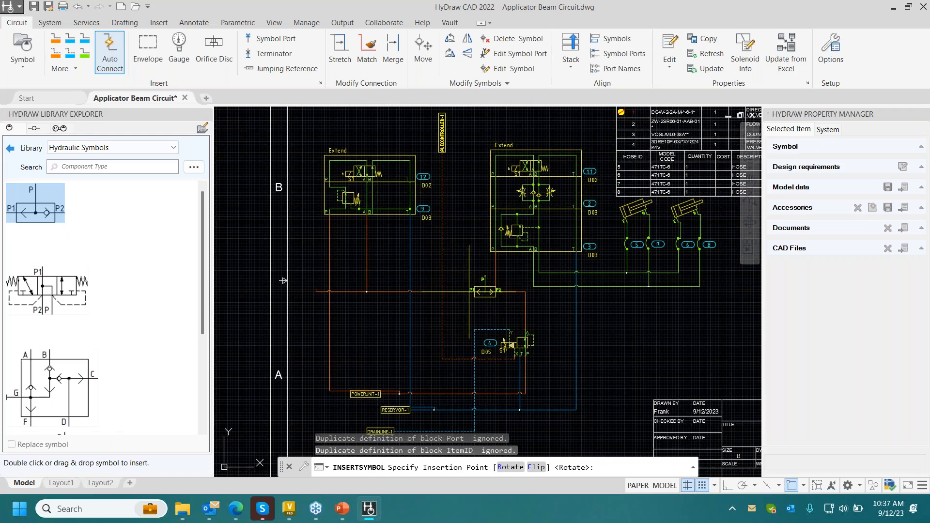
{"action": "left_click", "coordinate": [487, 291]}
- Delete the pressure line between the original Extend stack's P port and valve 4
{"action": "left_click", "coordinate": [537, 297]}
{"action": "left_click", "coordinate": [523, 305]}
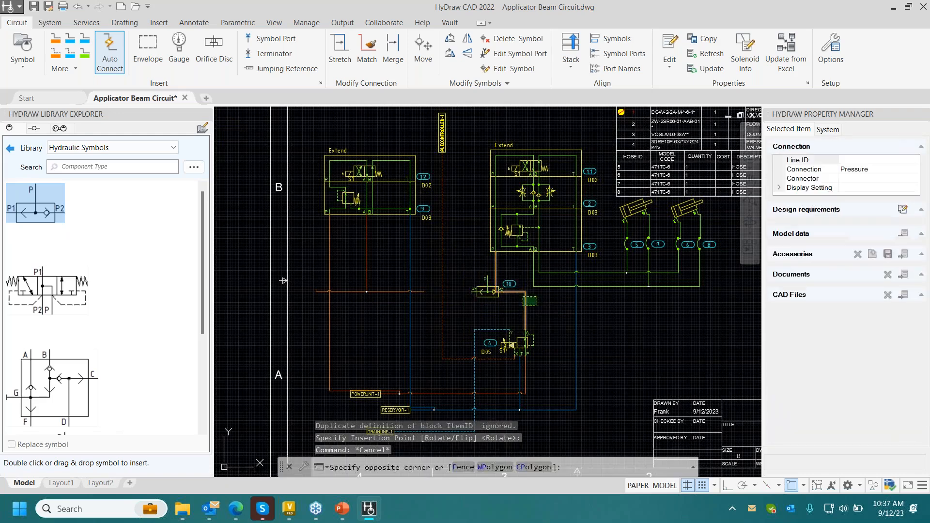
{"action": "key", "text": "Delete"}
- Draw pressure lines from the shuttle valve's P port to the original stack's P port and from P2 to valve 4's A port
{"action": "left_click", "coordinate": [55, 39]}
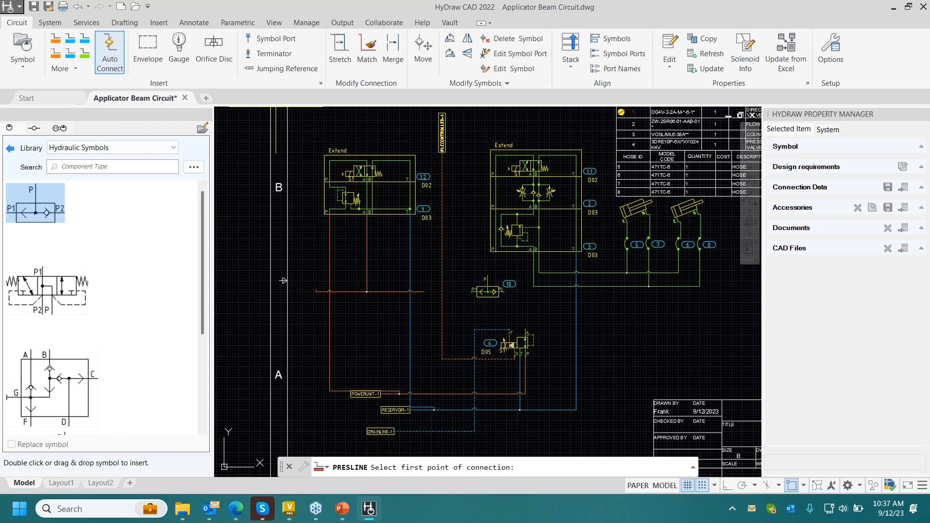
{"action": "scroll", "coordinate": [433, 292], "scroll_direction": "up", "scroll_amount": 1}
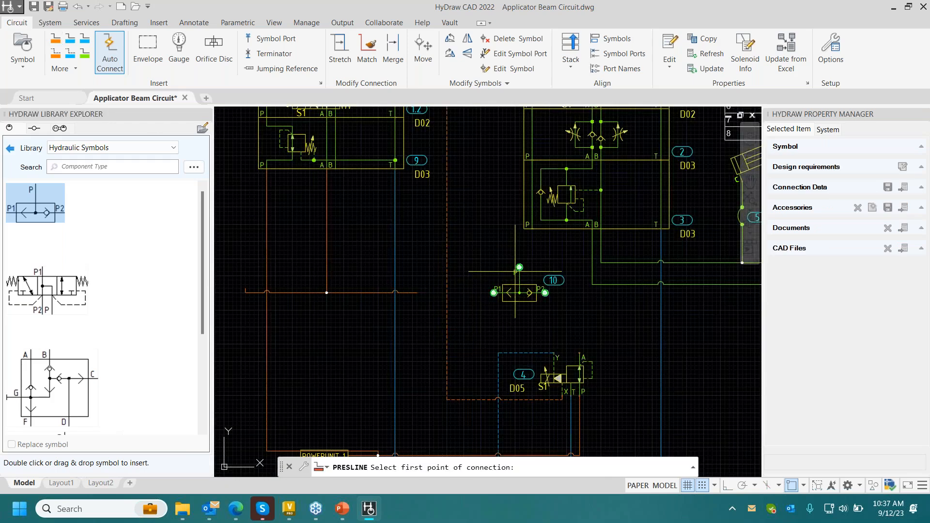
{"action": "left_click", "coordinate": [518, 268]}
{"action": "left_click", "coordinate": [532, 227]}
{"action": "key", "text": "Return"}
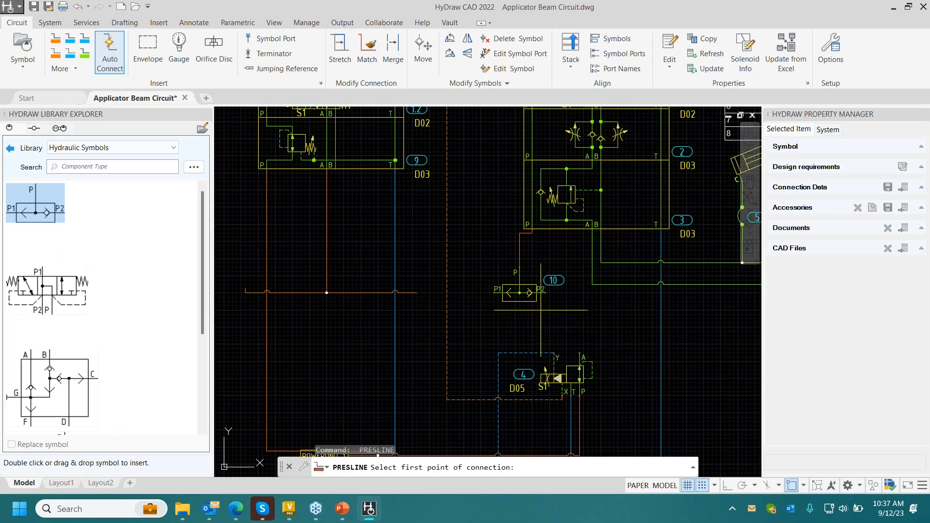
{"action": "left_click", "coordinate": [538, 293]}
{"action": "left_click", "coordinate": [580, 353]}
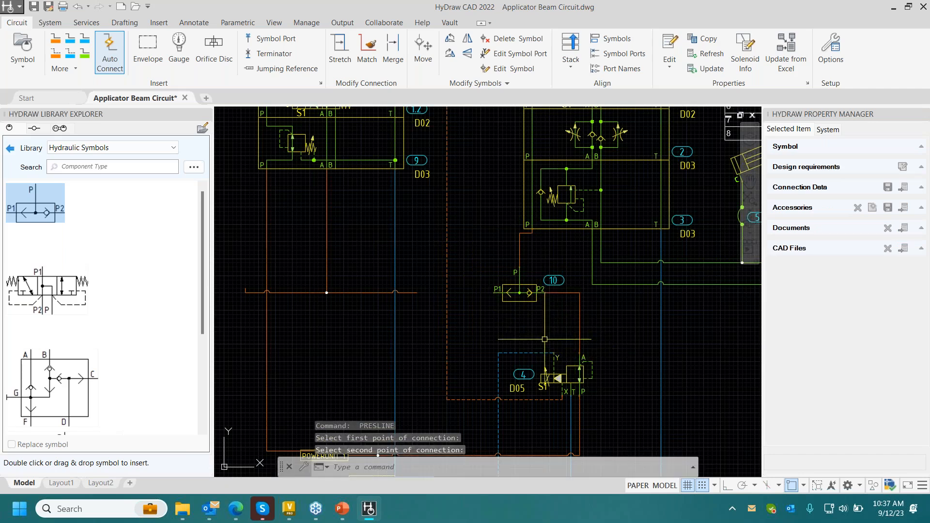
- Connect the open pressure line coming from the new stack to the shuttle valve's P1 port
{"action": "key", "text": "Return"}
{"action": "left_click", "coordinate": [417, 292]}
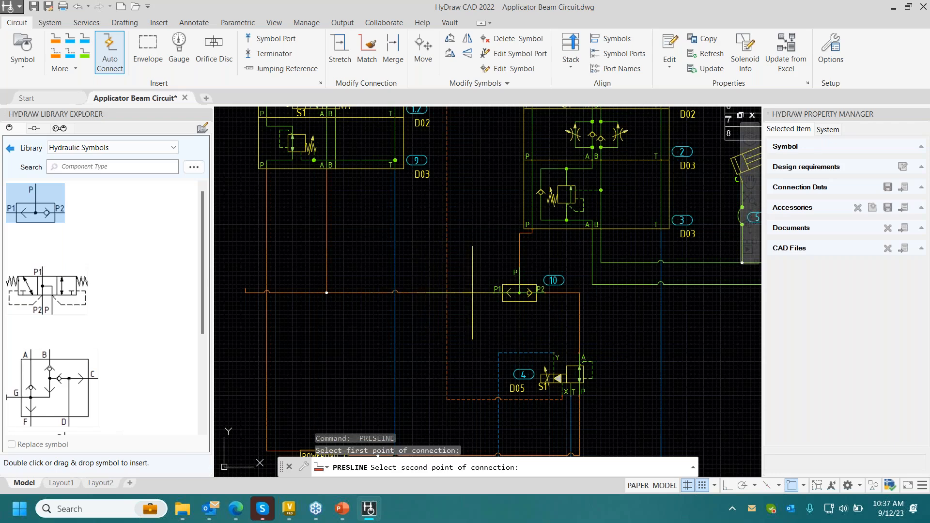
{"action": "left_click", "coordinate": [502, 292]}
- Insert a jumping reference named PowerSource2 at the free end of the new pressure line near the border
{"action": "middle_click_drag", "start_coordinate": [284, 277], "coordinate": [350, 264]}
{"action": "scroll", "coordinate": [347, 262], "scroll_direction": "up", "scroll_amount": 2}
{"action": "left_click", "coordinate": [282, 69]}
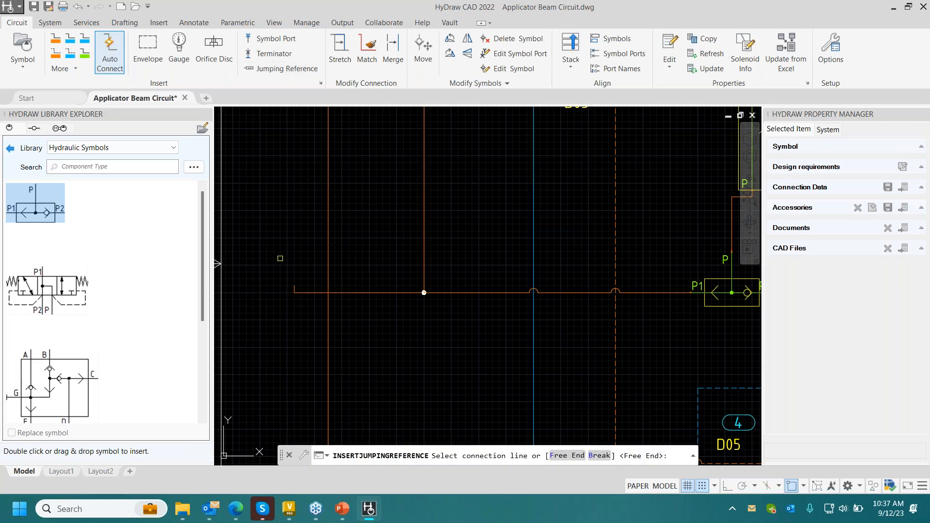
{"action": "left_click", "coordinate": [296, 293]}
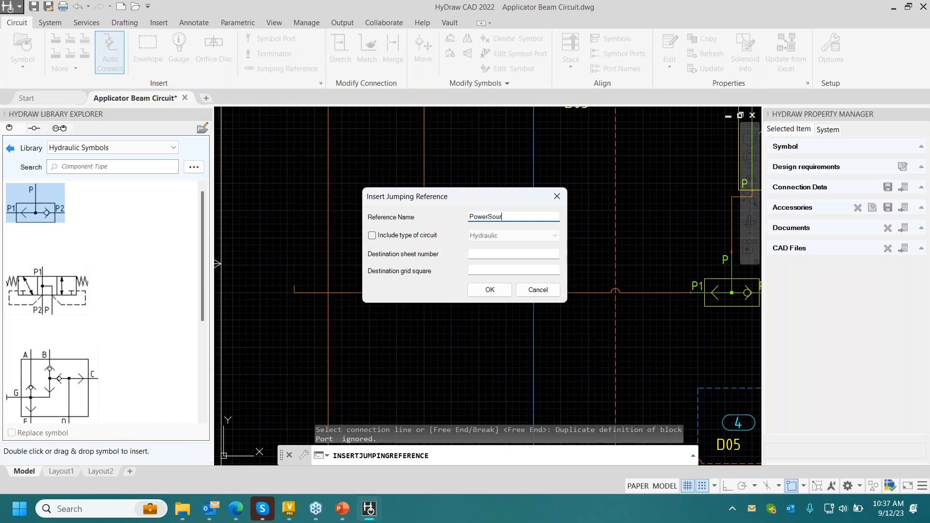
{"action": "key", "text": "Tab"}
{"action": "key", "text": "Tab"}
{"action": "key", "text": "Return"}
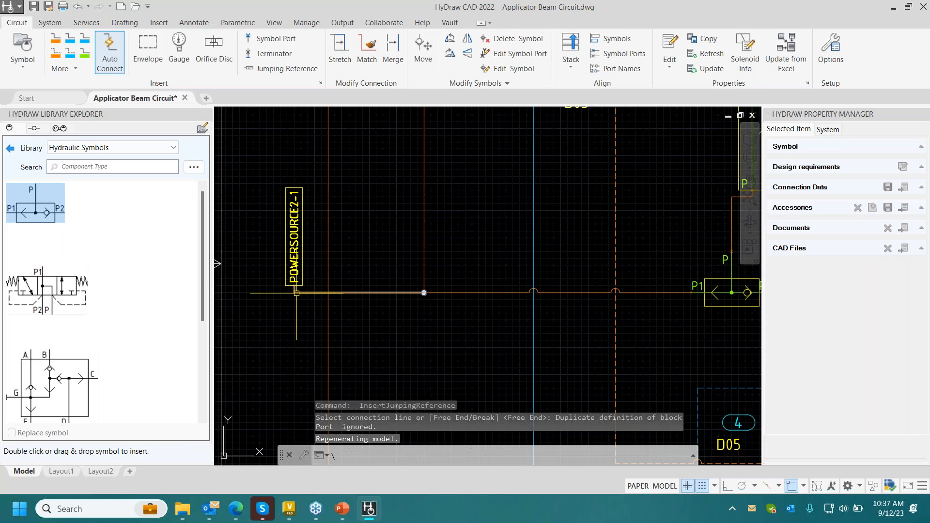
- Generate a parts list for the two valves of the new Extend stack and the shuttle valve
{"action": "scroll", "coordinate": [297, 293], "scroll_direction": "down", "scroll_amount": 1}
{"action": "middle_click_drag", "start_coordinate": [571, 242], "coordinate": [502, 256]}
{"action": "scroll", "coordinate": [502, 256], "scroll_direction": "down", "scroll_amount": 1}
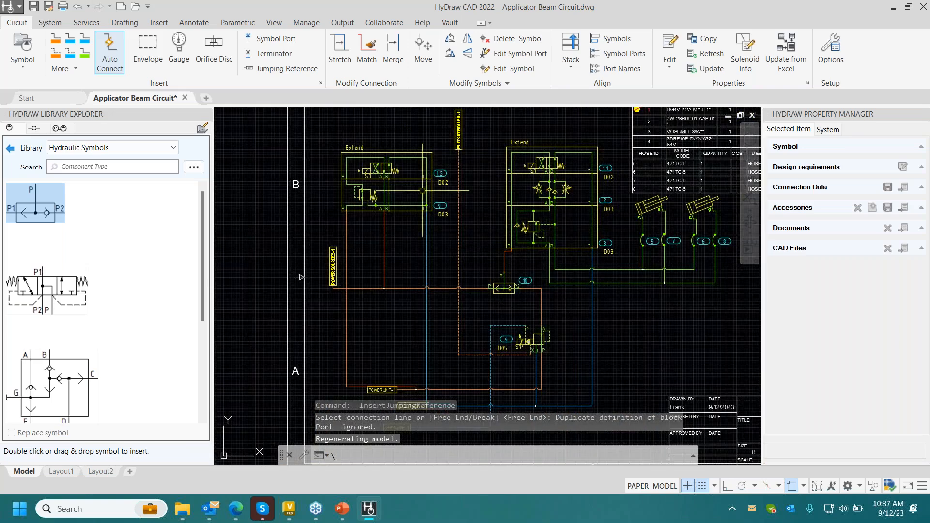
{"action": "left_click", "coordinate": [86, 22]}
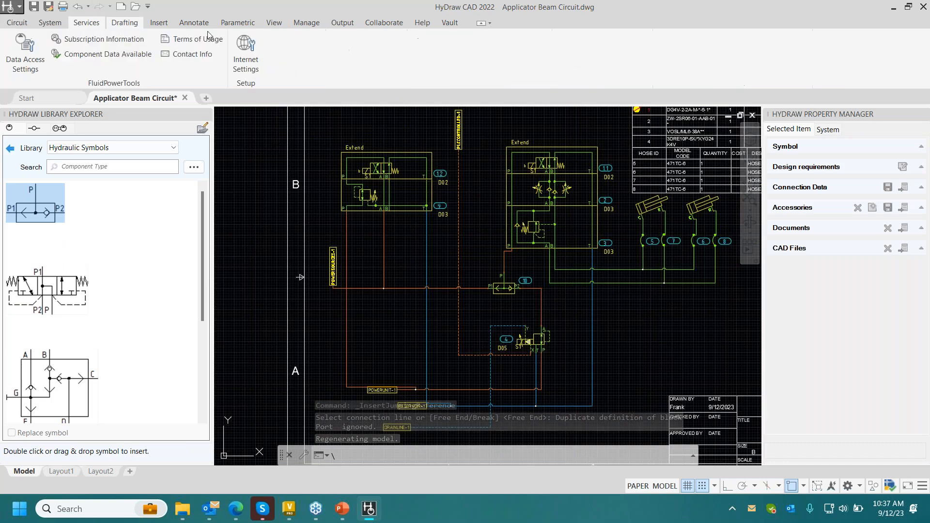
{"action": "left_click", "coordinate": [50, 23]}
{"action": "left_click", "coordinate": [259, 48]}
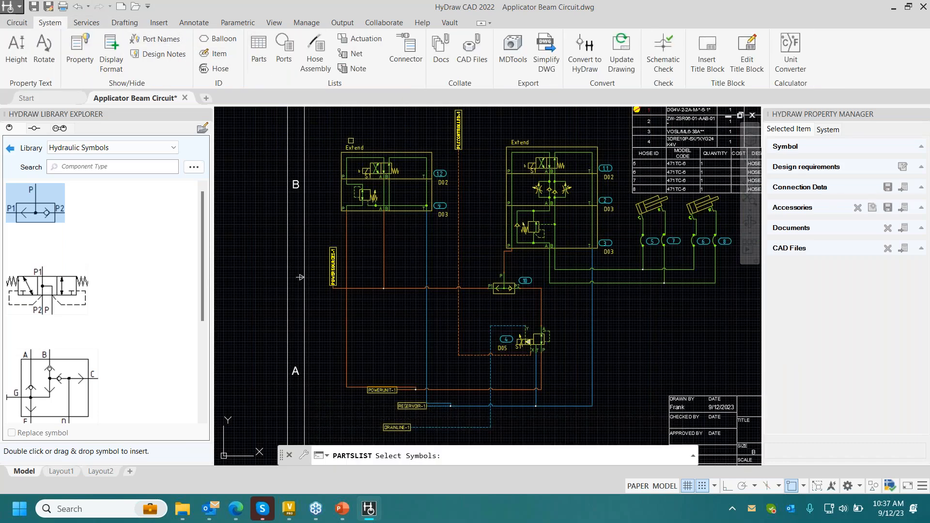
{"action": "left_click", "coordinate": [364, 115]}
{"action": "left_click", "coordinate": [347, 210]}
{"action": "left_click", "coordinate": [507, 284]}
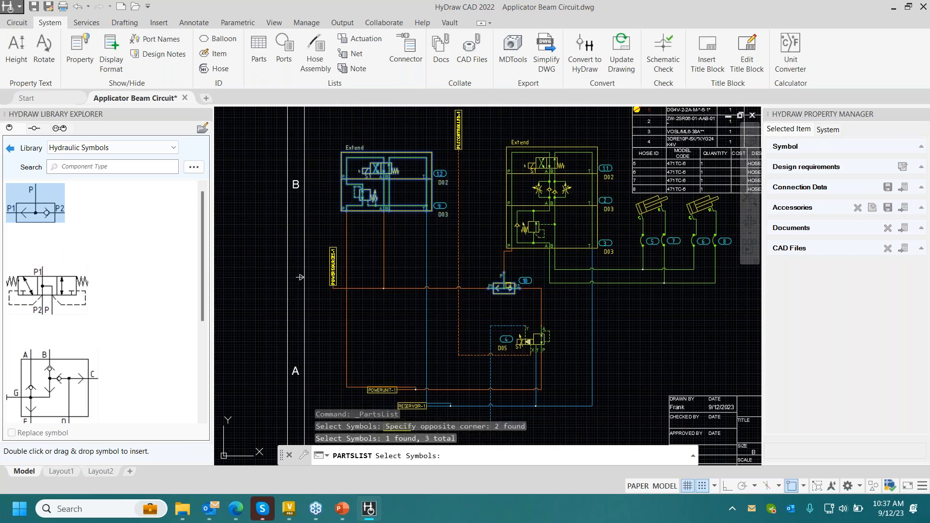
{"action": "key", "text": "Return"}
{"action": "left_click", "coordinate": [530, 212]}
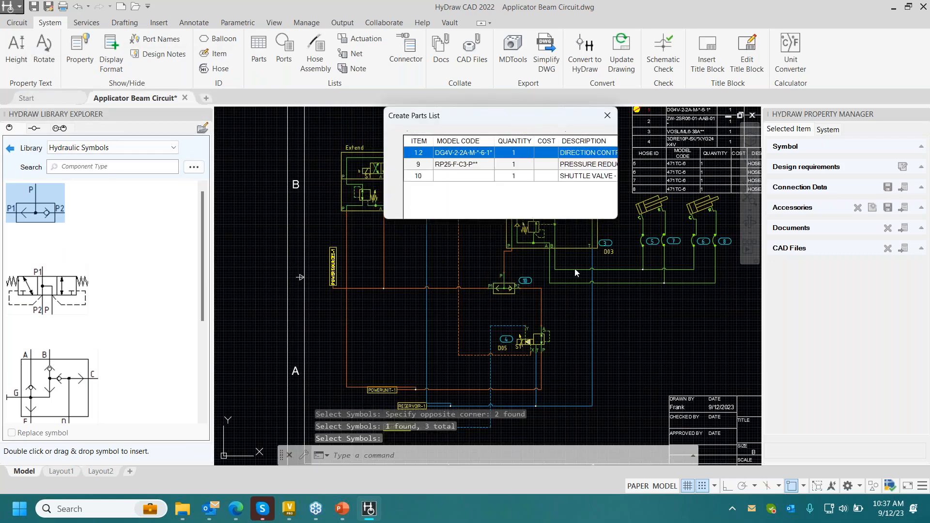
{"action": "left_click", "coordinate": [647, 329]}
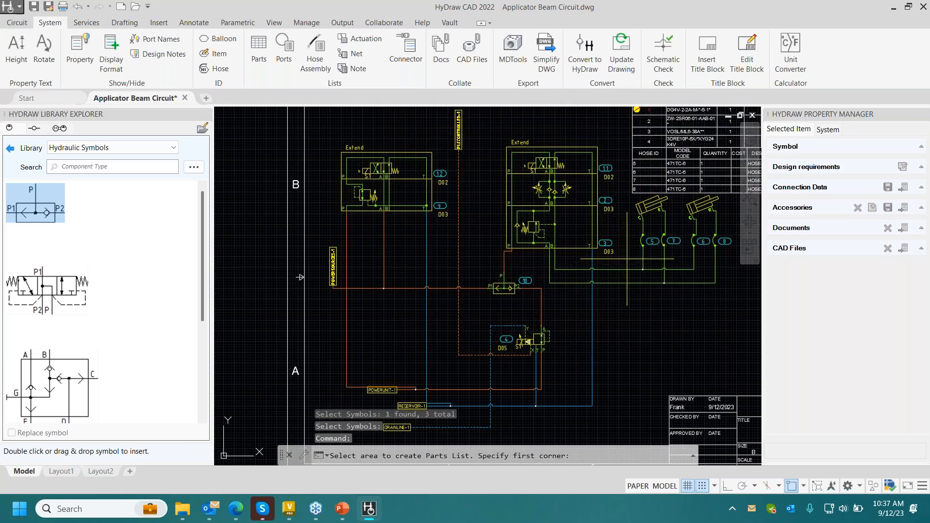
- Place the parts list in the empty area above the title block
{"action": "middle_click_drag", "start_coordinate": [705, 305], "coordinate": [387, 260]}
{"action": "left_click", "coordinate": [325, 256]}
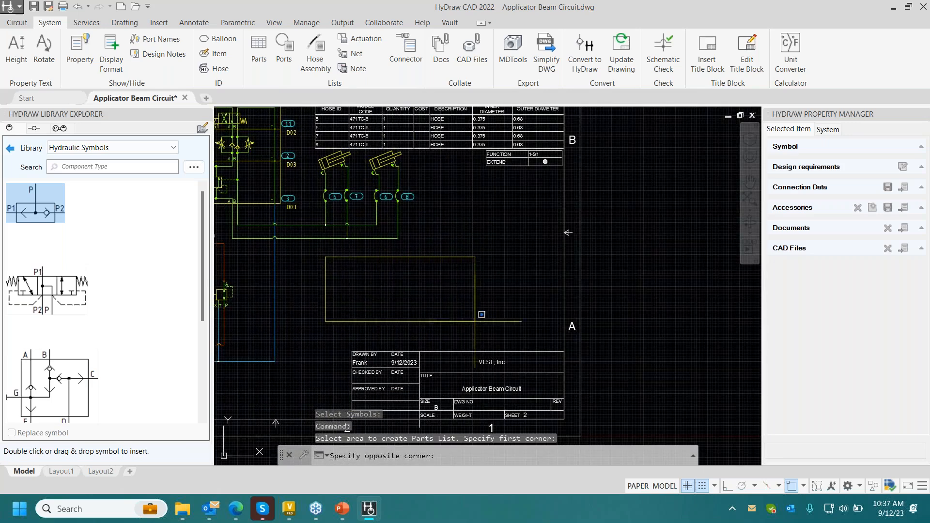
{"action": "left_click", "coordinate": [535, 373]}
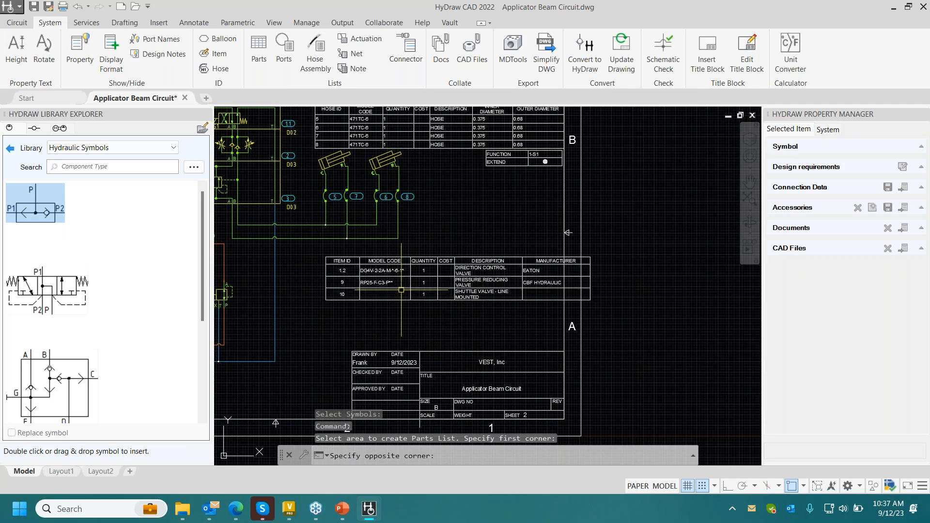
- Move the new parts list down inside the drawing border, directly above the title block
{"action": "left_click", "coordinate": [460, 332]}
{"action": "left_click", "coordinate": [419, 273]}
{"action": "right_click", "coordinate": [419, 273]}
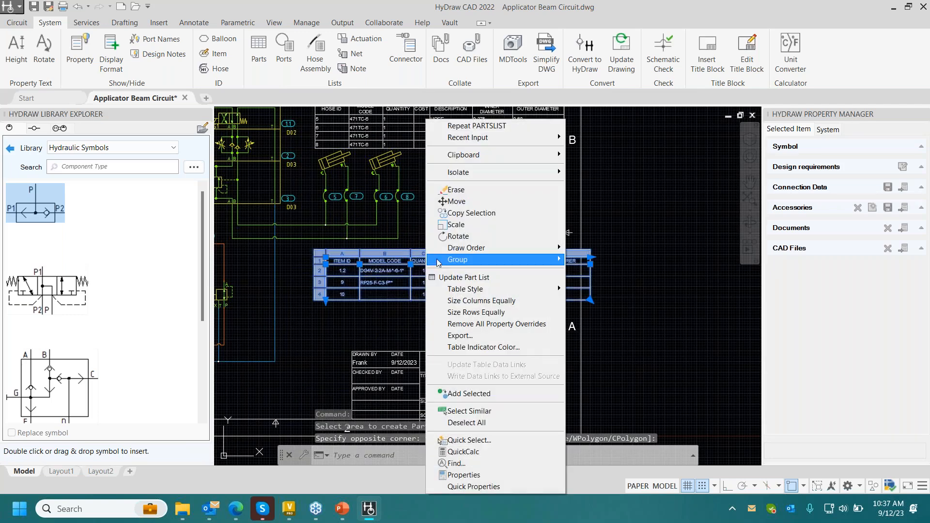
{"action": "left_click", "coordinate": [450, 199]}
{"action": "left_click", "coordinate": [443, 265]}
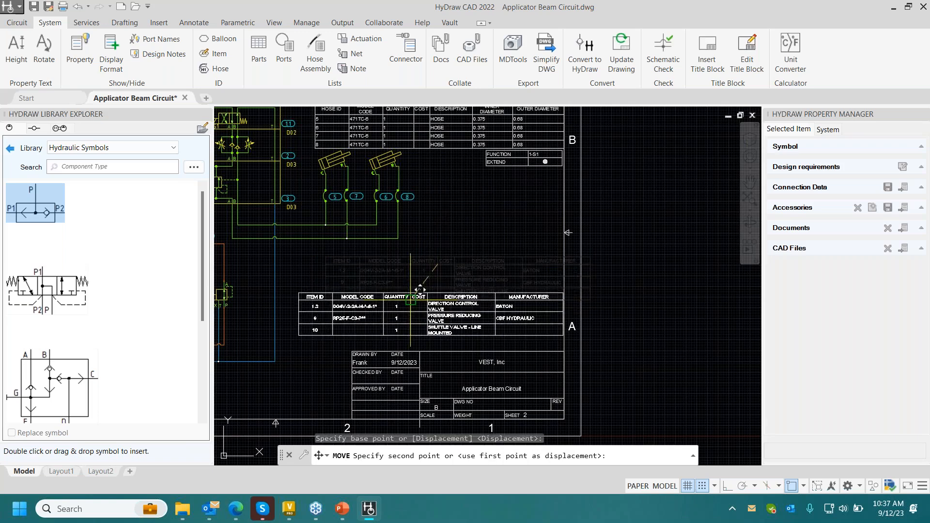
{"action": "left_click", "coordinate": [416, 301]}
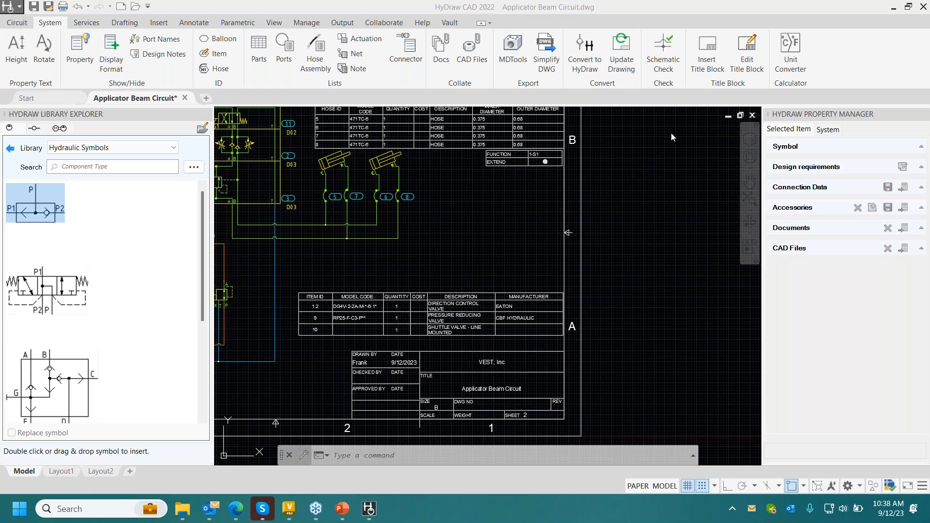
- Insert the Vault revision table just above the new parts list
{"action": "left_click", "coordinate": [454, 24]}
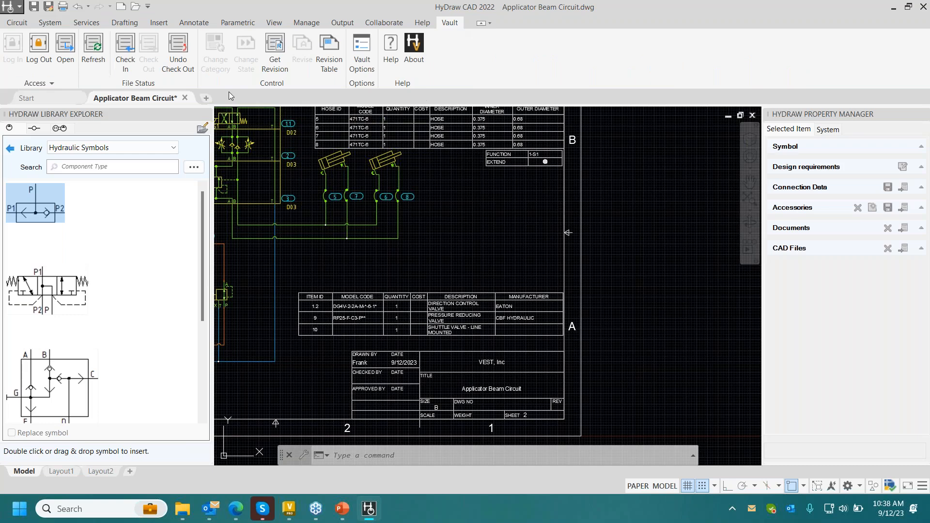
{"action": "left_click", "coordinate": [334, 66]}
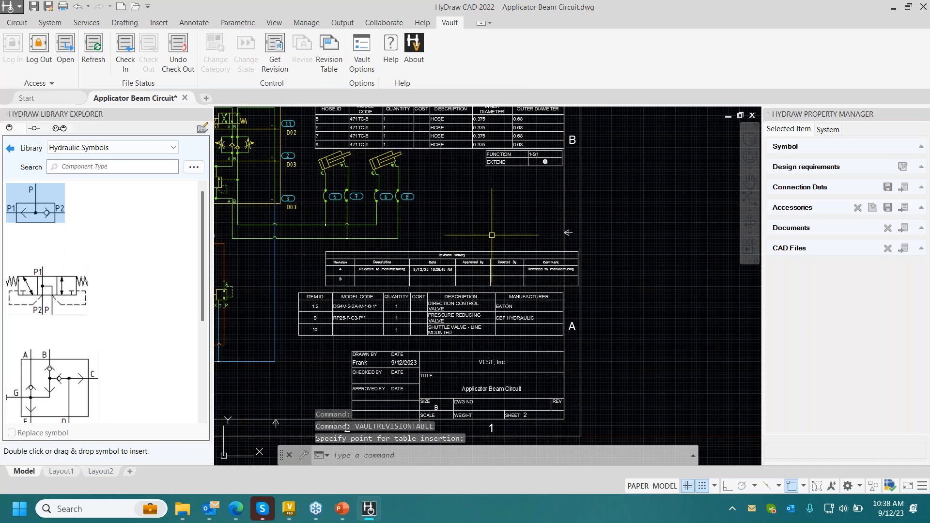
- Move the revision table inside the drawing border, directly above the new parts list
{"action": "scroll", "coordinate": [432, 256], "scroll_direction": "up", "scroll_amount": 3}
{"action": "middle_click_drag", "start_coordinate": [463, 231], "coordinate": [494, 199]}
{"action": "left_click", "coordinate": [531, 208]}
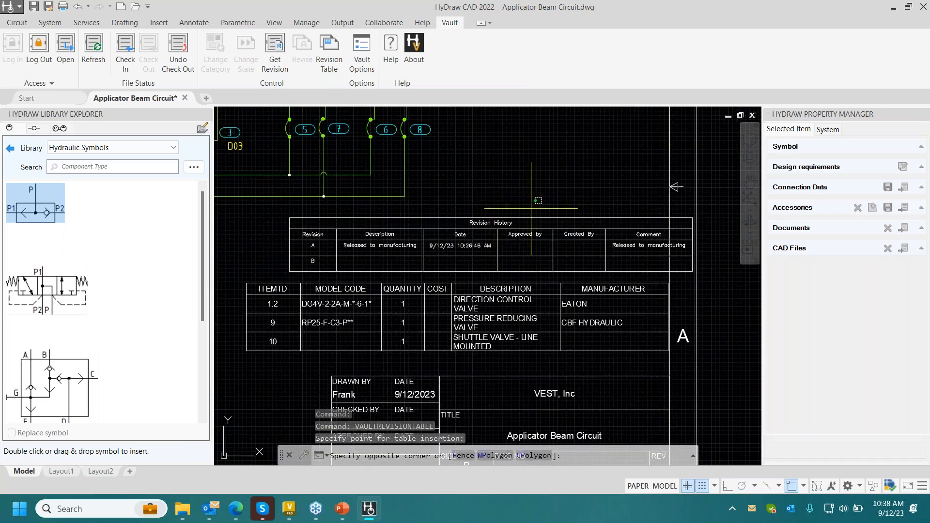
{"action": "left_click", "coordinate": [455, 251]}
{"action": "right_click", "coordinate": [456, 252]}
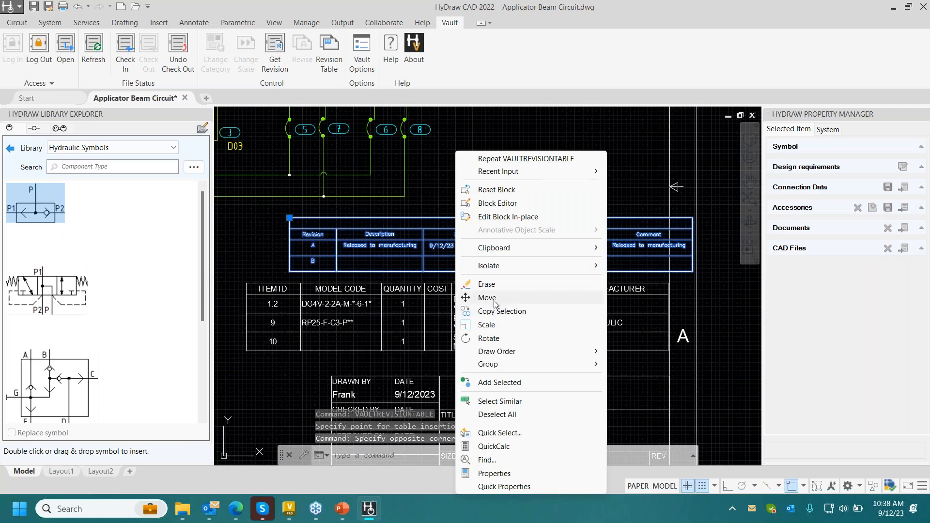
{"action": "left_click", "coordinate": [489, 298]}
{"action": "left_click", "coordinate": [470, 252]}
{"action": "left_click", "coordinate": [436, 255]}
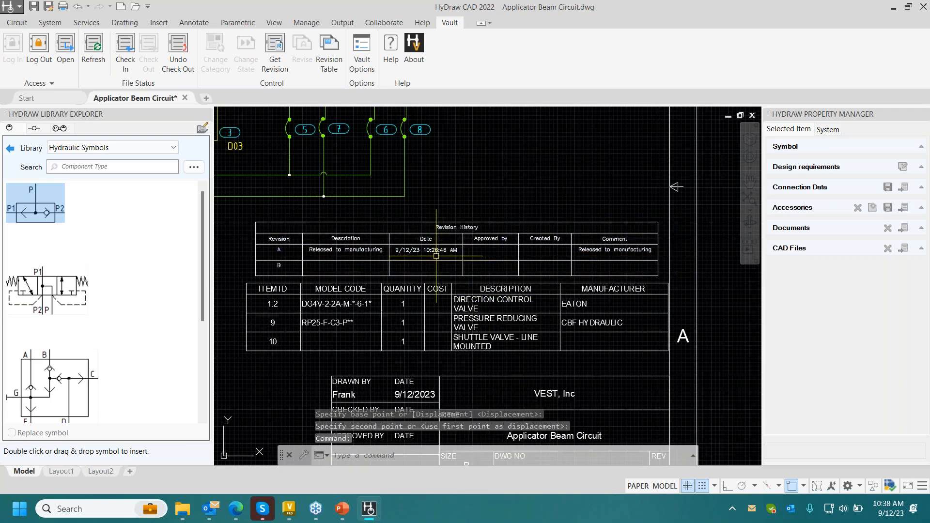
{"action": "key", "text": "Escape"}
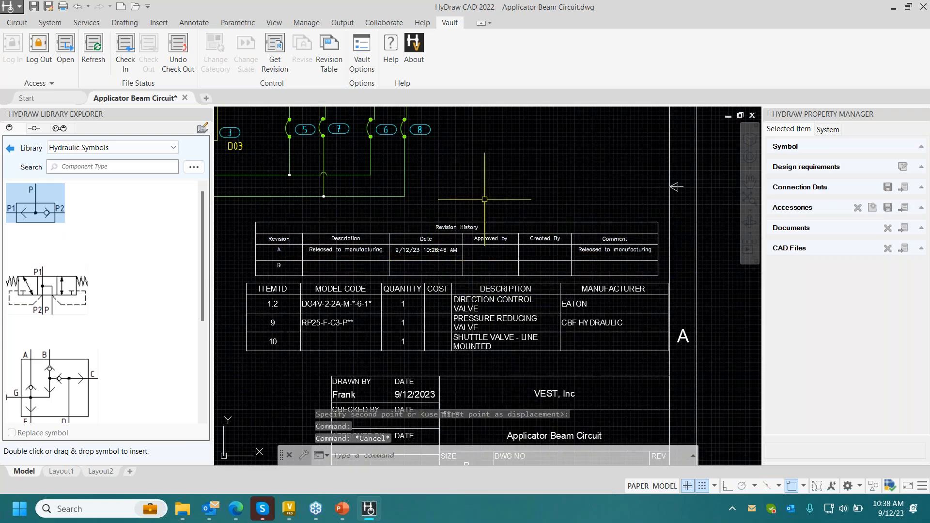
- Examine the revision table's column mappings, content settings and filters in the Vault options, and close them without saving changes
{"action": "left_click", "coordinate": [370, 56]}
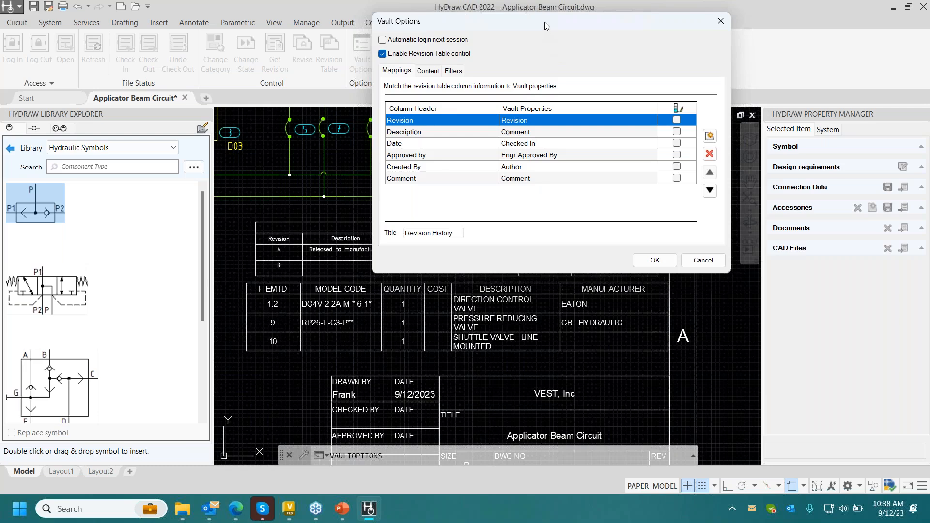
{"action": "left_click_drag", "start_coordinate": [547, 25], "coordinate": [795, 14]}
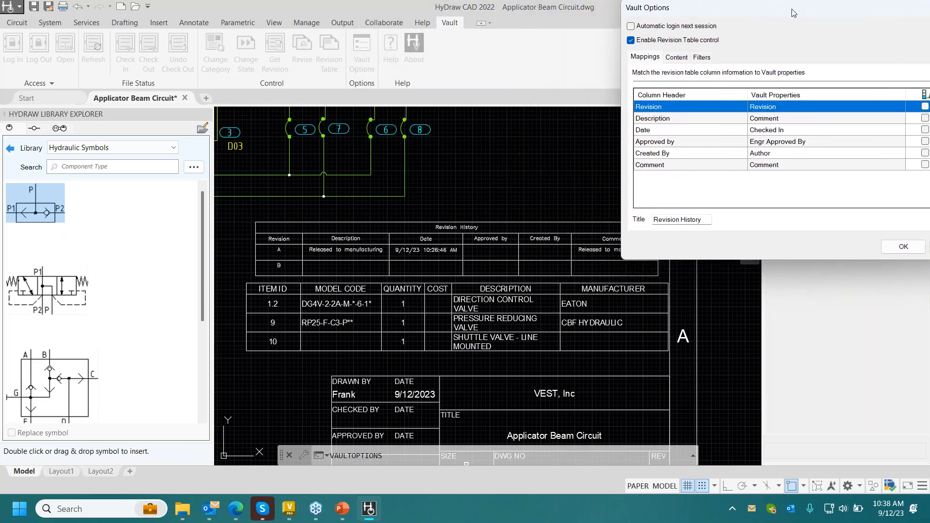
{"action": "left_click", "coordinate": [678, 121]}
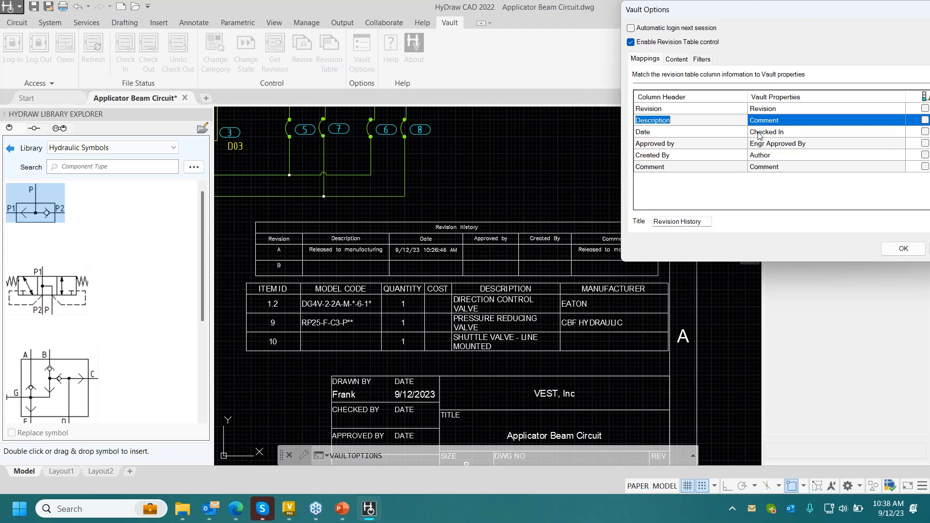
{"action": "left_click_drag", "start_coordinate": [746, 12], "coordinate": [561, 52]}
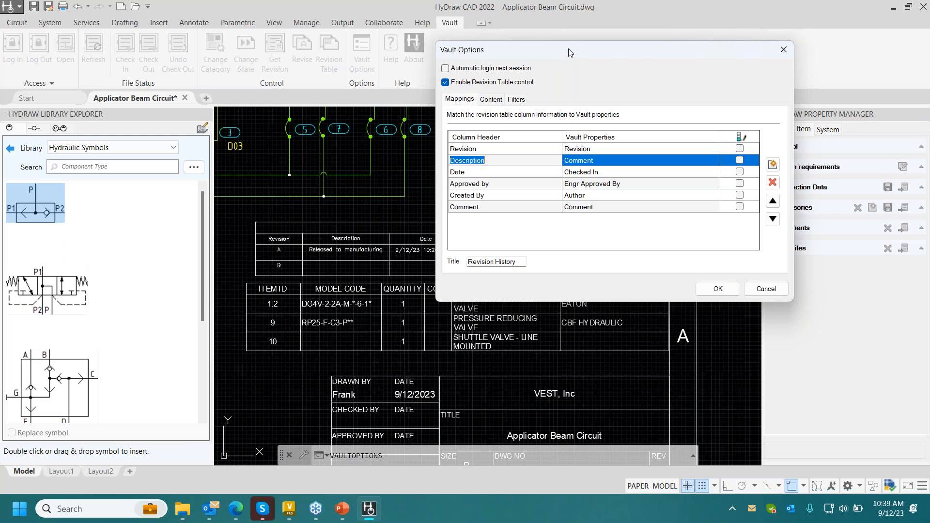
{"action": "left_click", "coordinate": [498, 101]}
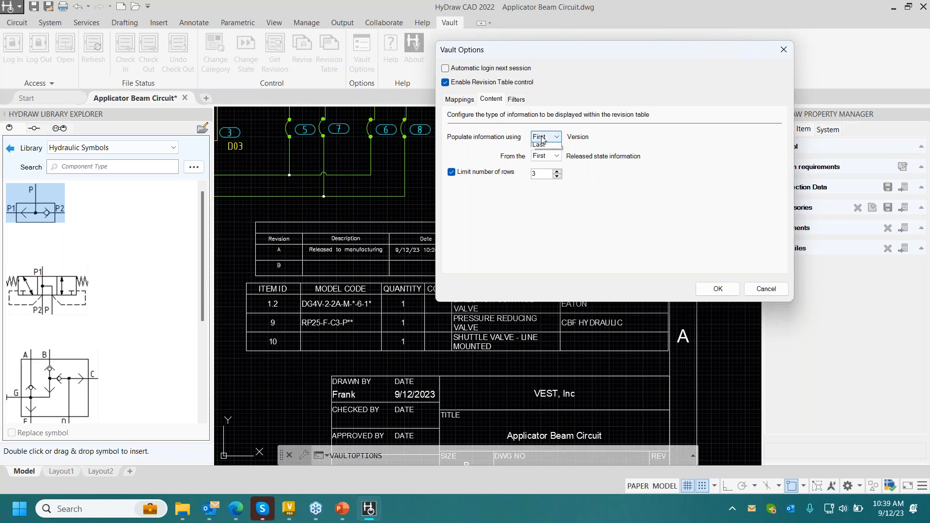
{"action": "left_click", "coordinate": [545, 156]}
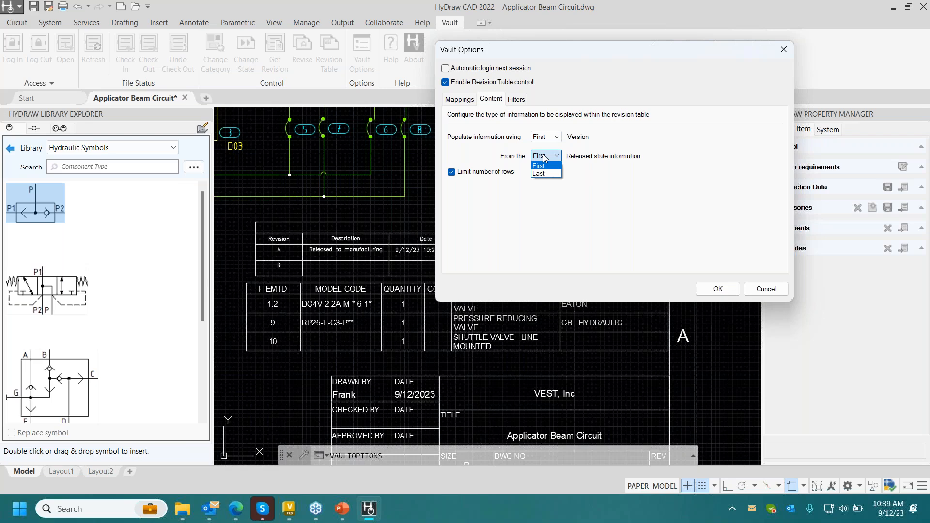
{"action": "left_click", "coordinate": [541, 166]}
{"action": "left_click", "coordinate": [517, 99]}
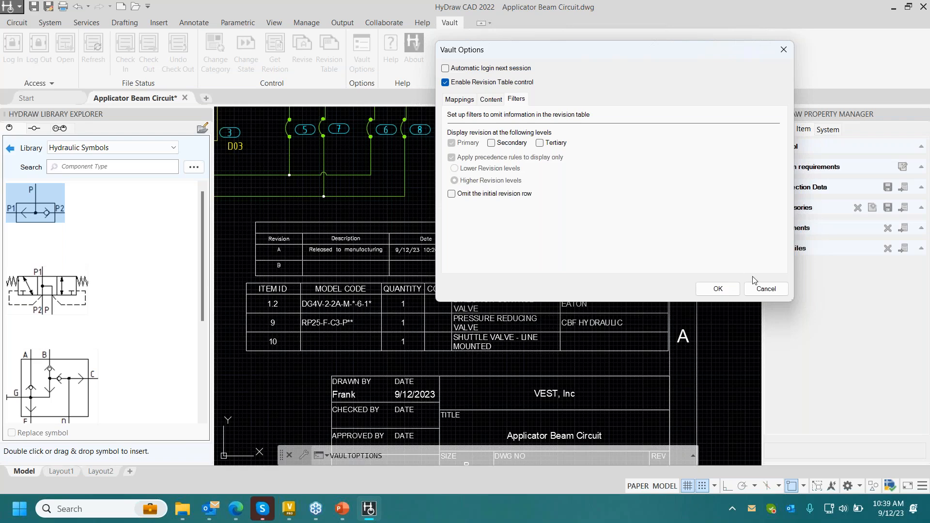
{"action": "left_click", "coordinate": [758, 288]}
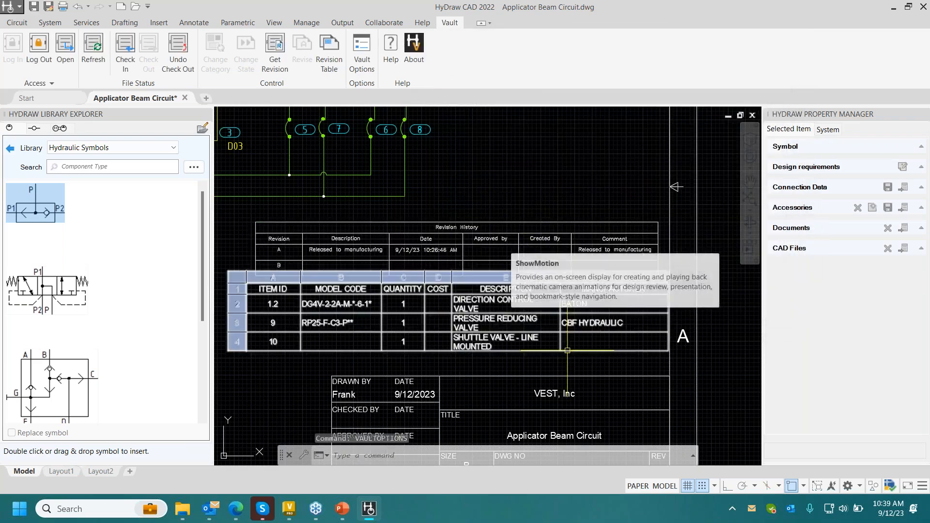
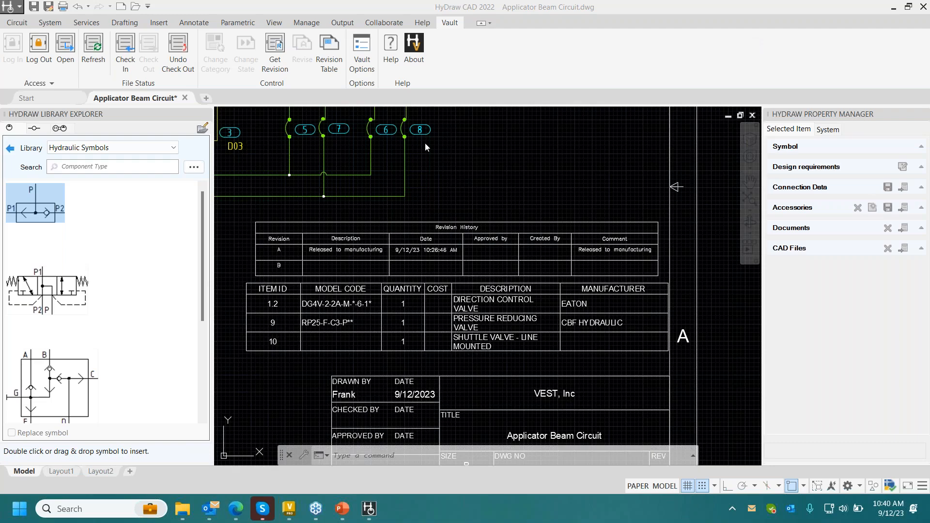
- Select the counterbalance valve at the base of the second Extend valve stack and examine its symbol and model data
{"action": "scroll", "coordinate": [426, 148], "scroll_direction": "down", "scroll_amount": 2}
{"action": "middle_click_drag", "start_coordinate": [428, 155], "coordinate": [592, 222]}
{"action": "middle_click_drag", "start_coordinate": [396, 164], "coordinate": [556, 245]}
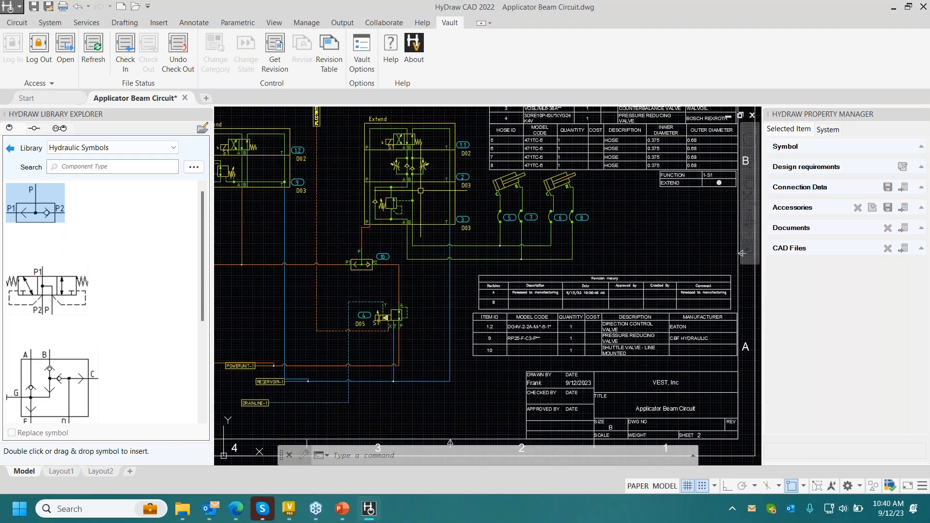
{"action": "left_click", "coordinate": [393, 203]}
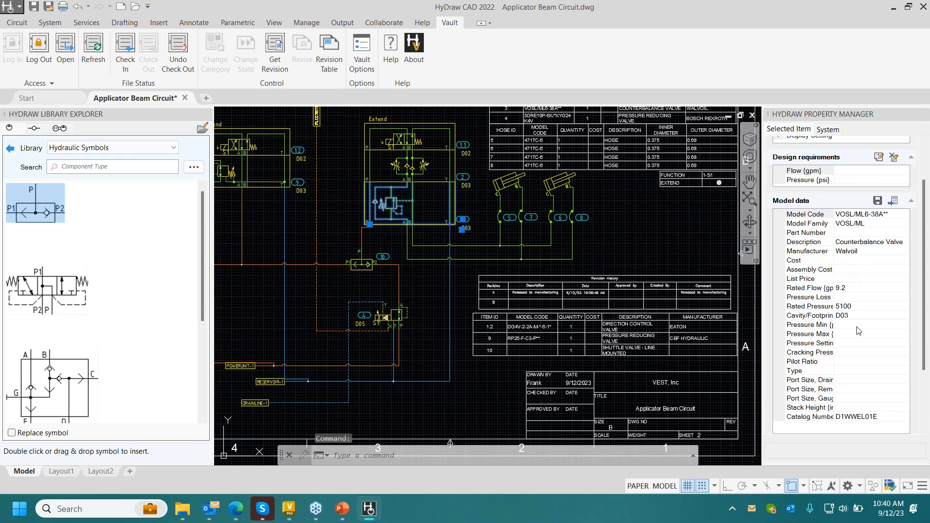
{"action": "scroll", "coordinate": [922, 318], "scroll_direction": "up", "scroll_amount": 2}
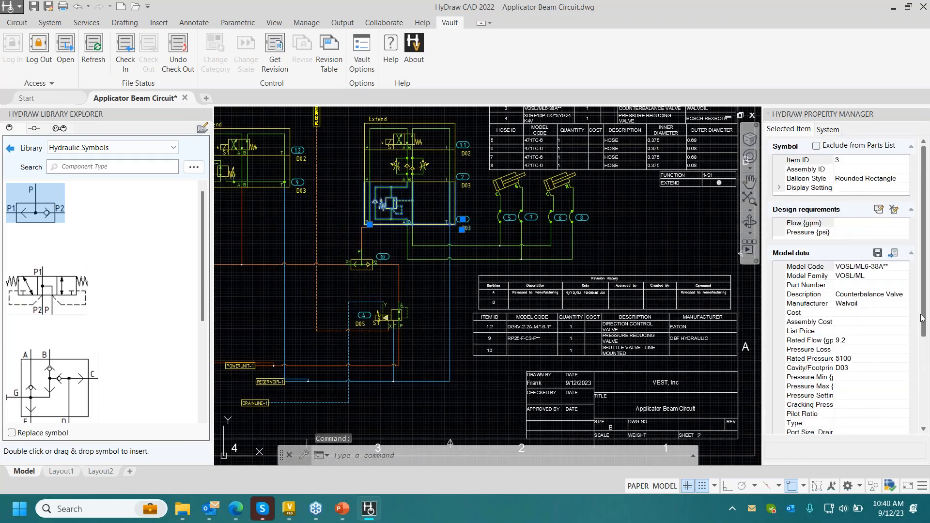
- Check the Applicator Beam Circuit drawing in to the vault with the comment "Final Revision", without keeping it checked out
{"action": "middle_click_drag", "start_coordinate": [581, 226], "coordinate": [543, 164]}
{"action": "left_click", "coordinate": [125, 48]}
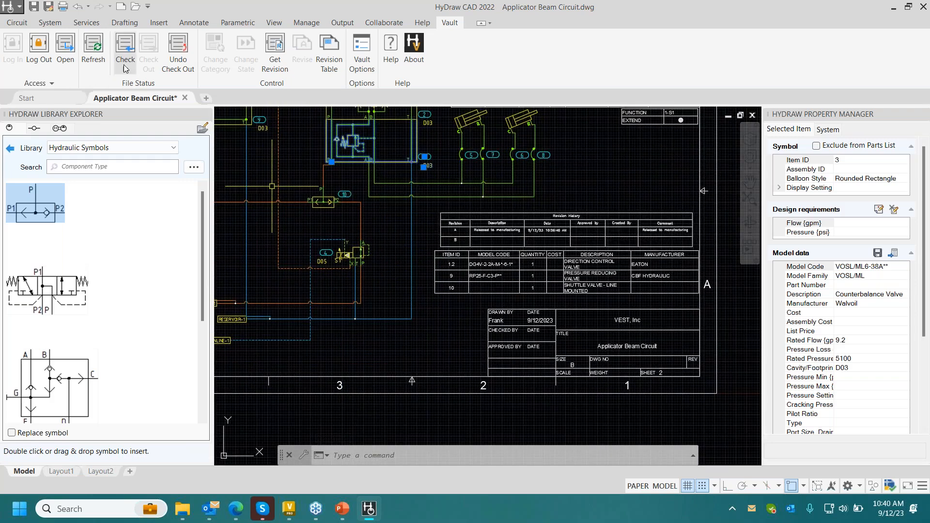
{"action": "left_click", "coordinate": [487, 280]}
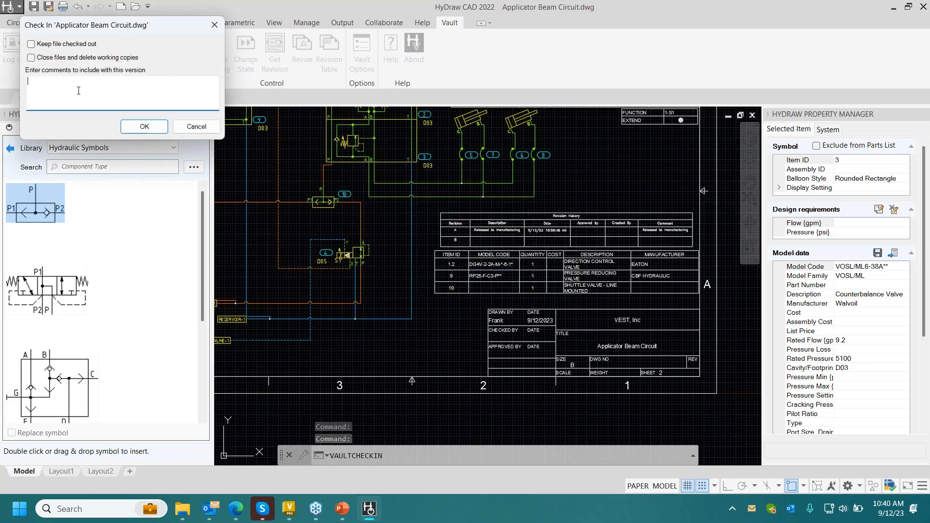
{"action": "type", "text": "Final Revision"}
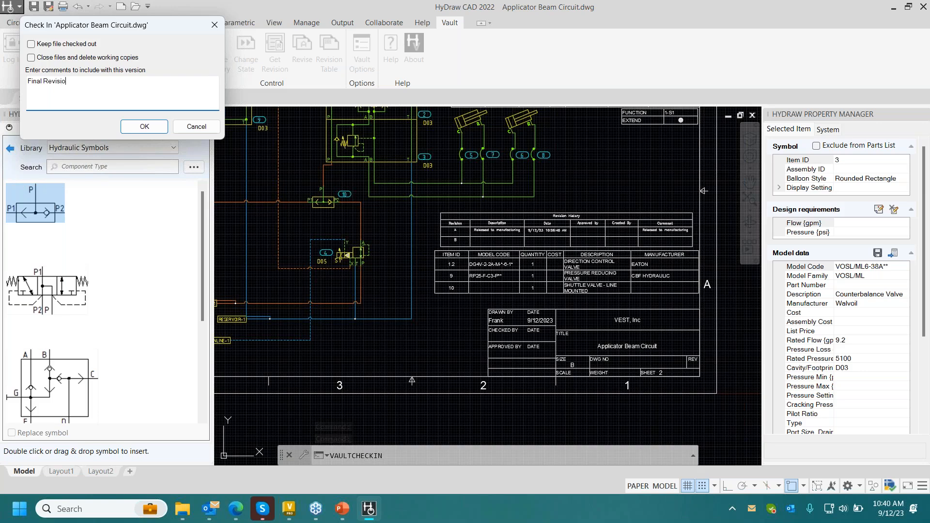
{"action": "left_click", "coordinate": [144, 126]}
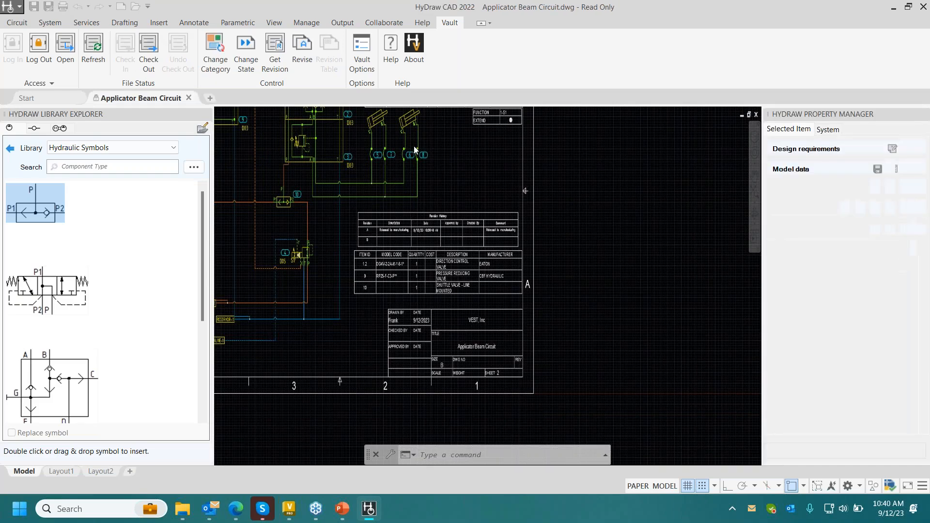
- Check the Applicator Beam Circuit drawing out of the vault again
{"action": "mouse_move", "coordinate": [398, 156]}
{"action": "middle_mouse_down"}
{"action": "mouse_move", "coordinate": [533, 199]}
{"action": "mouse_move", "coordinate": [494, 193]}
{"action": "mouse_move", "coordinate": [543, 219]}
{"action": "middle_mouse_up"}
{"action": "scroll", "coordinate": [495, 195], "scroll_direction": "down", "scroll_amount": 2}
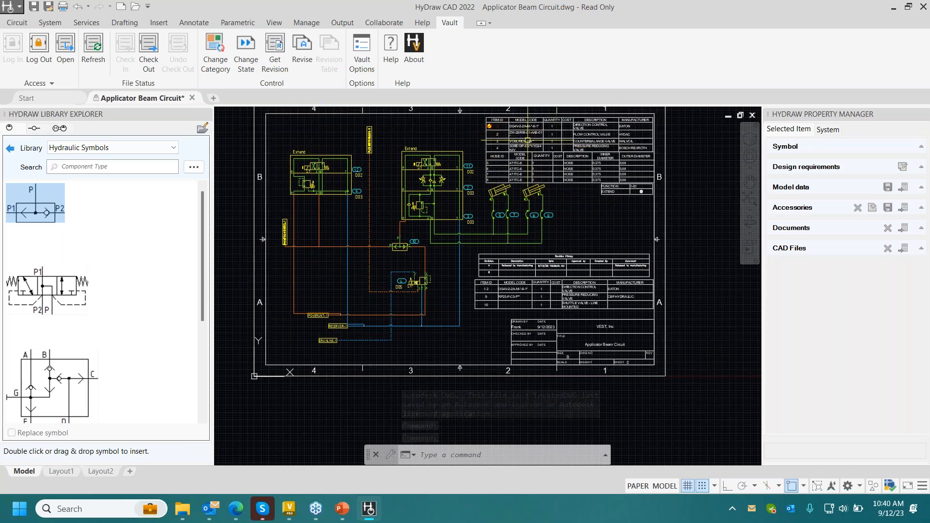
{"action": "left_click", "coordinate": [144, 72]}
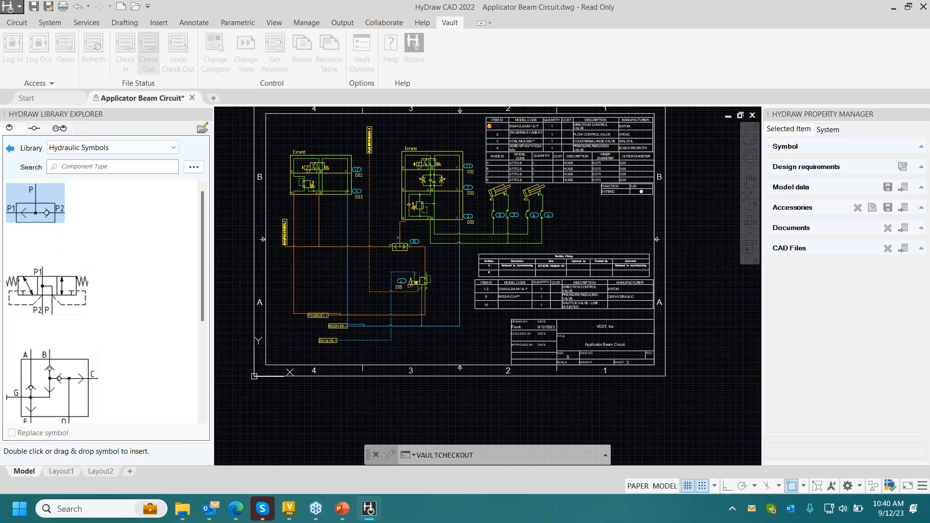
{"action": "left_click", "coordinate": [501, 273]}
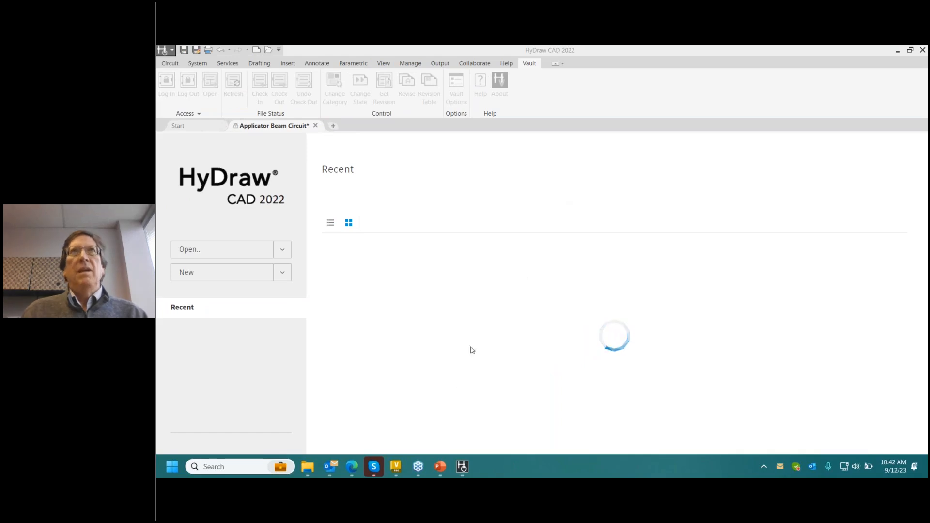
- Switch to the PowerPoint webinar presentation, start its slide show and advance to the Sep-Oct '23 Webinar Series slide
{"action": "left_click", "coordinate": [440, 466]}
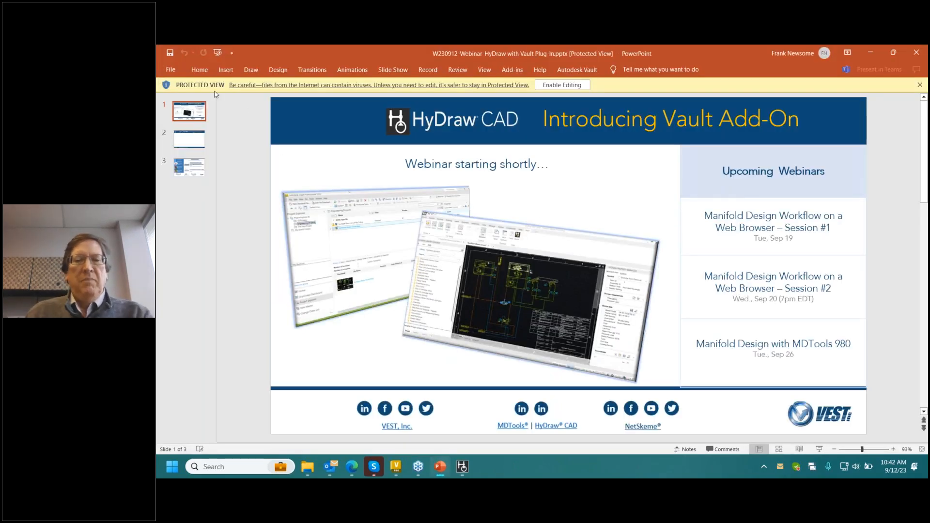
{"action": "left_click", "coordinate": [217, 53]}
{"action": "left_click", "coordinate": [655, 227]}
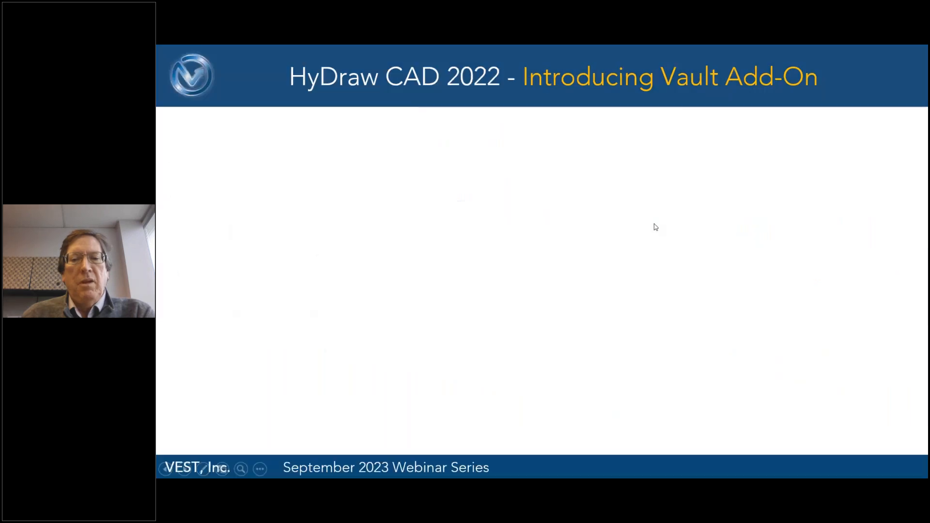
{"action": "left_click", "coordinate": [655, 227]}
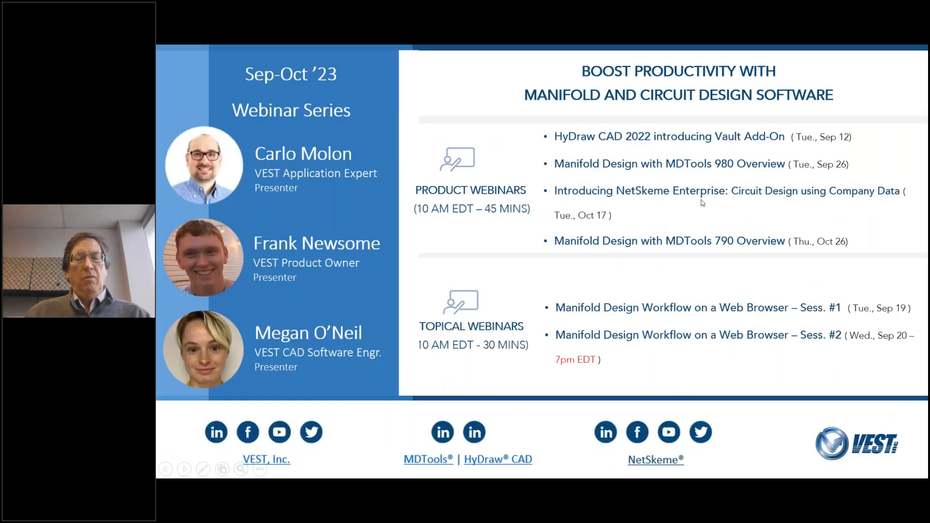